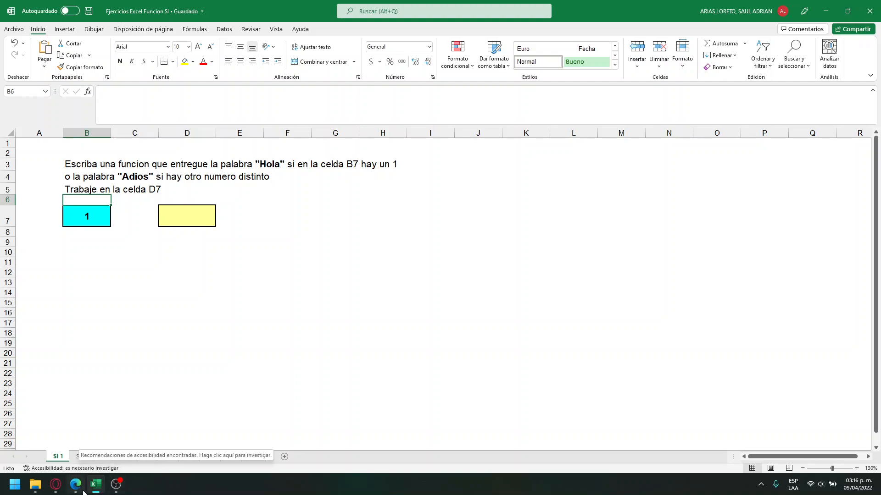
Switch to the Opera window that shows the Actividad 2 assignment in Google Classroom
mouse_move(73, 493)
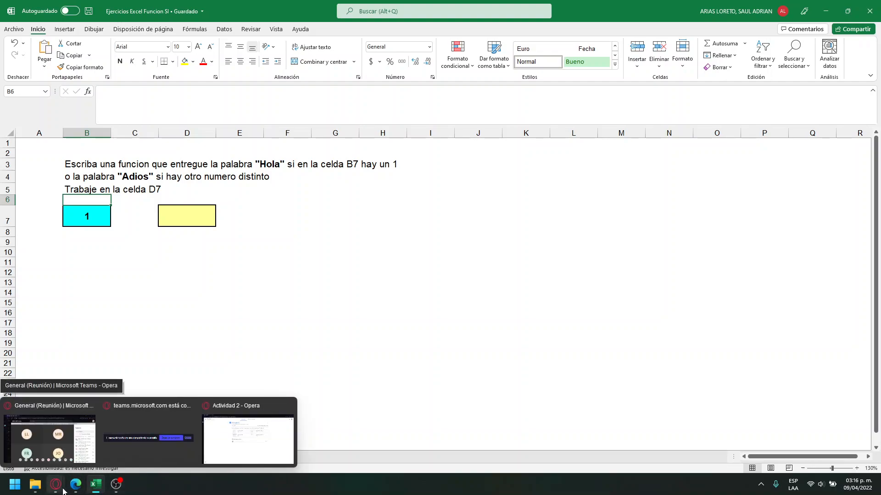
click(85, 445)
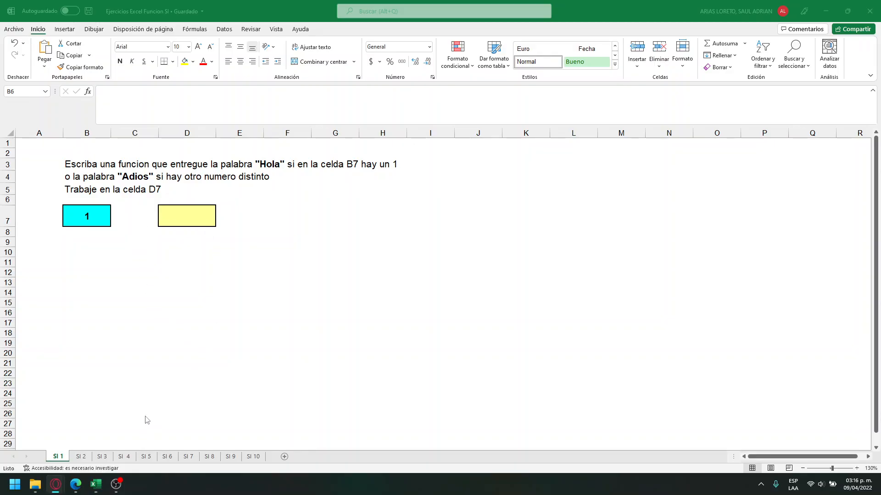
mouse_move(55, 486)
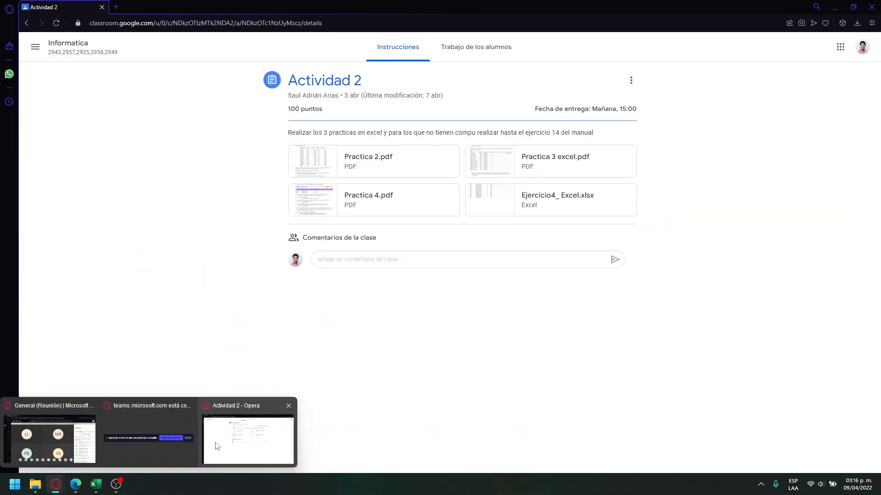
click(216, 447)
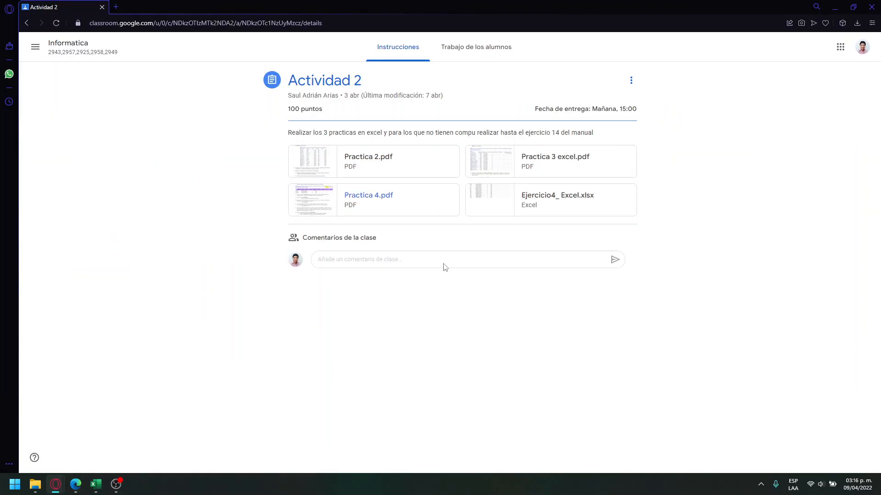
Open the attachment Practica 3 excel.pdf, skim its exercise points across both pages, and return to the assignment
click(561, 164)
scroll(528, 268, down, 2)
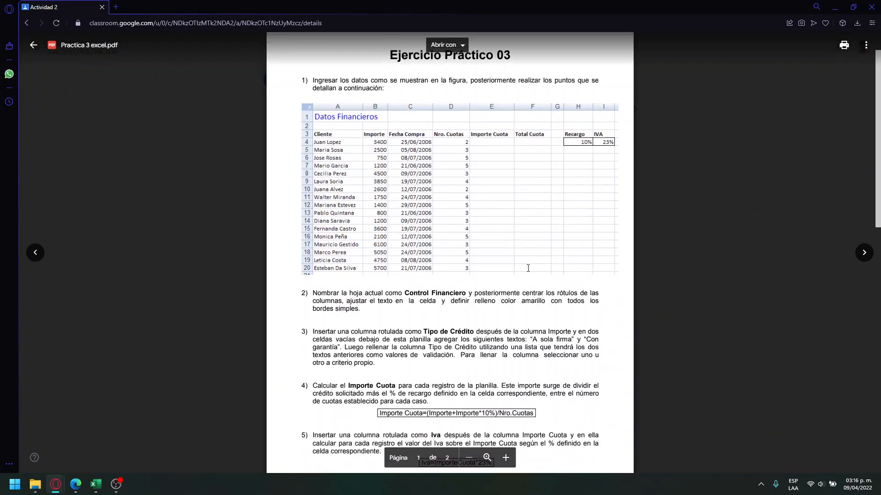
scroll(528, 268, down, 5)
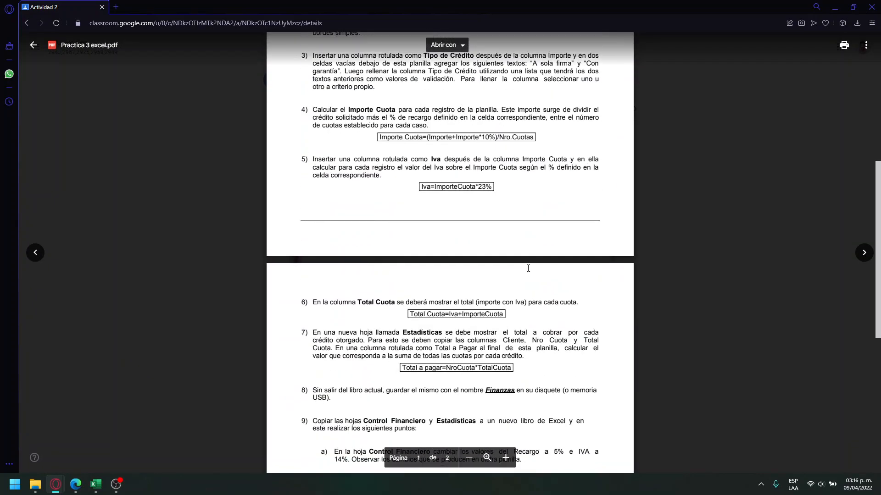
scroll(528, 268, down, 4)
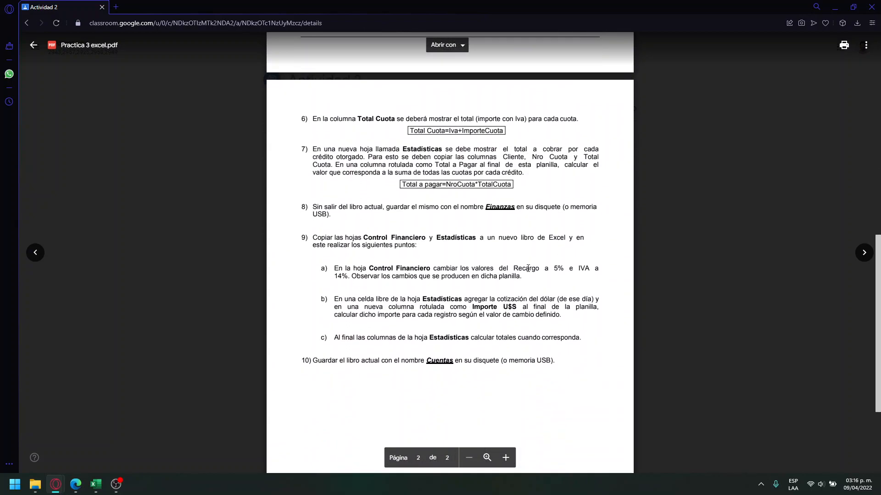
click(41, 51)
Open Practica 4.pdf, skim its sales-sheet exercise down to the last point, and close it
click(394, 202)
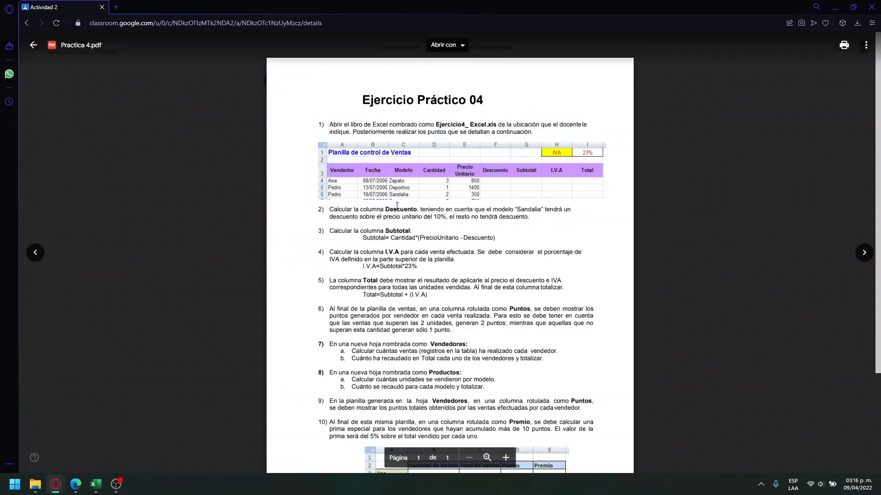
scroll(437, 237, down, 3)
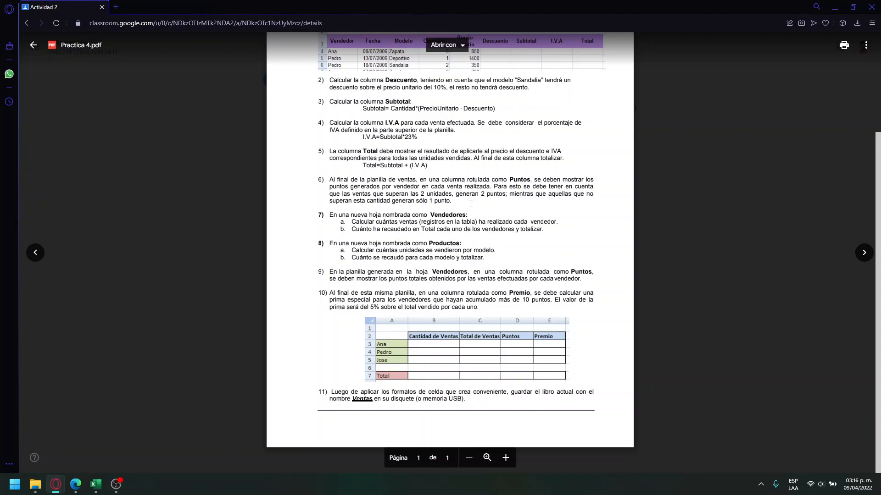
click(34, 45)
Open Practica 2.pdf, review the formatting and payroll tasks on both pages, and return to the assignment
click(364, 158)
scroll(412, 230, down, 2)
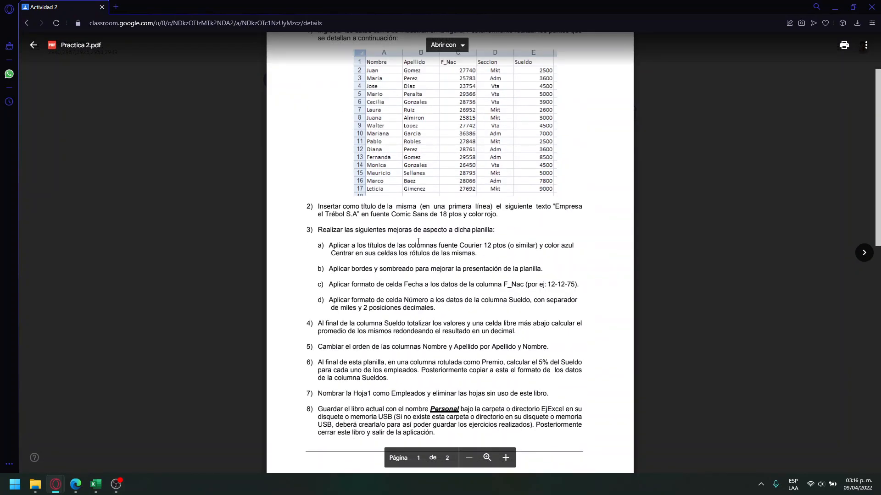
scroll(418, 242, down, 5)
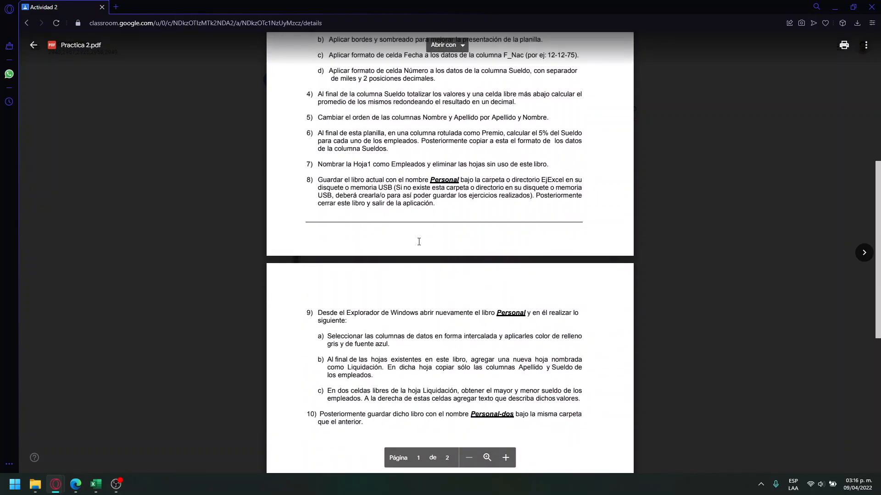
scroll(418, 241, up, 1)
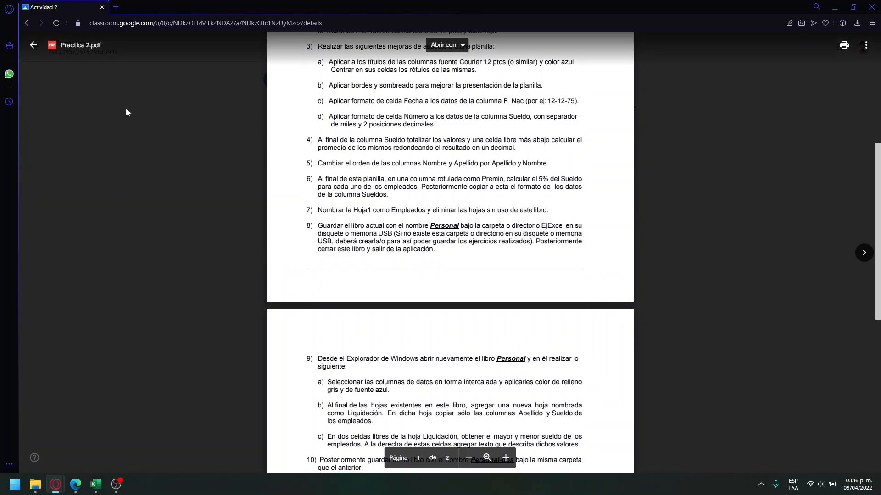
click(41, 47)
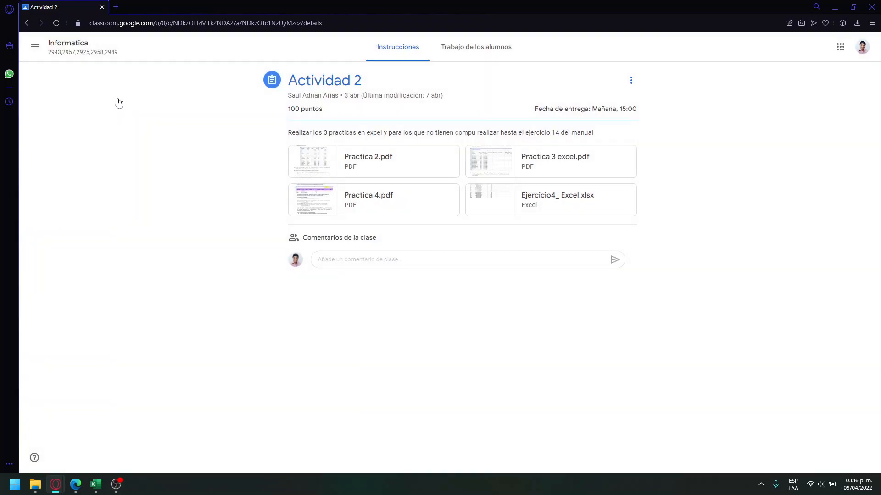
Reopen Practica 4.pdf, highlight the text from point 6 into point 8, and close the document
click(381, 197)
scroll(469, 294, down, 4)
scroll(431, 294, up, 4)
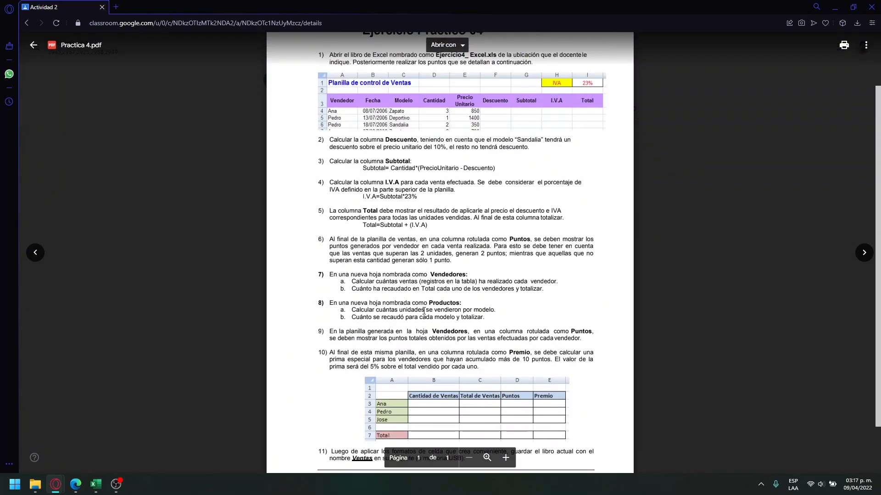
drag(318, 307, 369, 374)
scroll(371, 344, down, 3)
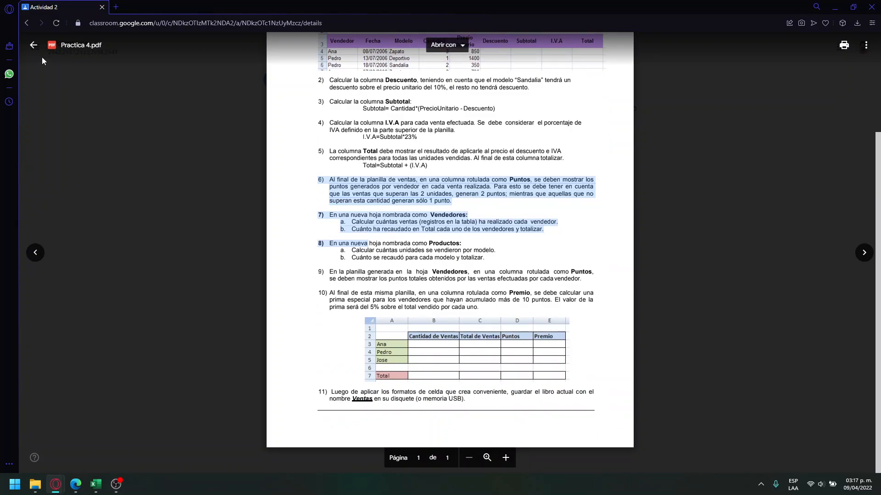
click(33, 44)
Reopen Practica 3 excel.pdf, check its points through to the end of page 2, and close it
click(507, 163)
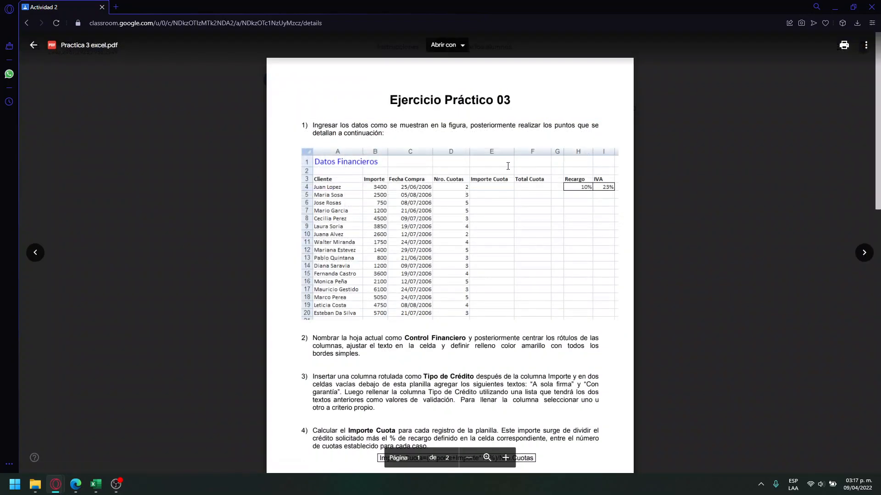
scroll(508, 166, down, 5)
scroll(507, 175, down, 4)
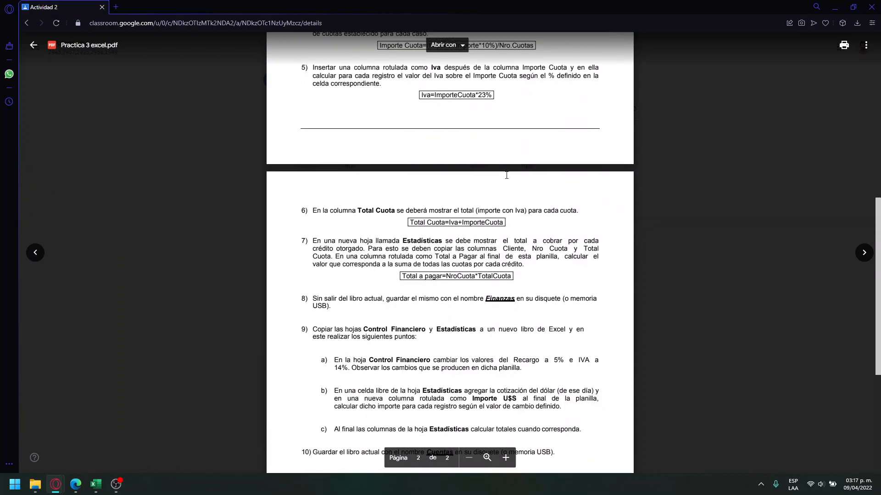
scroll(506, 174, down, 4)
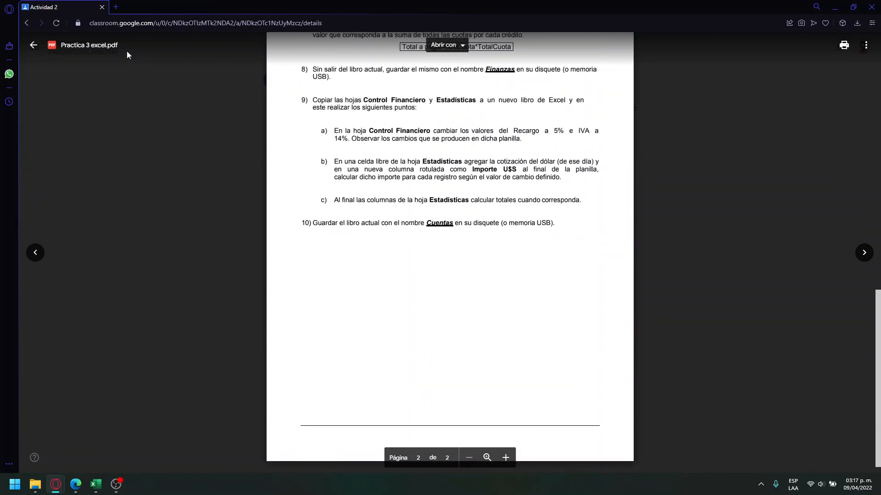
click(42, 47)
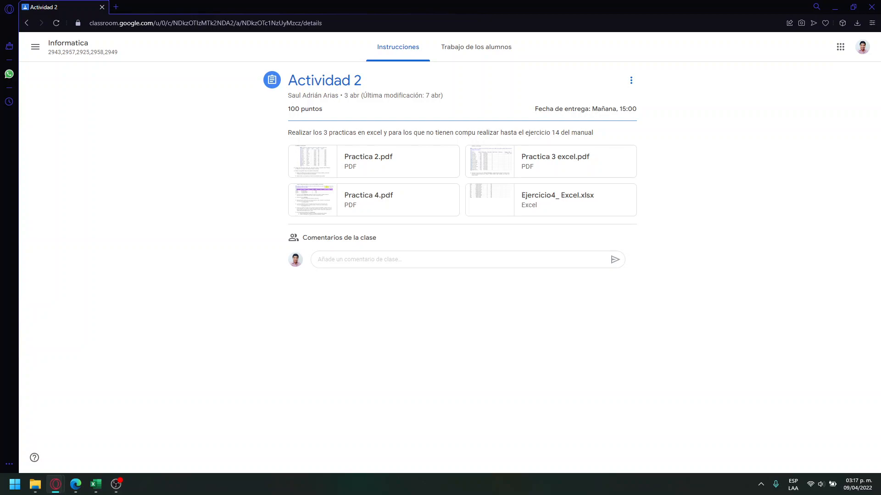
Go to the Informatica class's Trabajo de clase page and expand the Actividad 2 assignment
click(83, 52)
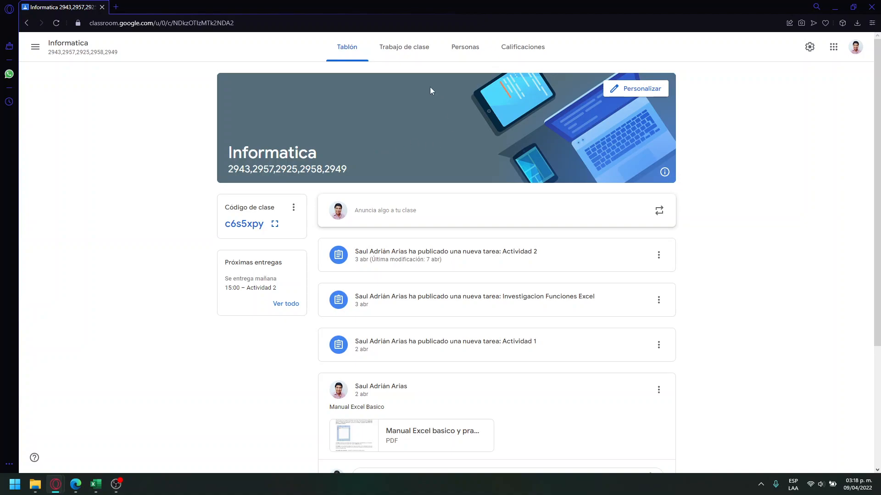
click(406, 48)
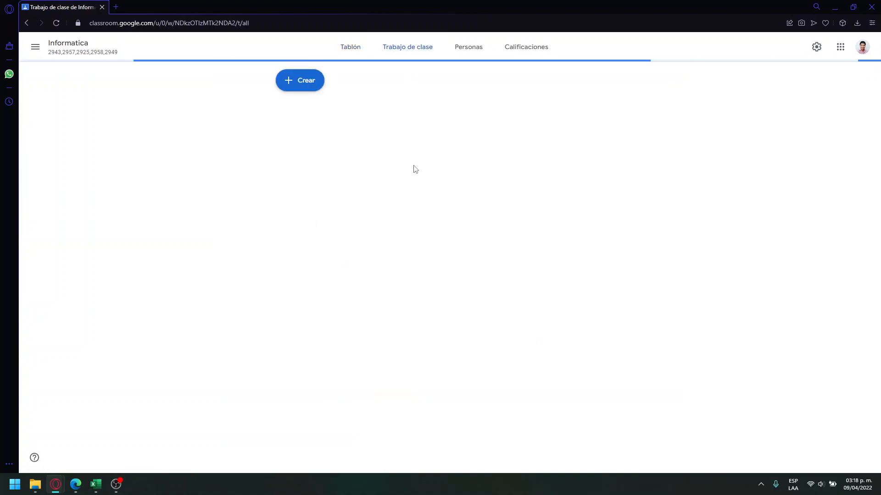
click(338, 114)
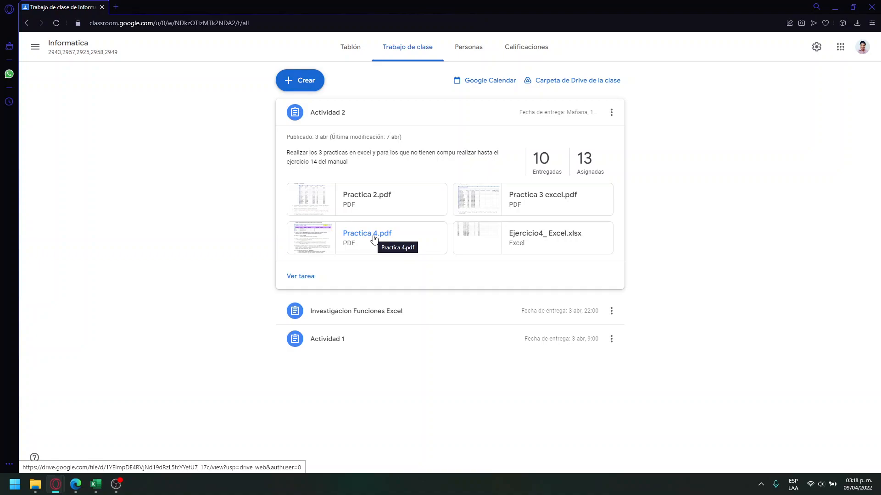
Open Practica 3 excel.pdf from the class work list and read its instructions from point 1 to point 10
click(529, 199)
scroll(502, 228, down, 1)
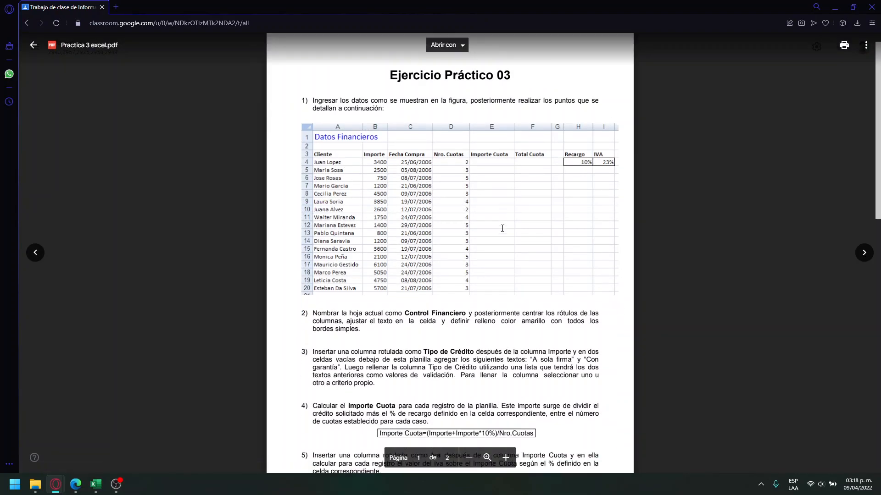
scroll(502, 229, down, 2)
scroll(502, 228, down, 2)
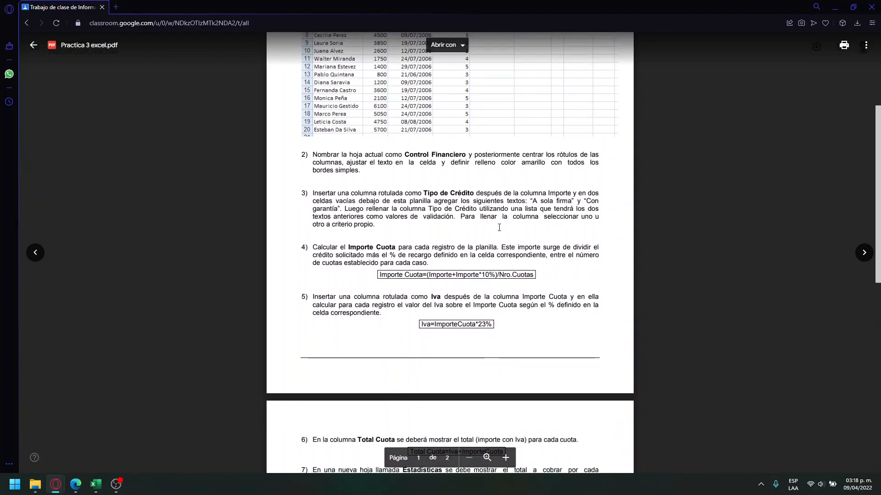
scroll(499, 227, down, 2)
scroll(499, 227, down, 1)
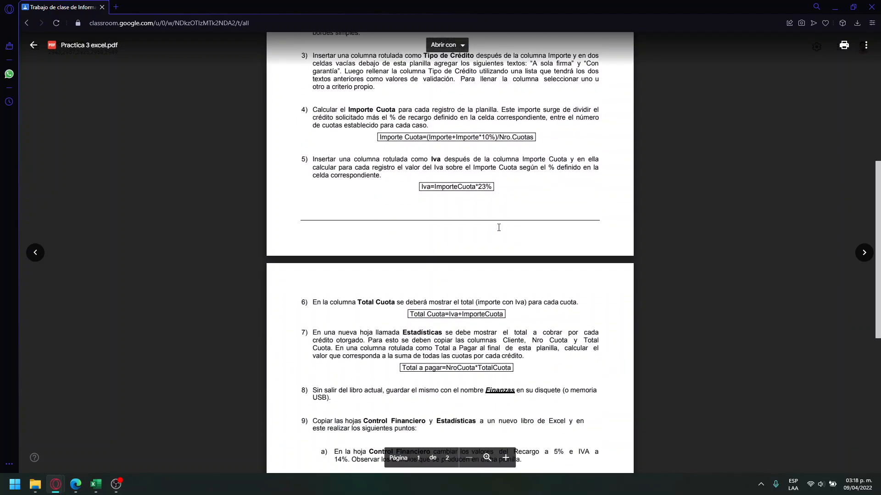
scroll(499, 228, down, 3)
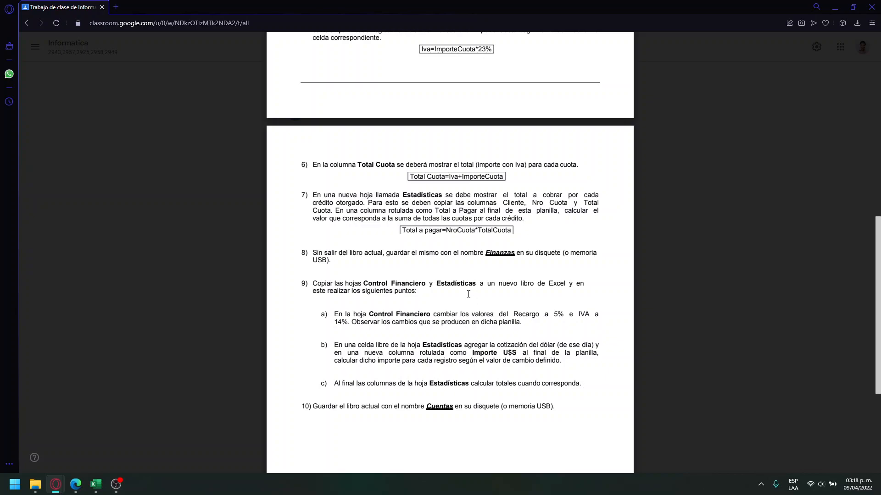
Return to point 4 of the exercise and highlight the Importe Cuota formula to examine its terms
scroll(468, 294, up, 10)
scroll(470, 297, down, 4)
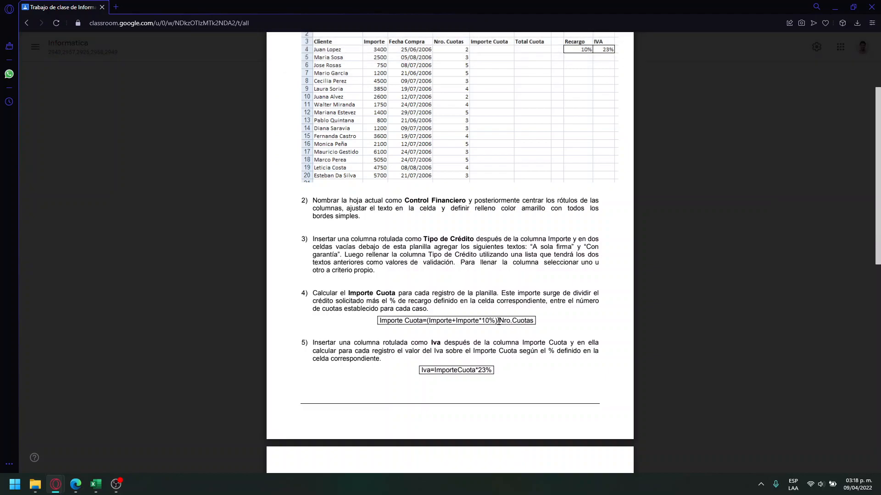
double_click(427, 320)
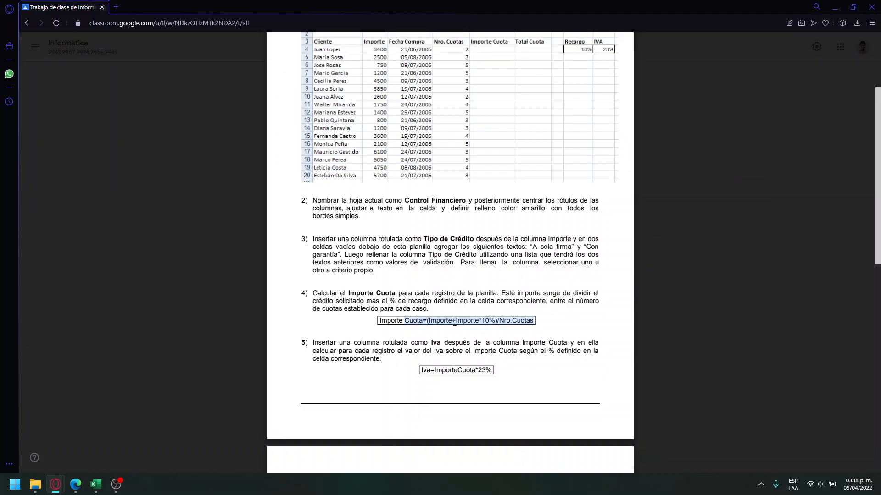
click(527, 323)
double_click(440, 322)
click(439, 323)
double_click(438, 324)
Check the Importe, Nro. Cuotas and Recargo columns of the Datos Financieros table against the point 4 formula
scroll(511, 186, up, 3)
click(498, 161)
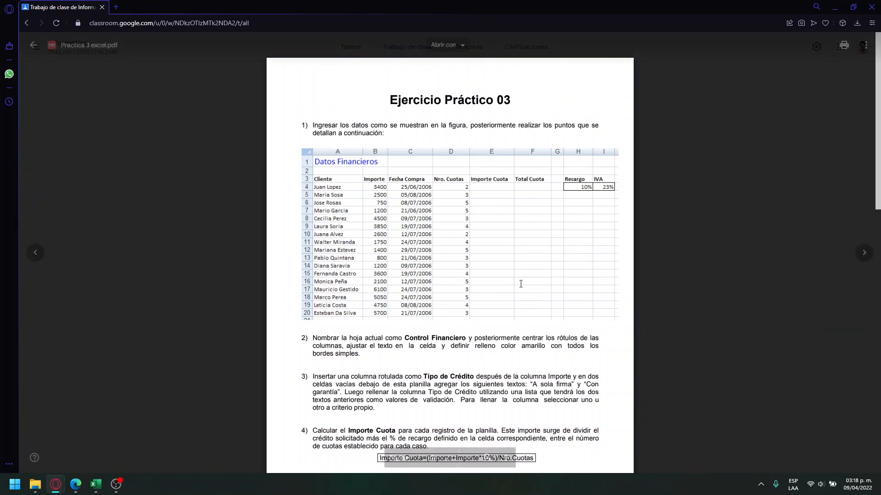
scroll(496, 226, down, 2)
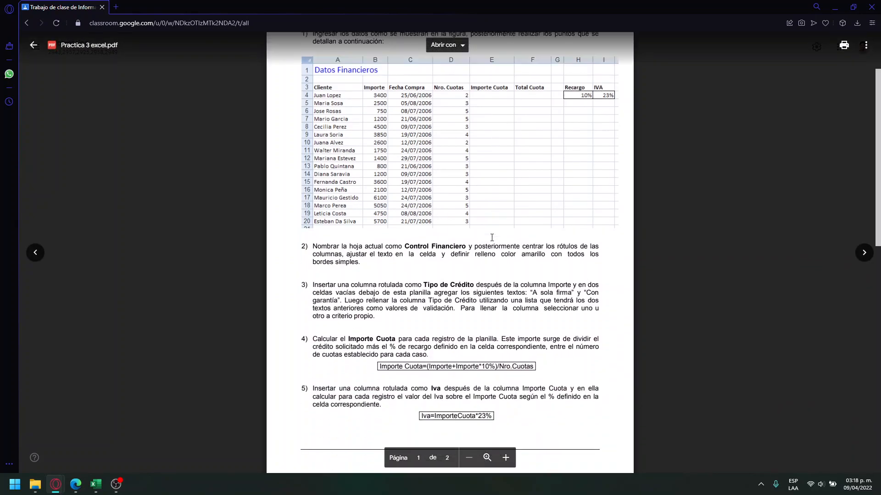
scroll(484, 246, up, 1)
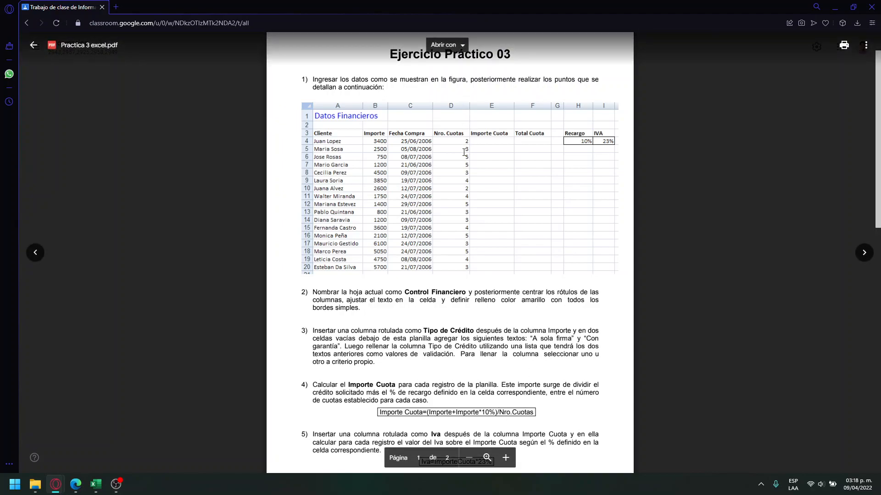
scroll(465, 150, down, 1)
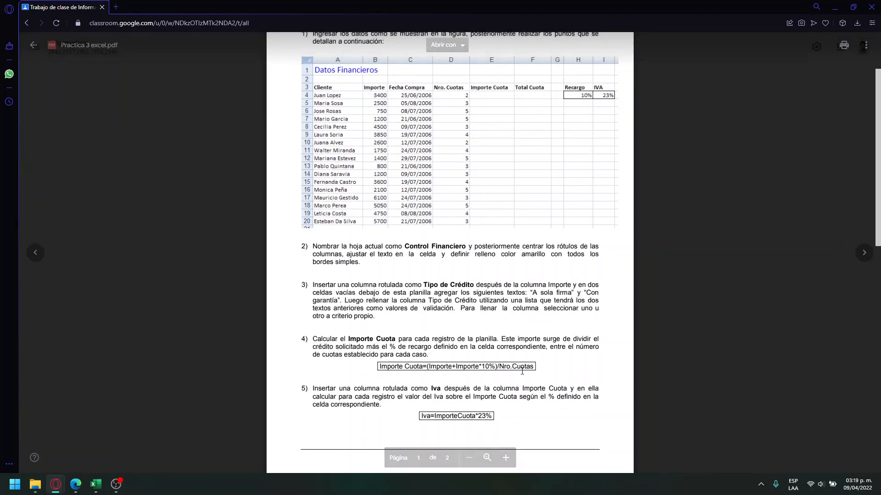
Examine the division by Nro.Cuotas and the 10% surcharge by highlighting the Importe Cuota formula again
double_click(504, 367)
double_click(527, 367)
click(532, 367)
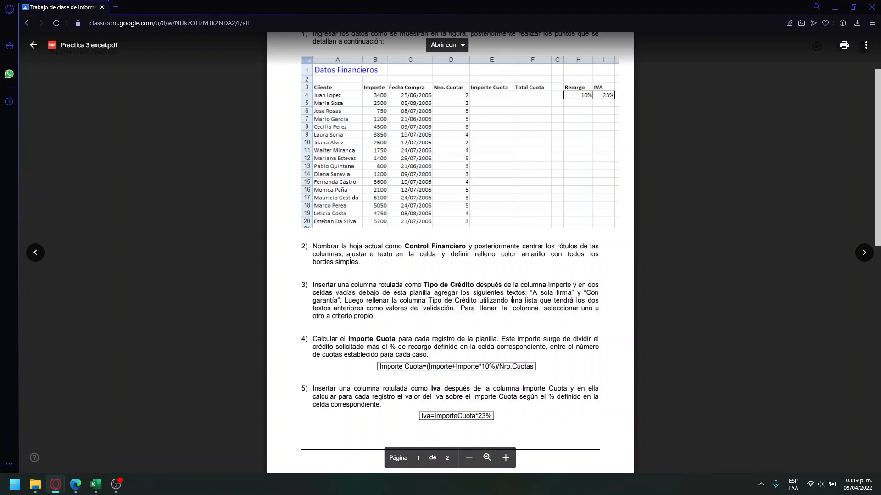
scroll(512, 300, down, 2)
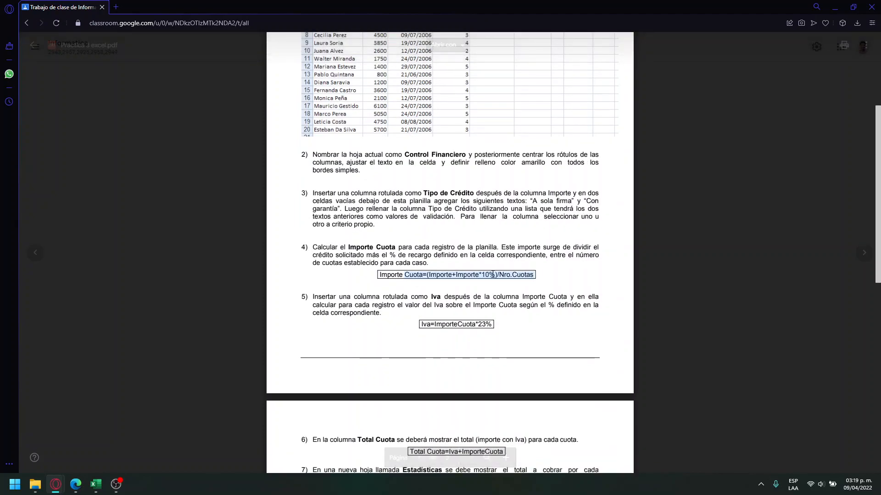
double_click(492, 275)
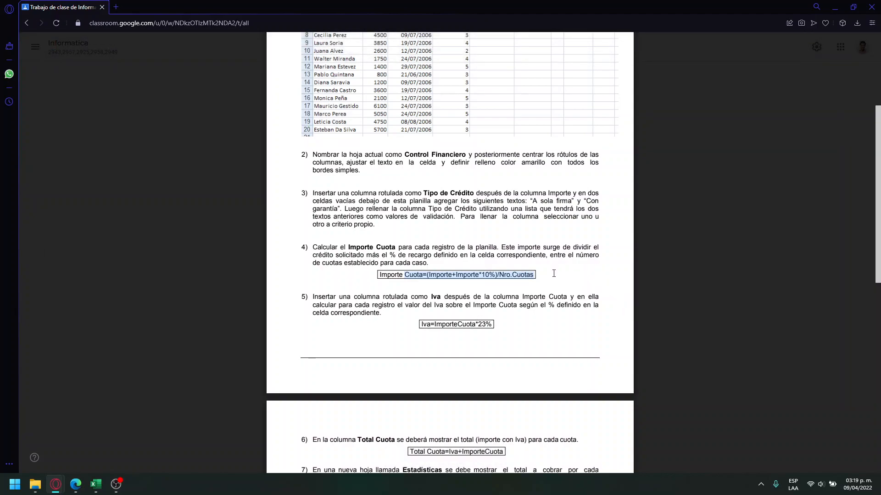
Return to point 3 of the exercise and highlight the Tipo de Crédito column label to examine its instruction
scroll(548, 267, up, 2)
drag(423, 285, 457, 286)
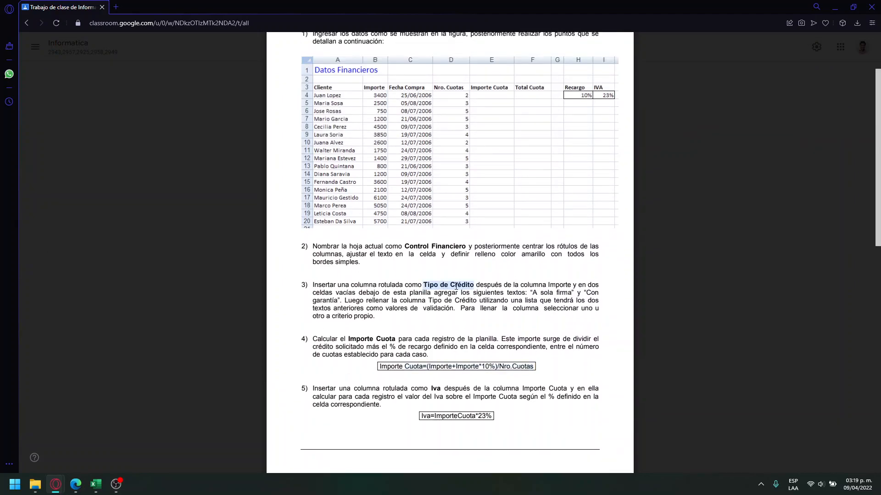
double_click(460, 255)
click(546, 259)
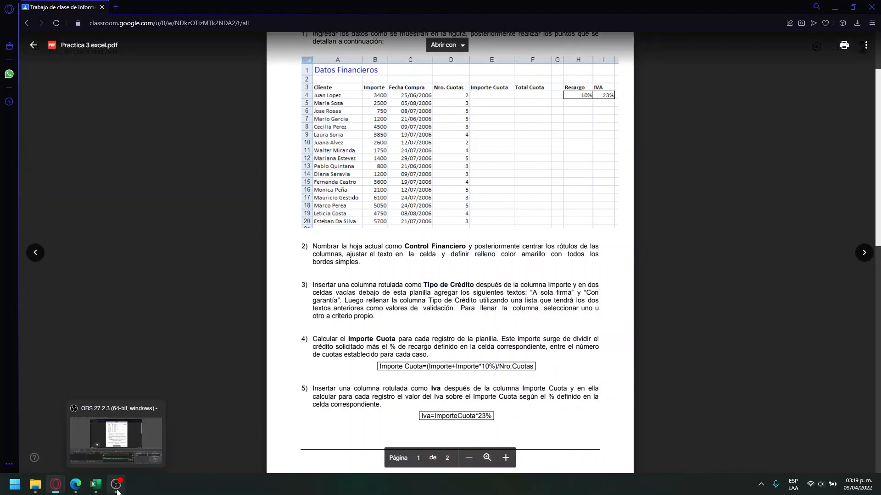
Switch to Excel and examine the fill colour and border options available for cell B6 on sheet SI 1
click(96, 485)
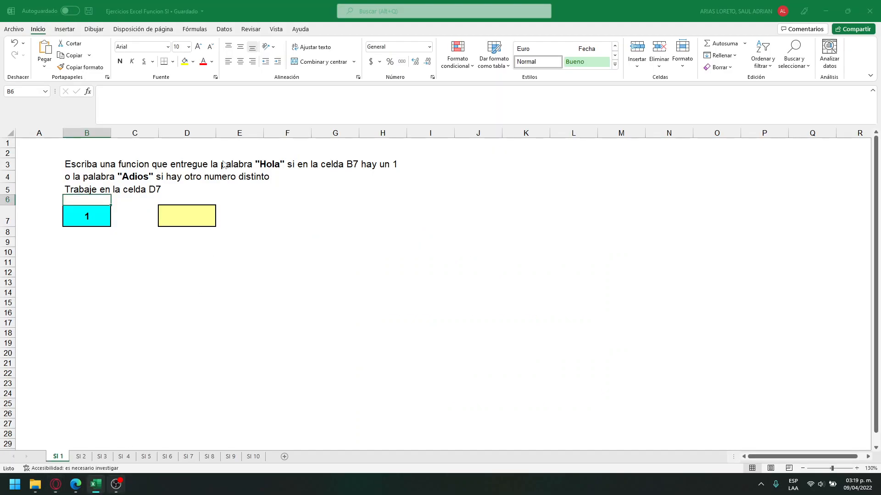
click(193, 61)
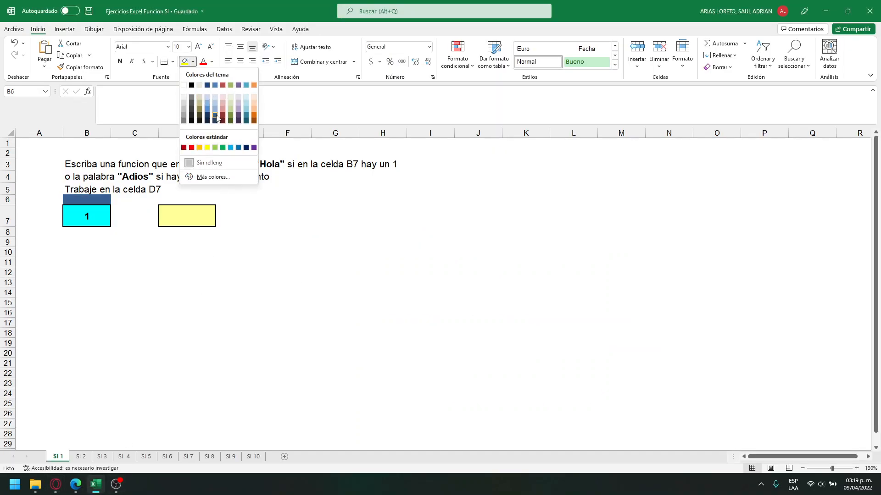
click(209, 163)
click(172, 62)
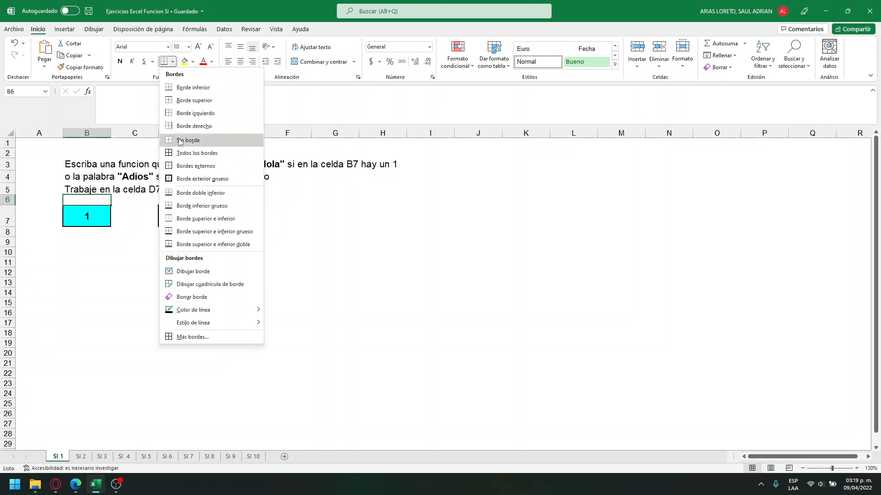
click(425, 243)
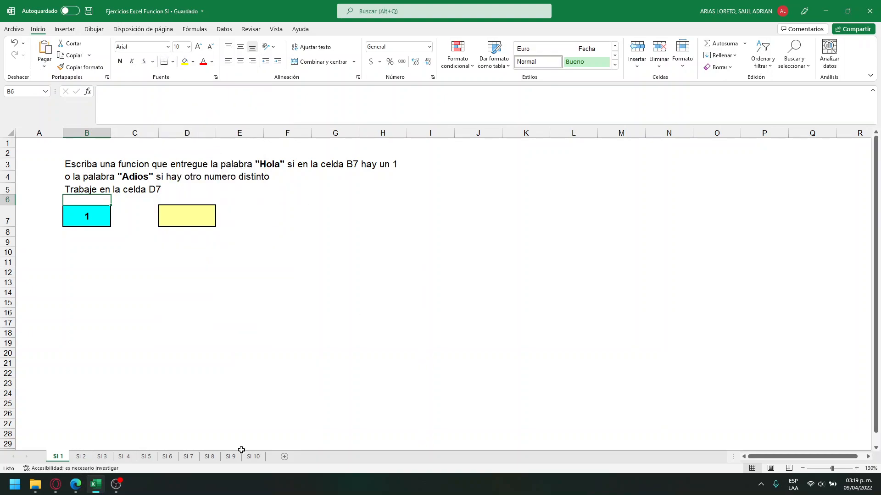
Switch back to Practica 3 excel.pdf in the browser and read the remaining instructions through point 10
click(56, 484)
click(248, 440)
scroll(400, 378, down, 3)
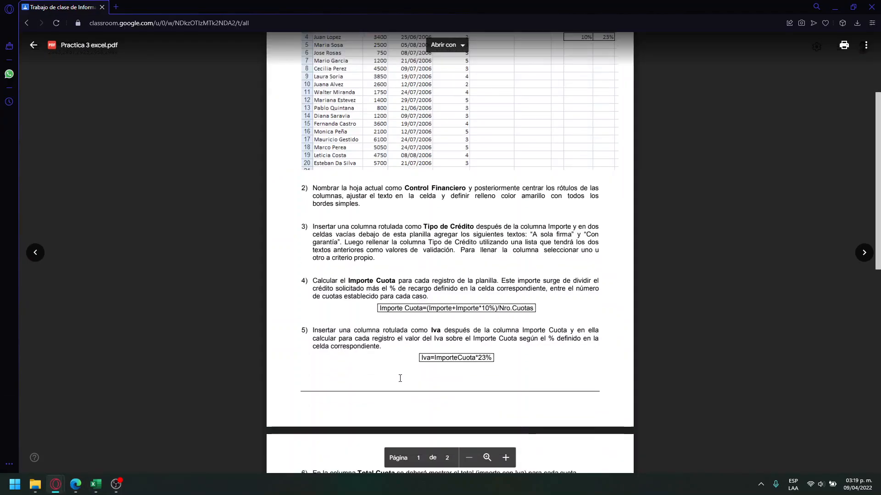
scroll(400, 377, down, 5)
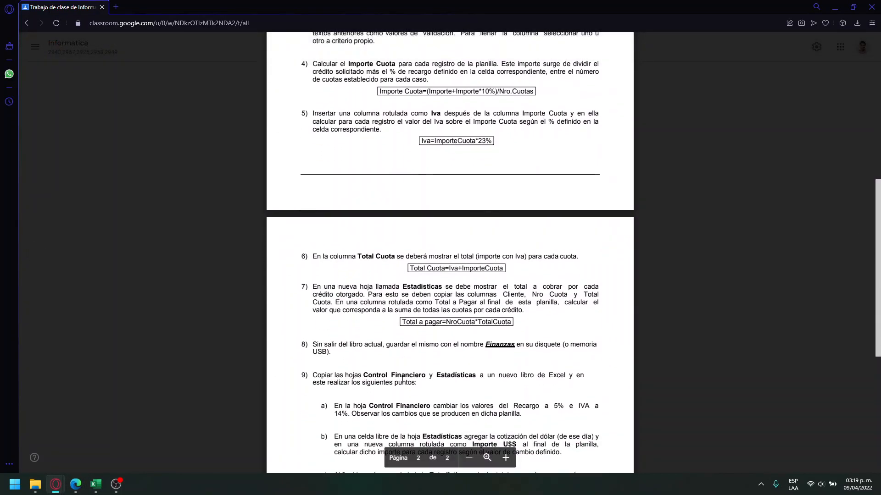
scroll(403, 380, down, 1)
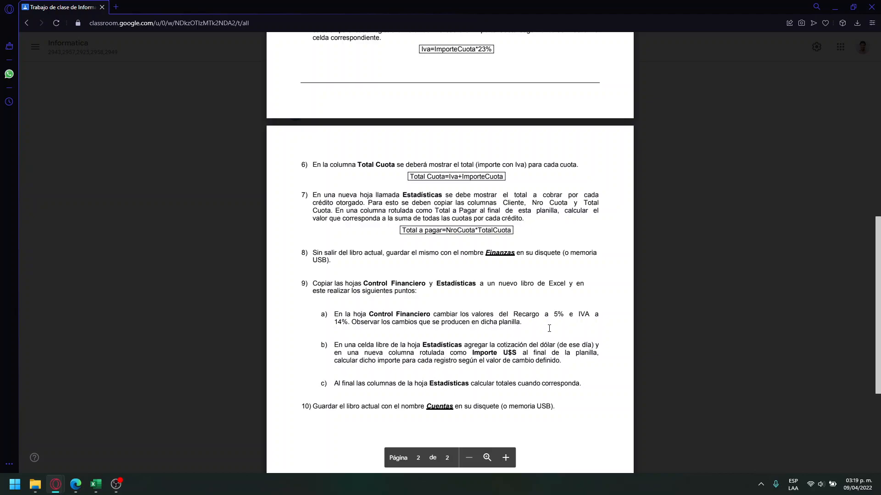
Switch to Excel, add a blank worksheet after SI 1, and view the rename option for the new sheet
click(96, 485)
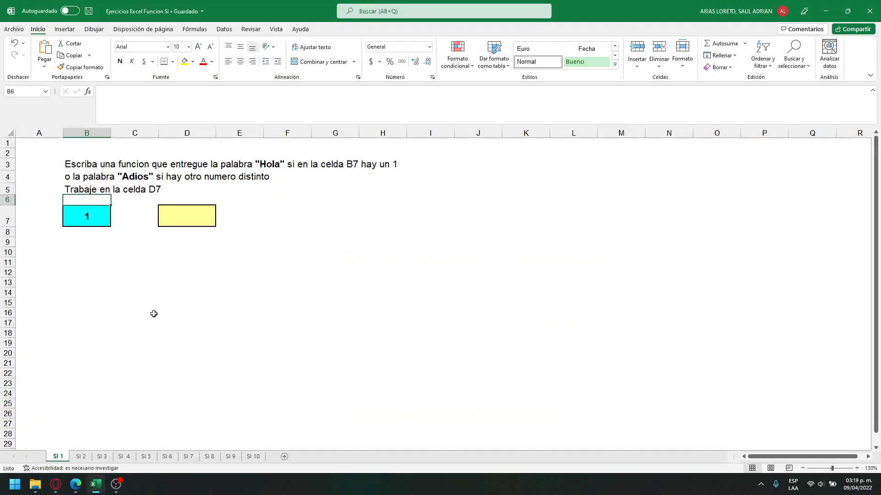
click(284, 457)
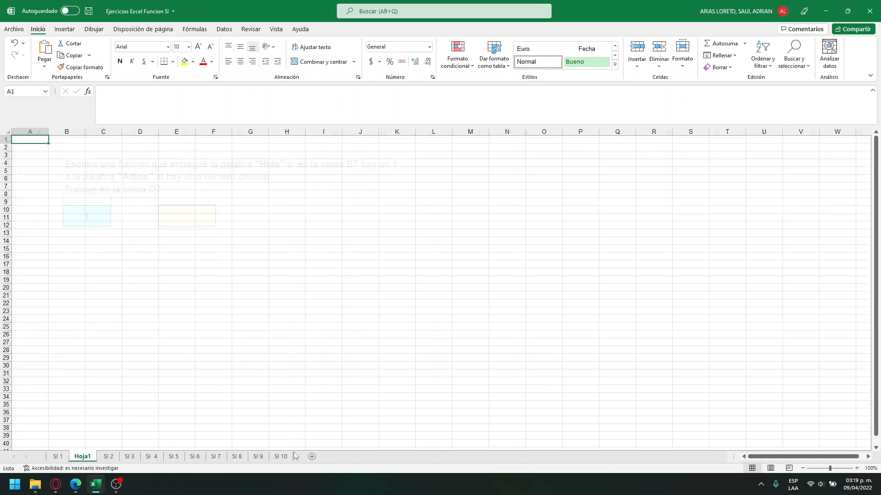
right_click(90, 458)
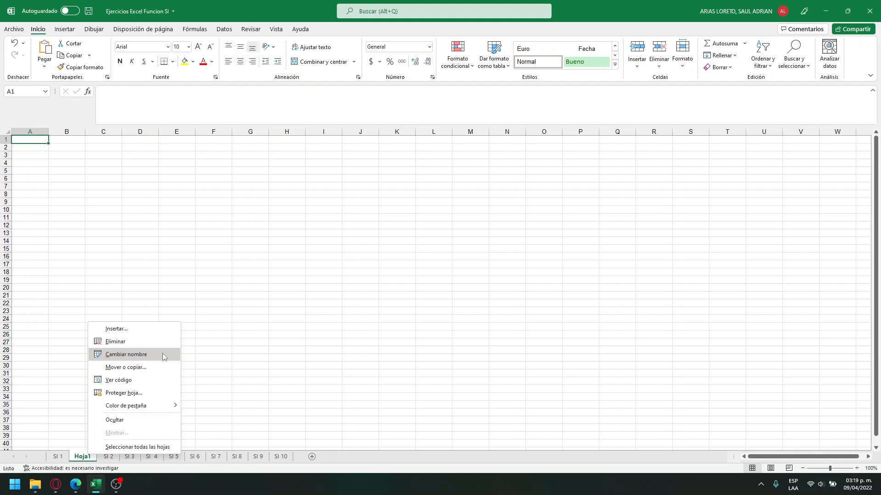
click(343, 356)
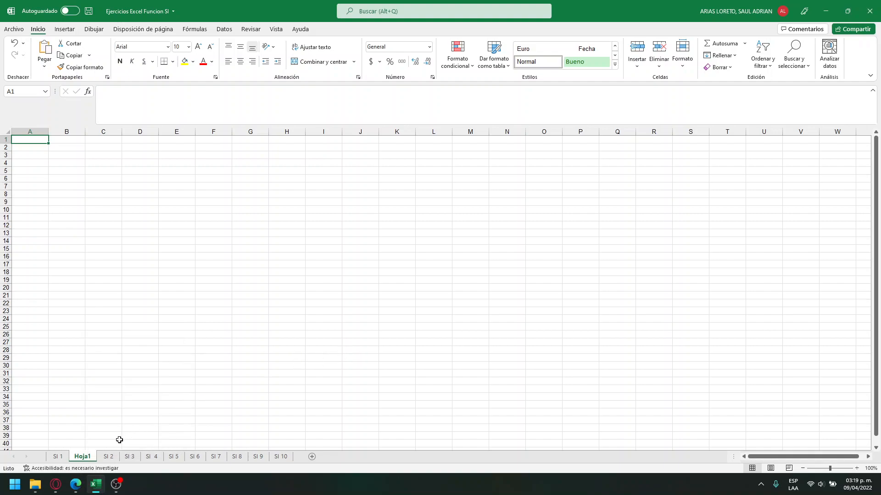
Delete the newly added blank worksheet from the workbook
right_click(89, 459)
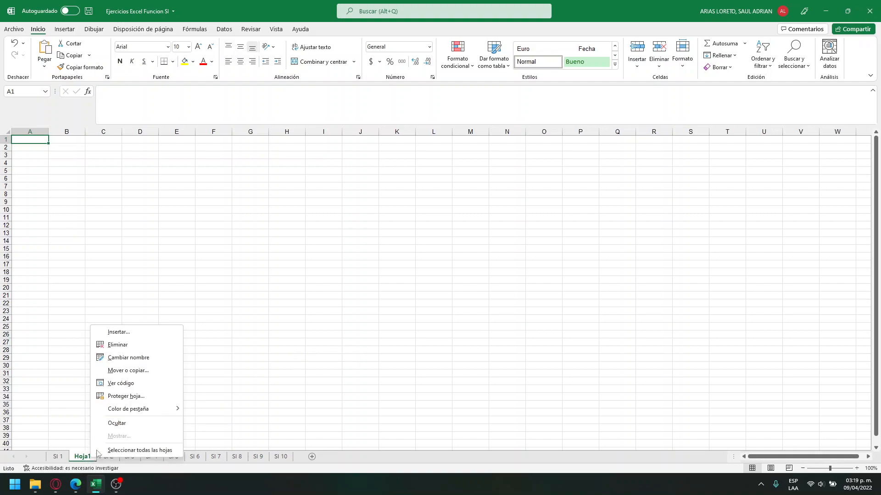
click(119, 343)
click(359, 366)
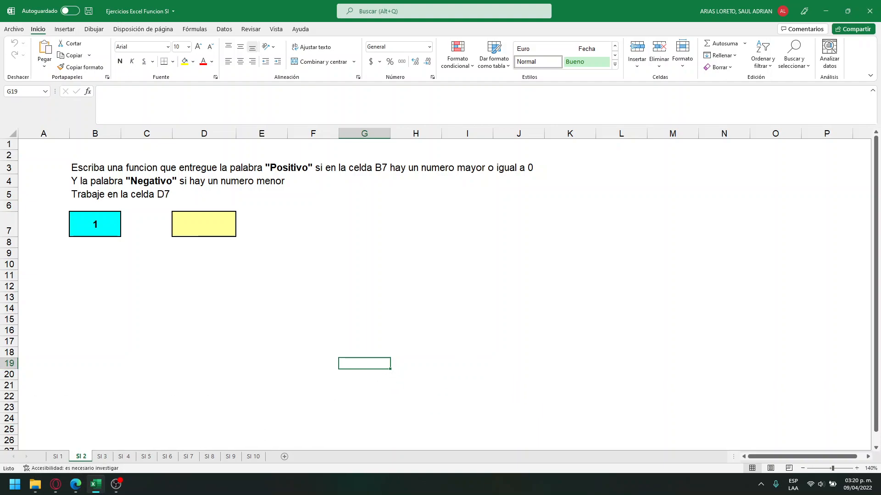
Return to the Google Classroom class work list in the browser and examine Actividad 2's files and due date
mouse_move(56, 484)
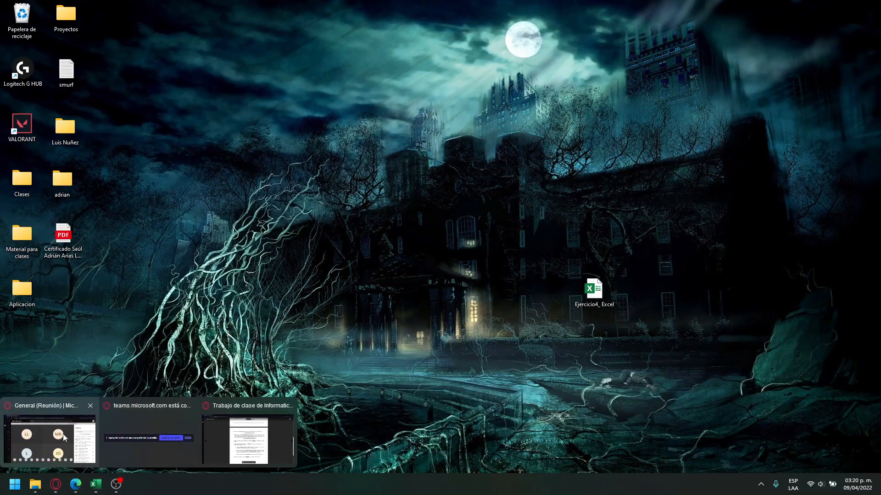
click(211, 437)
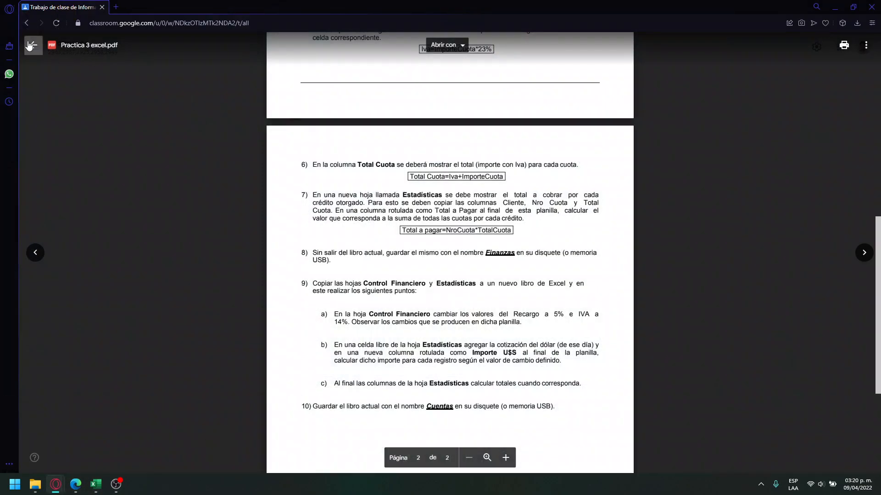
click(29, 46)
click(561, 118)
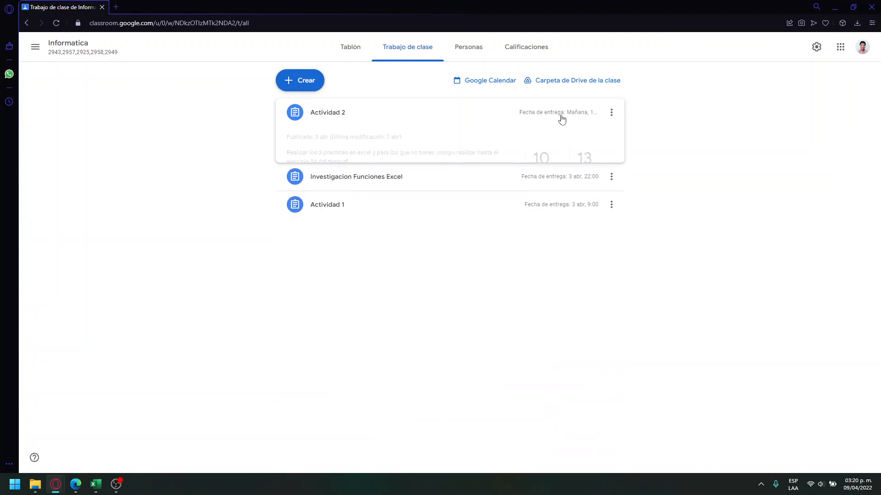
click(576, 114)
click(611, 113)
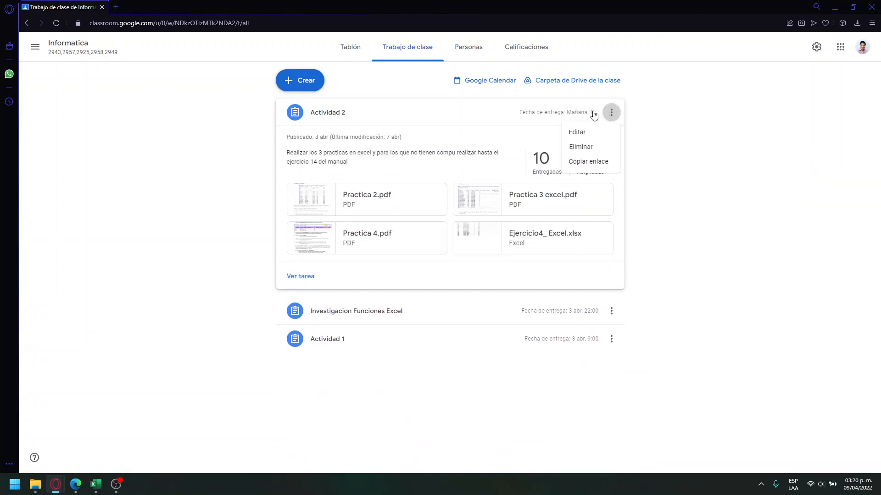
click(501, 110)
click(344, 111)
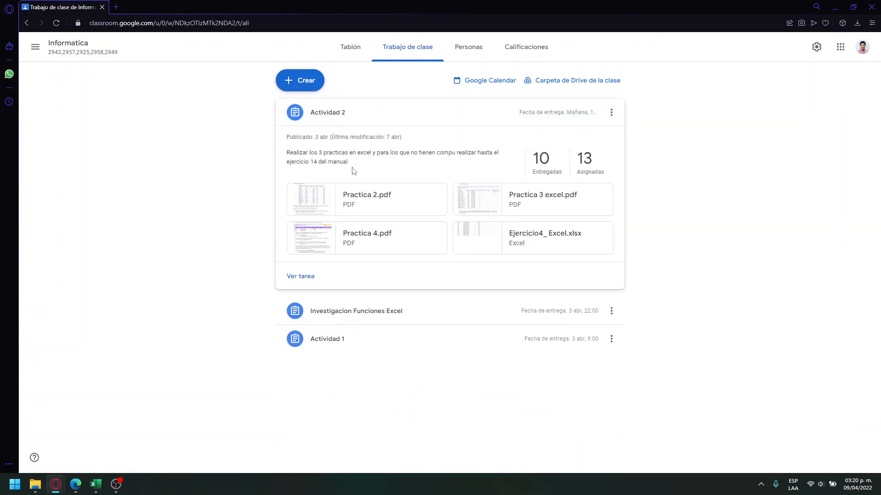
Open the Actividad 2 task from the class stream, highlight its due date, and return to the stream
click(347, 51)
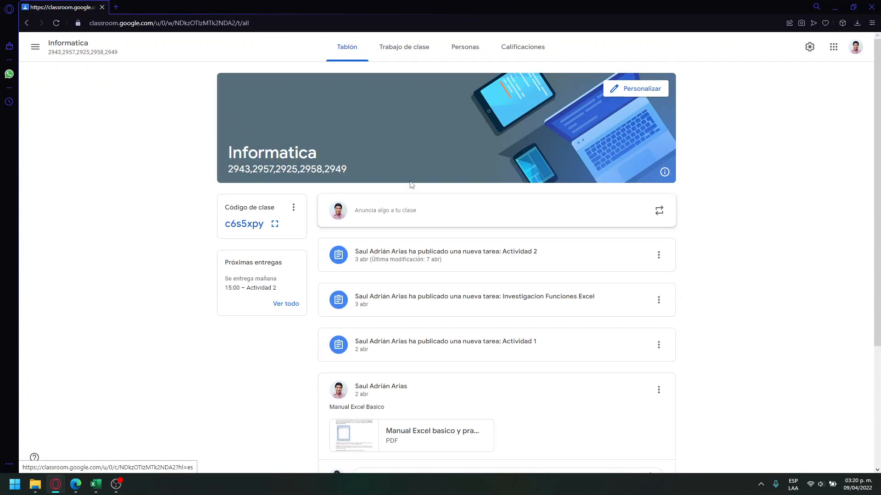
click(442, 253)
click(398, 48)
drag(577, 109, 640, 114)
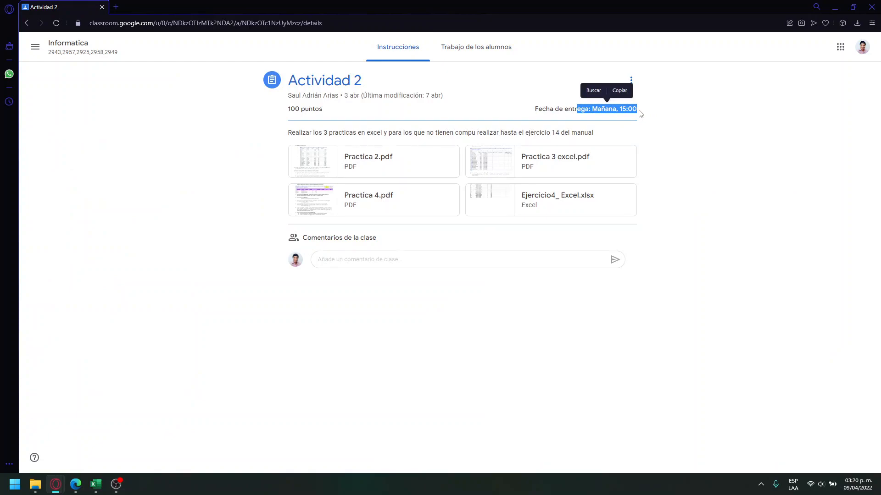
click(54, 47)
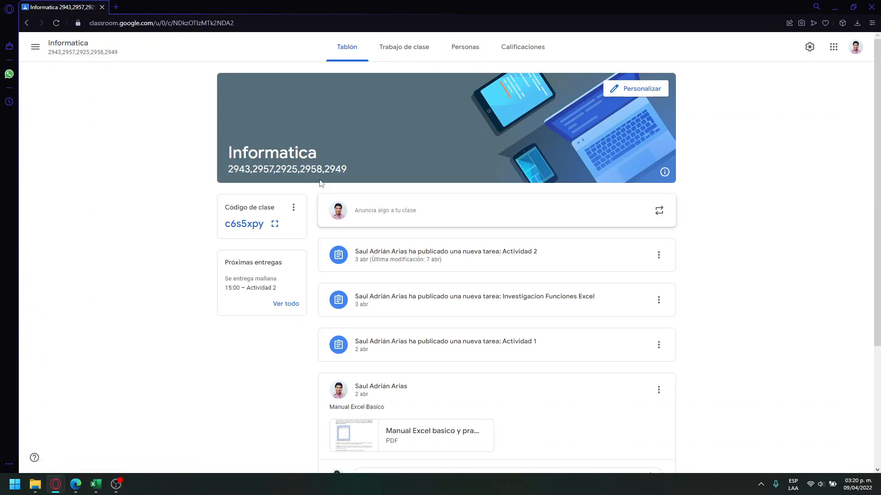
Switch to Excel and enter SI in cell D10 of the SI 2 sheet
click(96, 485)
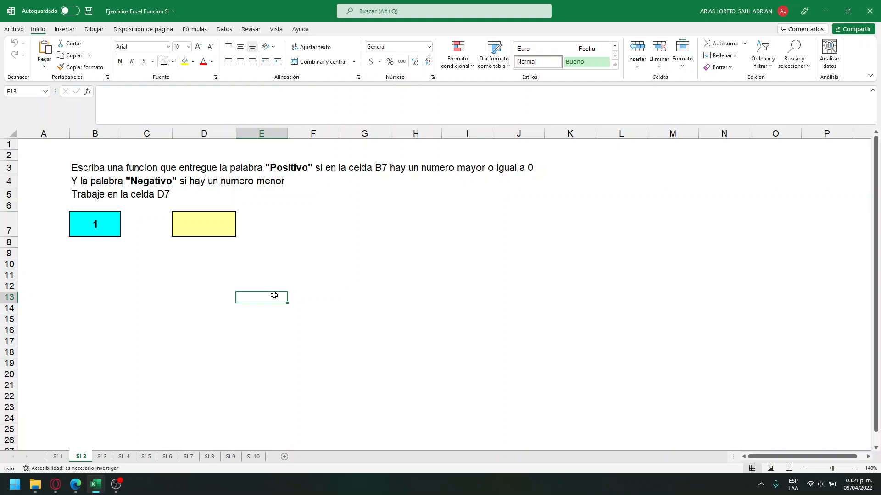
key(alt+Tab)
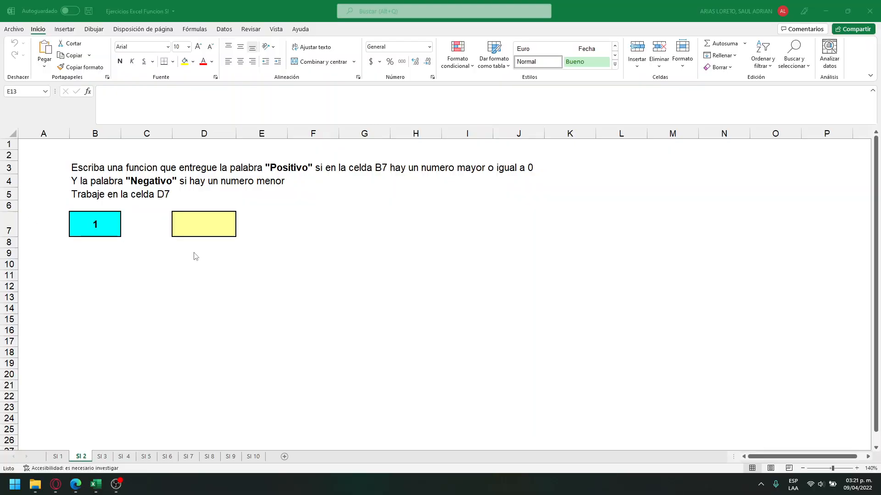
click(290, 286)
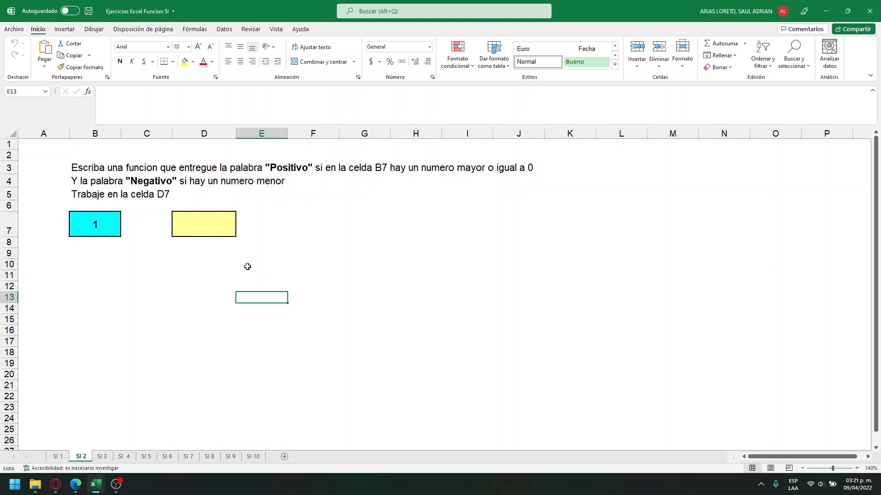
click(210, 266)
text(SI)
key(Tab)
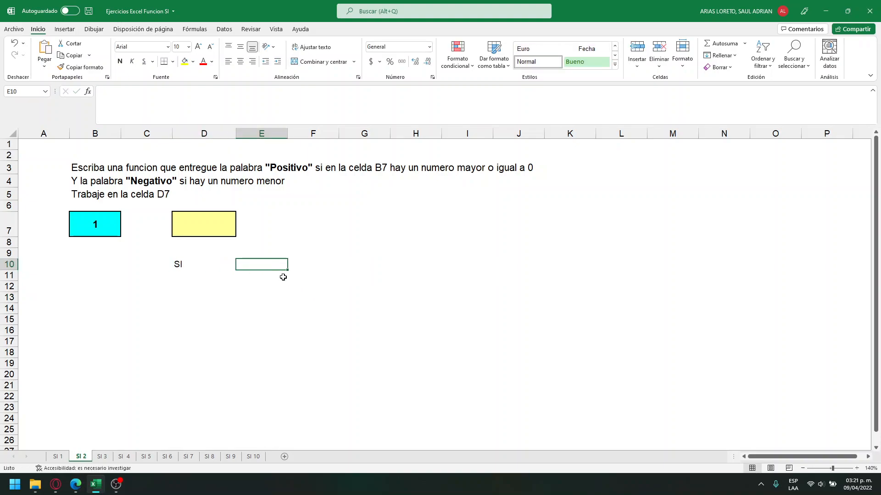
Enter the label CONDICION in cell E10, correcting the mistyped spelling
text(cONDICIO)
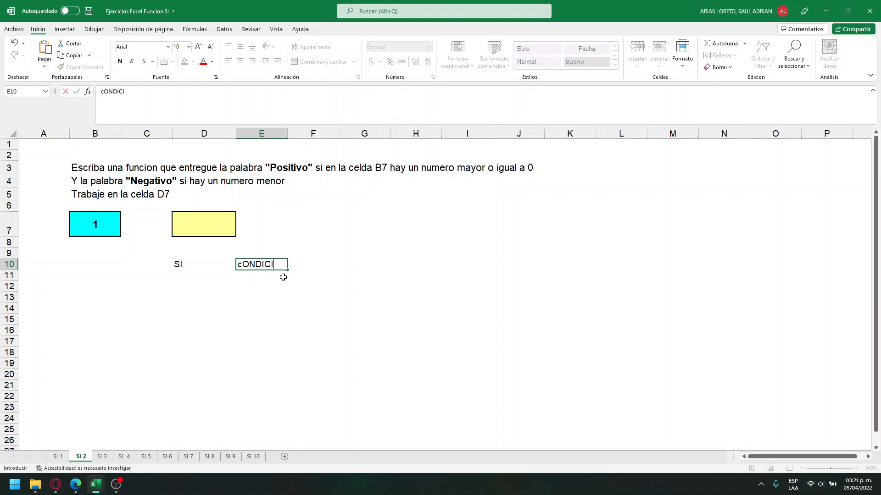
key(BackSpace)
key(BackSpace)
key(BackSpace)
key(BackSpace)
key(BackSpace)
key(BackSpace)
key(BackSpace)
key(BackSpace)
text(CPNDICION)
key(BackSpace)
key(BackSpace)
key(BackSpace)
key(BackSpace)
key(BackSpace)
key(BackSpace)
key(BackSpace)
key(BackSpace)
text(ONDICION)
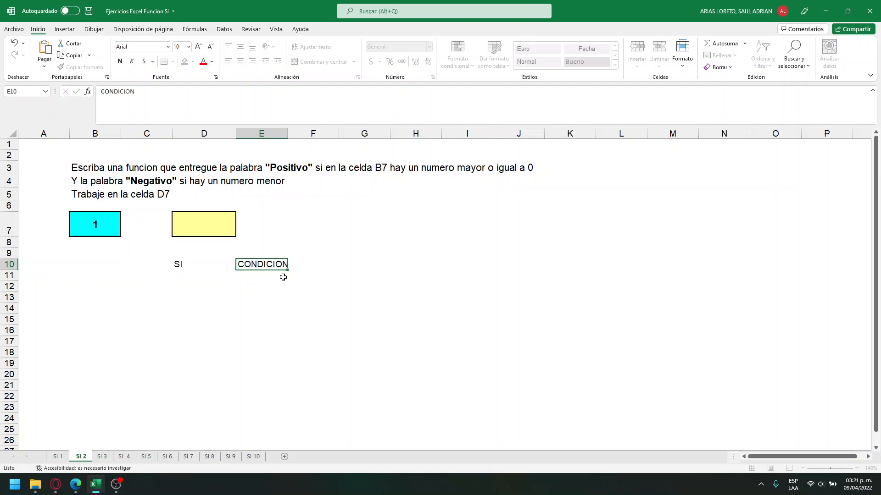
key(Tab)
Enter the label Valor_verdadero in cell G10
key(Tab)
text(vAL)
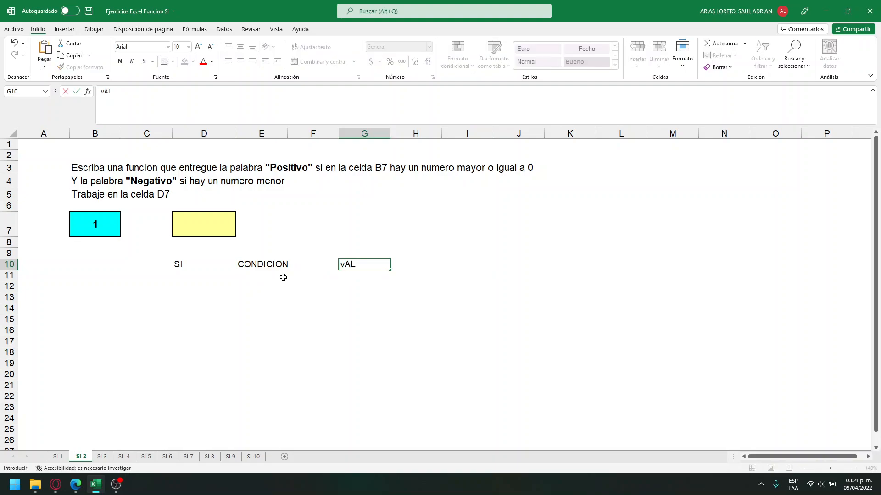
text(OR_verdader)
text(p)
key(BackSpace)
text(o)
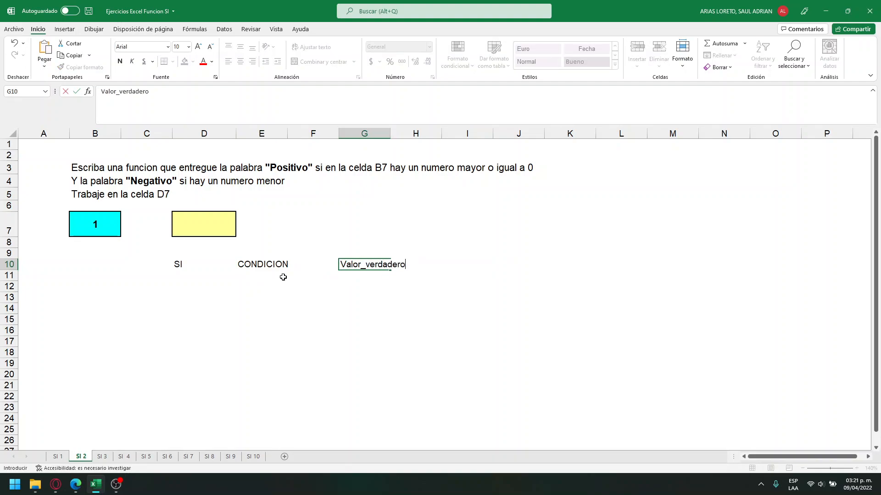
key(Tab)
Enter the label Valor_falso in cell I10
key(Tab)
text(Val)
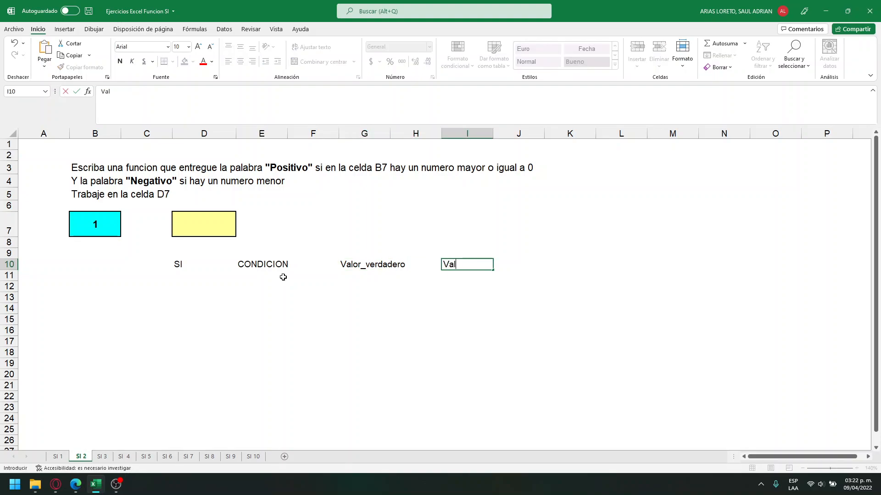
text(or_falso)
click(354, 230)
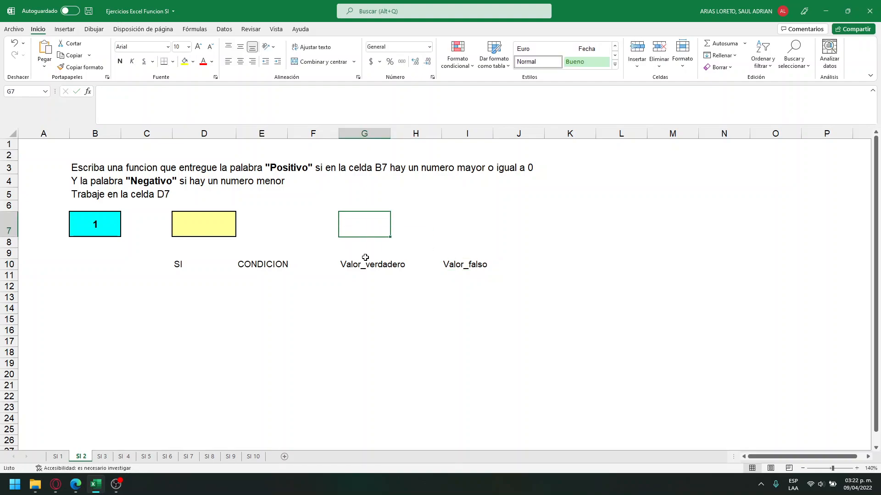
Review the SI function's structure by selecting the SI, CONDICION and Valor_verdadero labels in row 10
click(188, 262)
click(247, 265)
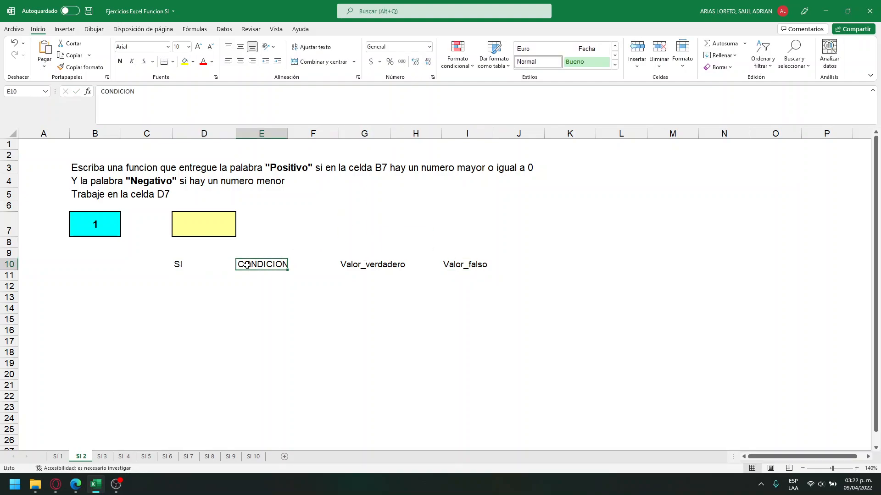
drag(360, 267, 387, 265)
click(363, 266)
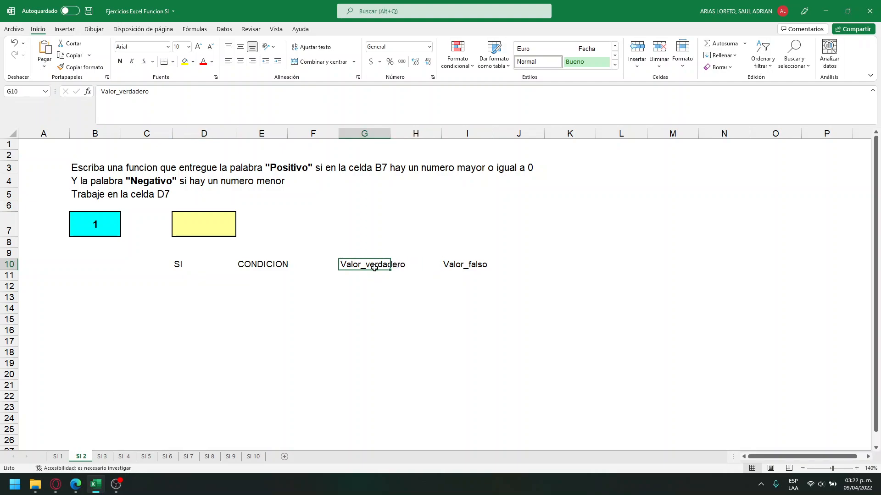
Review the Valor_falso label, the complete SI structure in D10:I10 and the exercise instructions in rows 3 to 5
click(479, 264)
mouse_move(478, 265)
mouse_down()
mouse_move(527, 264)
mouse_move(475, 266)
mouse_move(491, 269)
mouse_up()
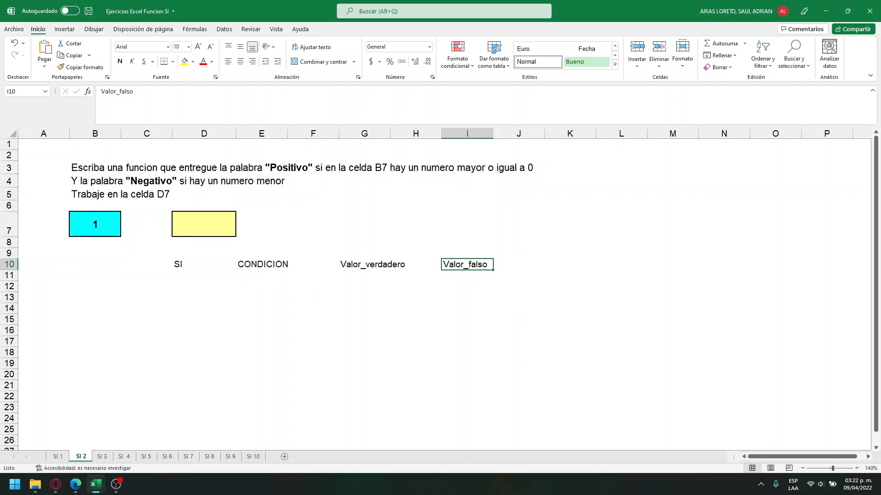
key(alt+Tab)
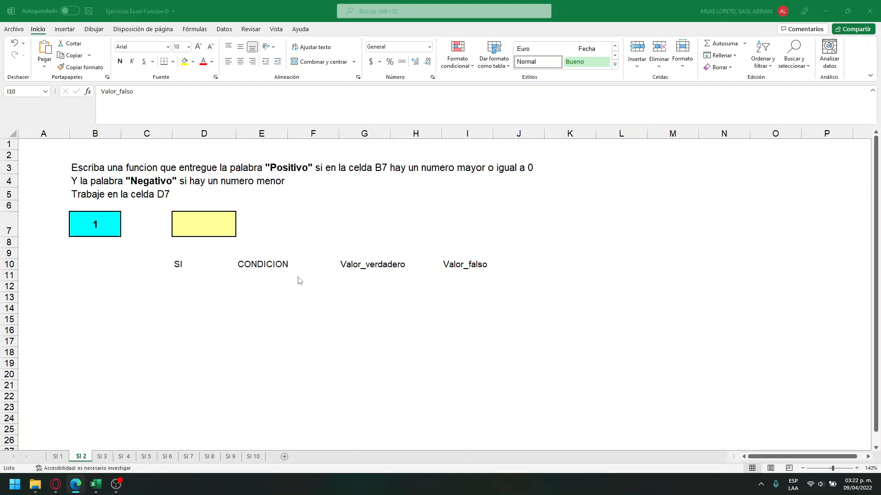
key(alt+Tab)
click(183, 264)
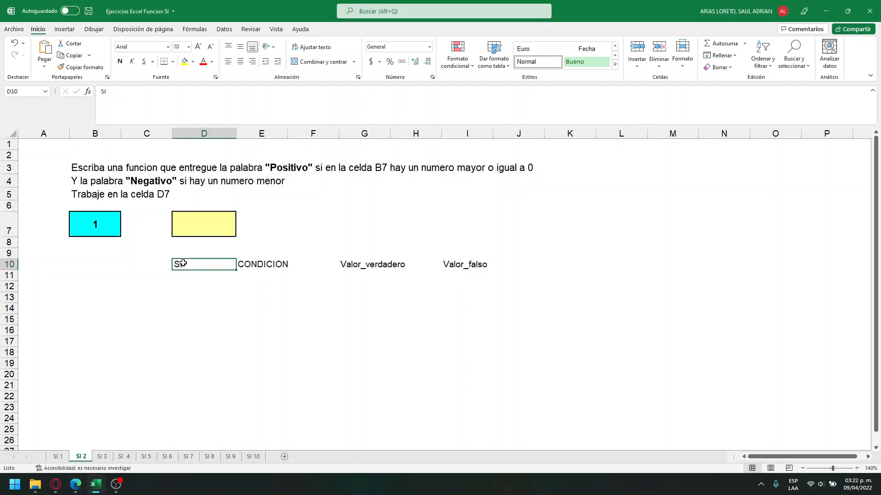
drag(205, 264, 468, 266)
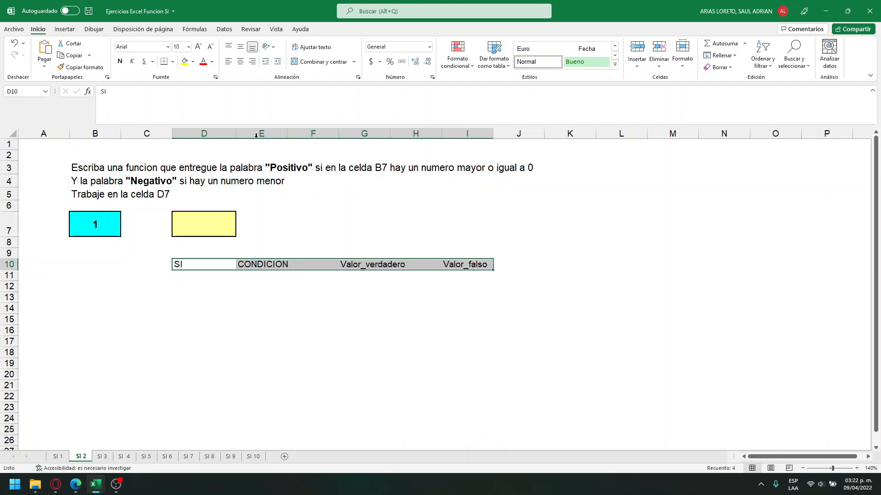
drag(112, 167, 539, 189)
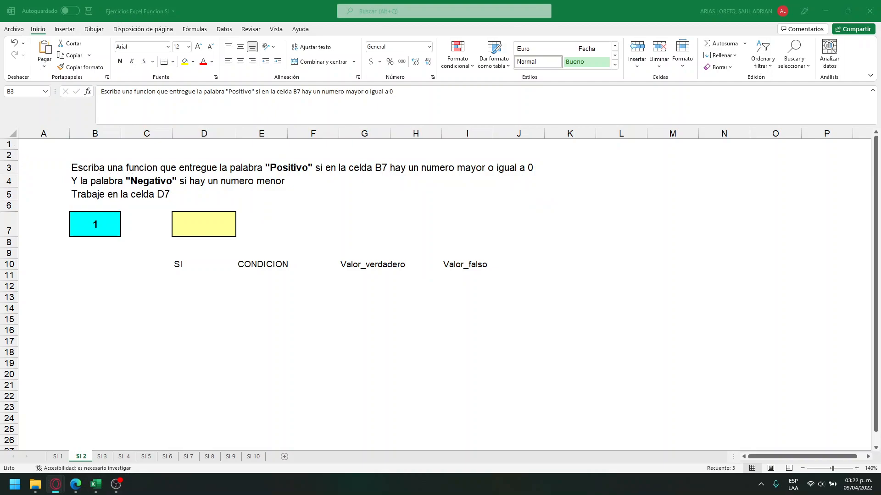
Clear the SI structure labels from cells D10:I10 on sheet SI 2
click(270, 303)
drag(115, 274, 102, 407)
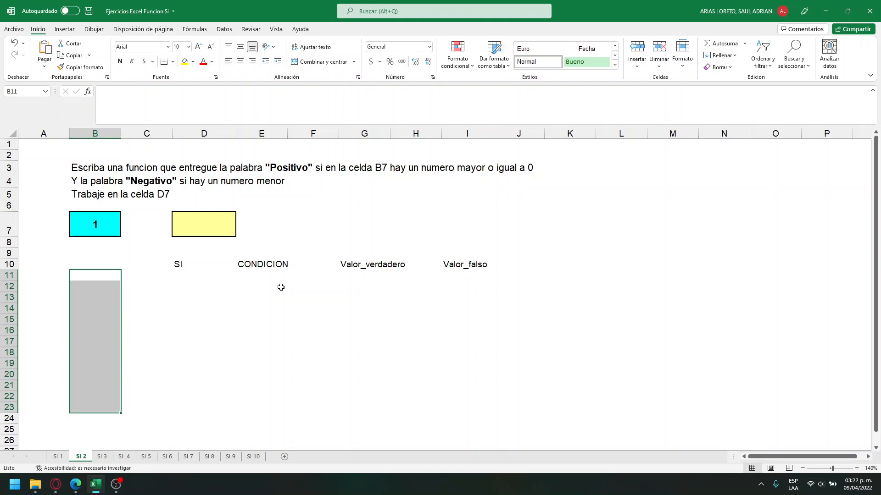
drag(202, 265, 488, 266)
key(Delete)
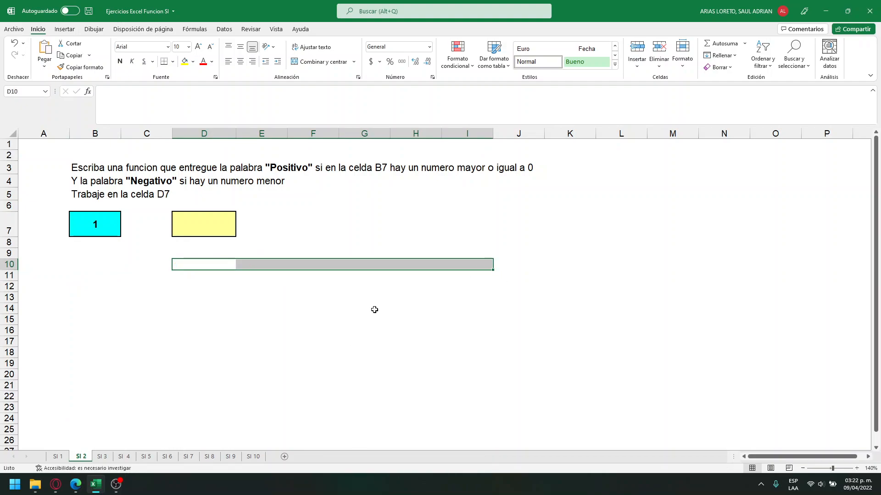
Read through the Positivo/Negativo exercise statement in rows 3 to 5, noting the condition on B7 and the answer cell
click(98, 170)
click(139, 173)
click(262, 173)
click(309, 170)
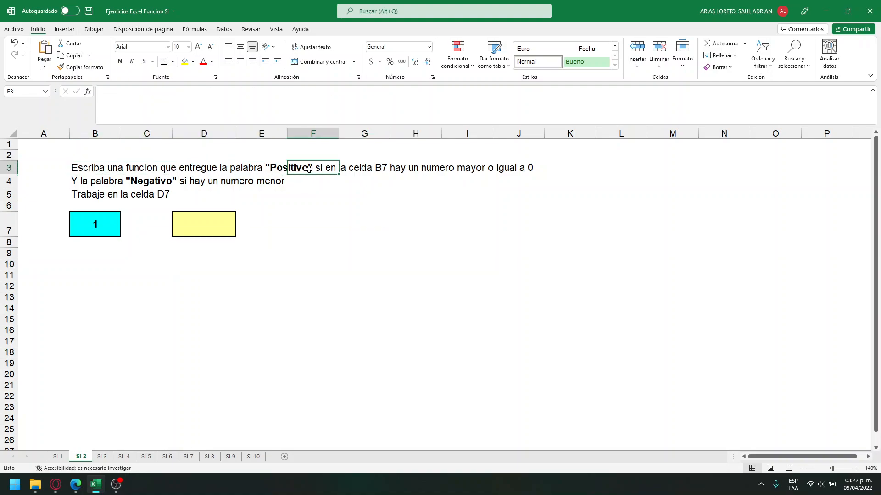
click(374, 177)
click(379, 168)
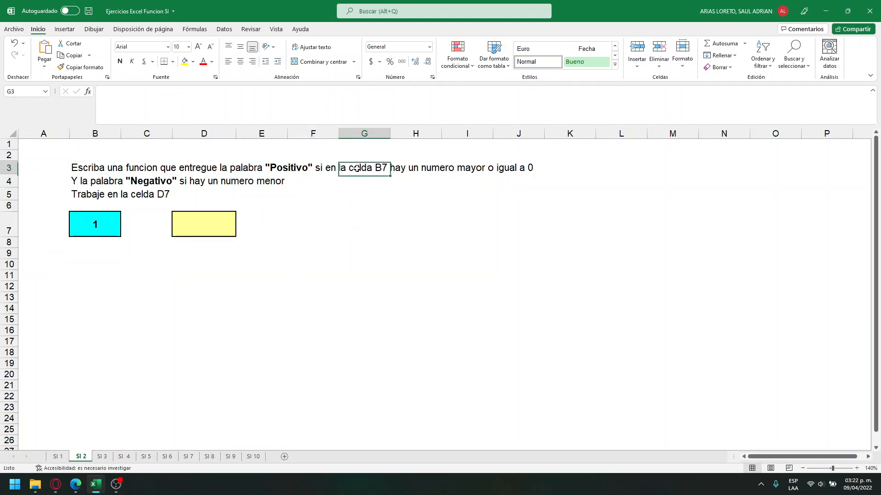
click(411, 171)
click(471, 172)
click(510, 170)
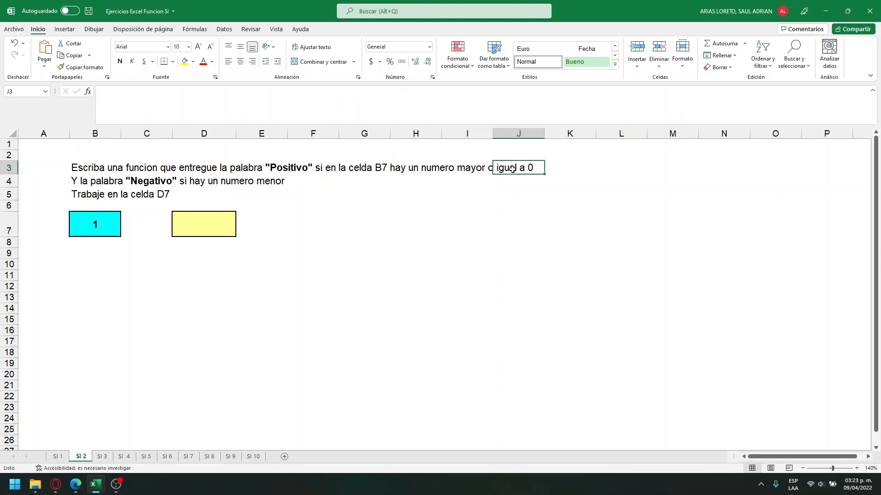
drag(138, 185, 118, 182)
click(219, 190)
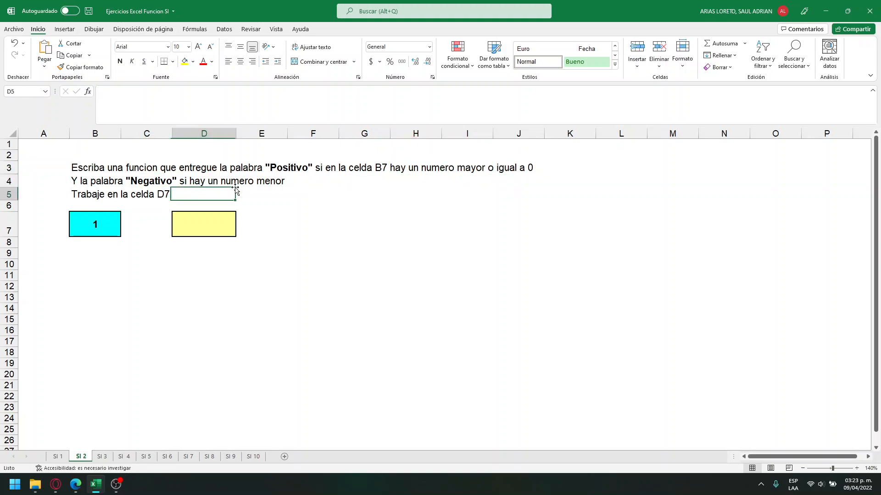
click(210, 180)
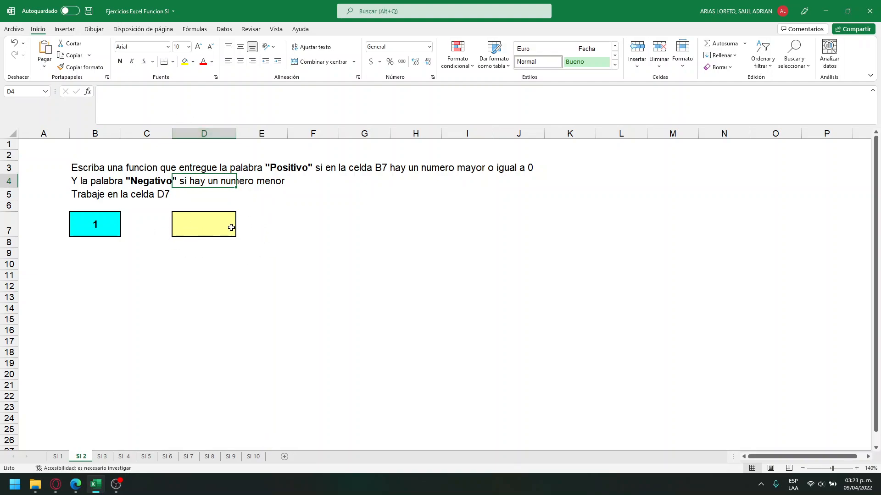
click(92, 195)
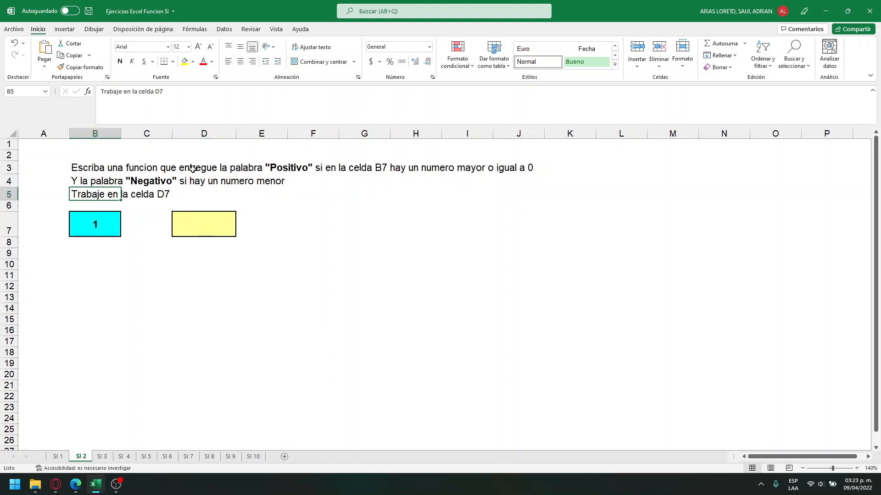
click(196, 144)
click(198, 135)
click(211, 229)
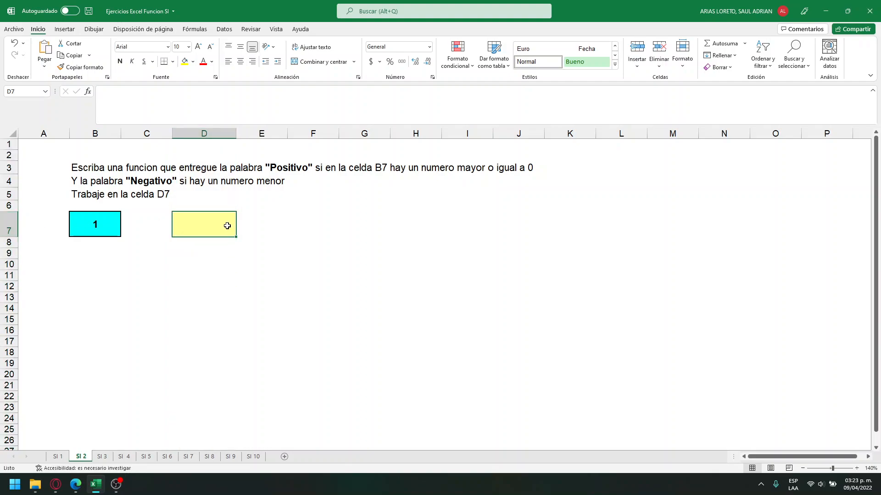
text(=SI()
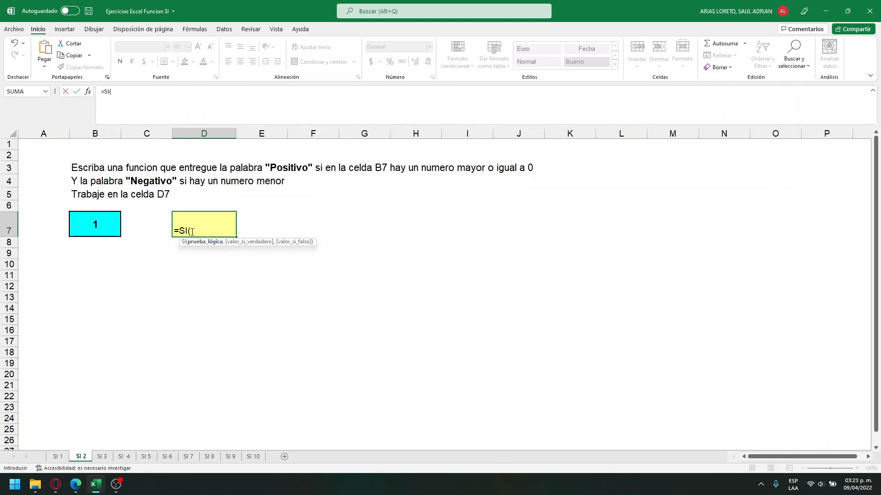
drag(191, 230, 167, 229)
key(BackSpace)
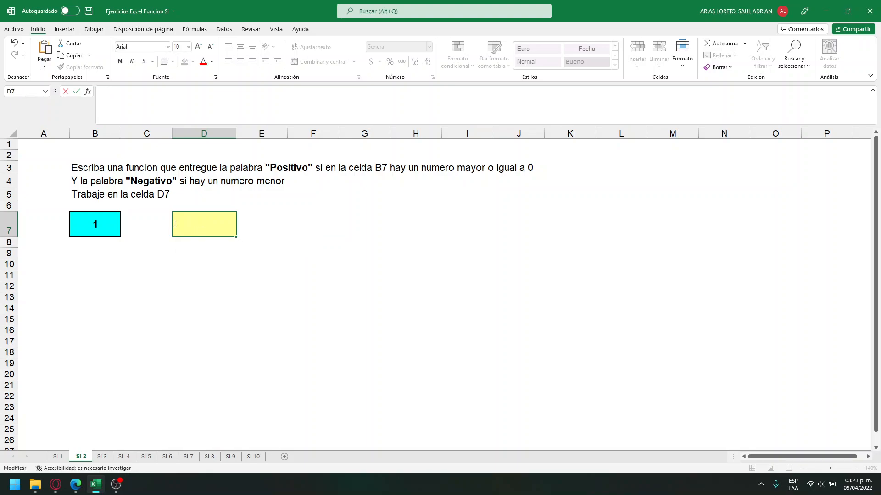
click(546, 226)
drag(401, 228, 499, 230)
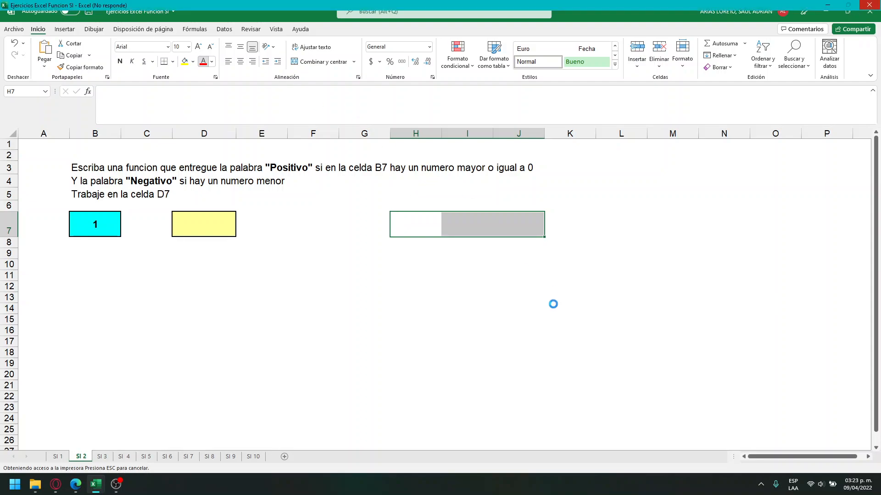
Force the unresponsive Excel program to close and return the browser to the Informatica class page
click(867, 6)
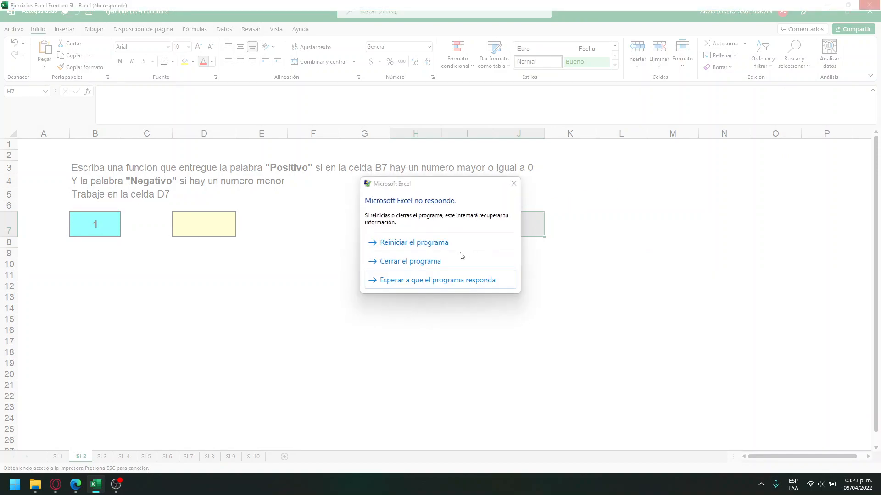
click(431, 262)
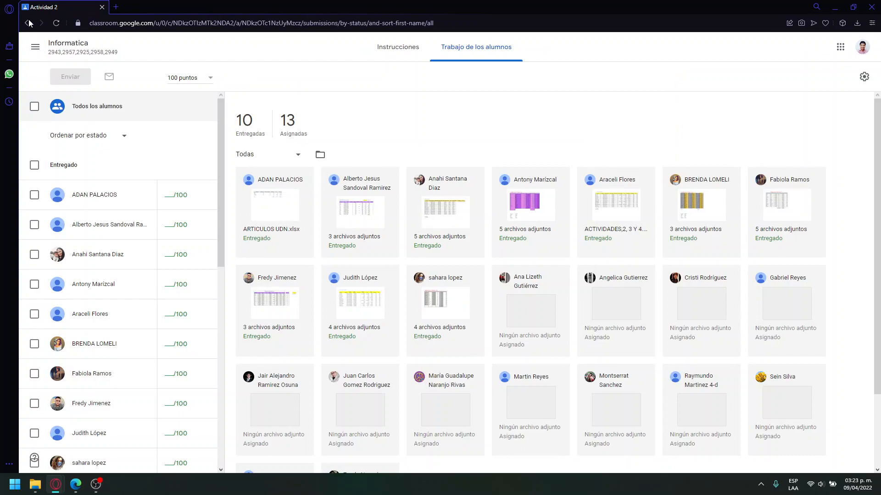
click(27, 23)
Relaunch Excel, reopen the recent workbook Ejercicios Excel Funcion SI and discard the recovered document versions
key(super)
text(exce)
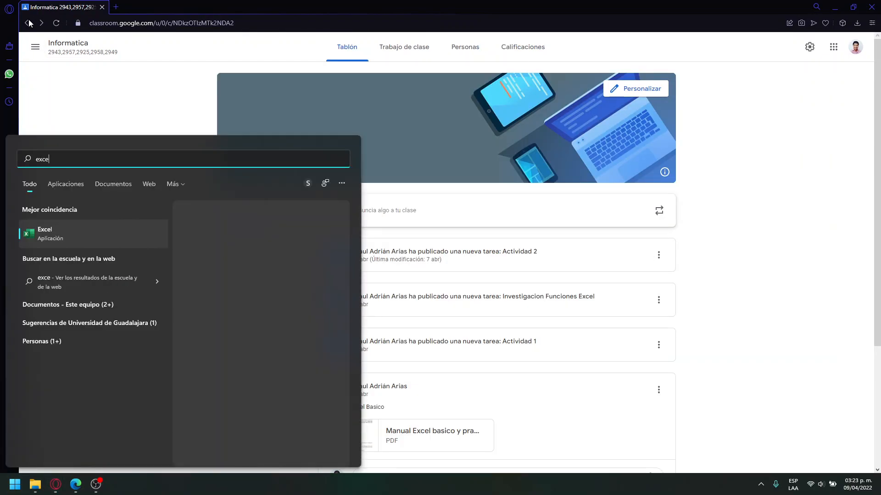
key(Return)
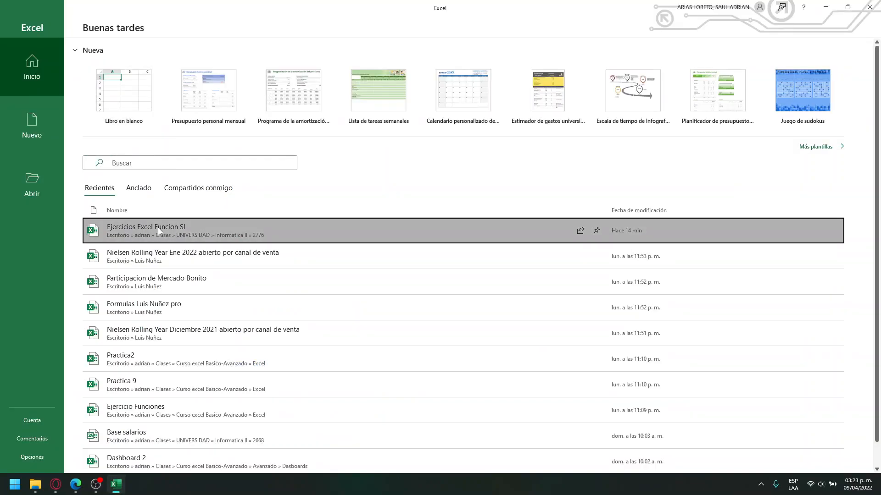
click(158, 229)
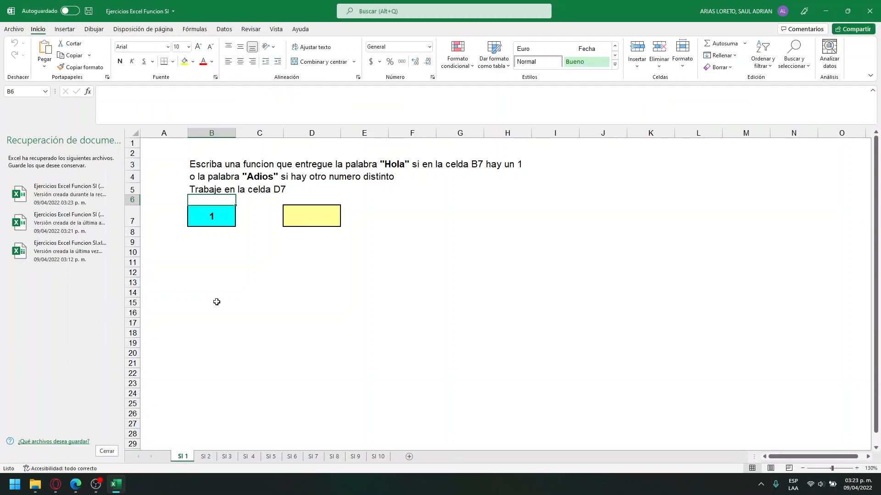
click(109, 452)
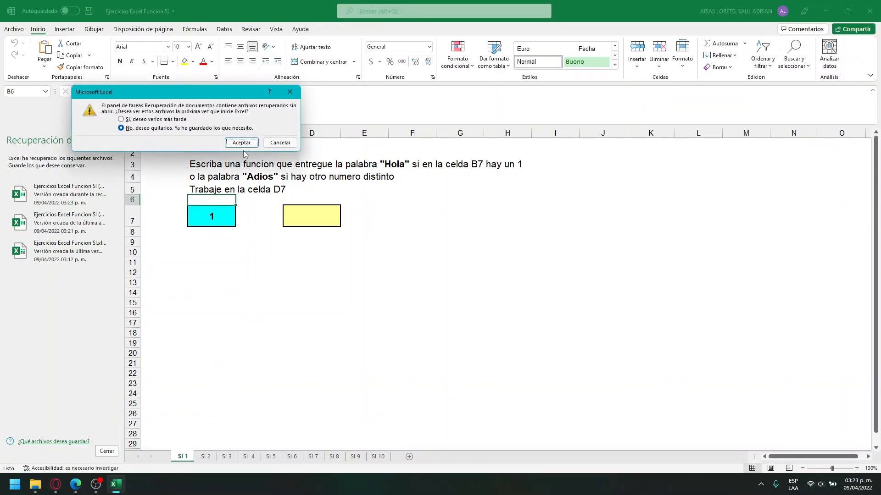
click(241, 143)
Enter the label Prueba logica in cell H7 of sheet SI 1
click(192, 213)
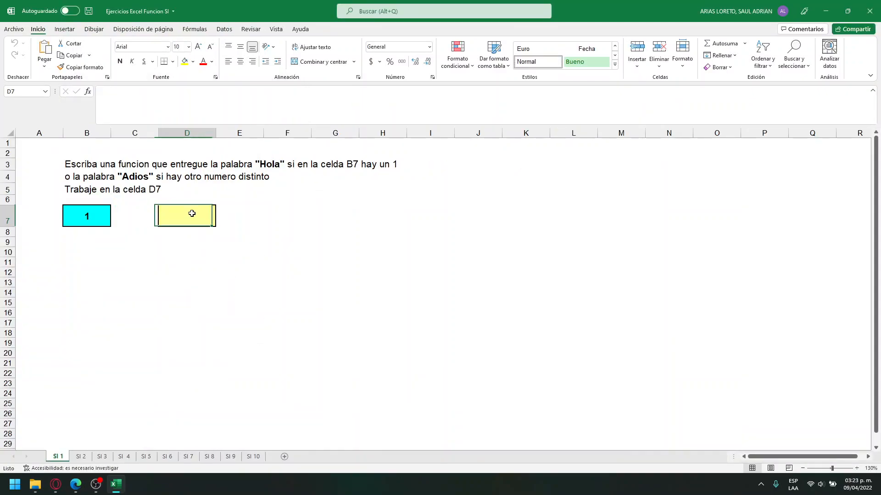
drag(373, 240, 464, 221)
click(415, 224)
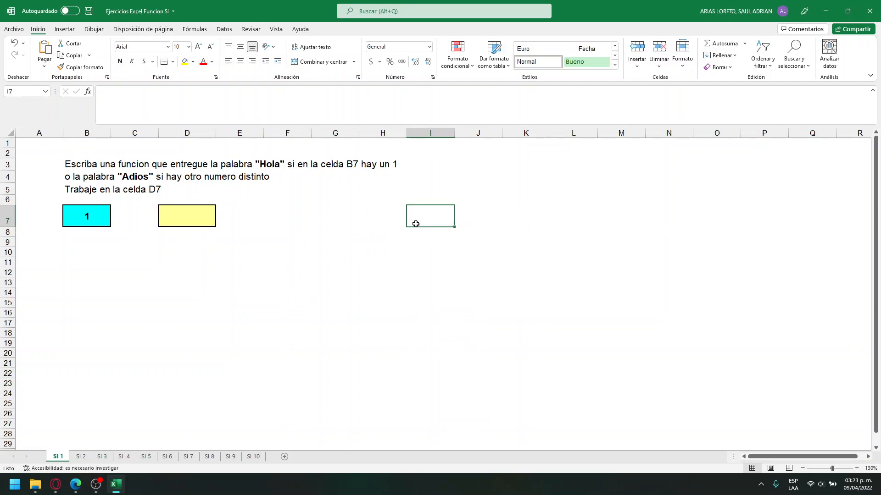
click(372, 216)
text(P)
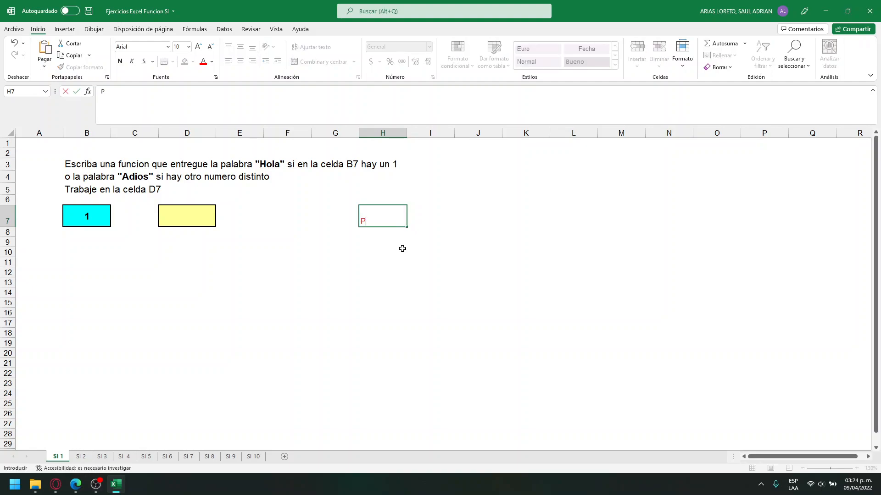
text(rueba logica)
Enter the labels A, OPERADOR and B in cells H10, I10 and J10
click(402, 248)
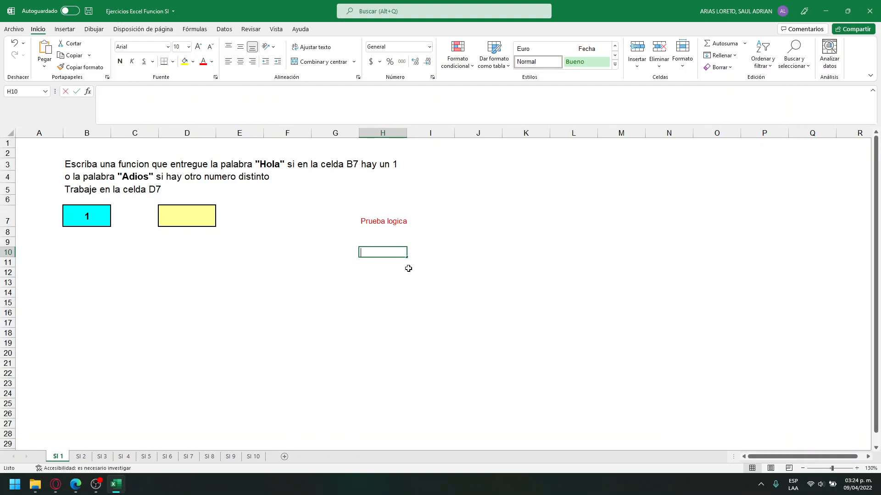
text(A)
key(Tab)
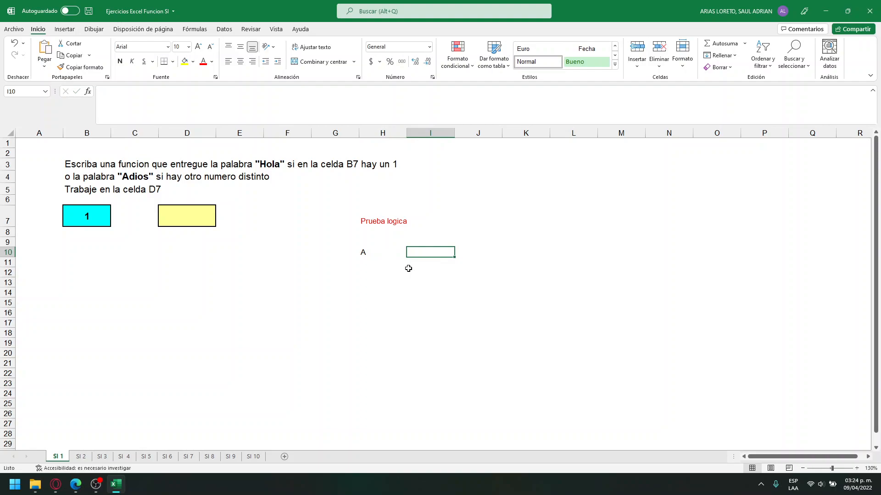
text(OPERADOR)
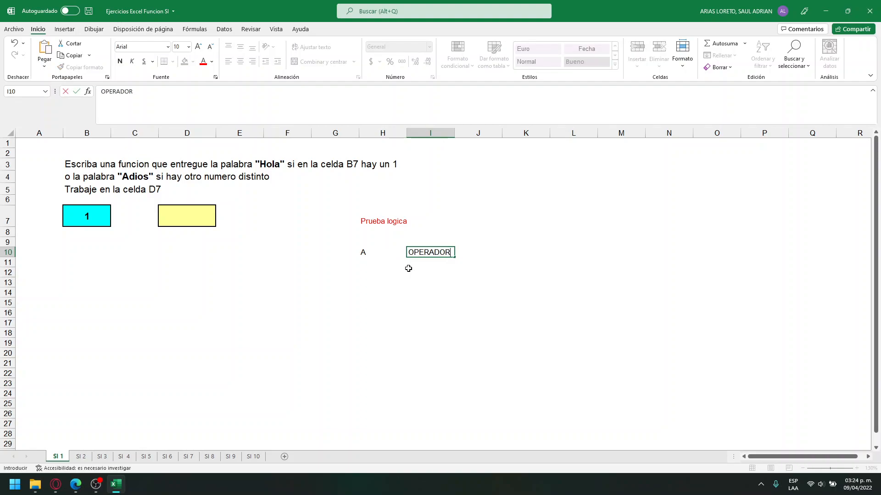
key(Tab)
text(B)
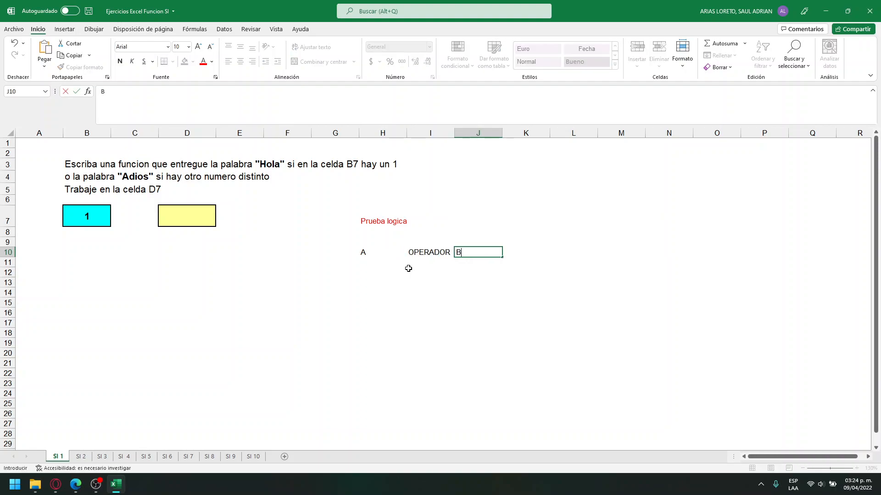
click(416, 269)
Center the A and B labels horizontally in cells H10 and J10
click(384, 251)
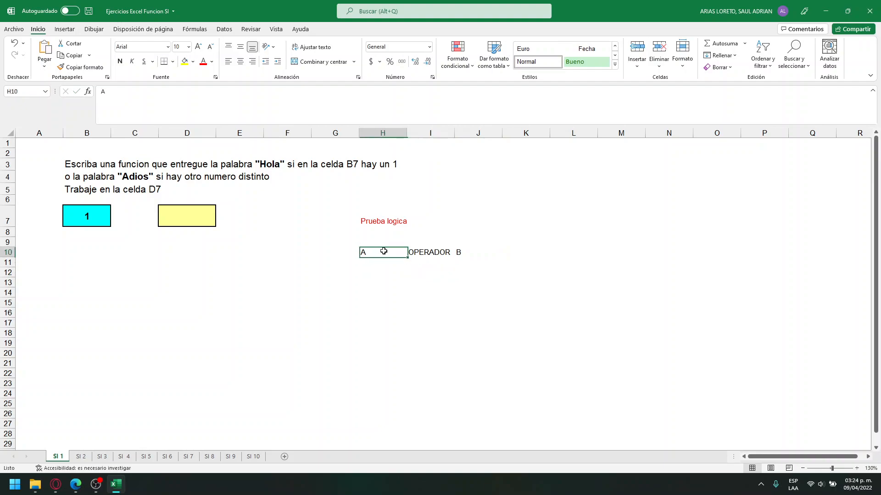
ctrl+click(488, 252)
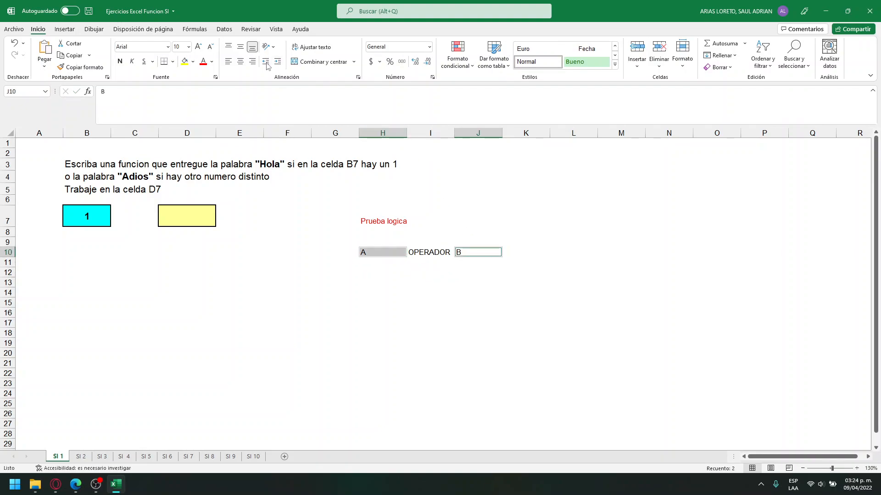
click(242, 61)
click(471, 291)
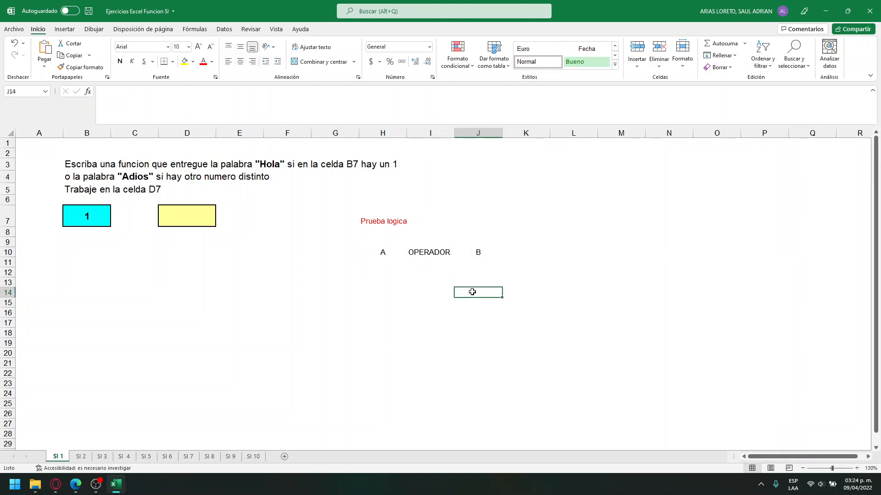
Enter the label Numero, letras, celdas in cell H9, above the A label
click(386, 251)
click(384, 240)
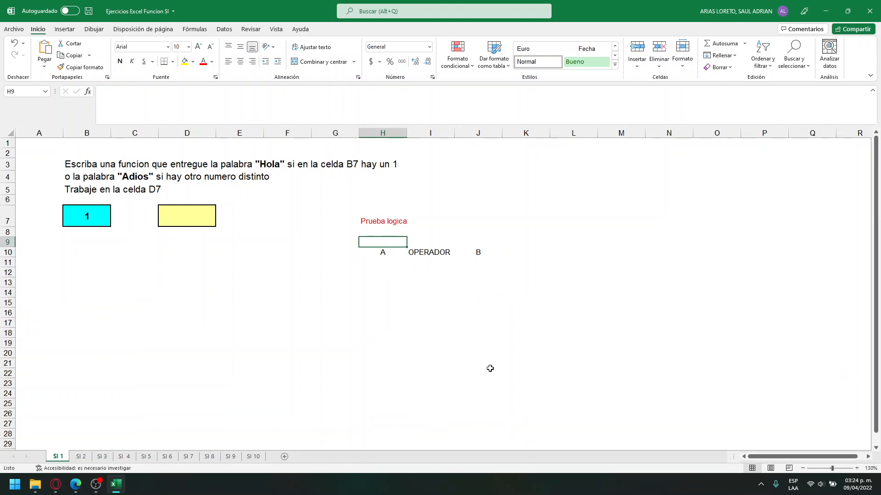
click(307, 111)
text(Numero,)
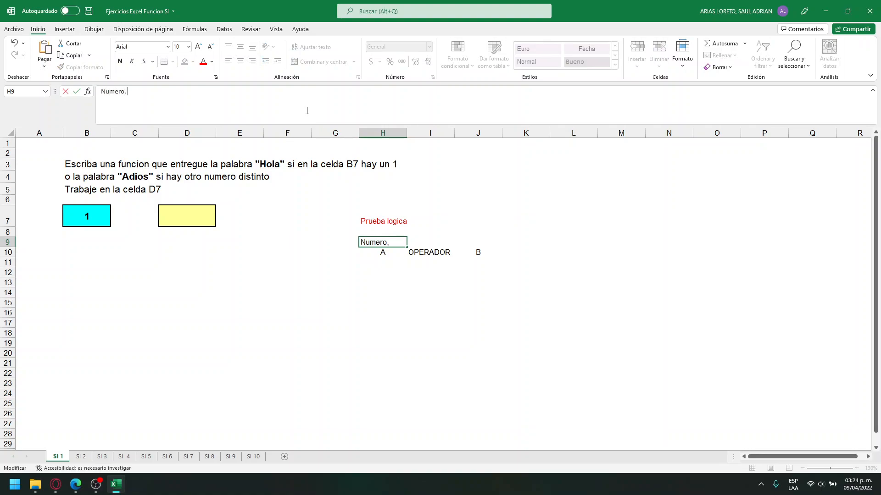
text( letras, celd)
click(301, 150)
click(411, 244)
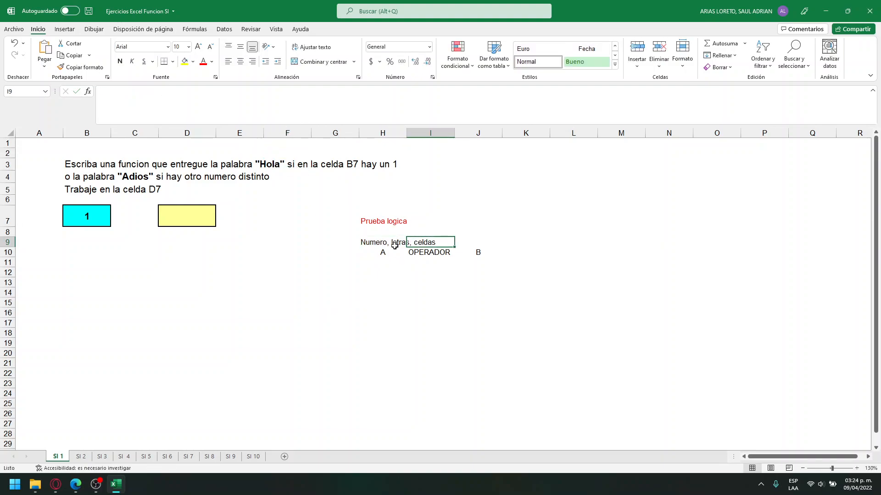
Autofit the width of column H to the text in cell H9
click(355, 243)
drag(354, 243, 371, 242)
click(412, 243)
click(369, 243)
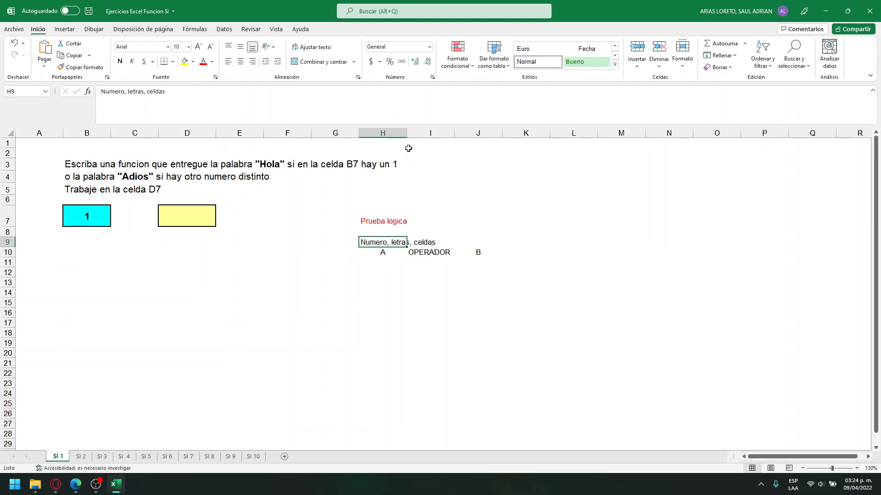
double_click(407, 133)
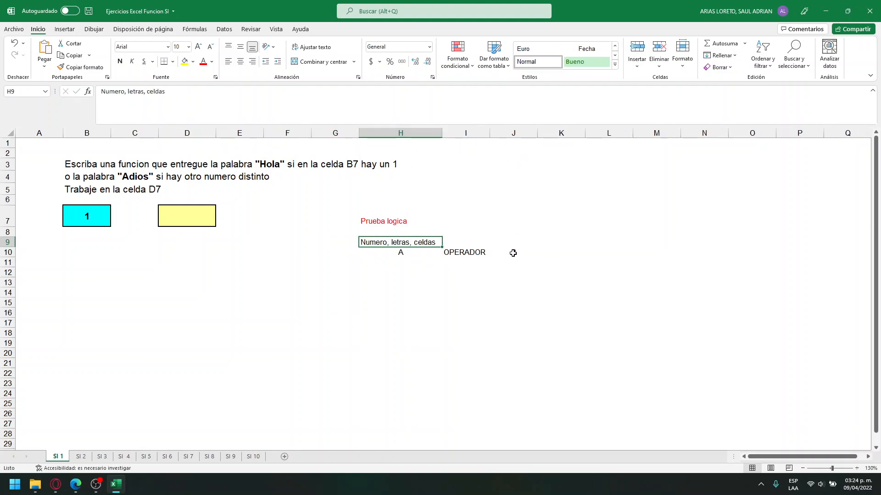
Copy the label from H9 into cell J9 above the B label and autofit column J's width
key(ctrl+c)
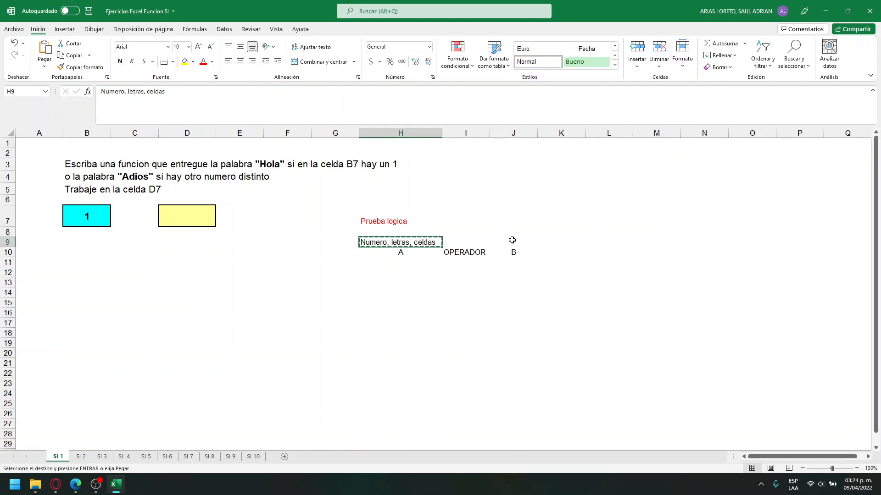
click(512, 241)
key(ctrl+v)
double_click(537, 133)
Examine the operand labels in H9:H10 and J9:J10 and the input cell B7 as possible parts of the logical test
click(395, 239)
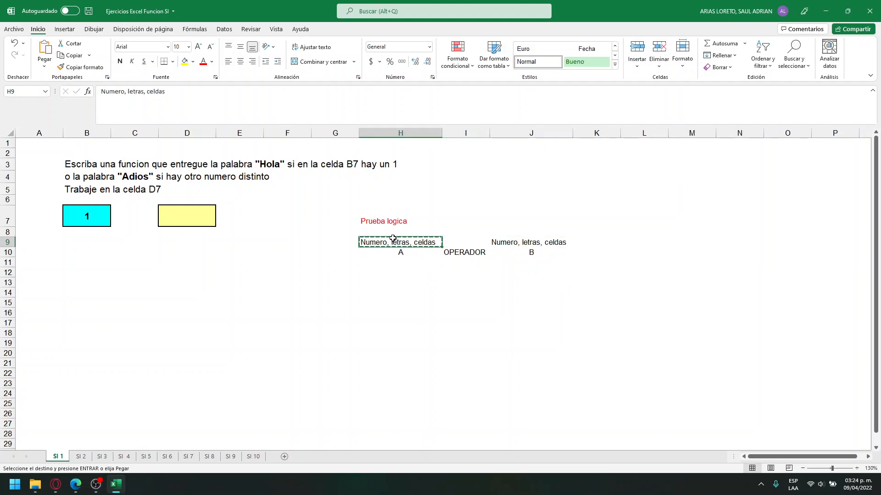
click(541, 246)
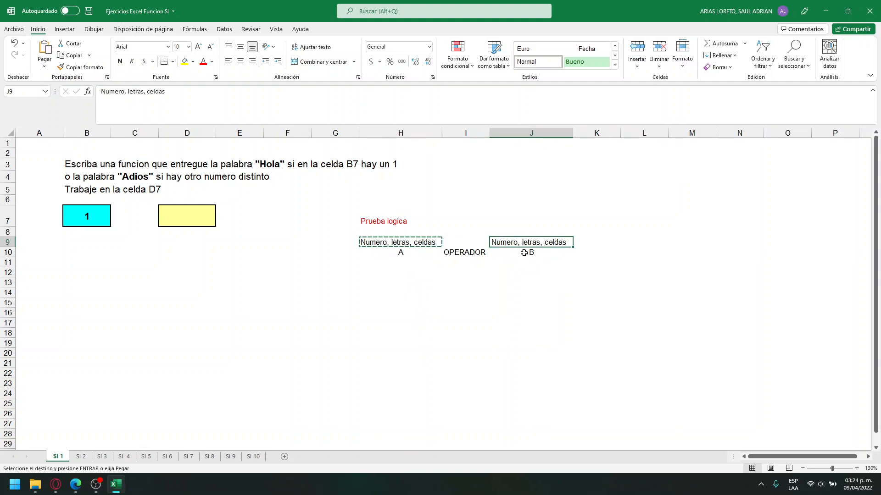
click(371, 243)
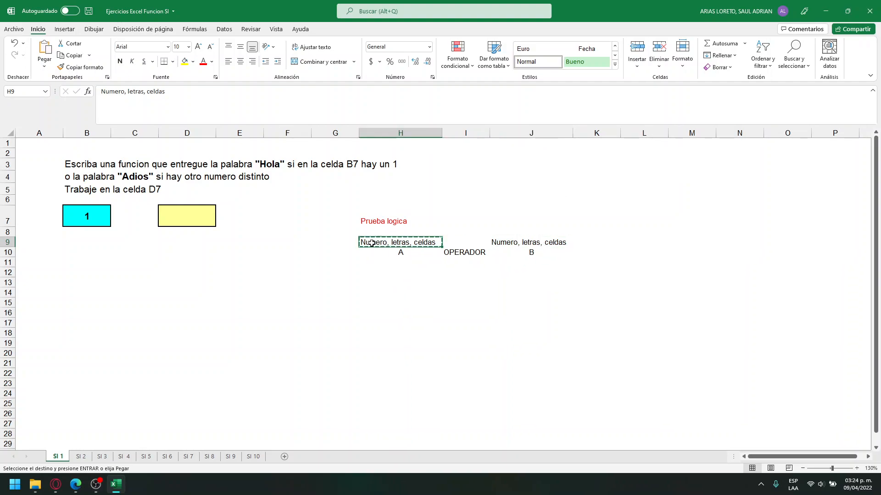
click(515, 244)
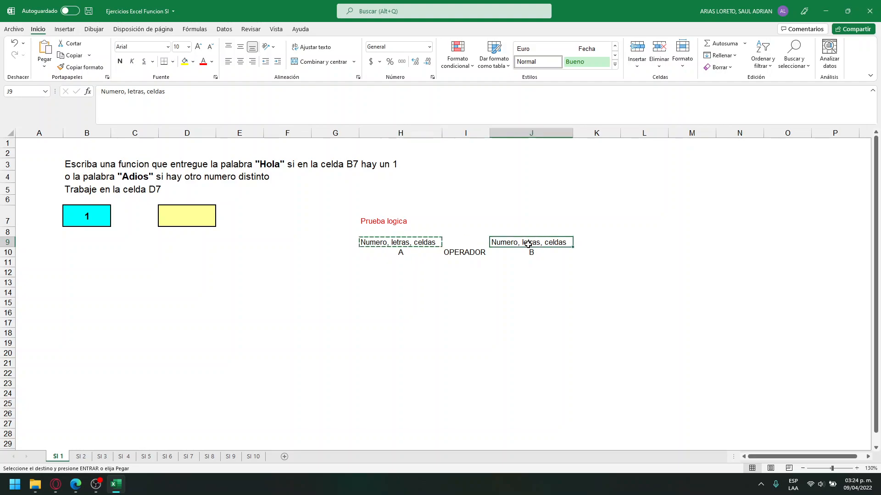
click(387, 247)
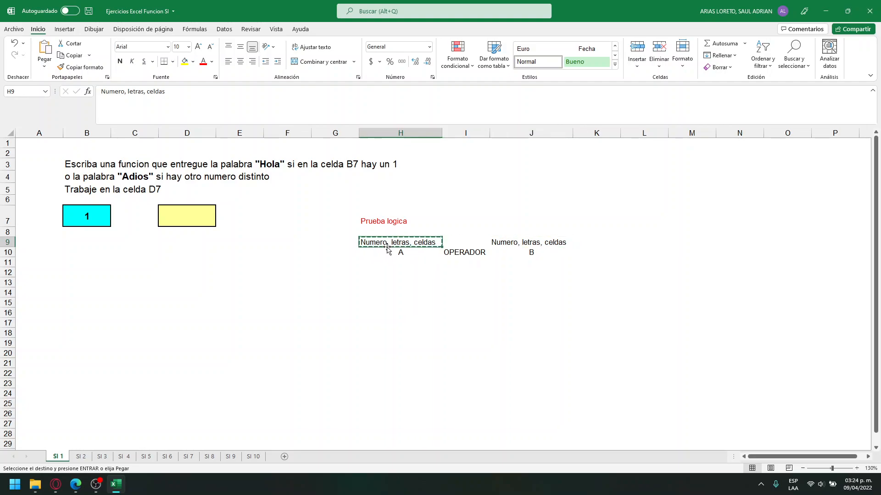
click(522, 245)
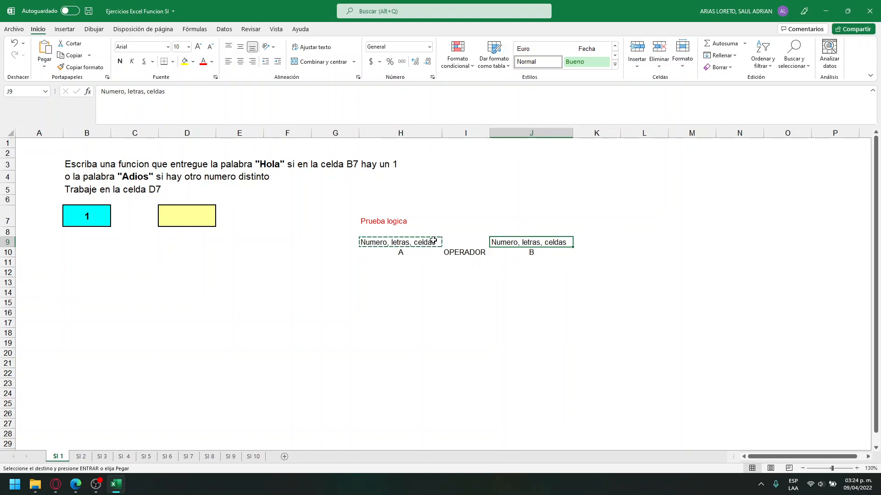
click(412, 255)
click(545, 253)
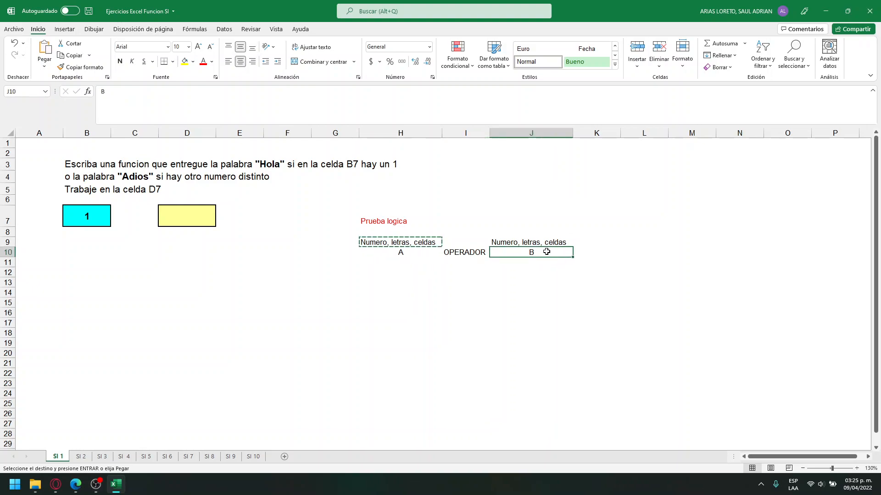
click(553, 243)
click(93, 211)
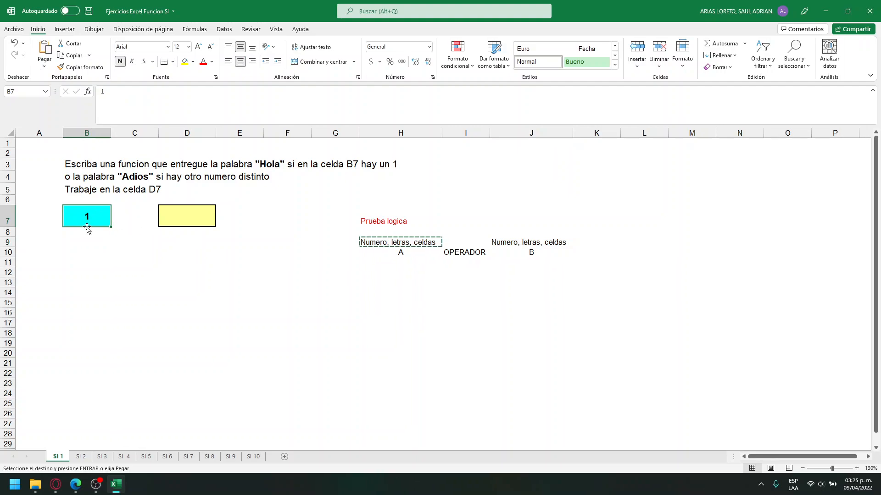
click(181, 282)
click(104, 222)
click(532, 252)
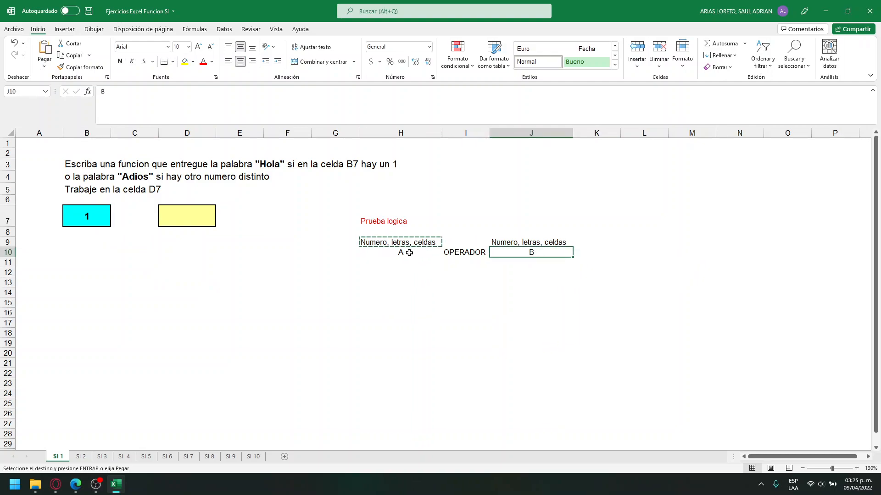
click(409, 253)
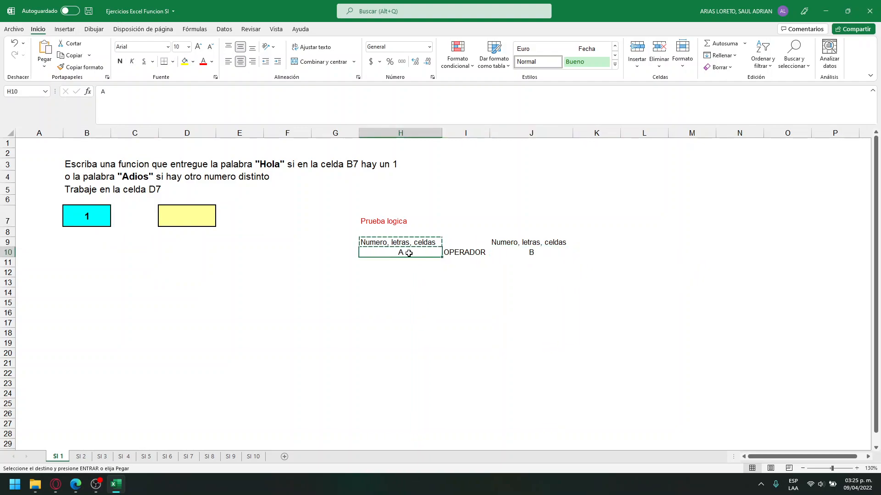
click(88, 216)
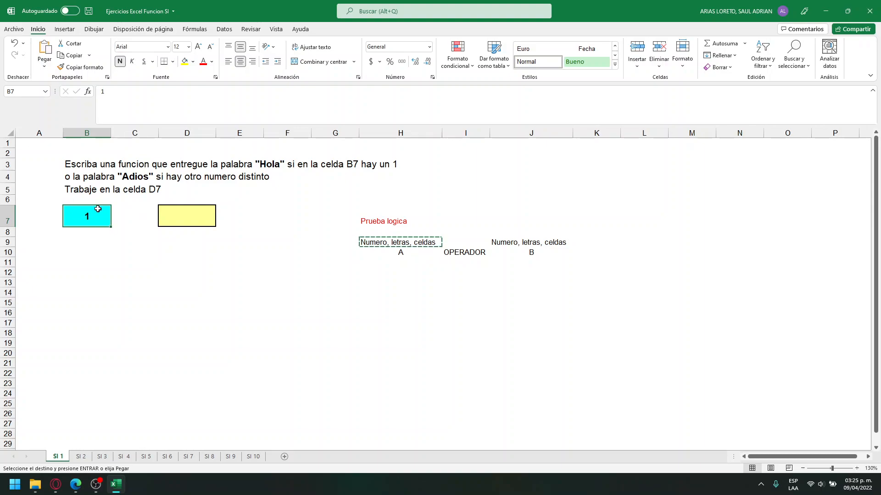
click(430, 284)
Enter the comparison operators <, >, <= and >= in cells I11 to I14 under OPERADOR
click(461, 266)
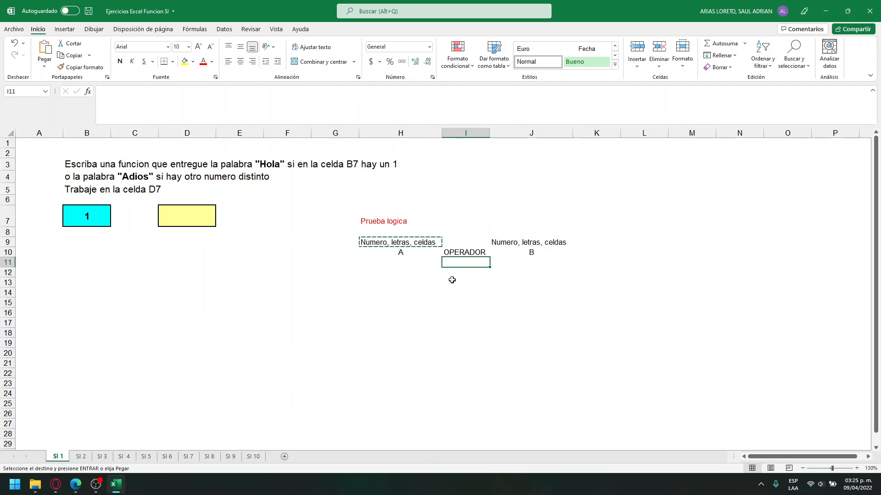
key(super+space)
text(<)
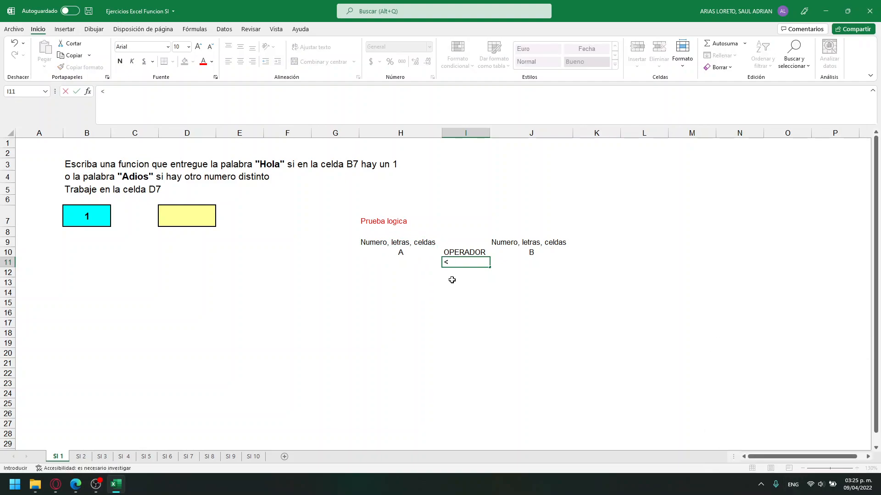
key(Return)
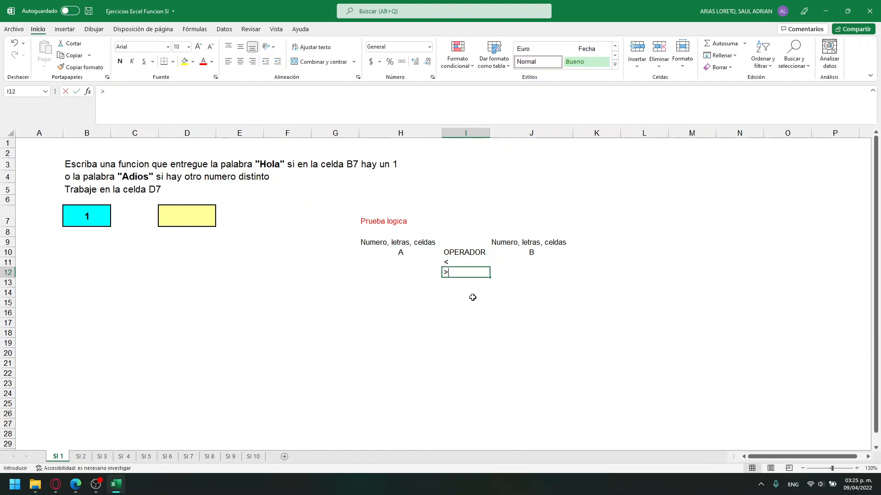
text(>)
key(Return)
text(<=)
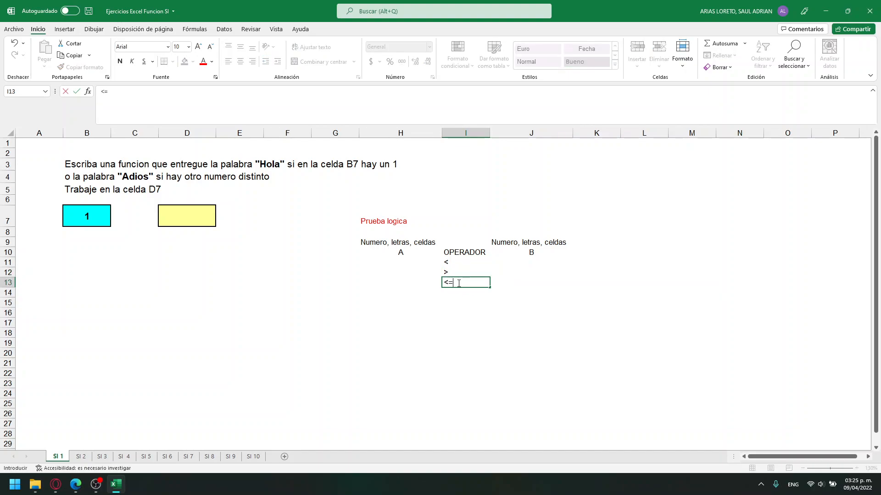
key(Return)
text(>=)
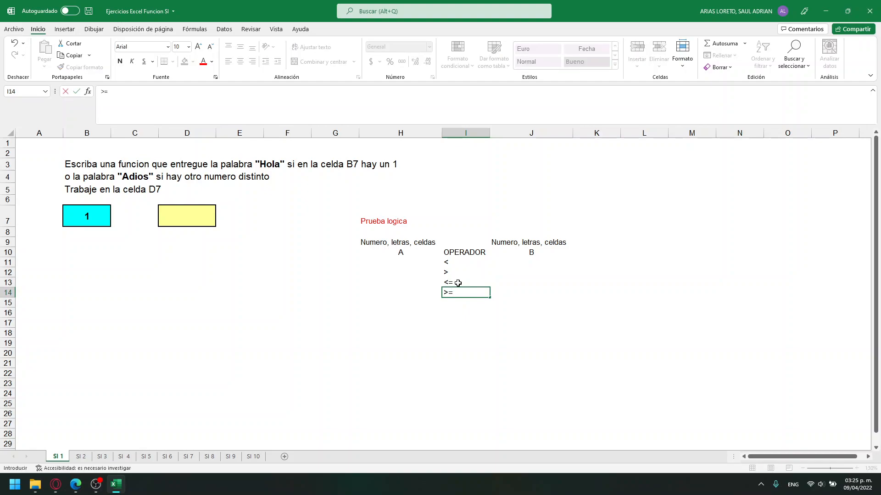
key(Return)
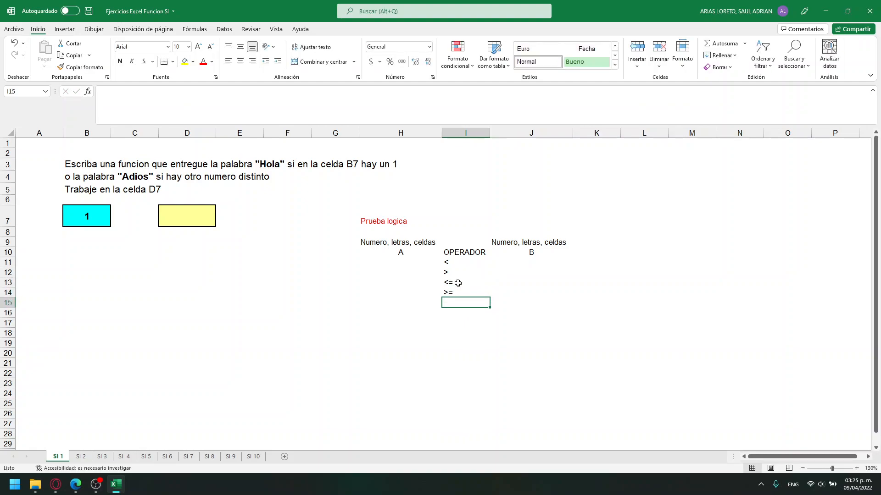
Enter a lone = sign in cell I15, removing the accidentally inserted cell reference
text(=)
click(462, 383)
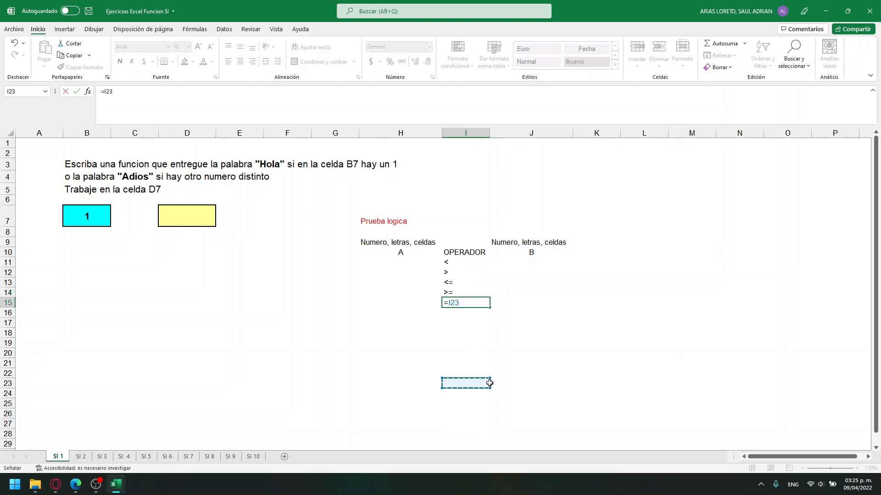
key(BackSpace)
key(BackSpace)
key(BackSpace)
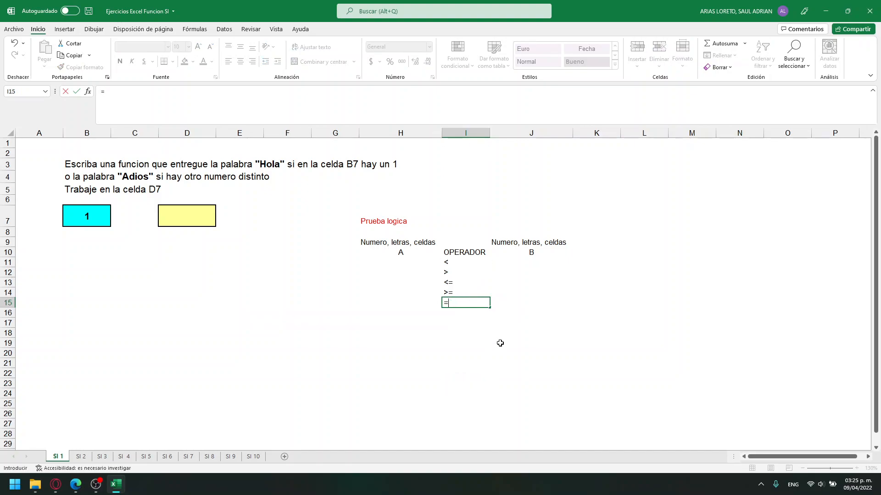
key(Return)
Make the operators in cells I11:I15 bold and center them horizontally
drag(466, 262, 464, 299)
click(120, 61)
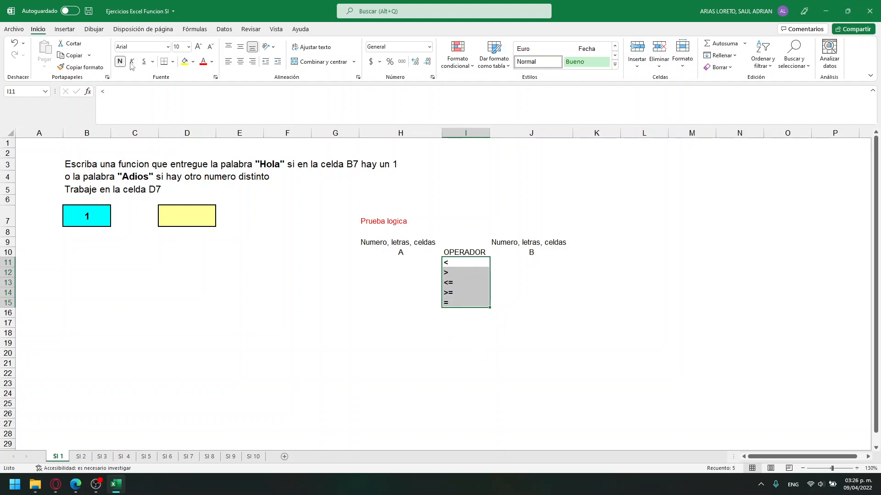
click(240, 62)
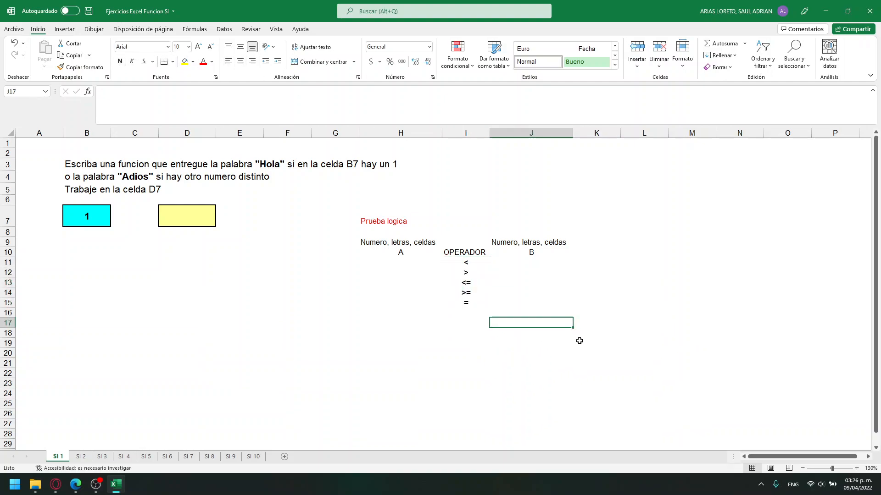
Enter 10 in cell J11 as the B value and center cells J11:J15 horizontally
click(475, 275)
click(478, 260)
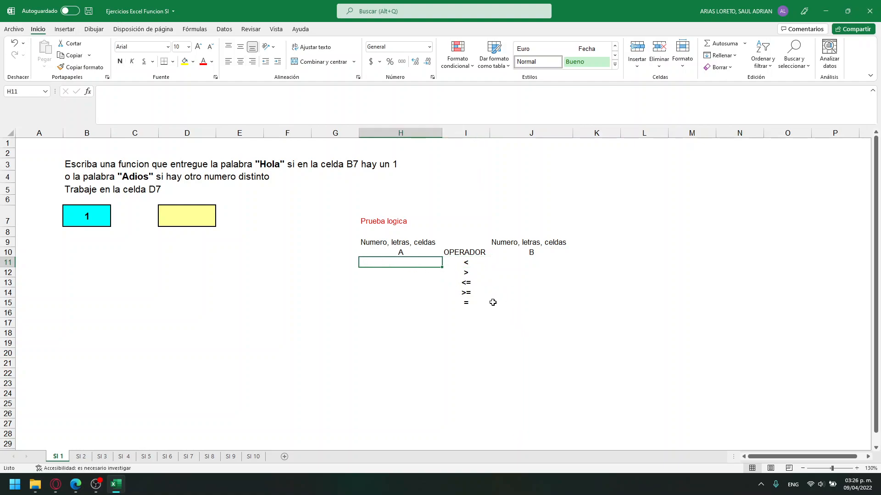
click(522, 267)
text(10)
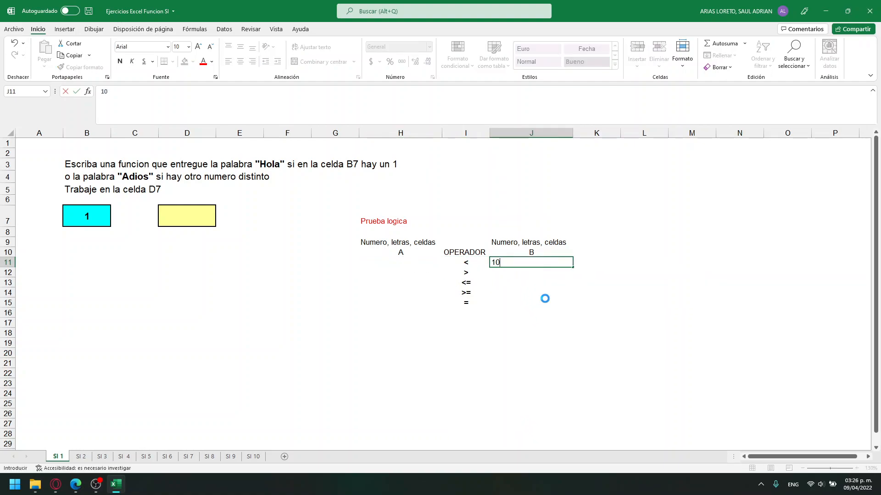
key(Tab)
drag(545, 263, 547, 301)
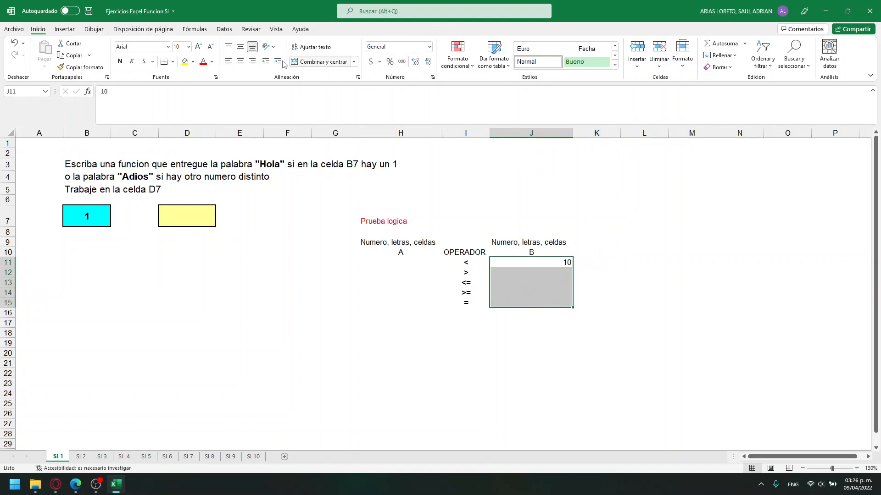
click(240, 61)
click(589, 271)
click(601, 263)
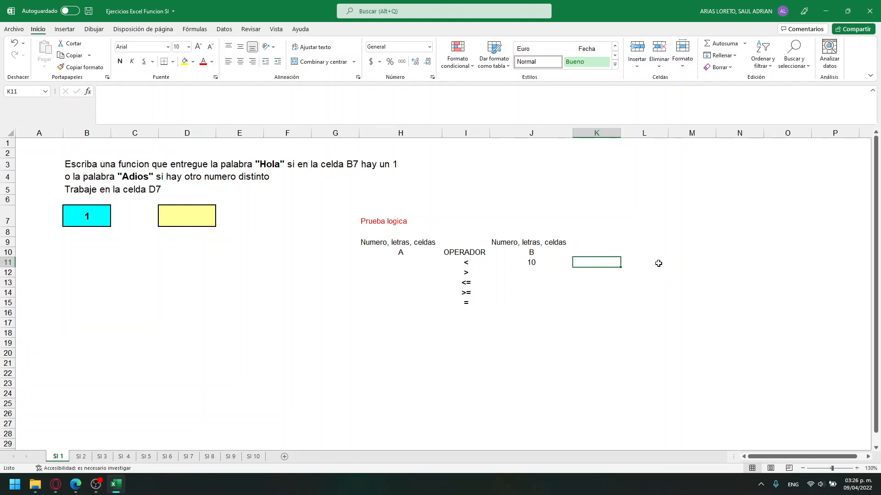
text(9)
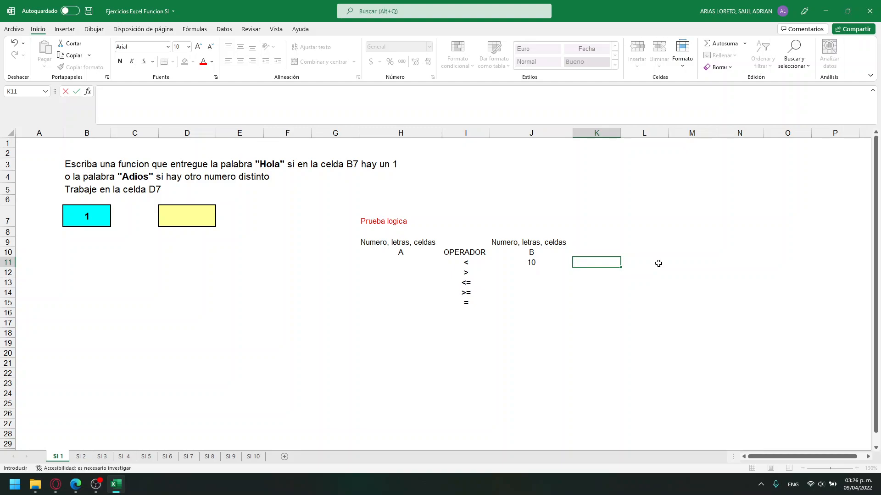
Enter 10 in cell J13 as the B value for the <= operator
click(530, 286)
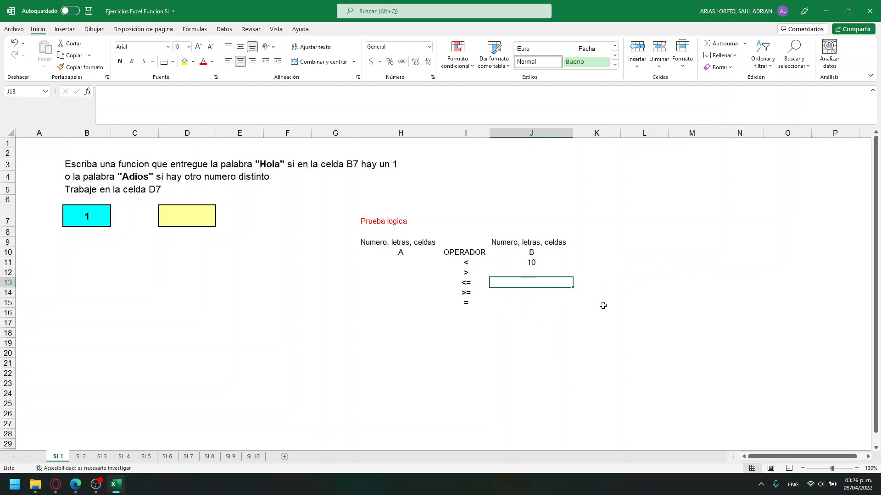
text(10)
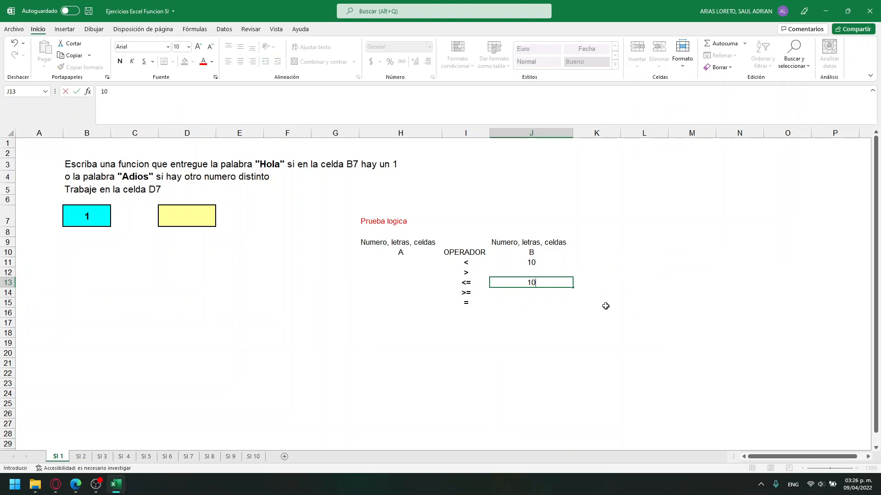
click(472, 286)
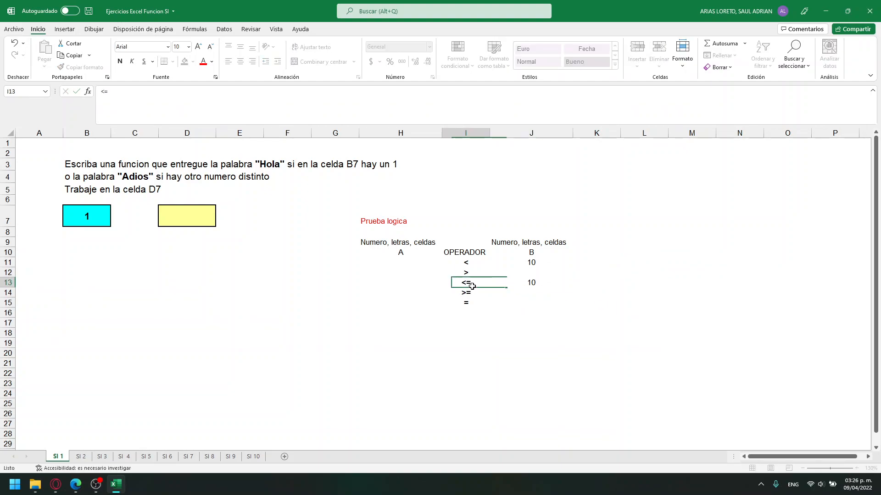
Enter 10 in cell J12 as the B value for the > operator
click(532, 283)
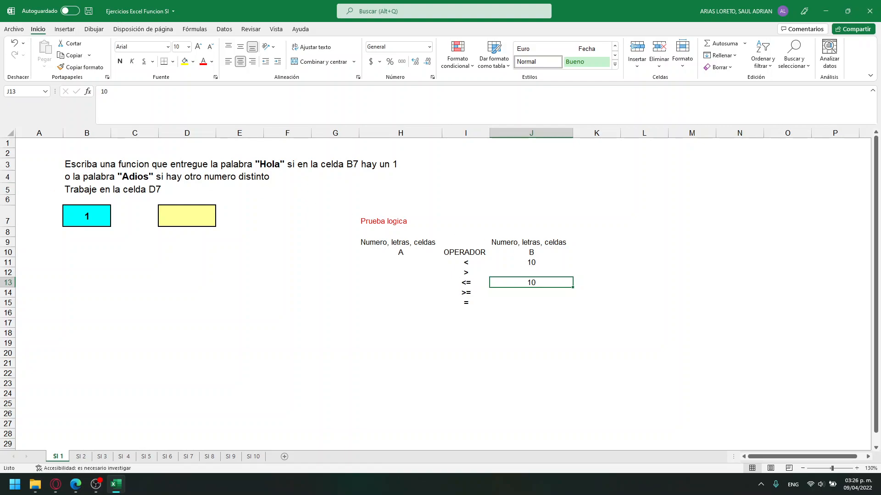
key(alt+Tab)
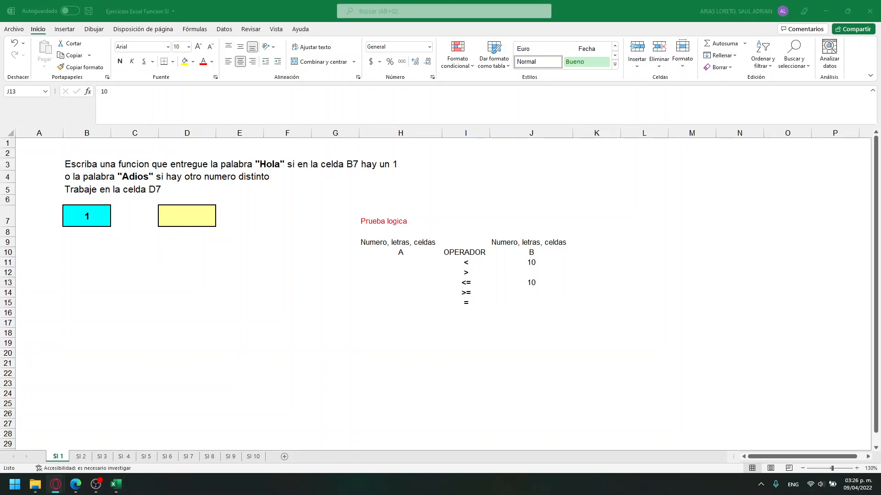
key(alt+Tab)
key(Up)
key(Left)
click(539, 271)
text(10)
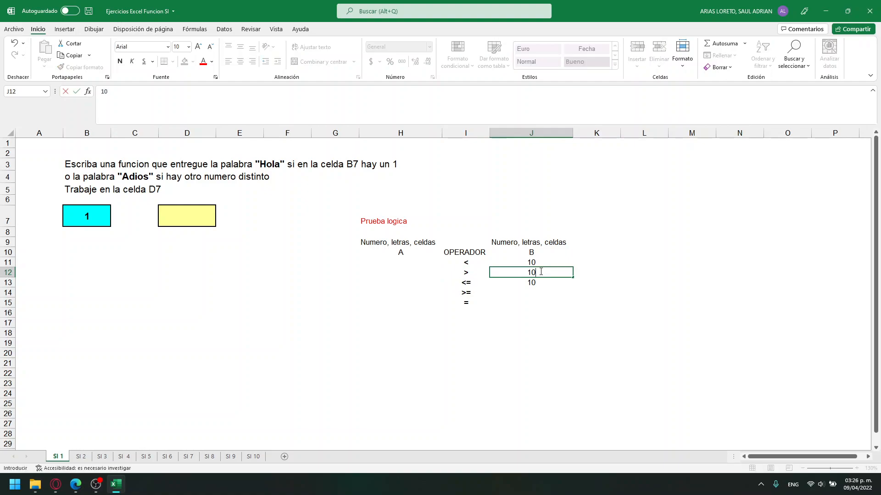
key(Right)
key(Right)
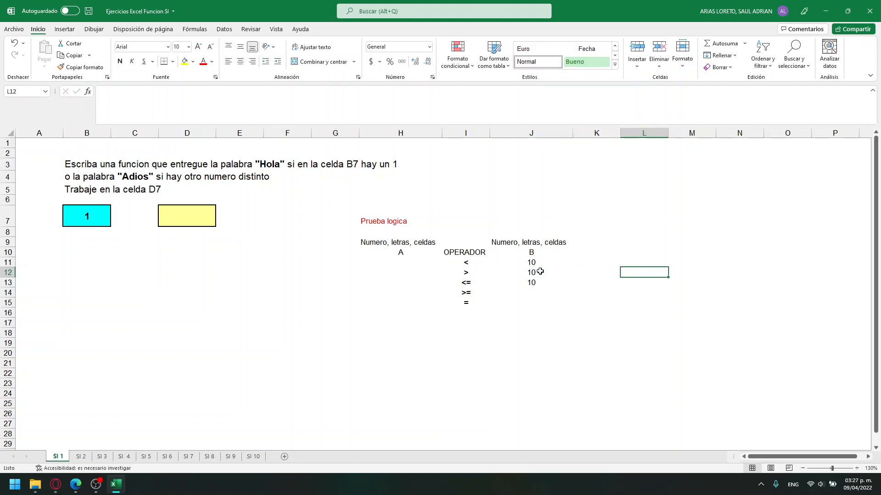
Enter 11 in cell K12 as an example value beside the > operator's row
click(540, 272)
key(Right)
text(1)
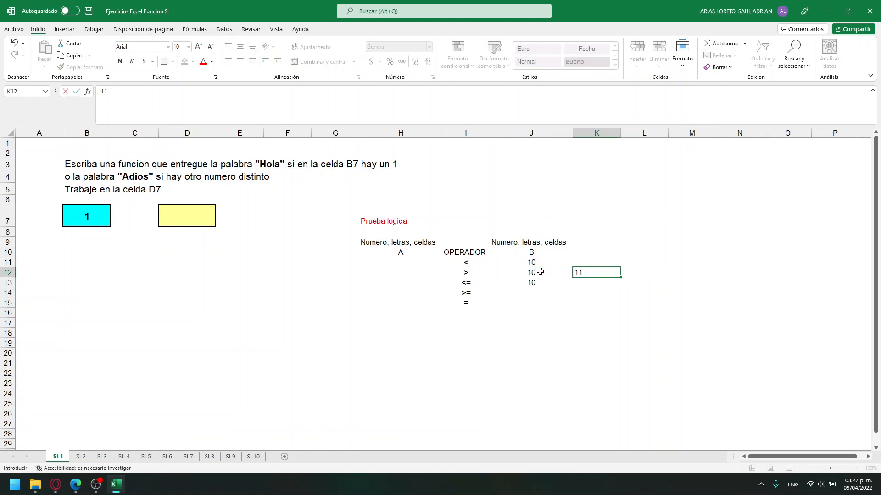
key(Right)
key(Right)
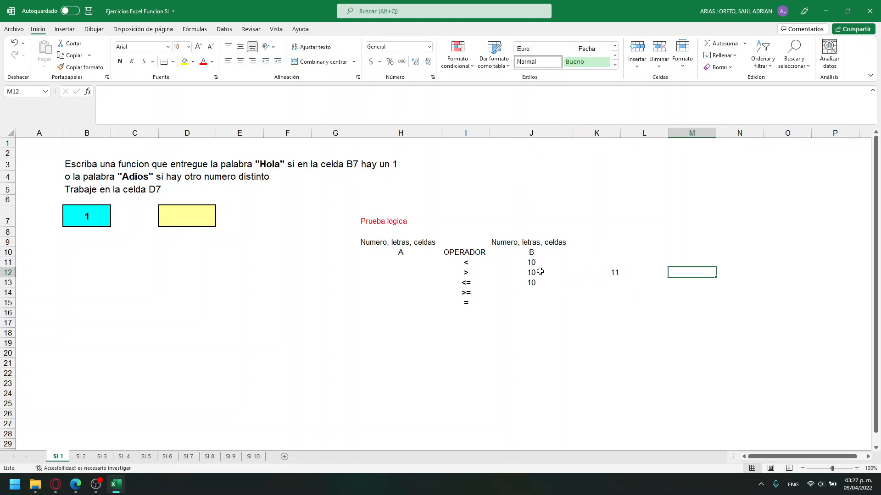
Enter 10 in cell J14 as the B value for the >= operator
key(Left)
key(Left)
key(Left)
key(Down)
key(Down)
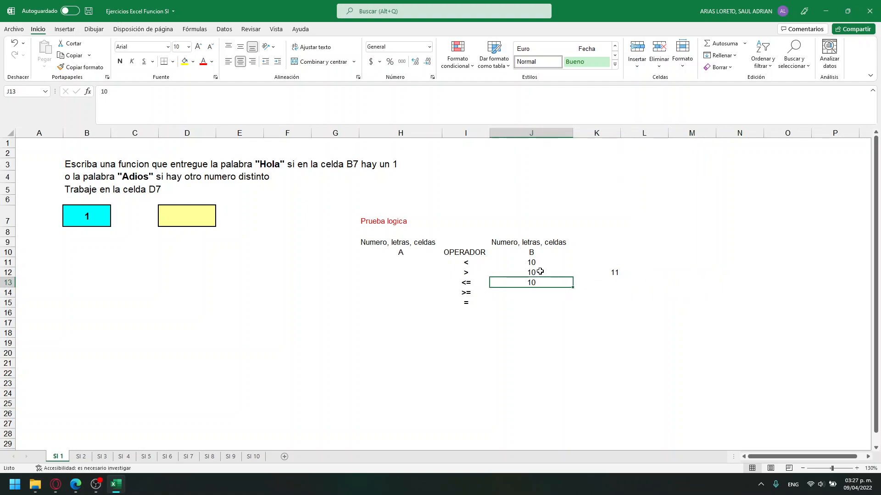
text(10)
key(Right)
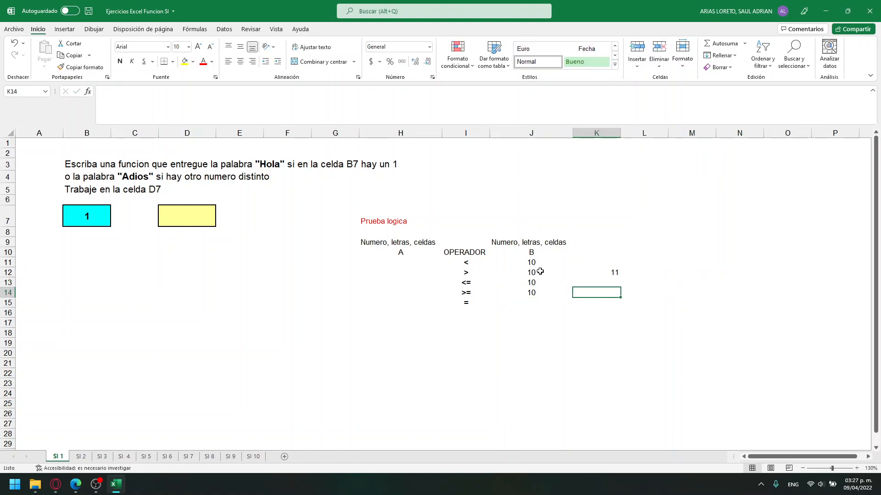
Enter the example values 10, 11 and 12 in cells K14, L14 and M14 for the >= operator
text(10)
key(Right)
text(22)
key(BackSpace)
key(BackSpace)
text(11)
key(Right)
text(12)
key(Right)
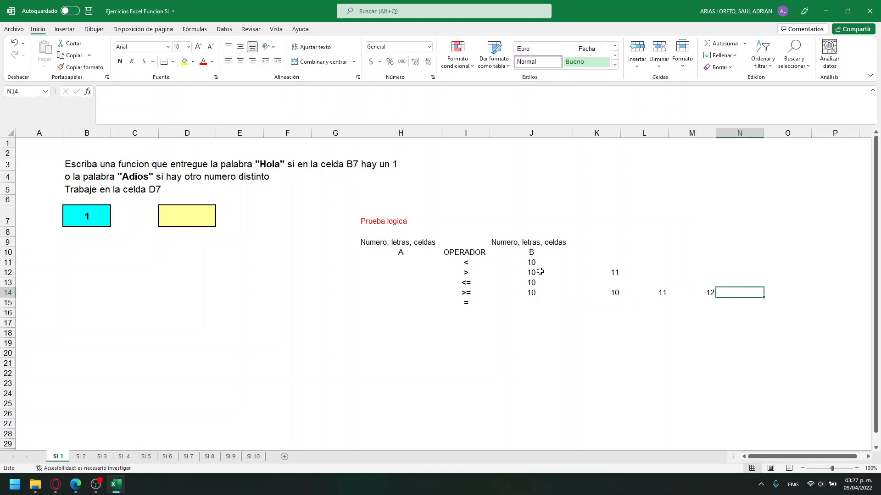
Examine the operators in I11:I15 against the B values, the example values beside them and the number in cell B7
click(613, 294)
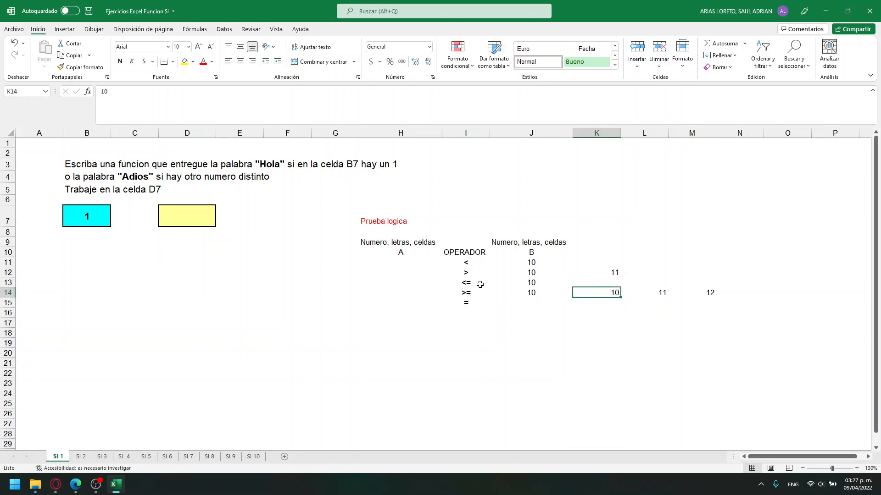
click(474, 270)
click(610, 272)
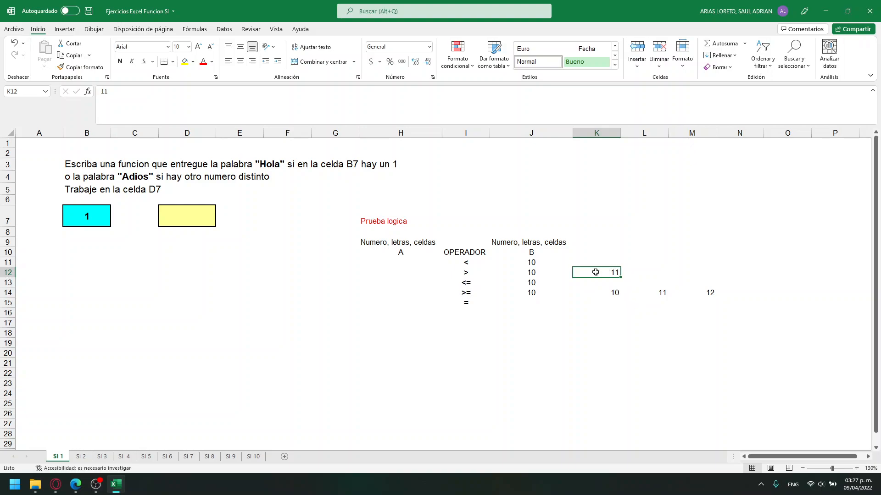
drag(533, 262, 533, 273)
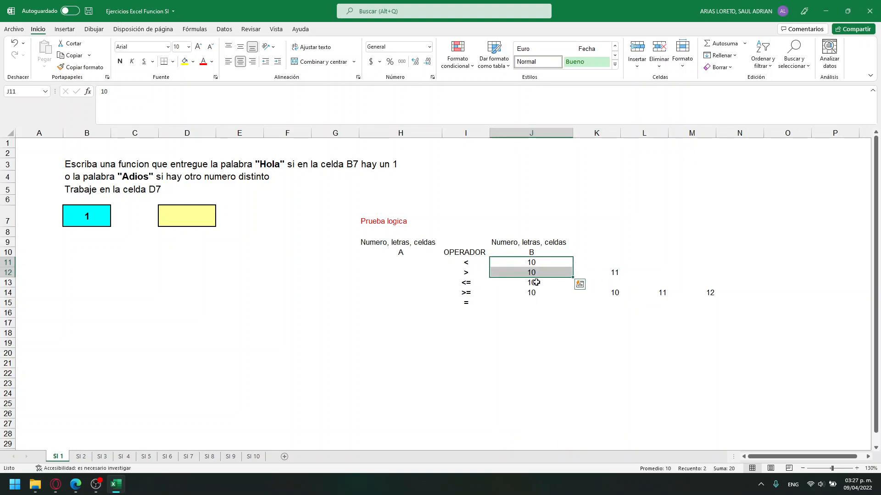
click(466, 303)
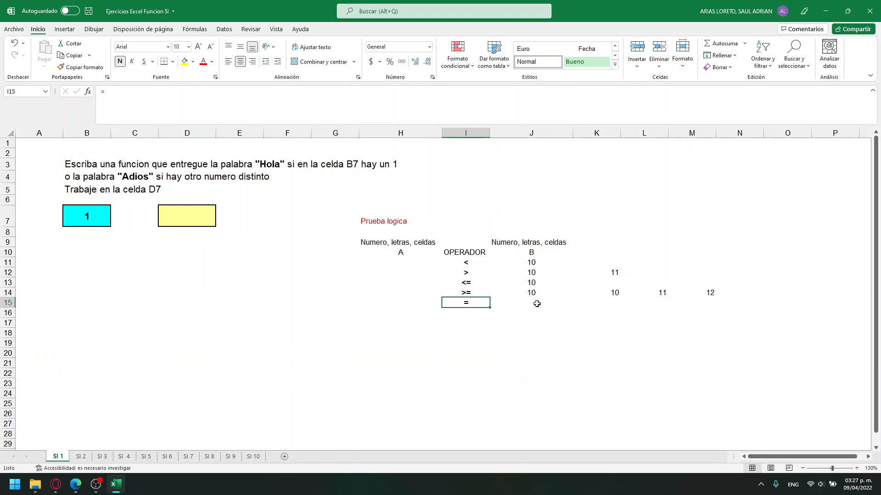
click(100, 217)
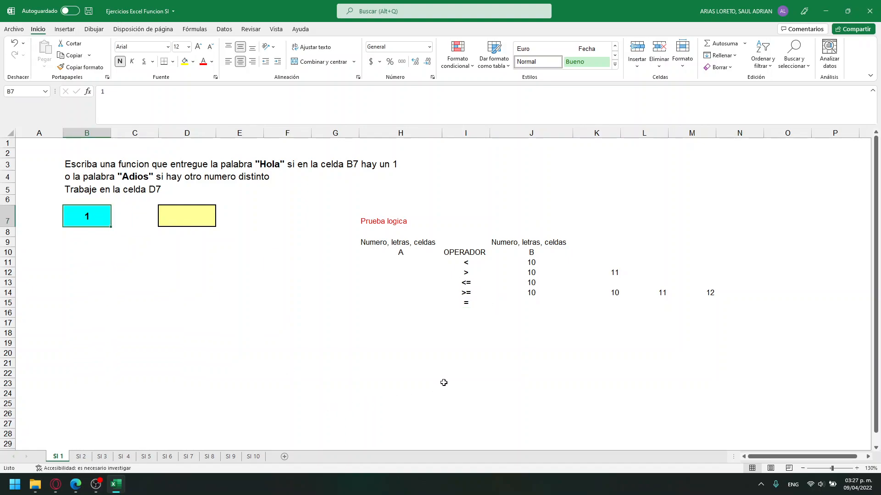
click(460, 304)
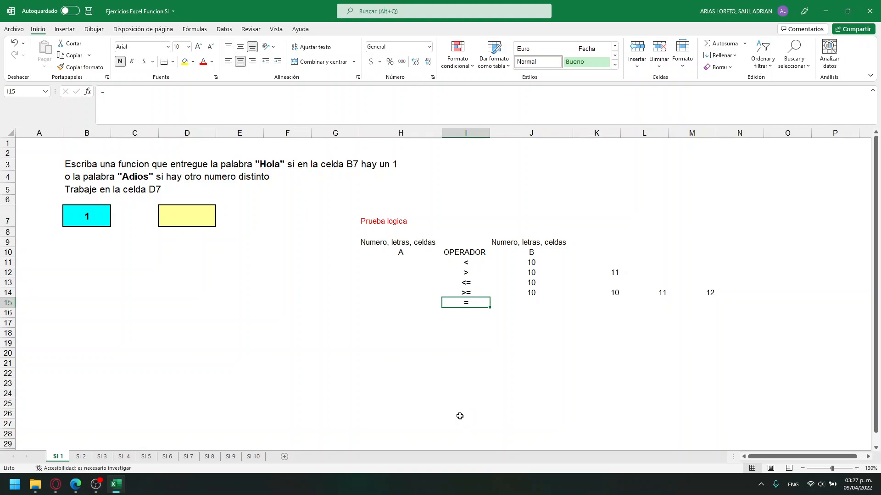
drag(467, 263, 472, 292)
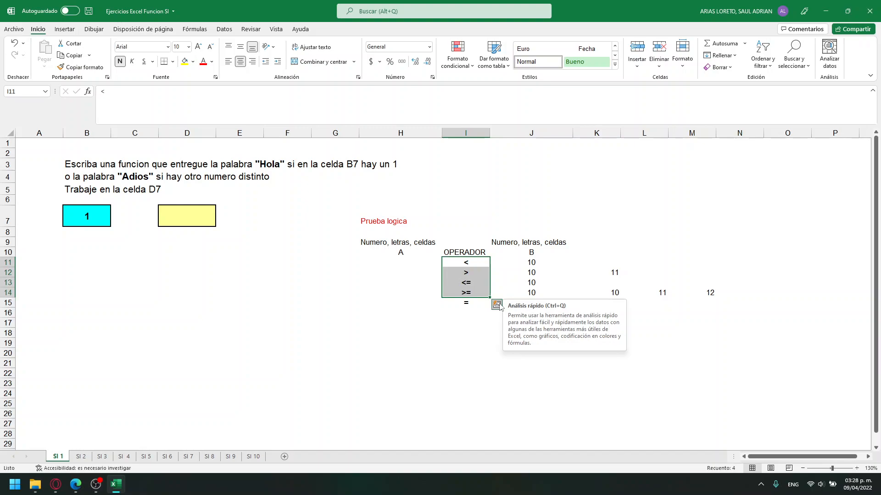
click(462, 332)
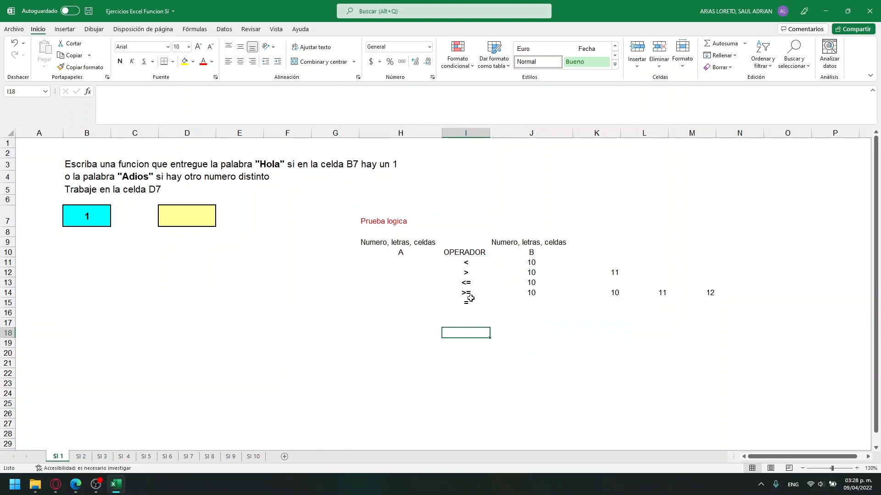
click(470, 300)
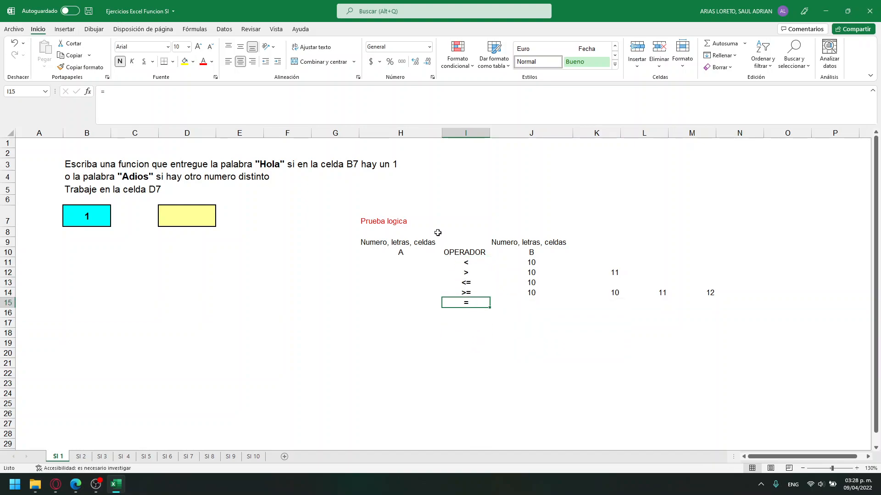
drag(399, 252, 505, 301)
click(401, 271)
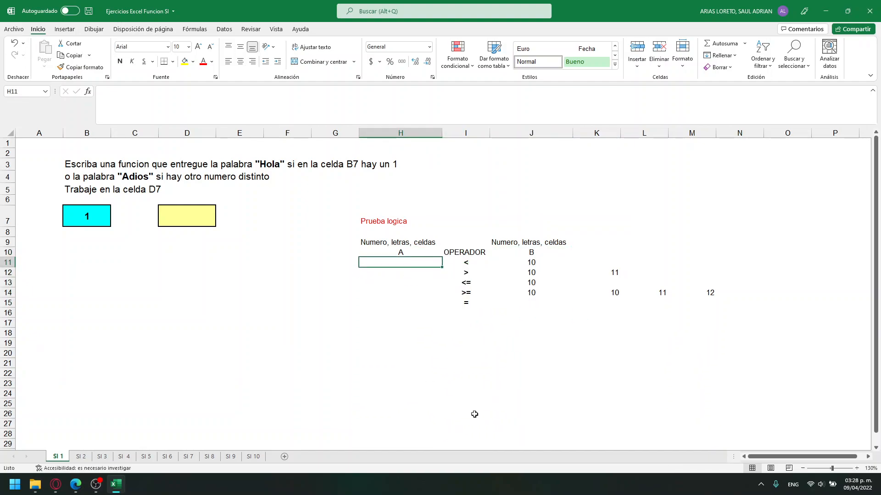
click(536, 263)
drag(535, 279, 532, 303)
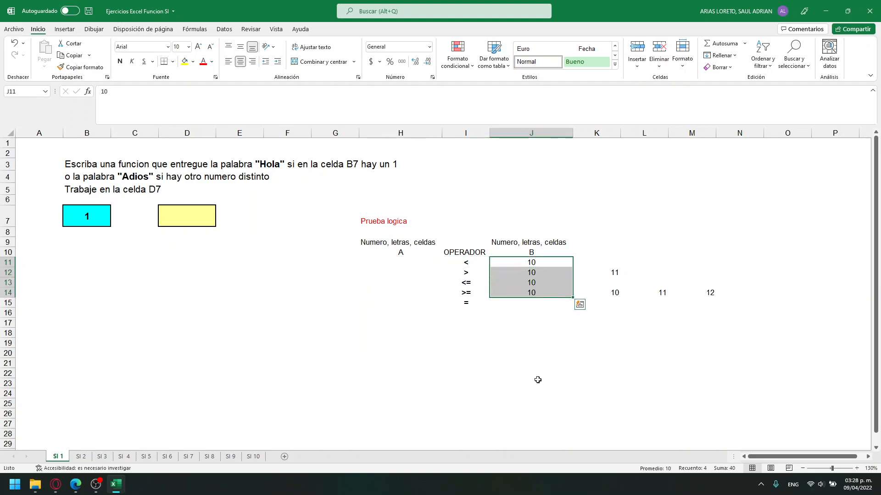
Enter 10 in cell J15 as the B value for the = operator
click(522, 304)
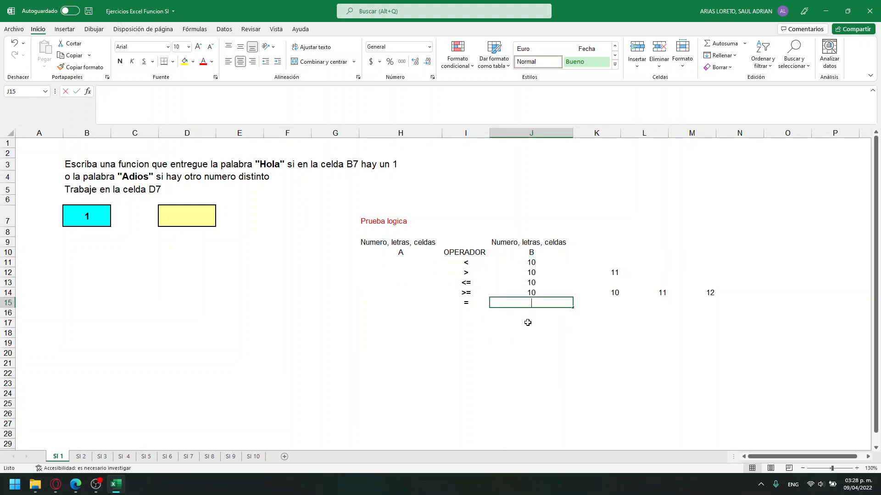
key(Escape)
key(Up)
key(Up)
key(Up)
key(Up)
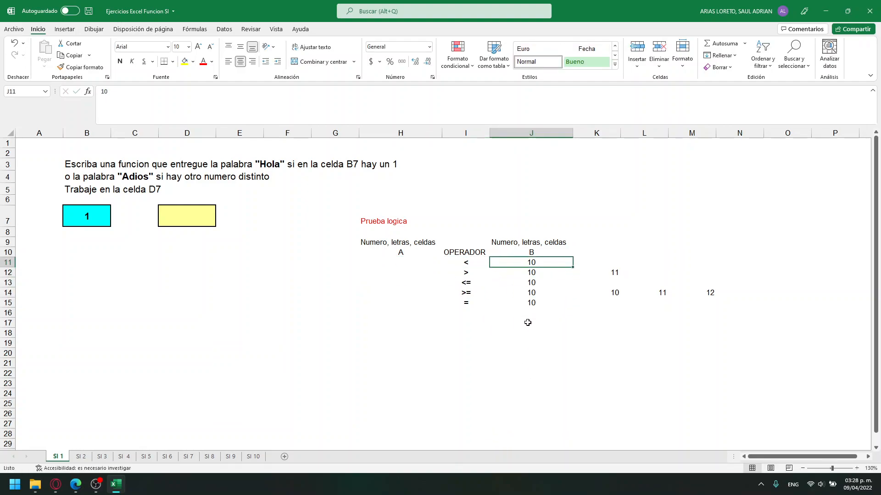
Format the B values in J11:J15 with dark blue font color, bold and underline
drag(541, 262, 541, 299)
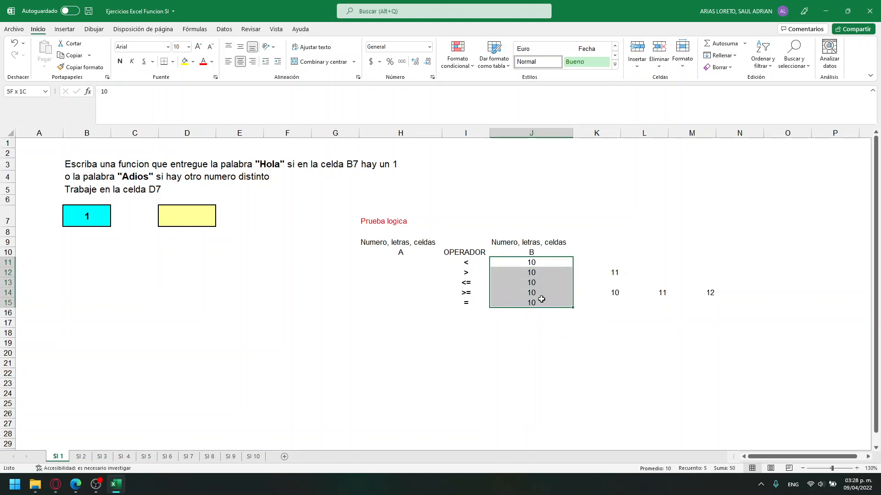
click(212, 62)
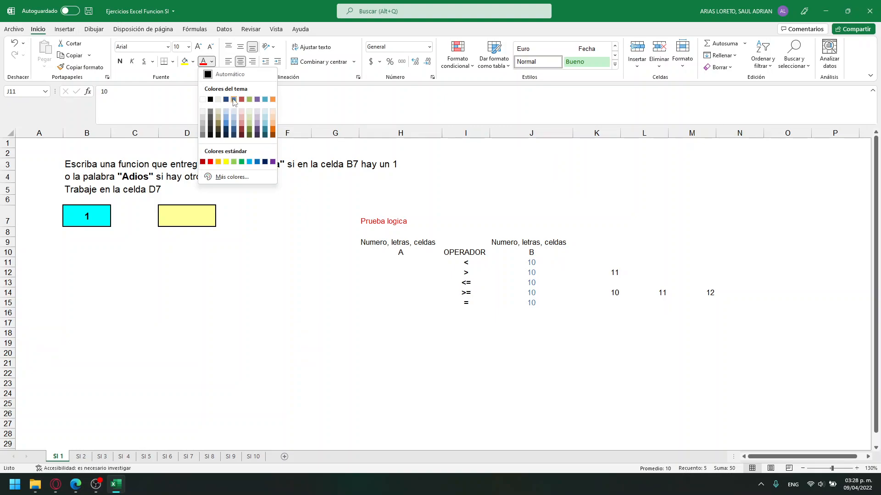
click(265, 161)
click(120, 62)
click(144, 61)
click(485, 381)
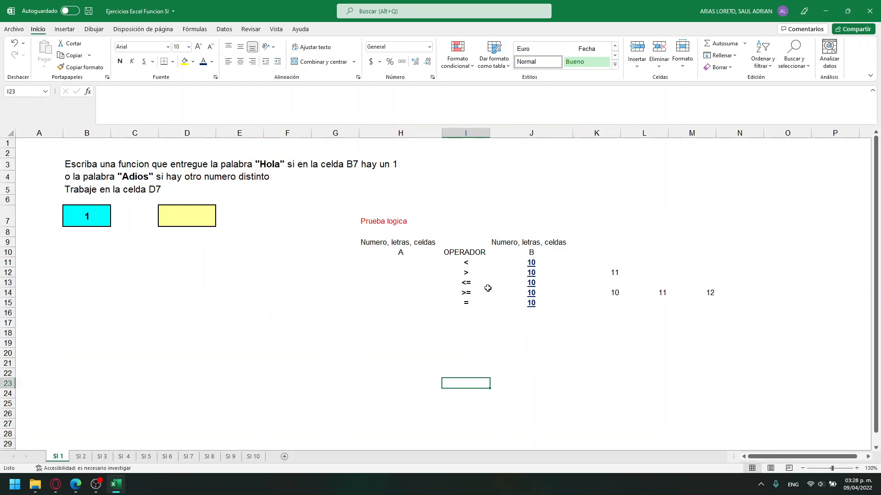
Apply a thick outside border around the empty A value cells H11:H15
drag(464, 265, 465, 303)
click(406, 261)
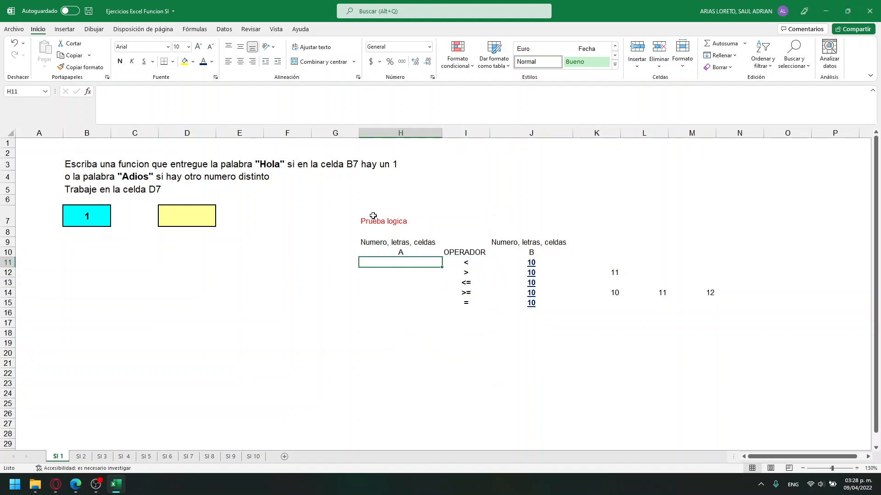
drag(401, 260, 404, 304)
click(172, 62)
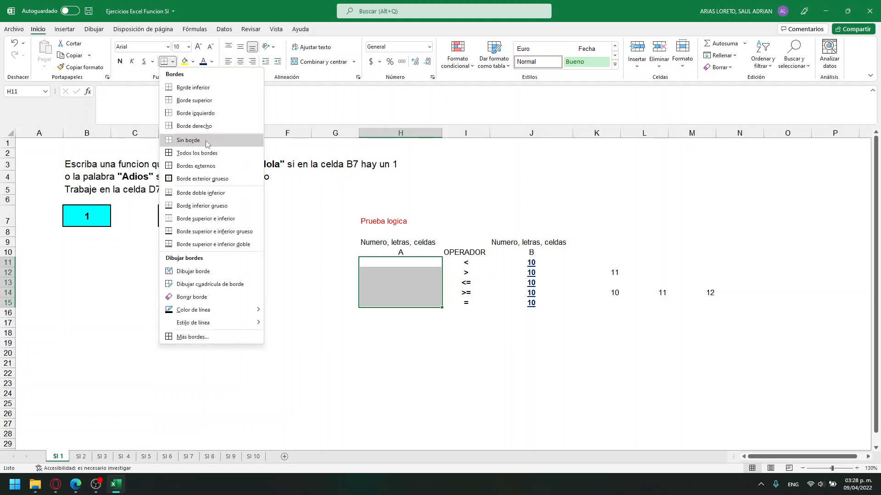
click(202, 179)
click(422, 346)
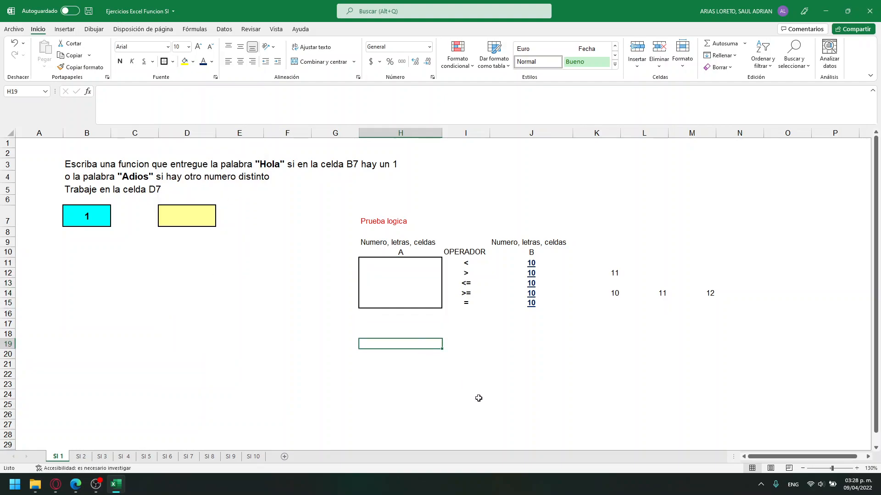
Examine how the A cells in column H, the operators and the B values make up each logical test
click(388, 272)
drag(399, 272, 409, 289)
click(542, 348)
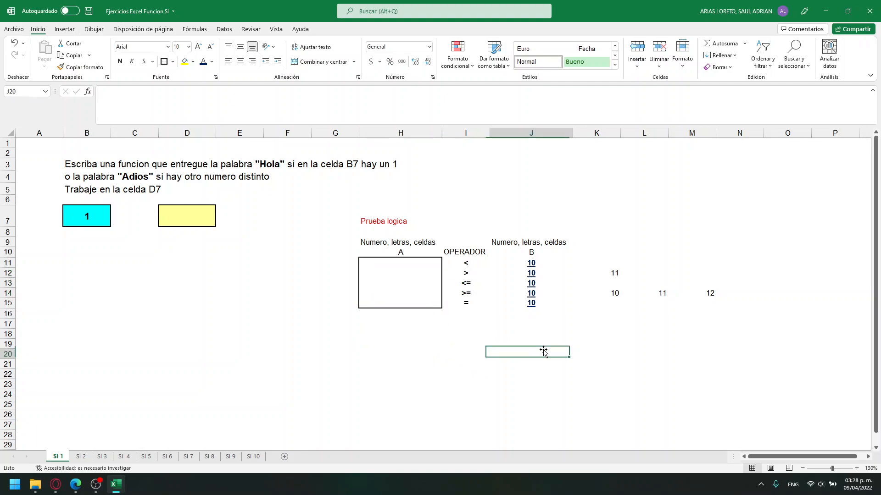
click(402, 267)
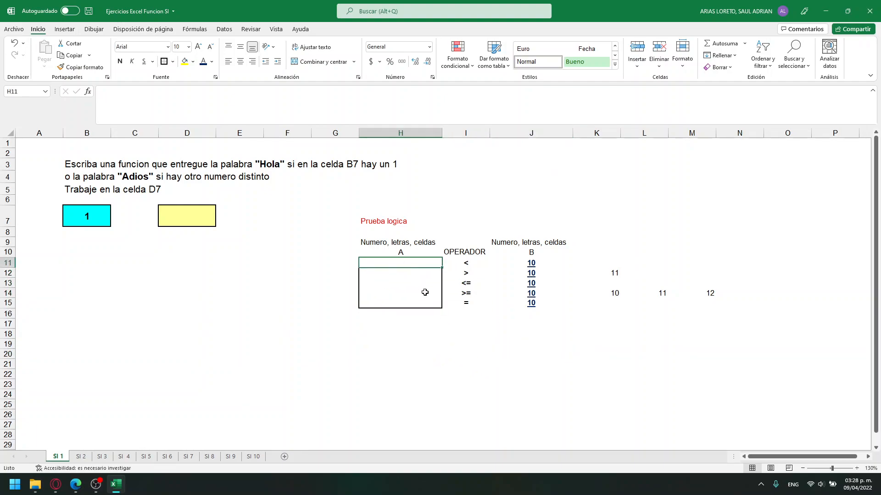
click(525, 265)
click(429, 264)
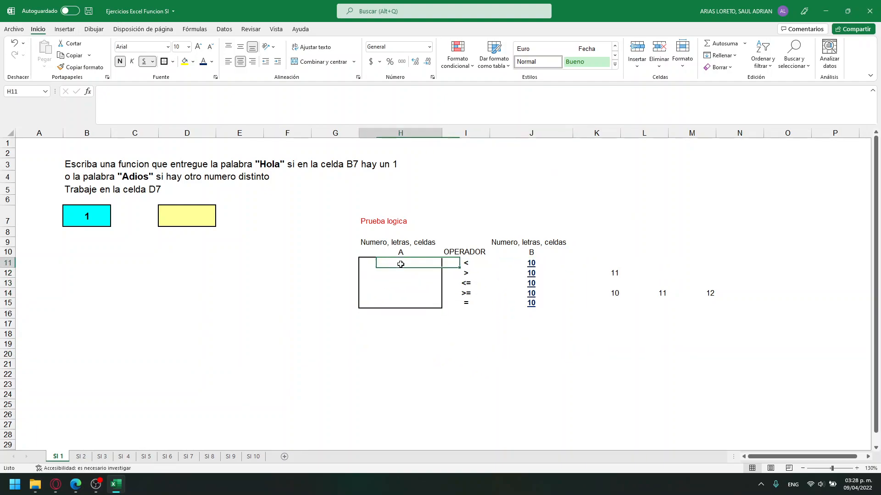
click(548, 268)
click(482, 262)
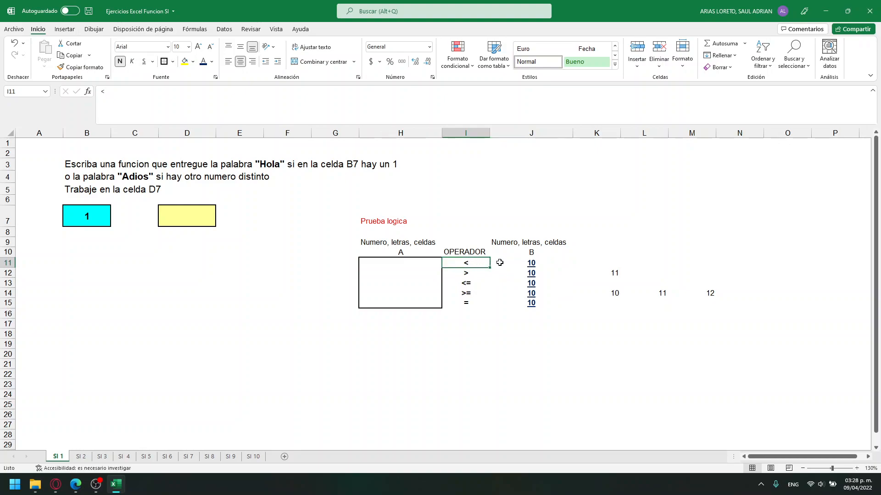
click(413, 264)
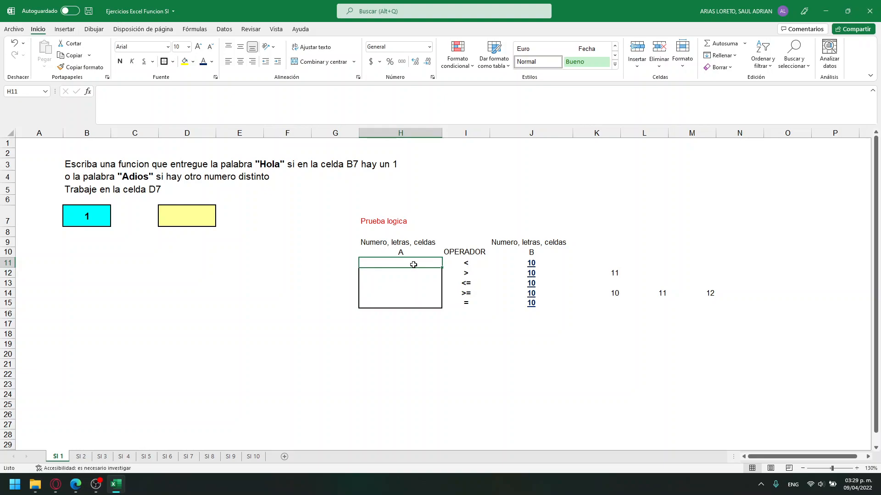
click(416, 252)
click(461, 252)
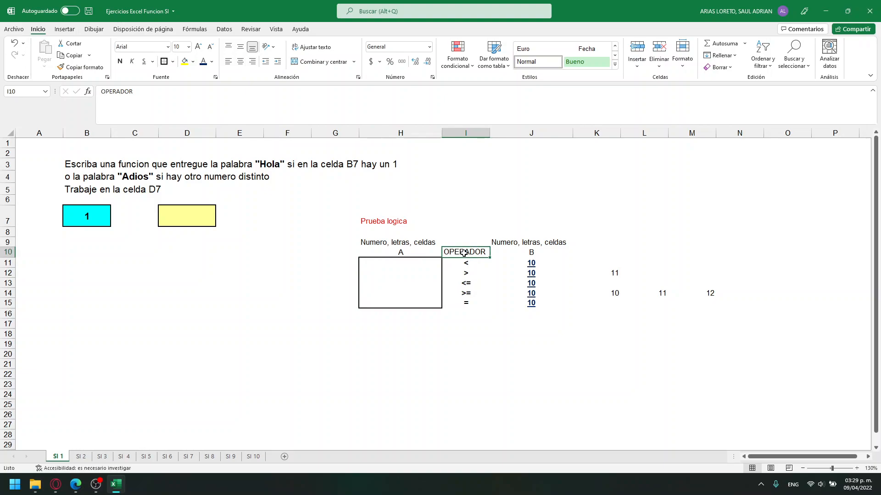
click(527, 255)
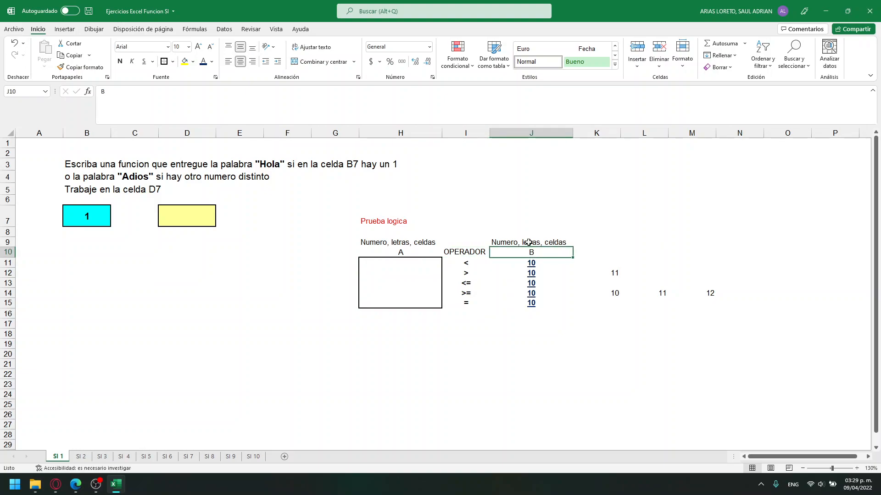
Clear the example numbers in K12:M14 and the B values in J11:J15
click(404, 222)
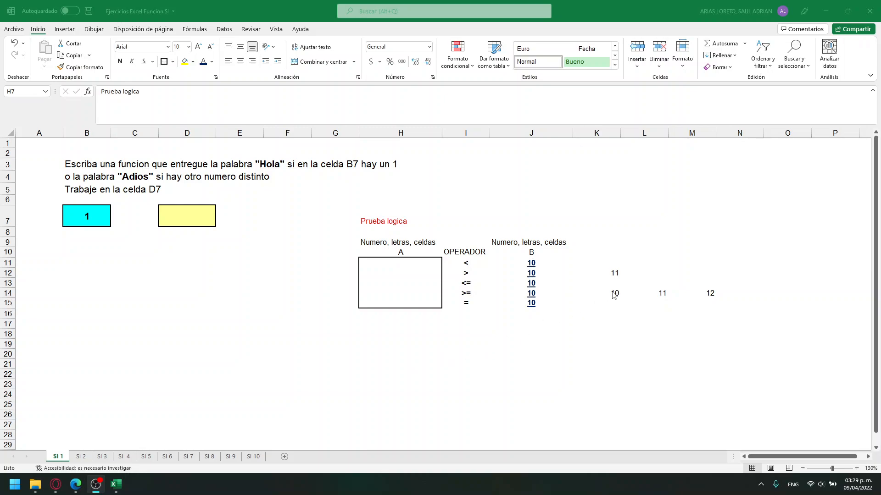
click(614, 274)
drag(614, 274, 704, 298)
key(Delete)
drag(532, 263, 536, 302)
key(Delete)
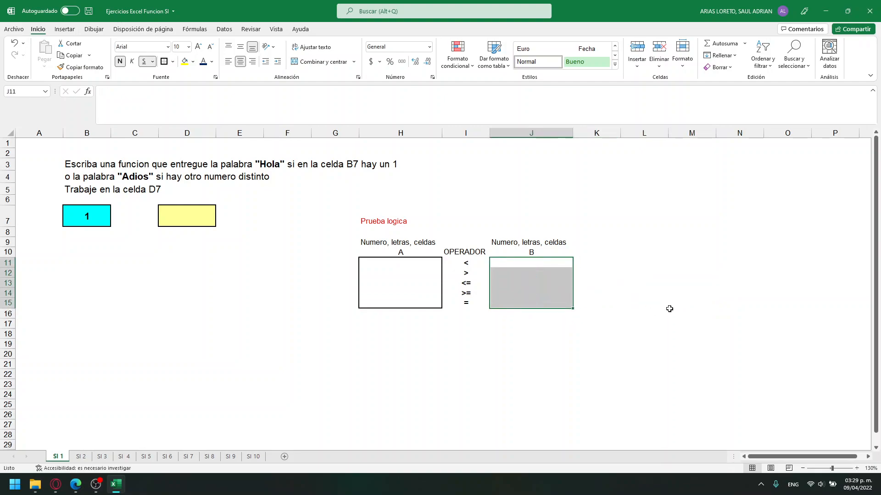
Remove the border around the A value cells H11:H15
click(418, 265)
drag(419, 266, 418, 303)
click(173, 62)
click(200, 144)
click(457, 201)
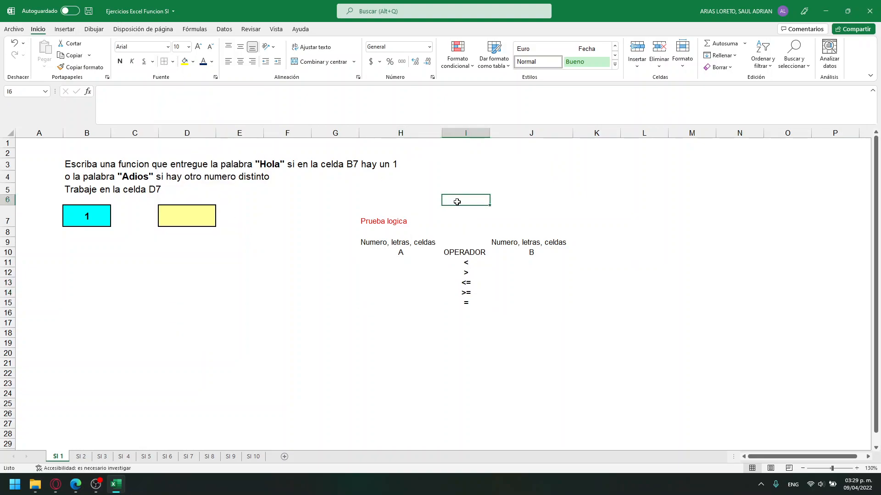
Read the exercise statement in row 3 and enter the plain text Hola in cell D7
click(77, 166)
click(185, 167)
click(231, 167)
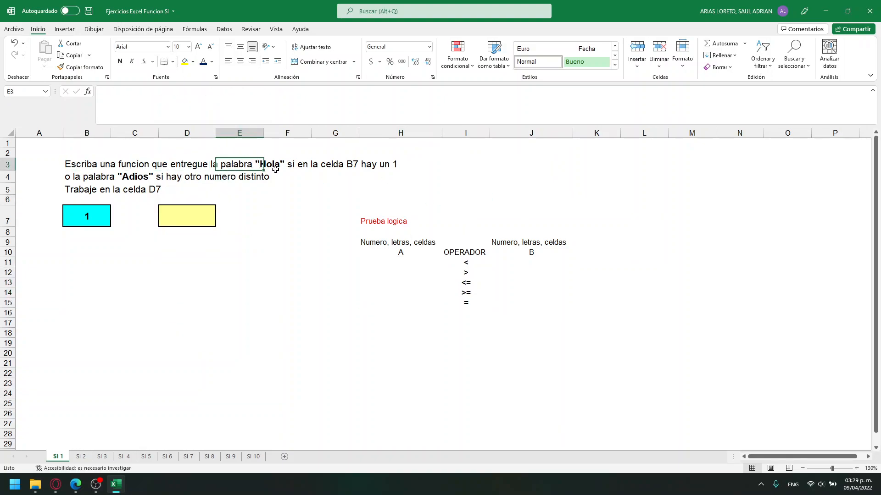
click(275, 169)
click(243, 165)
click(83, 167)
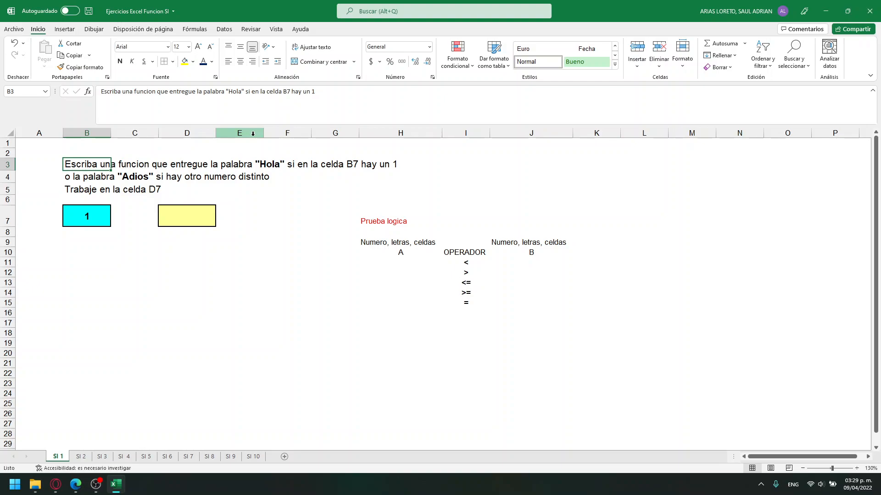
click(189, 217)
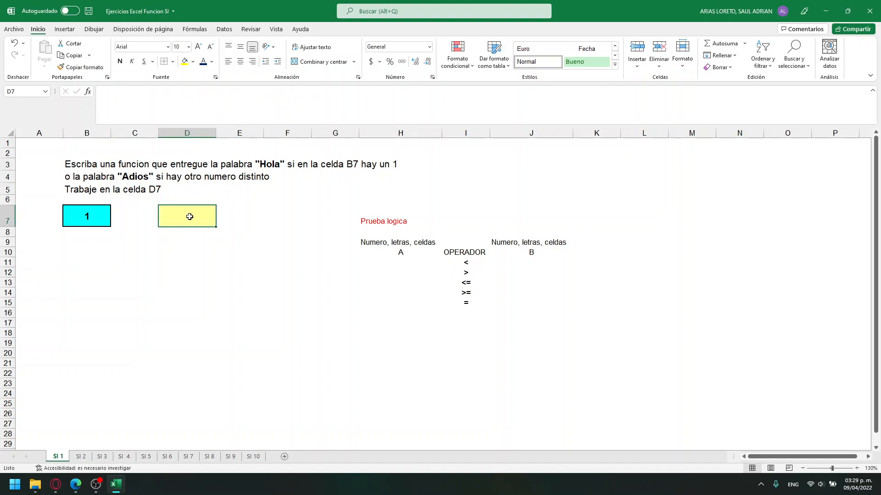
text(Hola)
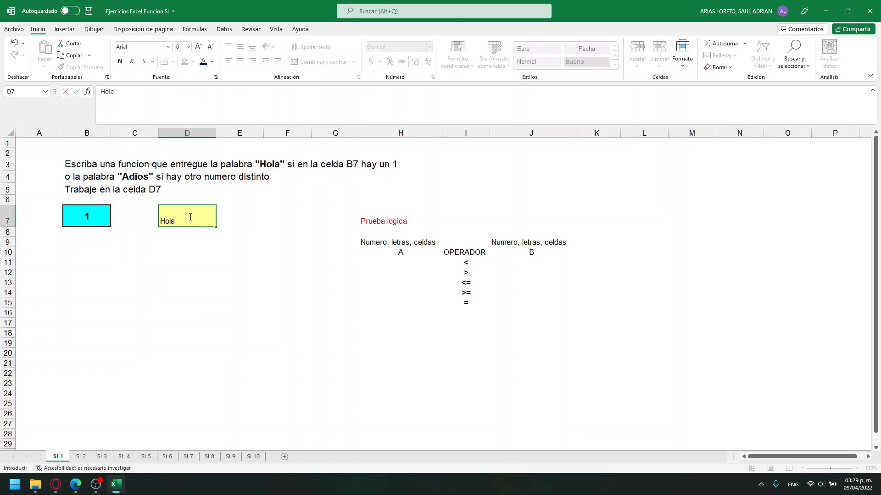
key(Return)
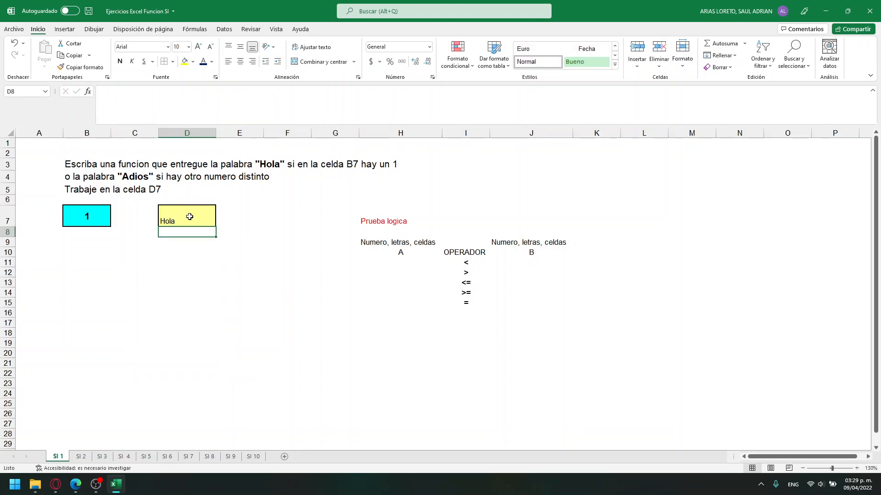
Change the content of cell D7 to the unquoted formula =Hola
click(190, 217)
click(115, 119)
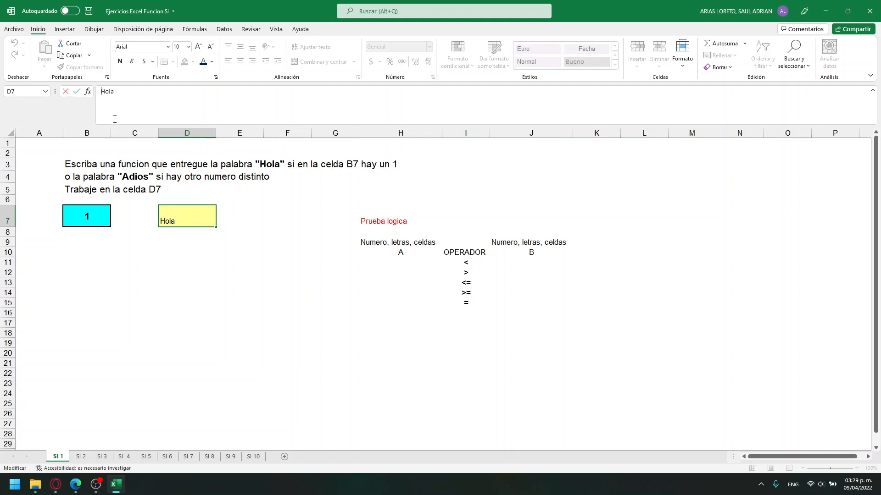
text())
key(BackSpace)
text(=)
key(Return)
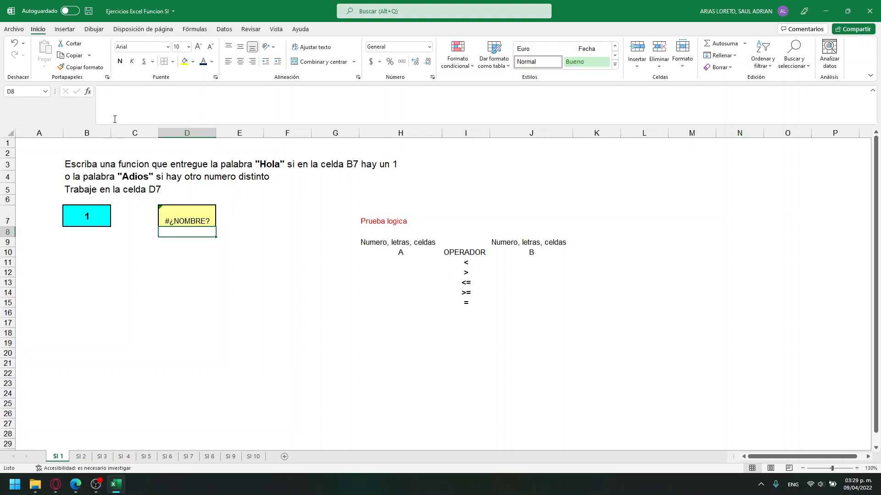
Clear the unquoted formula from the yellow answer cell D7
click(179, 222)
click(124, 96)
drag(124, 95, 104, 94)
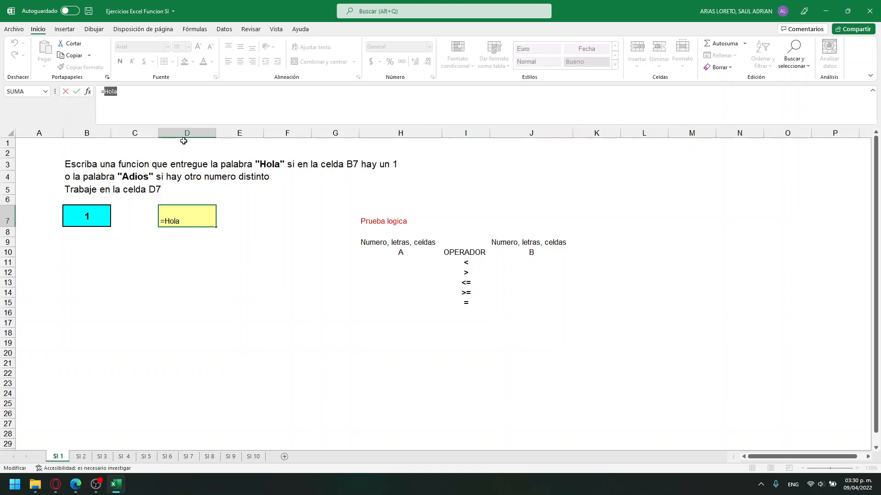
key(BackSpace)
key(BackSpace)
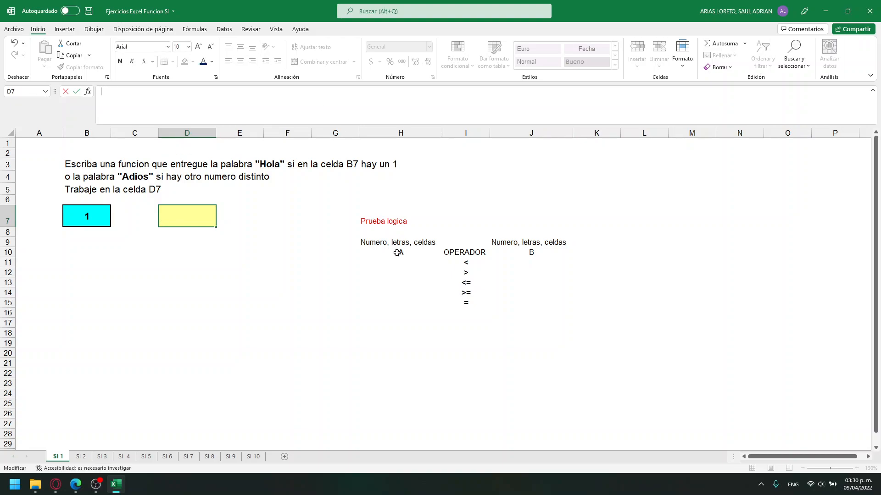
click(856, 415)
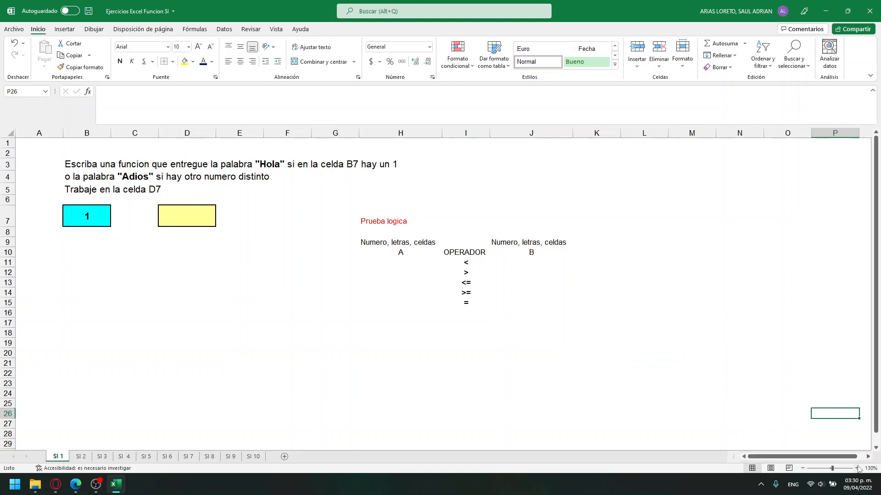
Enter the formula ="Hola" in cell D7, with the text in quotation marks
click(857, 468)
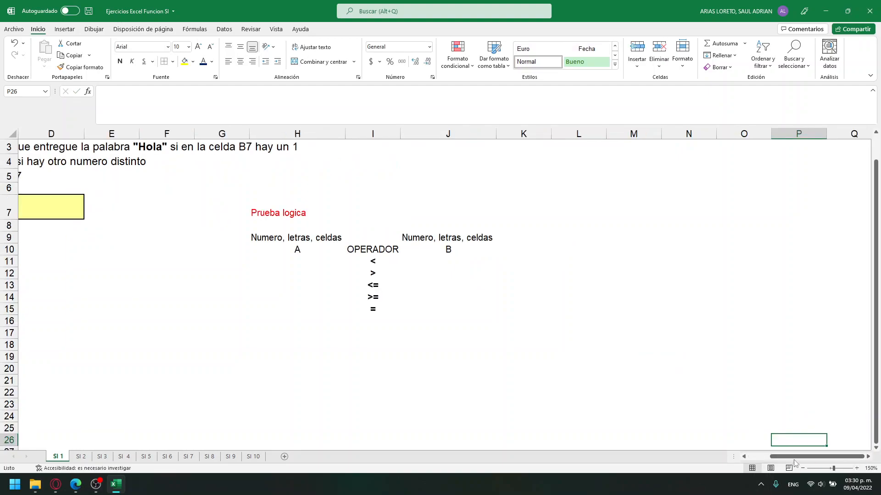
drag(747, 460, 744, 459)
click(225, 215)
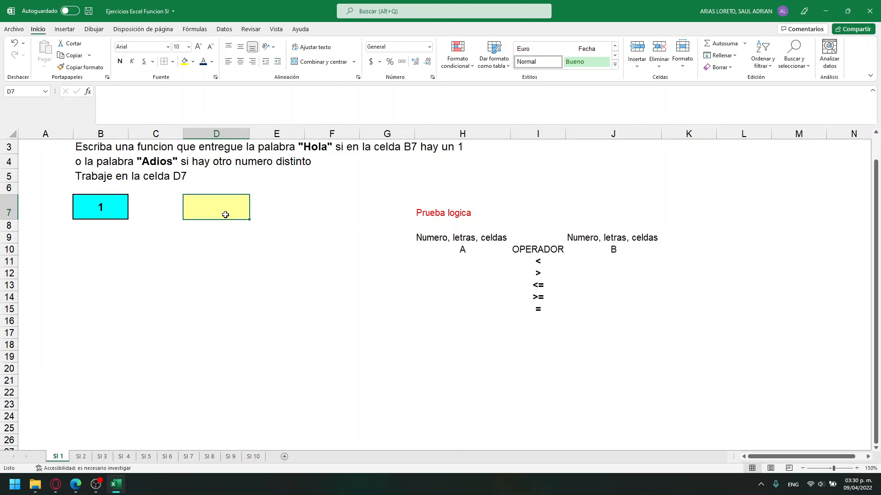
text(="Hola)
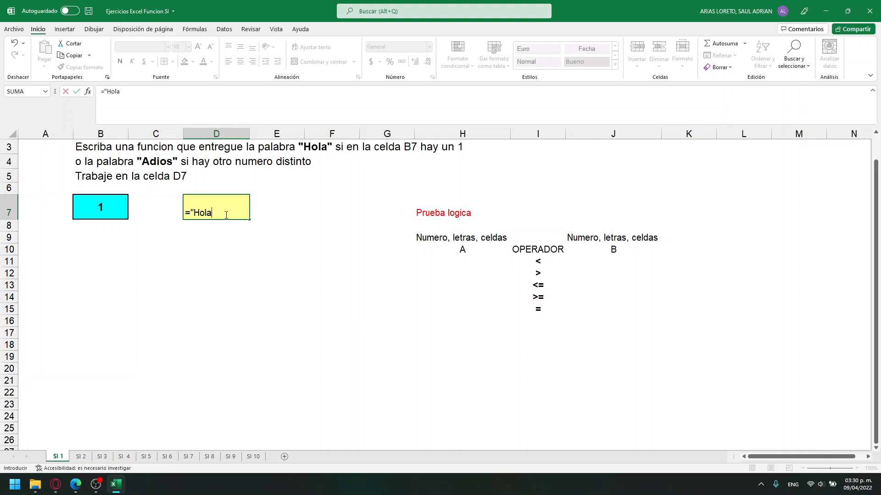
key(Return)
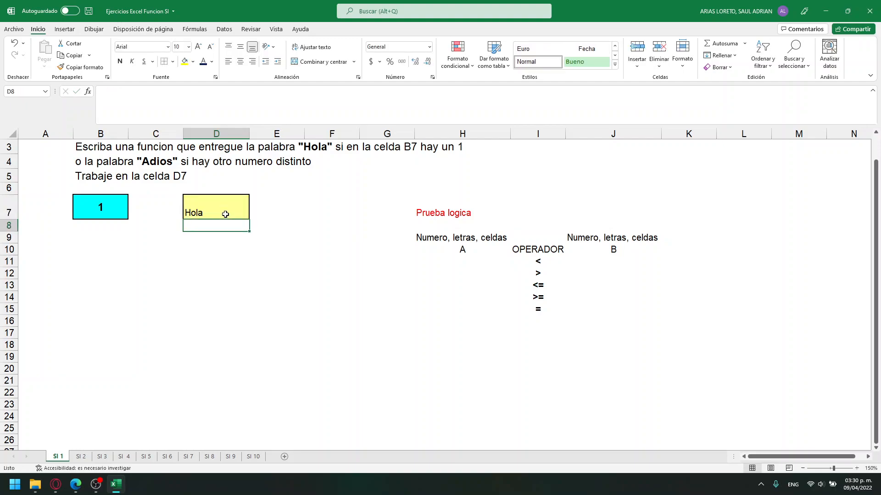
Inspect the quoted text formula in cell D7 and erase it to leave the cell empty
click(225, 214)
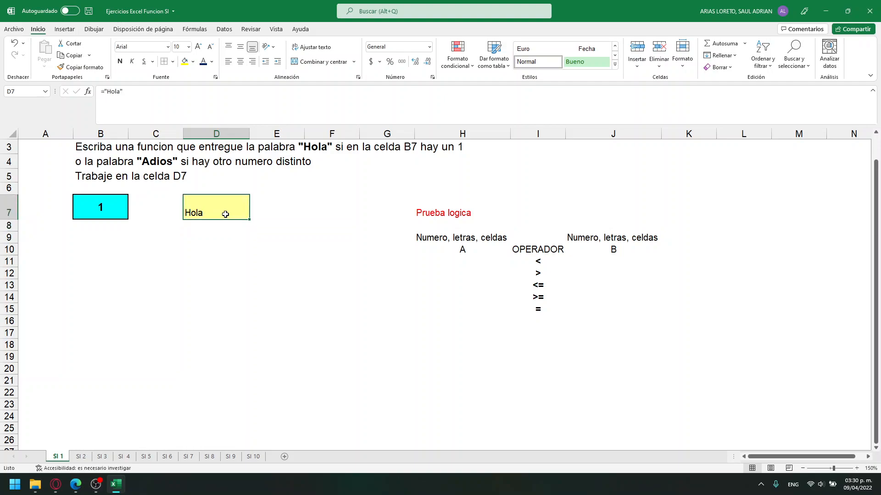
click(129, 91)
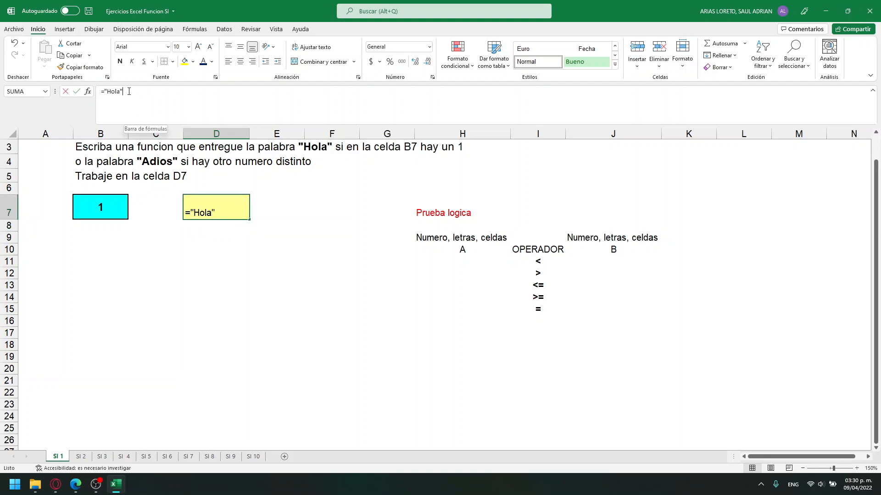
drag(218, 213, 192, 209)
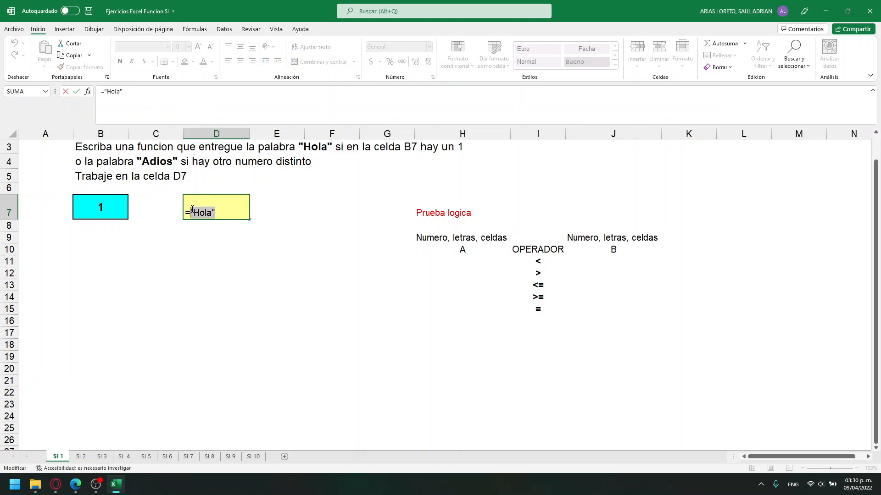
key(BackSpace)
key(BackSpace)
click(295, 295)
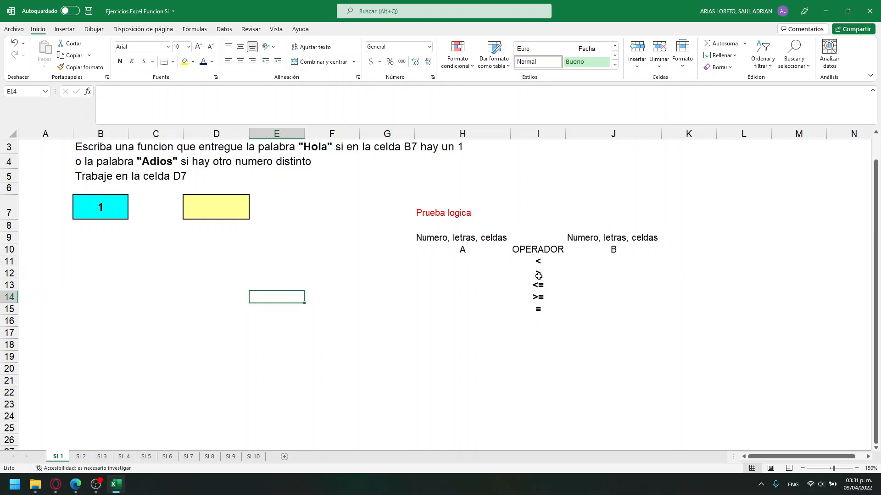
click(539, 276)
click(541, 292)
click(542, 296)
click(549, 309)
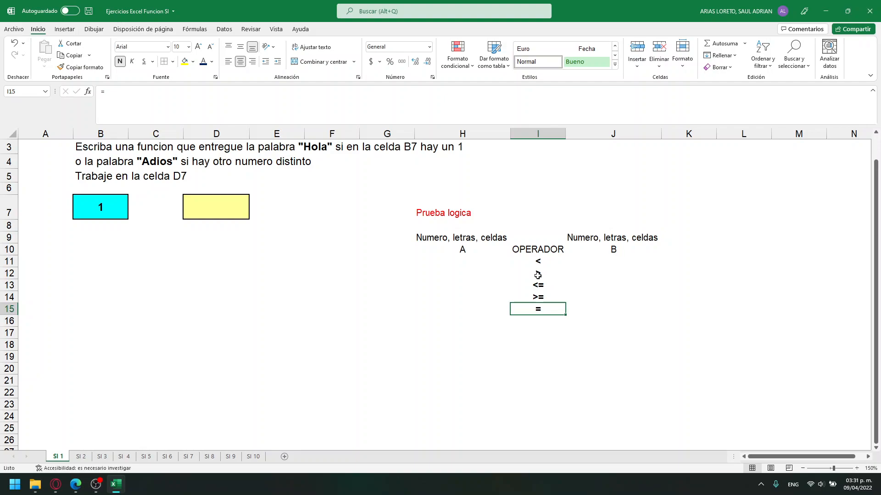
Color the A heading in H10 light blue and the B heading in J10 green
click(460, 248)
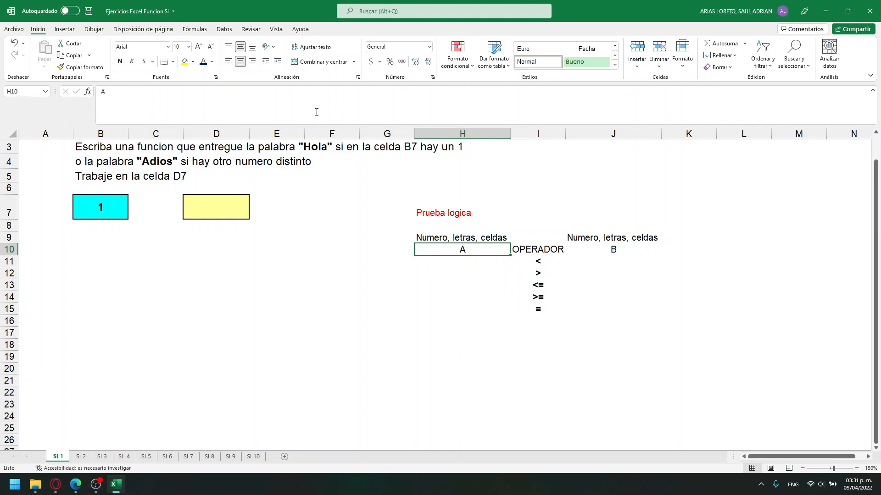
click(212, 61)
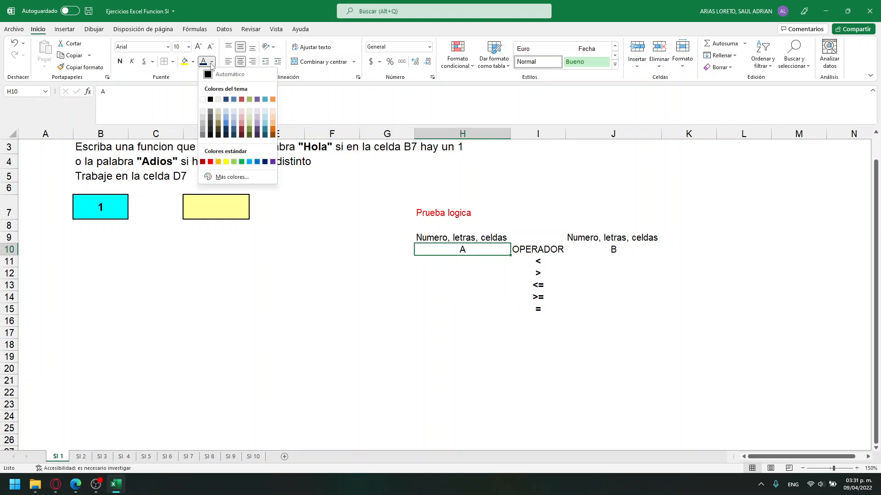
click(252, 162)
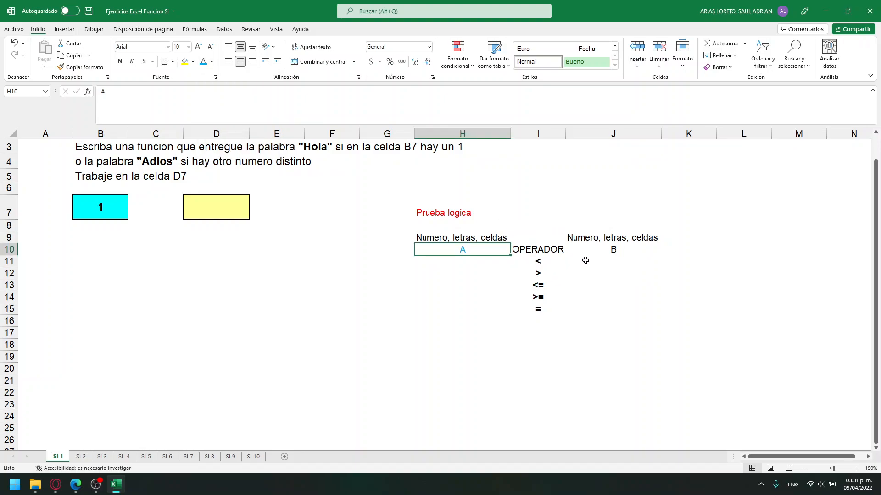
click(607, 252)
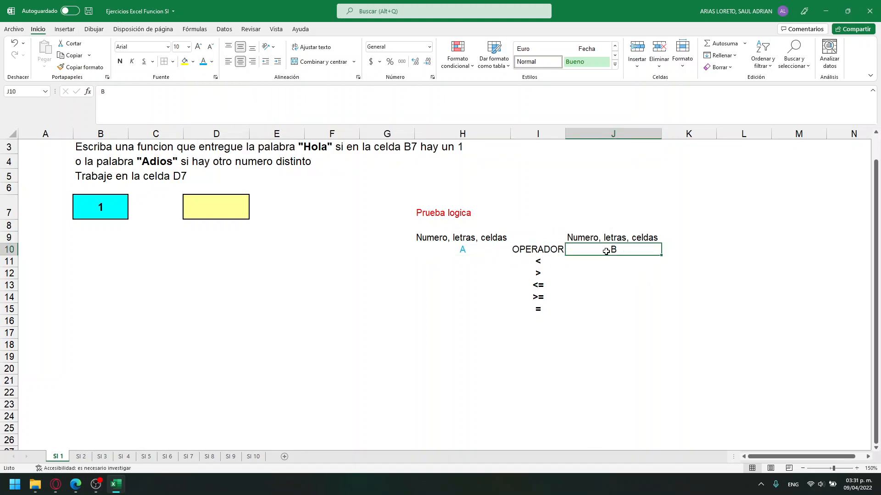
click(212, 61)
click(240, 162)
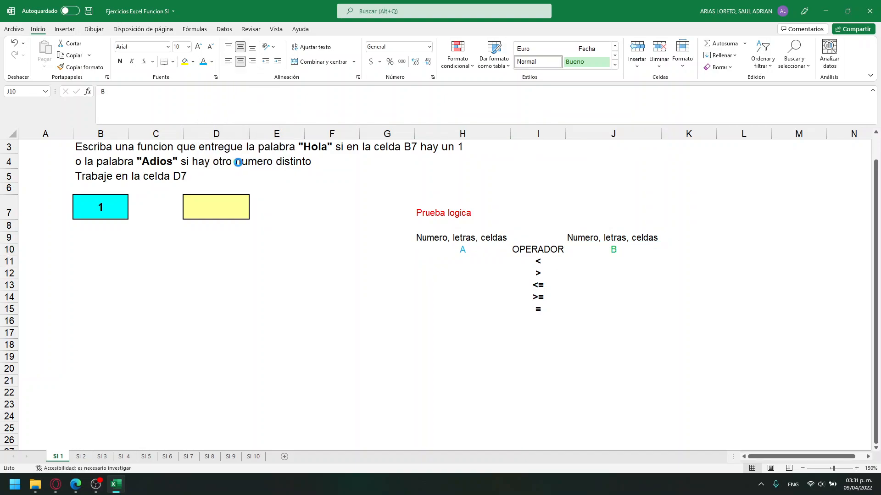
click(621, 321)
Color the OPERADOR heading in cell I10 red
click(461, 252)
click(614, 252)
click(535, 250)
click(212, 62)
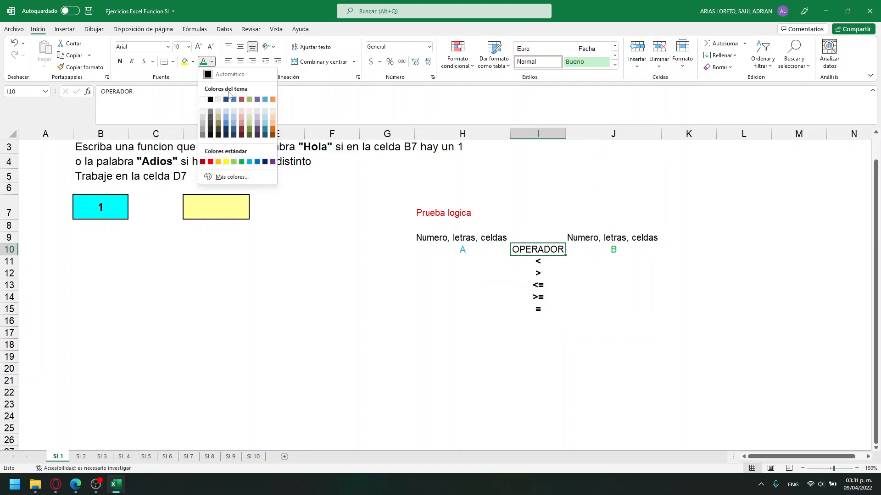
click(210, 162)
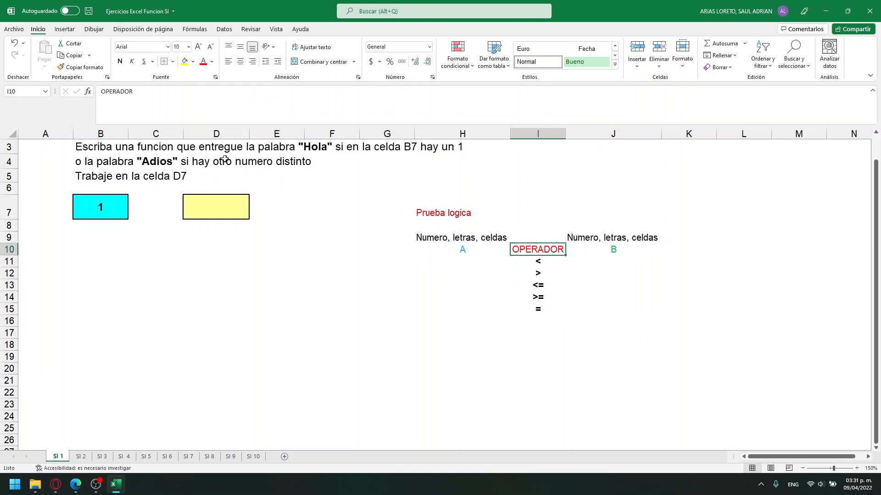
click(542, 264)
drag(542, 263, 545, 308)
click(728, 309)
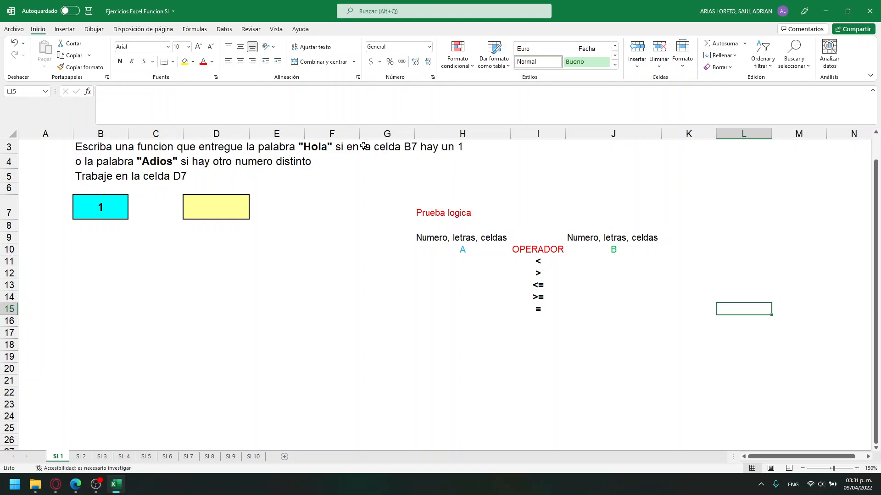
Color only the word "si" in the exercise statement in cell B3 light blue
click(99, 147)
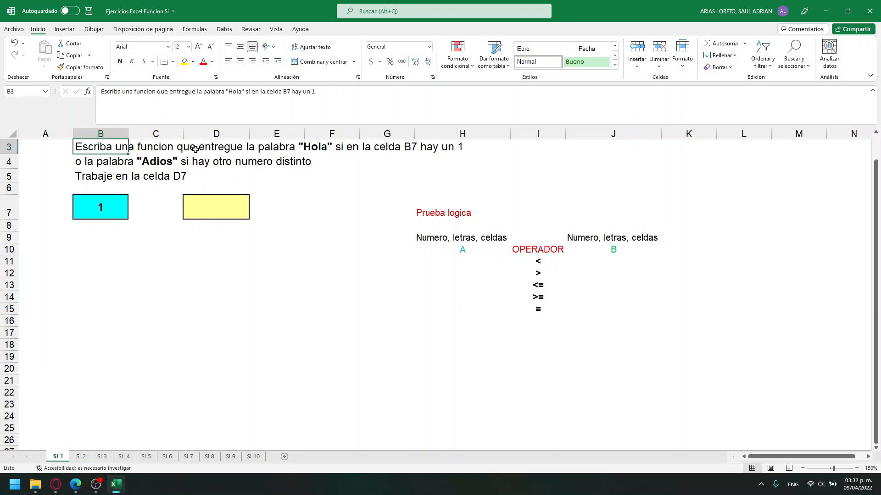
click(248, 92)
double_click(249, 92)
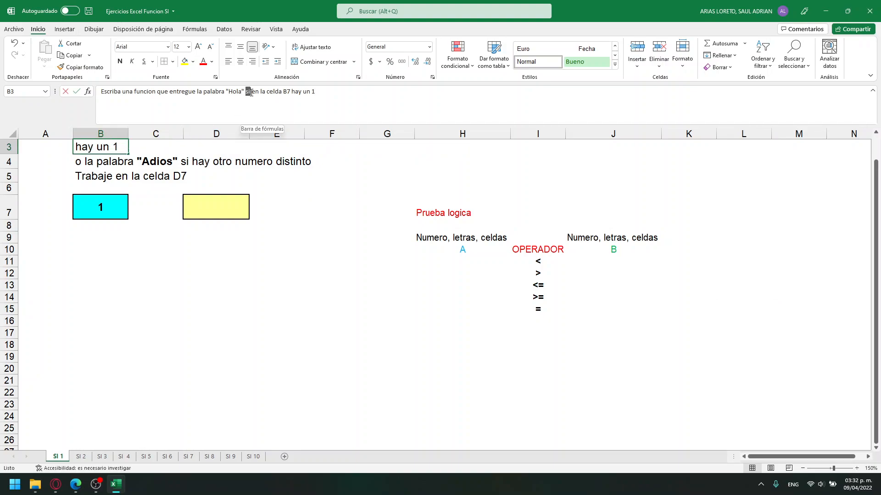
click(212, 63)
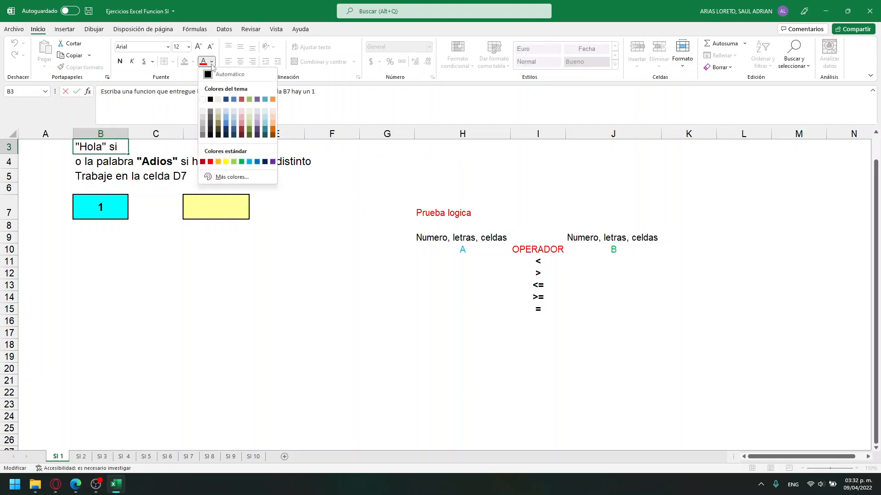
click(227, 122)
click(289, 227)
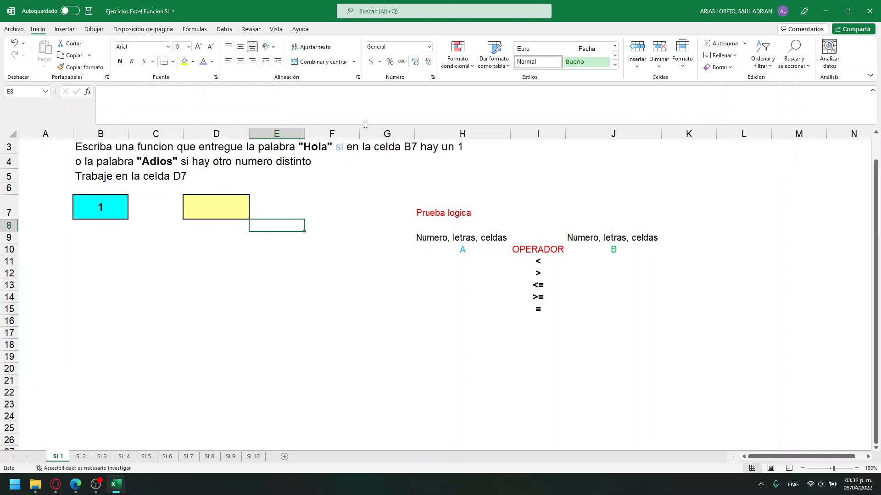
click(365, 148)
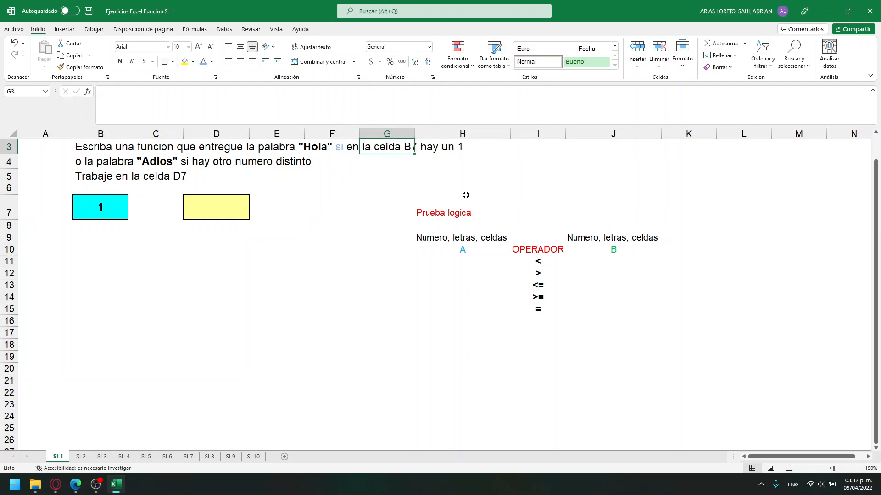
Enter B7 under the A heading in cell H11 and center the range H11:H15 horizontally
click(461, 249)
click(614, 255)
click(489, 248)
click(643, 253)
click(476, 249)
click(467, 262)
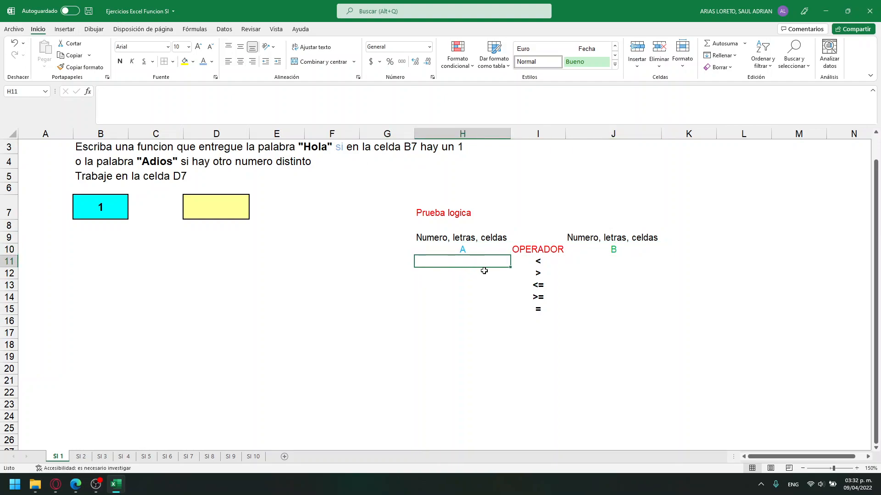
text(B)
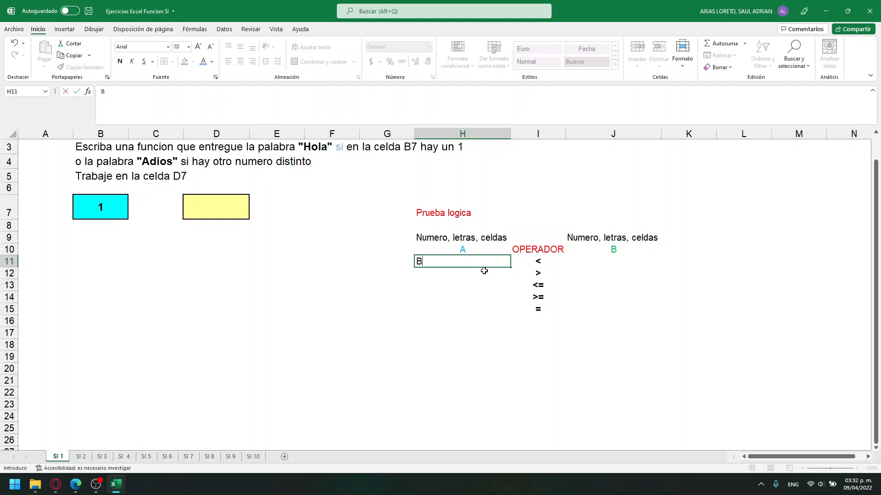
text(7)
key(Return)
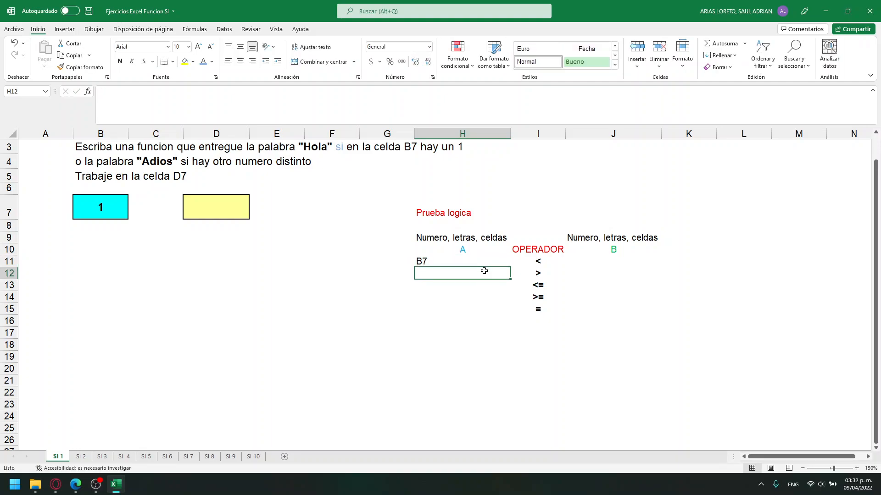
drag(472, 262, 471, 311)
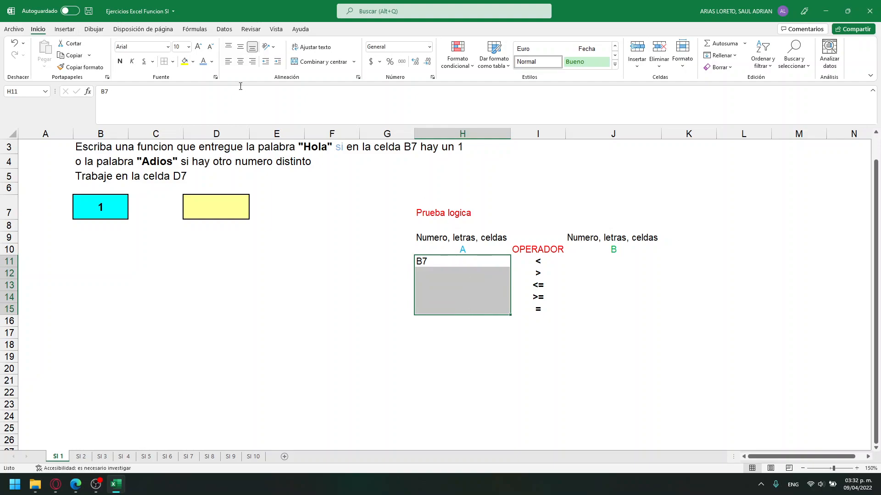
click(240, 61)
Color only the cell reference "B7" in the exercise statement in cell B3 light blue
click(409, 148)
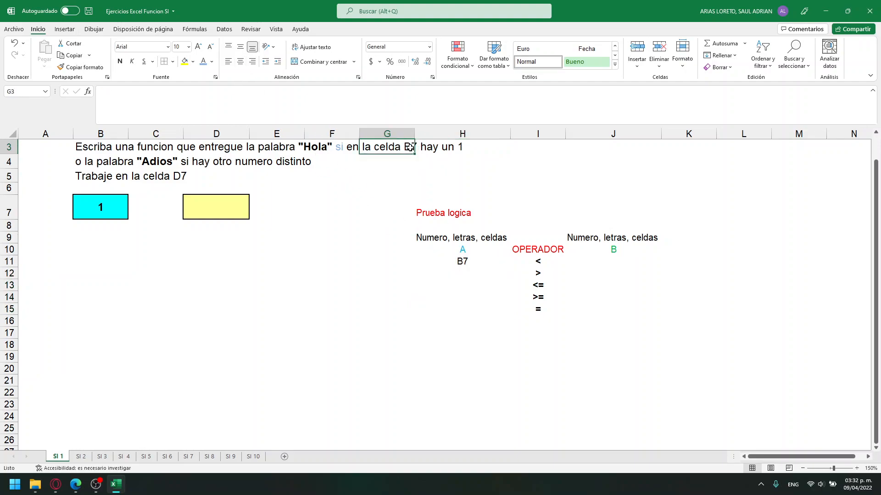
click(102, 146)
double_click(286, 92)
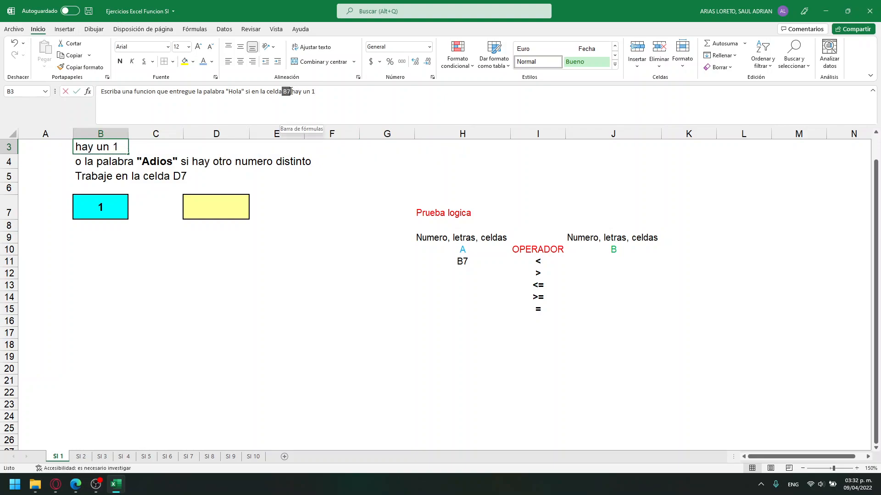
click(211, 62)
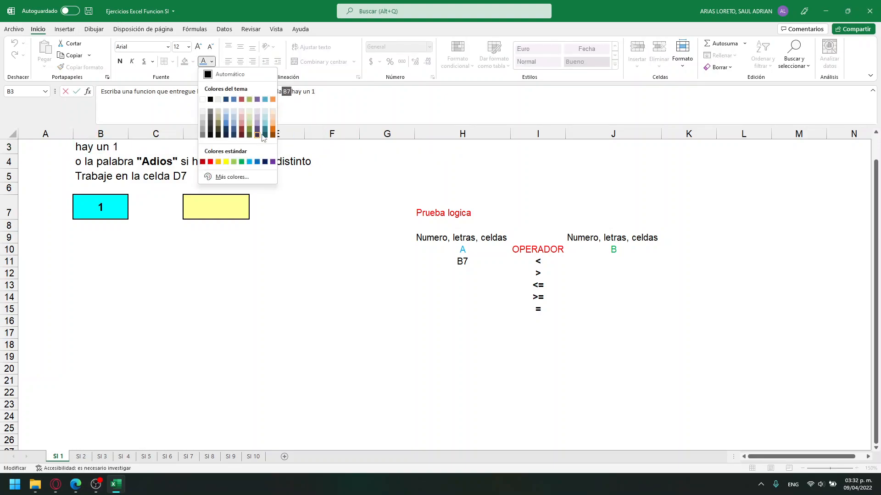
click(264, 100)
click(331, 189)
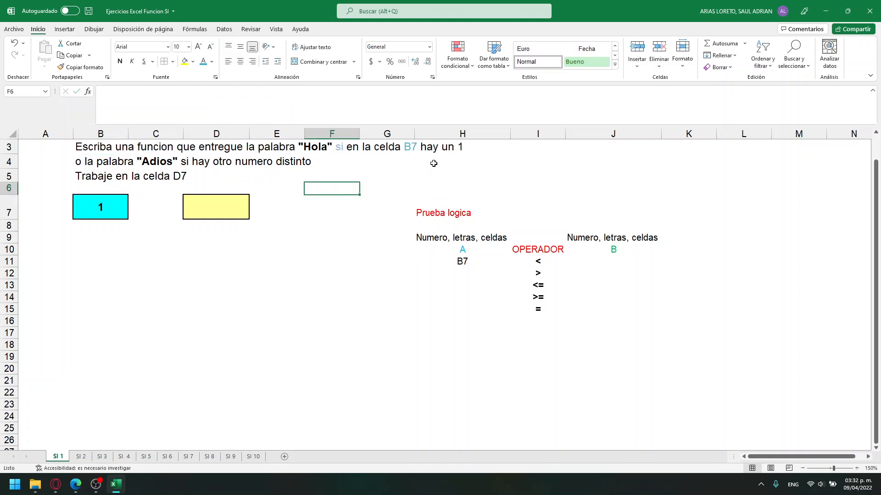
Color only the number 1 at the end of the exercise statement in cell B3 green
click(463, 153)
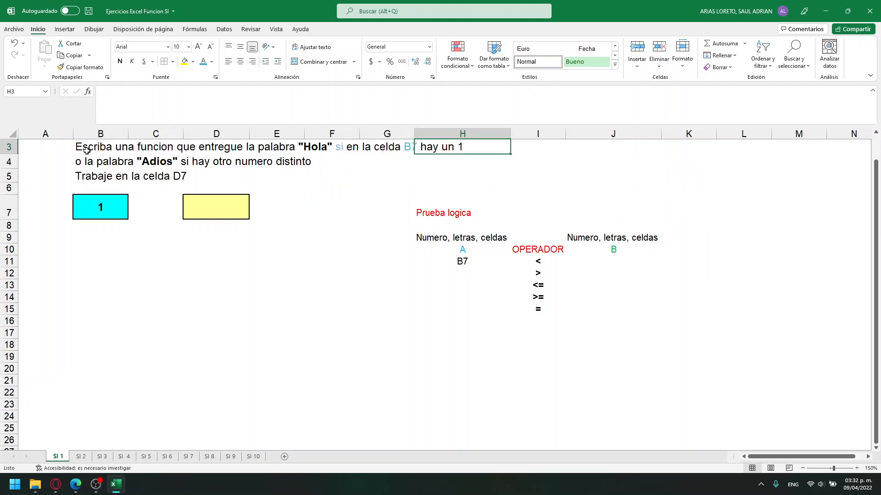
click(120, 148)
click(314, 92)
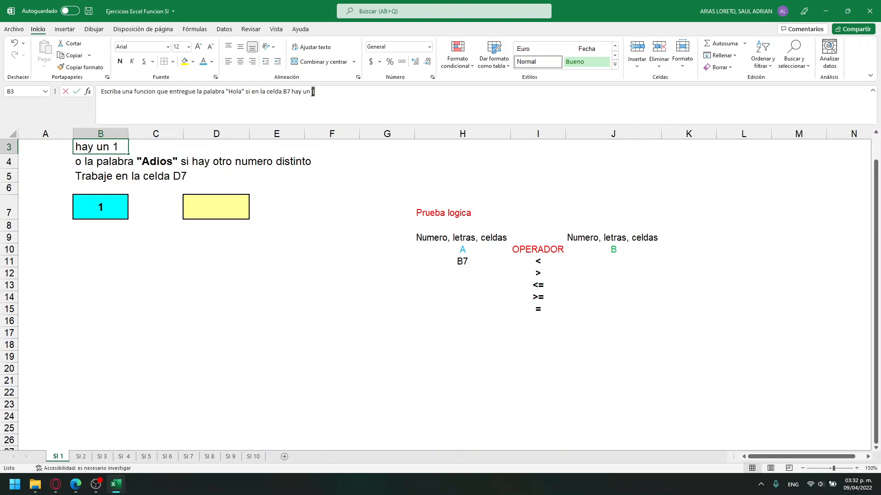
double_click(313, 92)
click(212, 61)
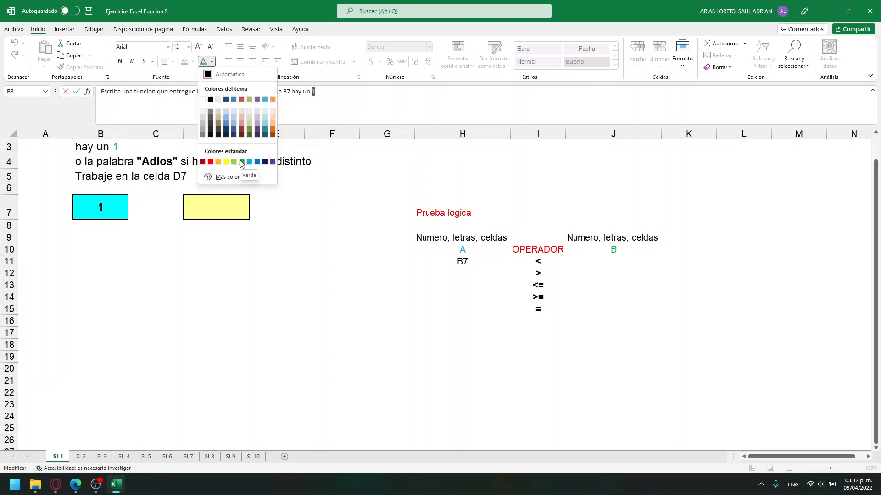
click(242, 162)
click(356, 209)
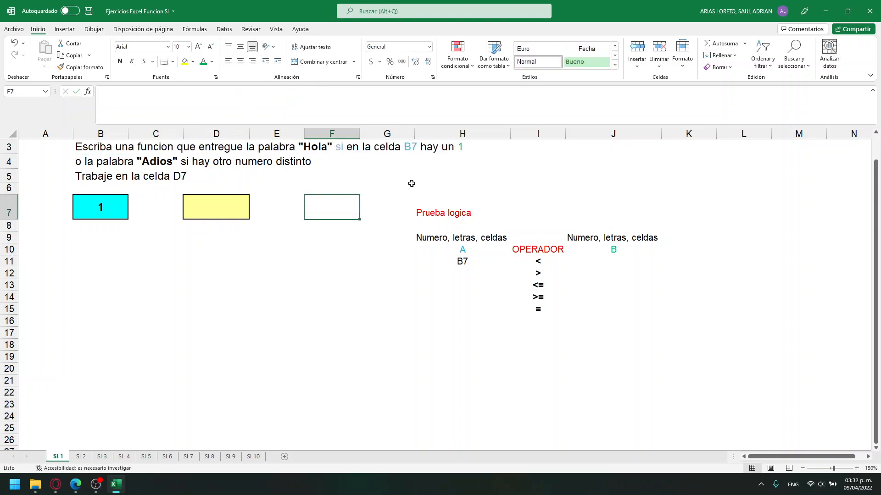
Enter 1 under the B heading in cell J11
click(617, 260)
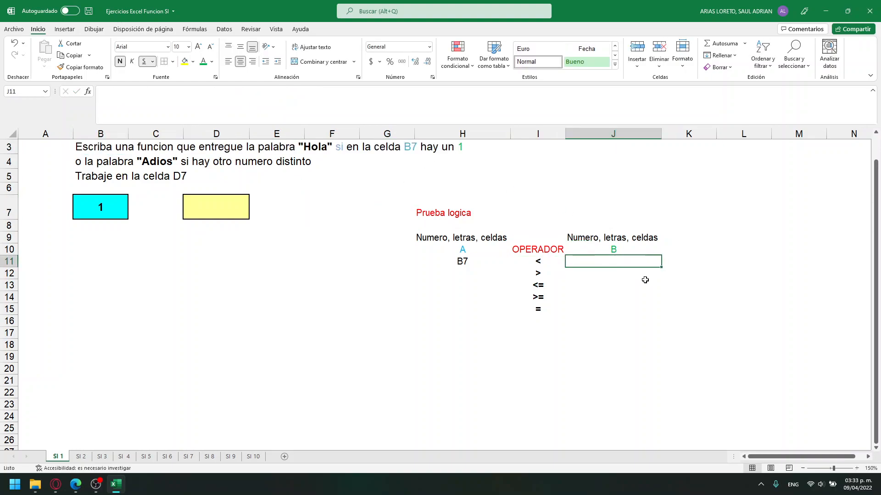
text(1)
click(620, 297)
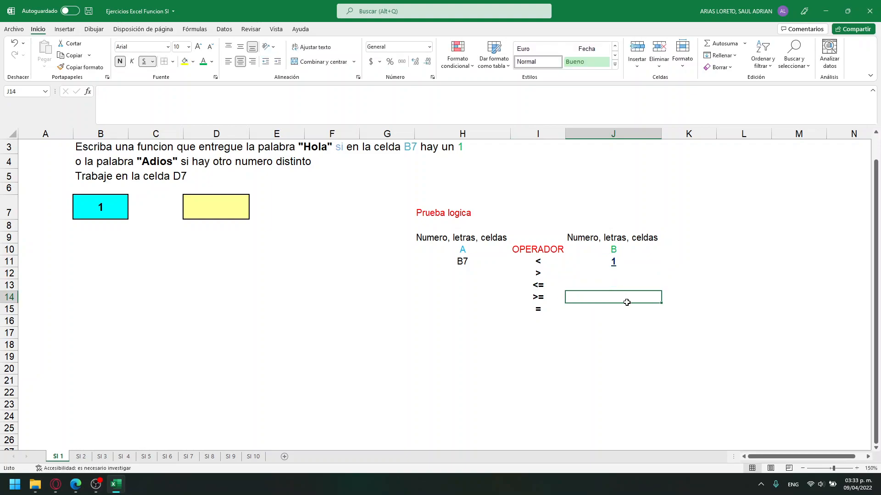
Move the B7 operand from H11 to H15 and the 1 from J11 to J15, beside the equals operator
click(613, 262)
click(472, 262)
click(585, 271)
click(592, 262)
click(457, 265)
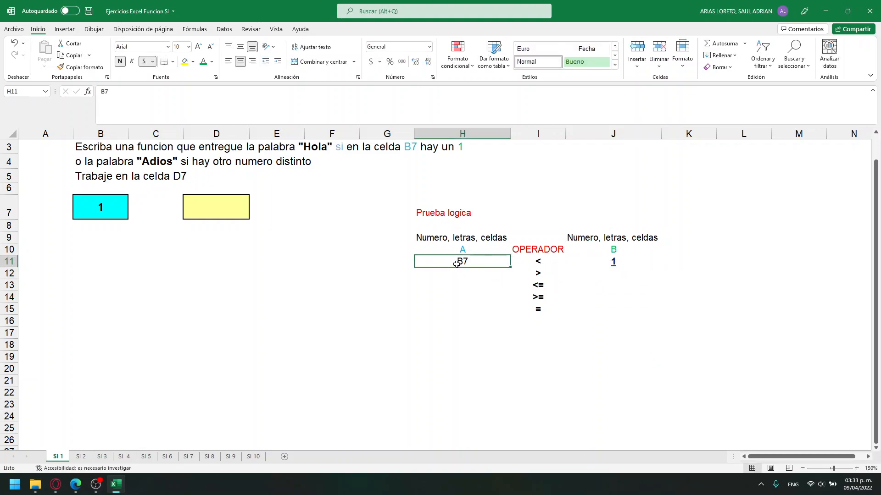
ctrl+click(611, 262)
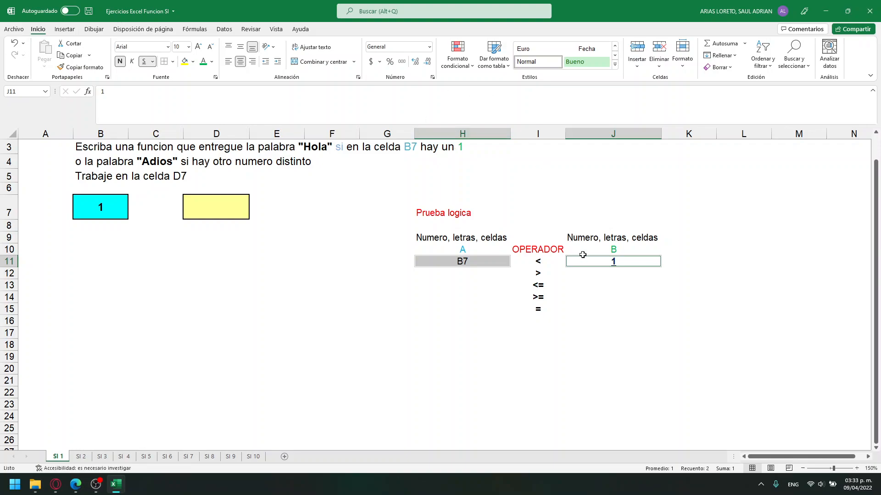
click(598, 265)
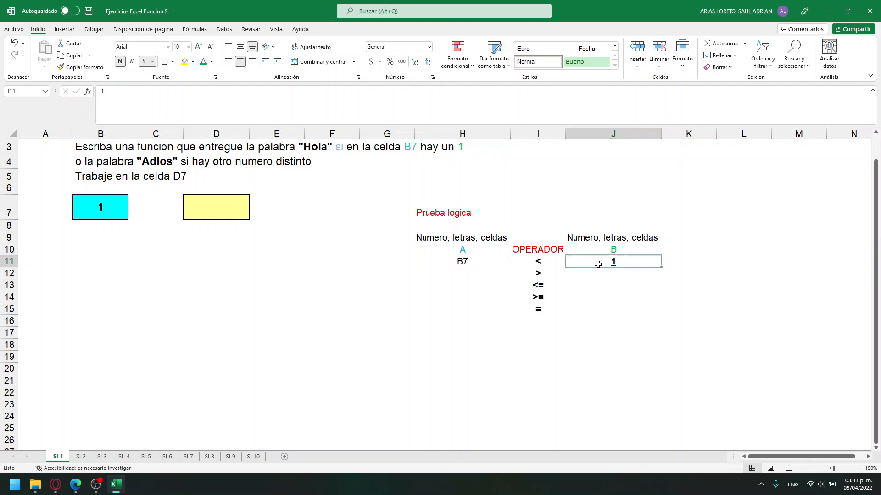
click(493, 263)
drag(496, 267, 503, 315)
click(620, 269)
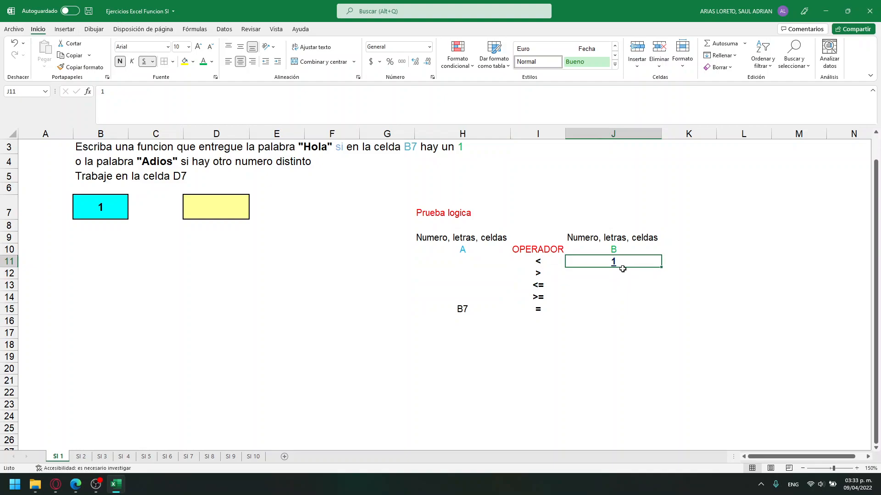
drag(619, 264, 625, 314)
click(563, 379)
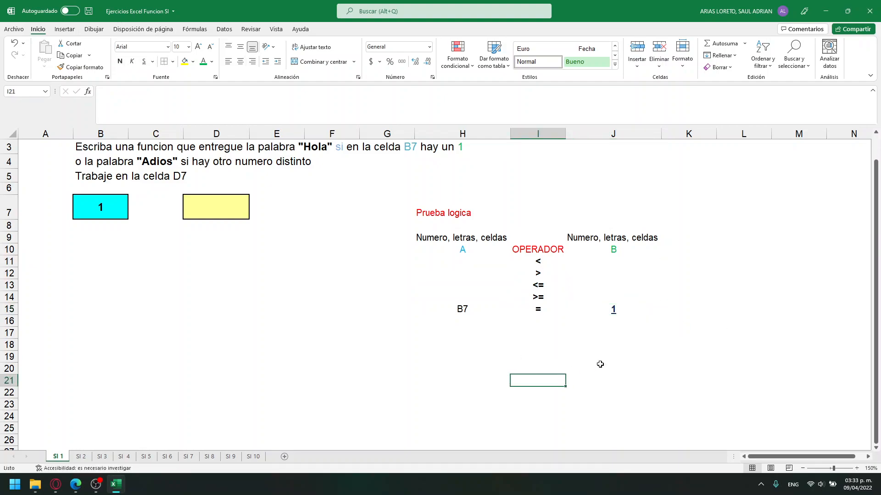
Enter the true and false headings, v in cell L9 and f in cell M9
click(749, 318)
click(731, 240)
click(707, 240)
click(732, 240)
text(v)
click(797, 238)
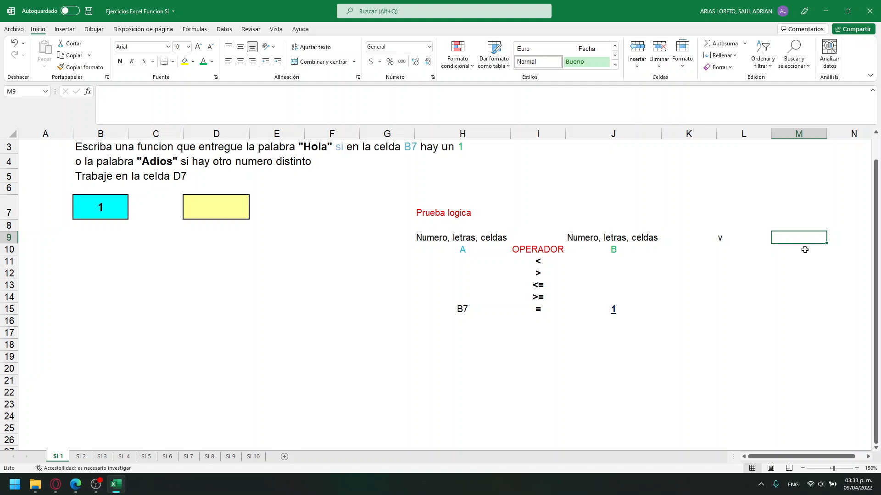
text(f)
Apply all borders to the v and f columns, covering L9:L16 and M9:M16
click(721, 246)
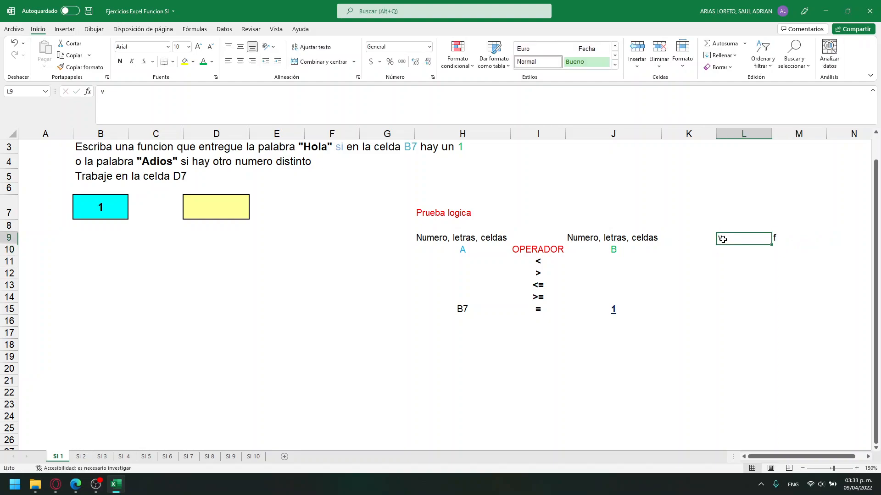
drag(719, 238, 722, 320)
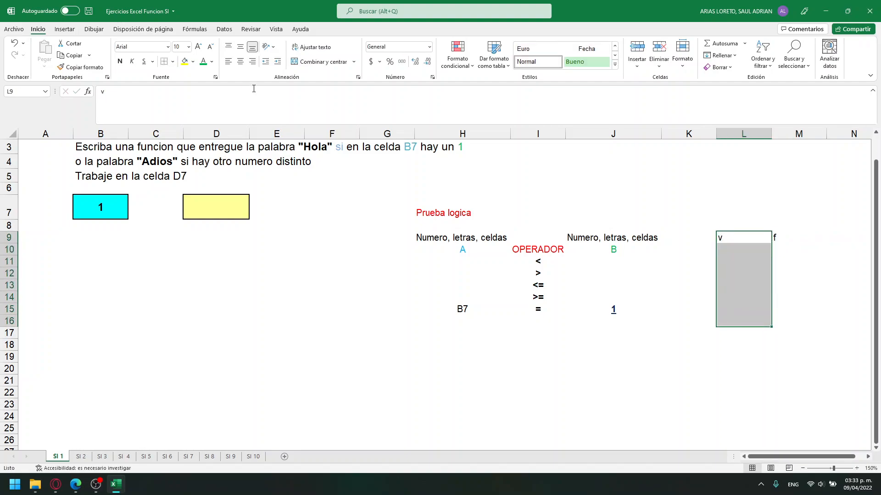
click(172, 62)
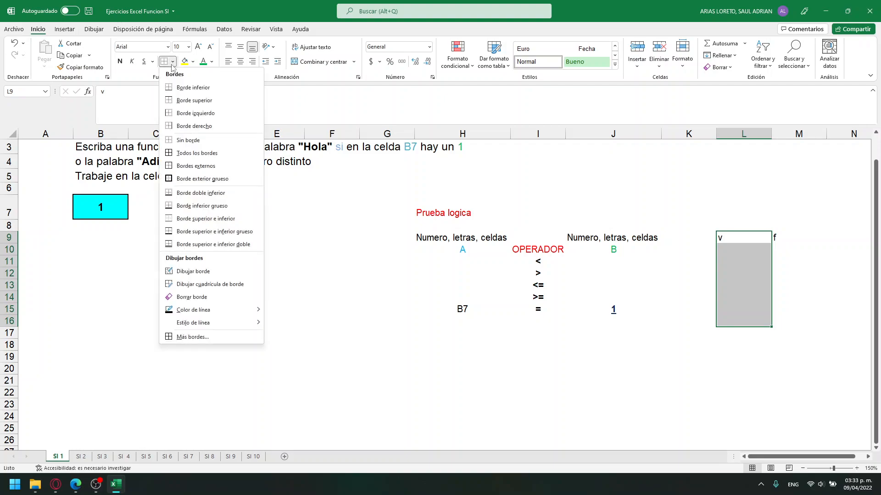
click(187, 153)
click(782, 237)
drag(782, 238, 794, 324)
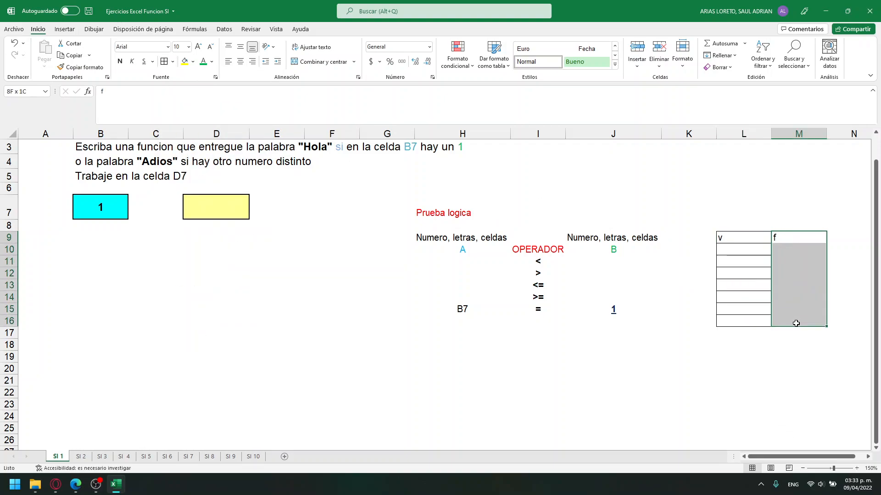
click(164, 62)
click(638, 262)
click(721, 259)
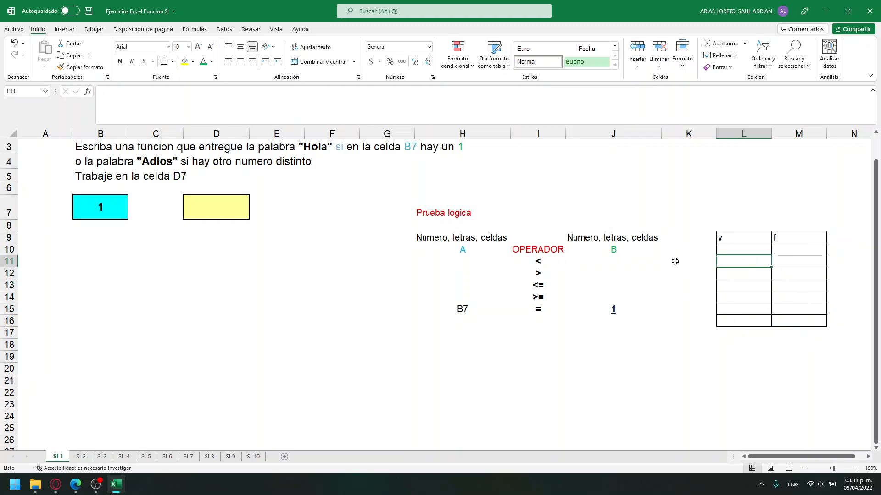
Put a thick outside border around the equals row, from H15 to M15
drag(460, 260, 527, 286)
click(472, 263)
click(474, 273)
drag(469, 309, 802, 311)
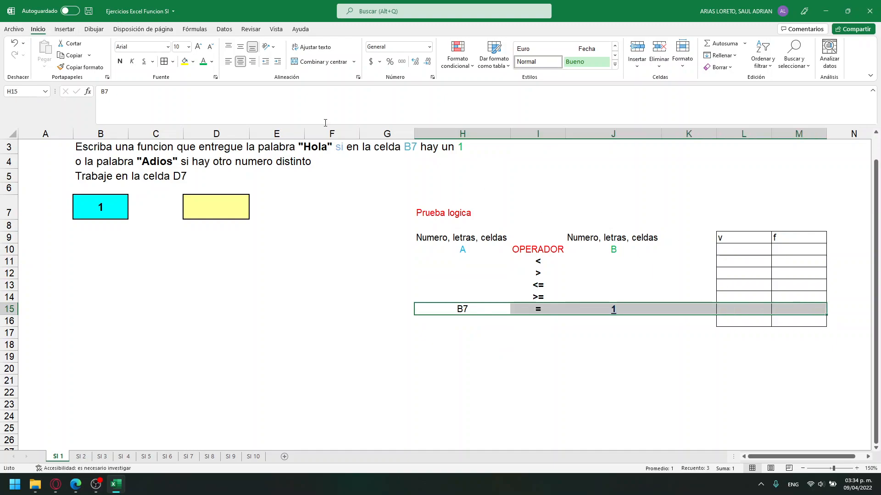
click(173, 61)
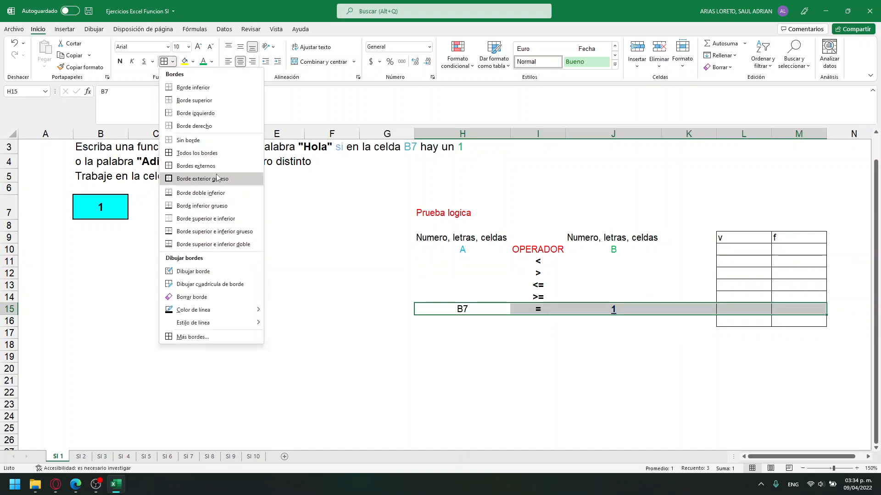
click(202, 174)
click(466, 373)
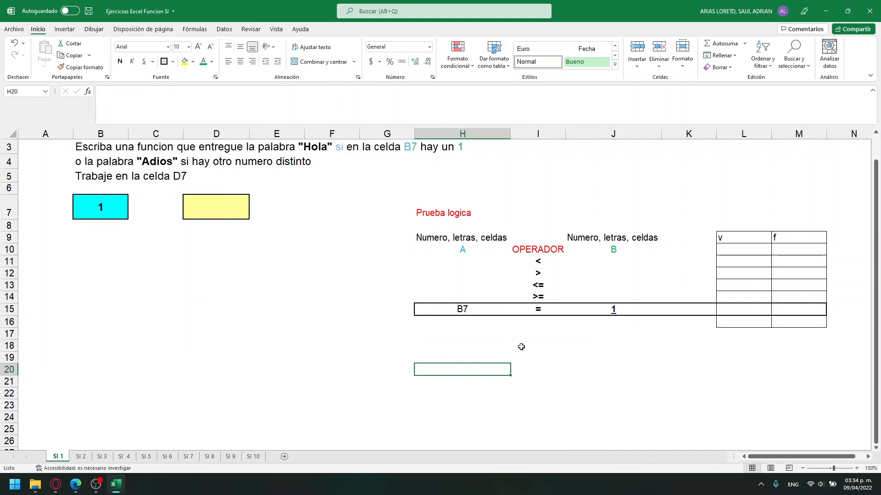
Put a thick outside border around the logical test cells H15:J15
click(464, 311)
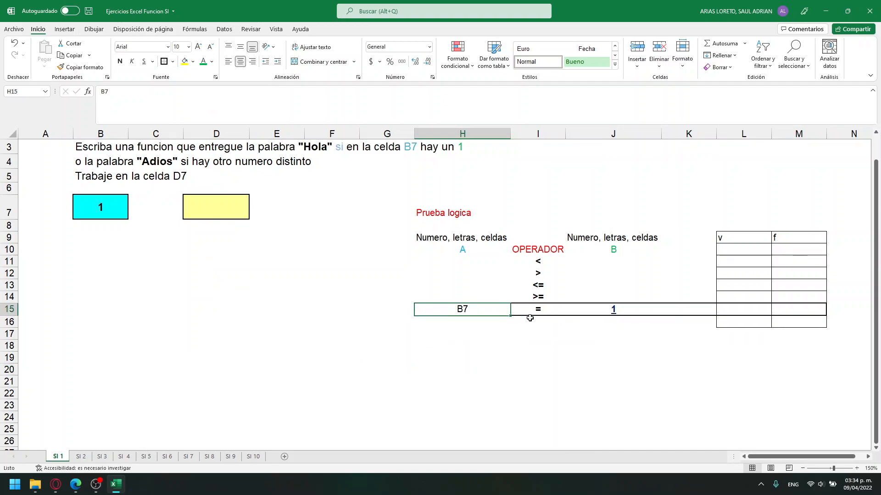
shift+click(593, 311)
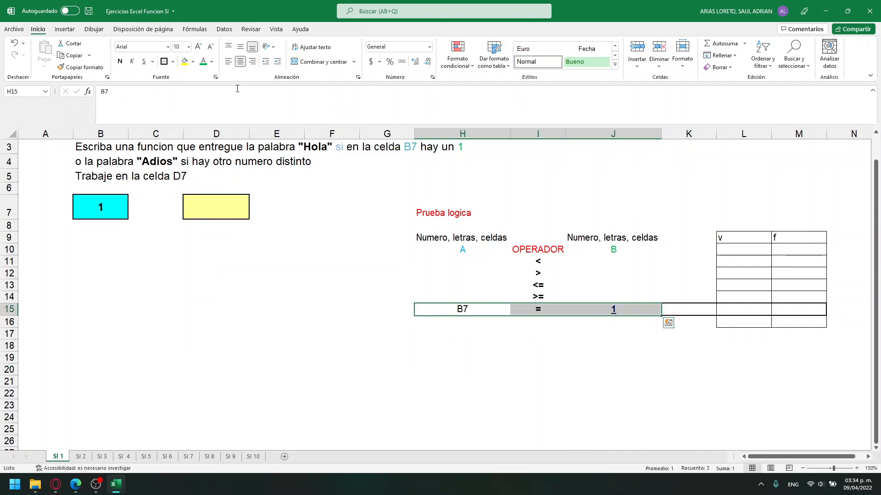
click(165, 64)
click(596, 359)
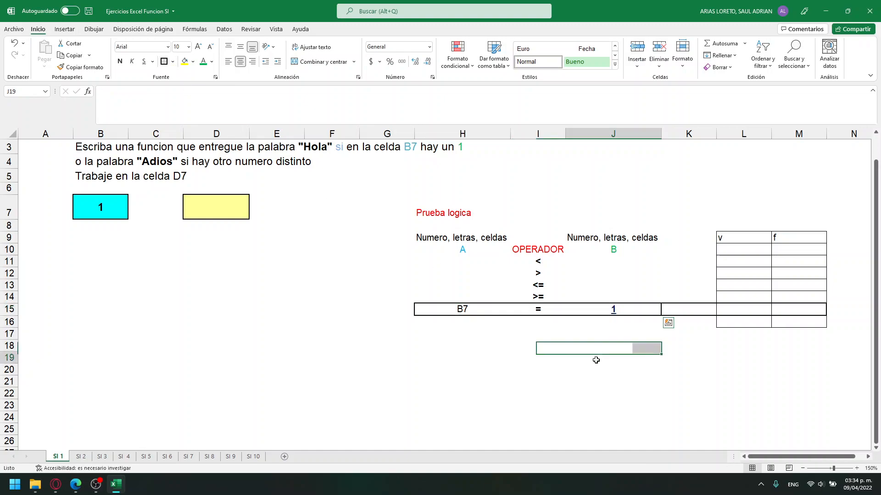
Center the v and f table L9:M16 horizontally and vertically, and select the true result cell L15
click(746, 308)
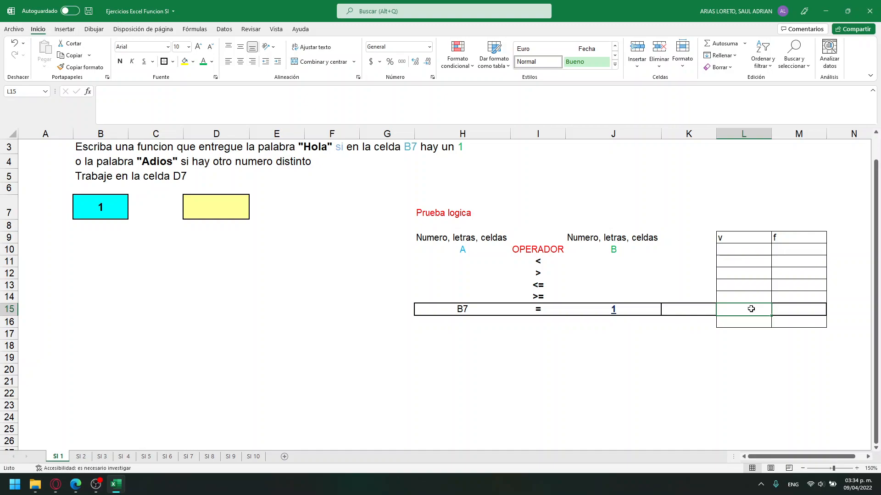
drag(729, 240, 801, 321)
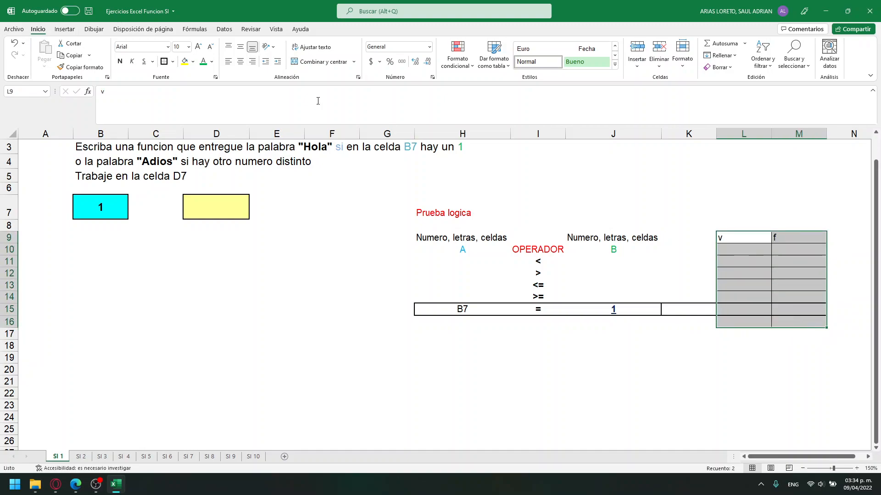
click(240, 61)
click(241, 47)
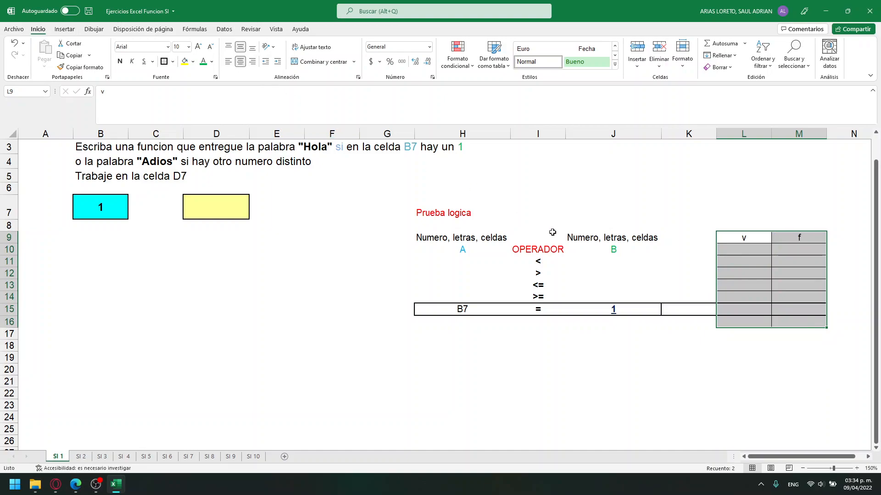
click(745, 286)
click(745, 312)
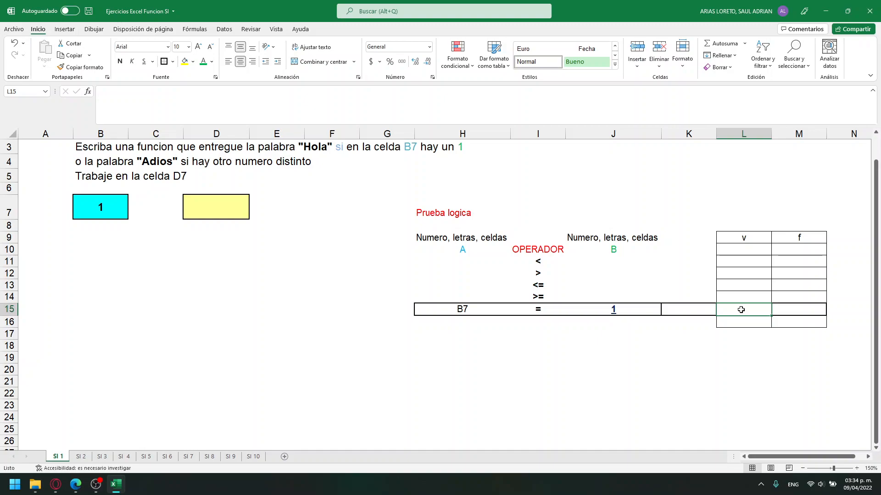
Enter HOLA as the true result in L15 and Adios as the false result in M15
text(HOLA)
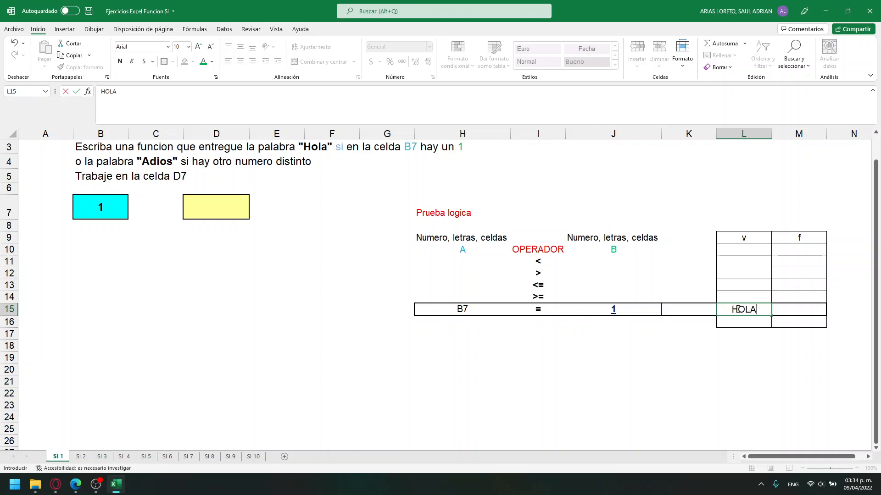
click(781, 312)
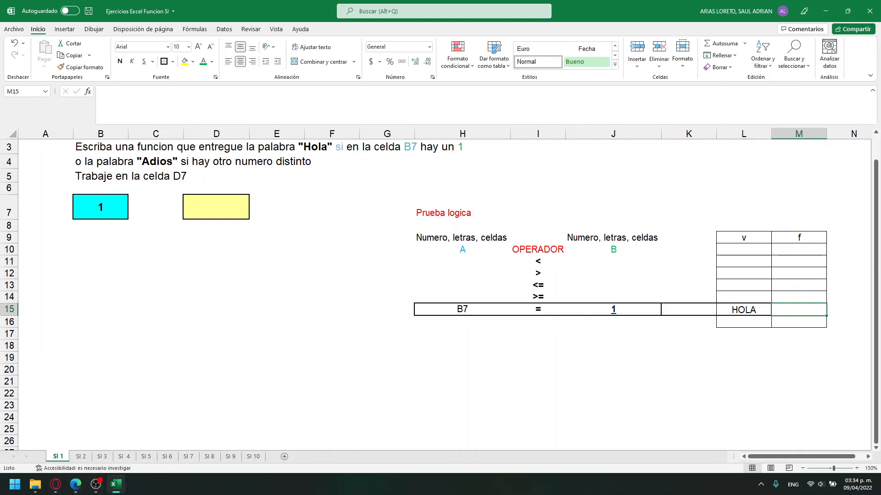
key(alt+Tab)
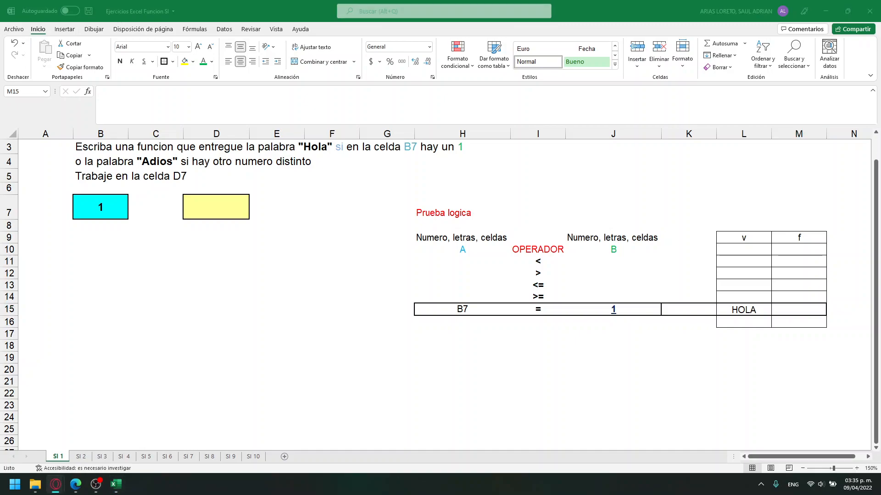
click(799, 311)
text(Adios)
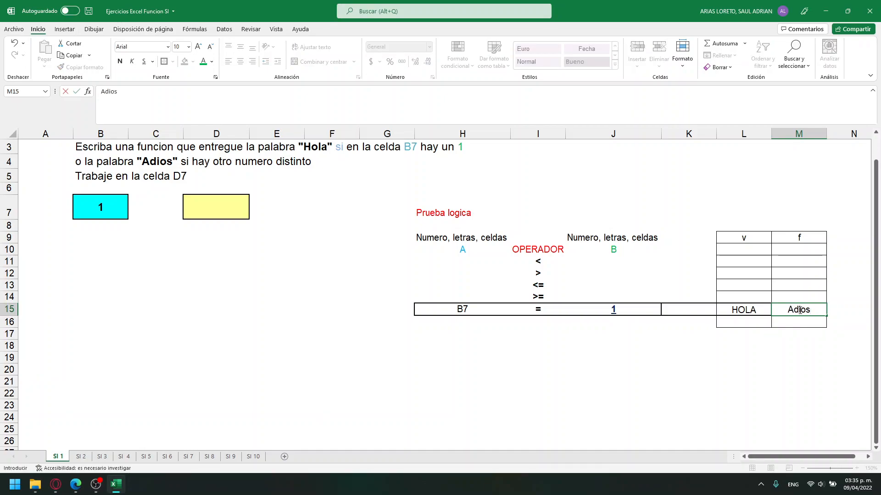
key(Return)
key(Return)
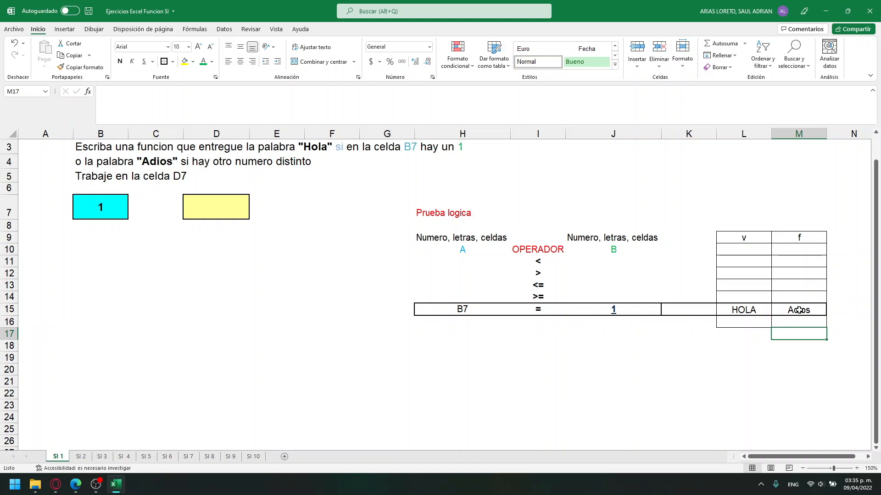
click(112, 146)
drag(112, 145, 132, 183)
click(560, 299)
click(489, 308)
click(614, 308)
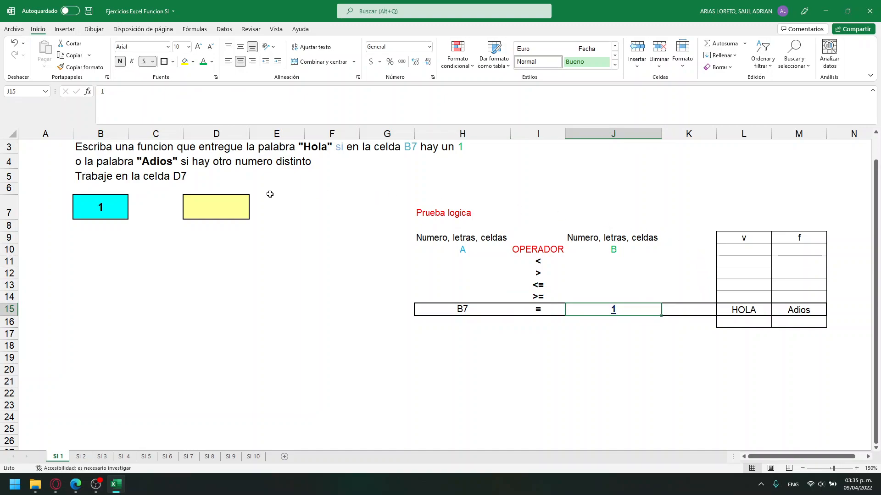
click(222, 204)
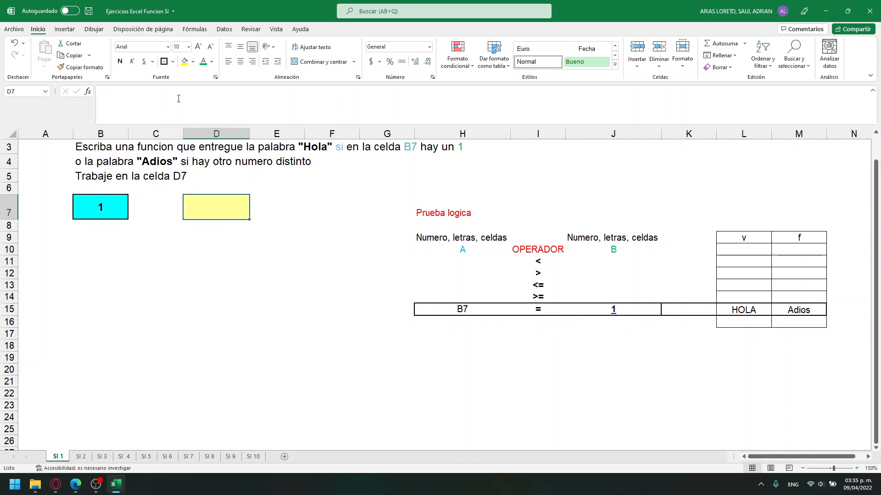
click(138, 110)
text(=si)
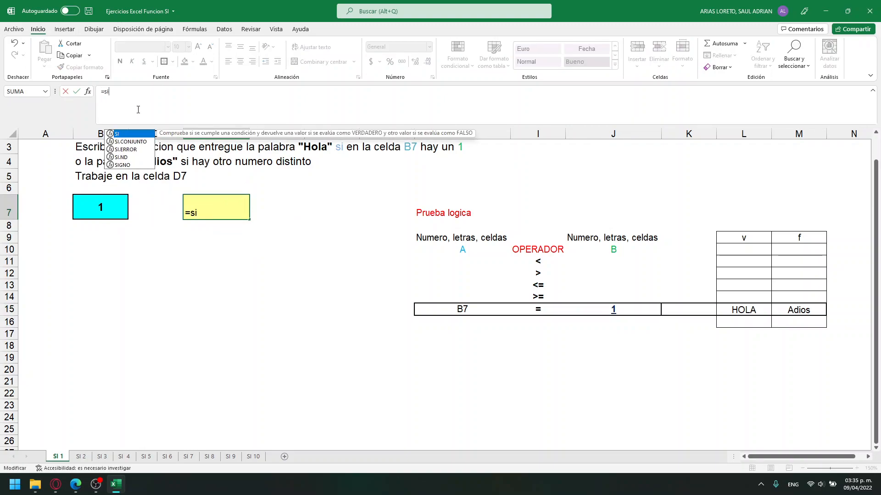
key(Tab)
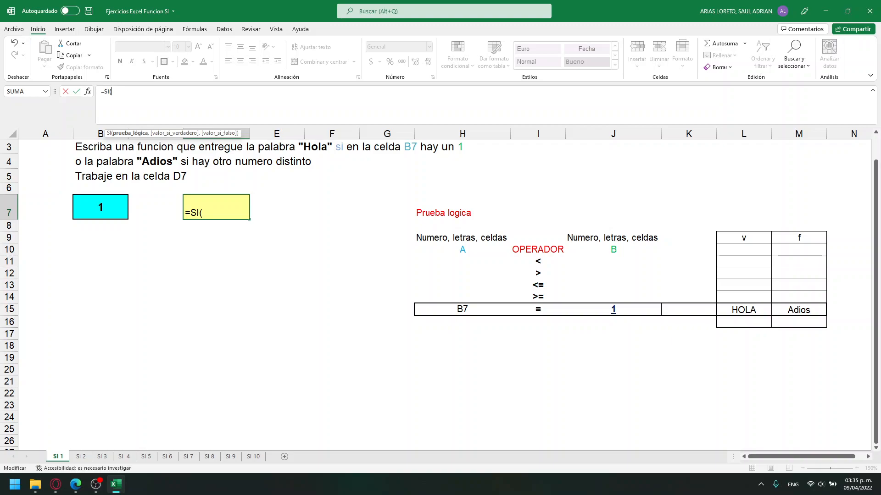
key(alt+Tab)
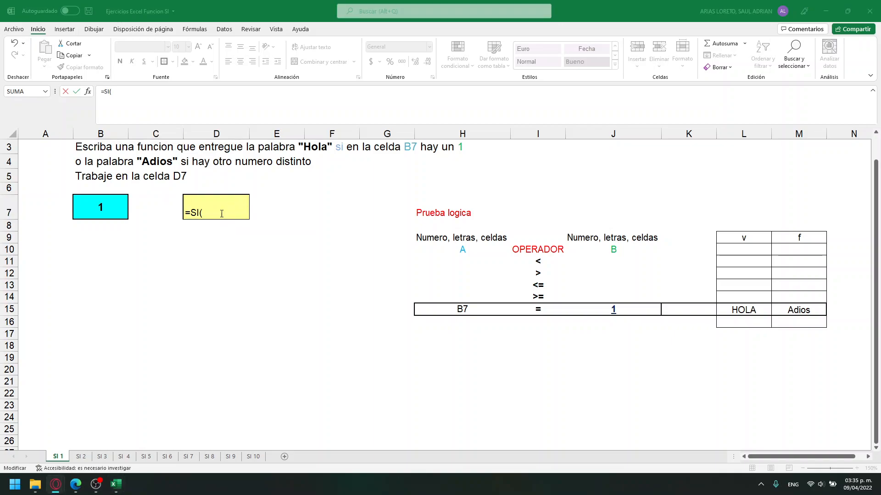
click(205, 214)
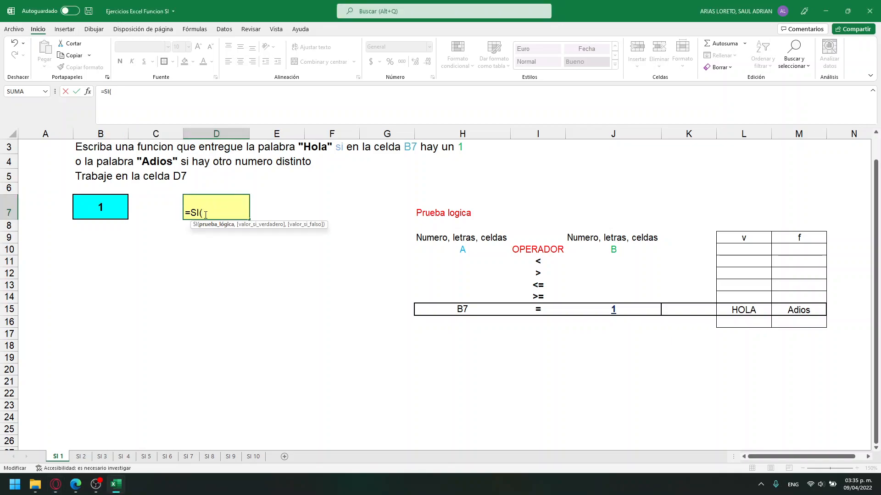
key(BackSpace)
key(BackSpace)
key(BackSpace)
key(BackSpace)
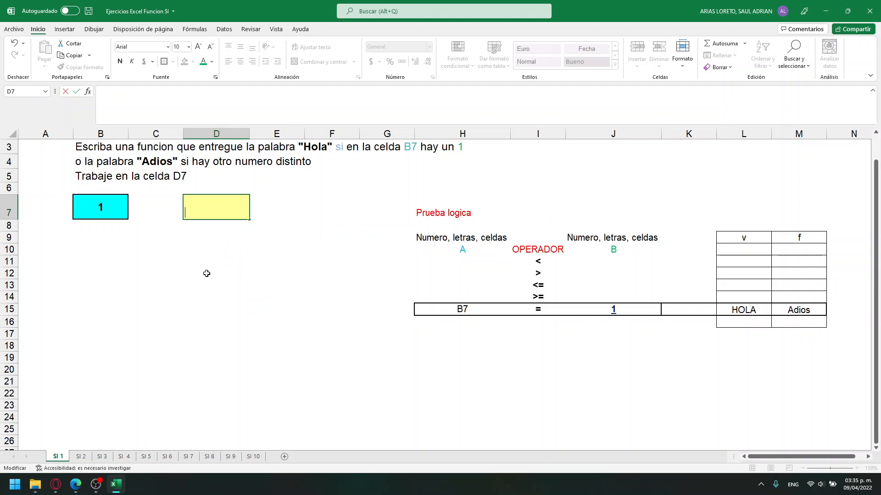
click(207, 273)
Insert the logical function SI in D7 and set its logical test to B7=1
click(208, 209)
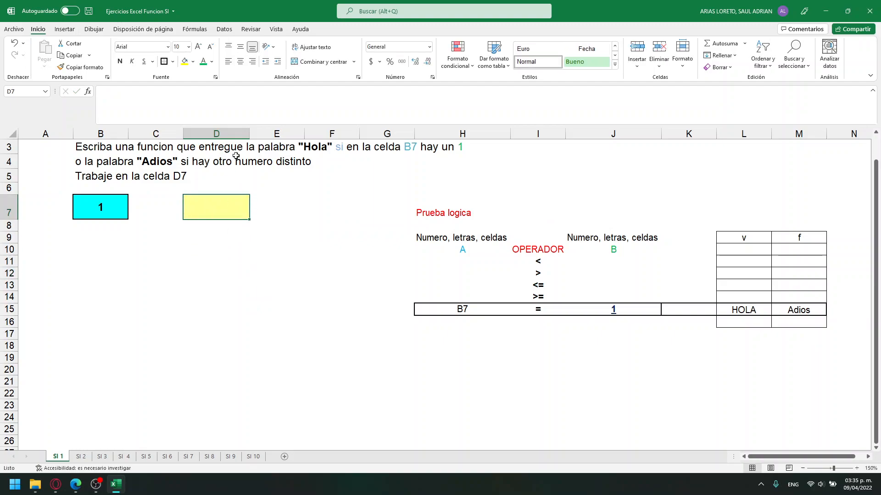
click(204, 30)
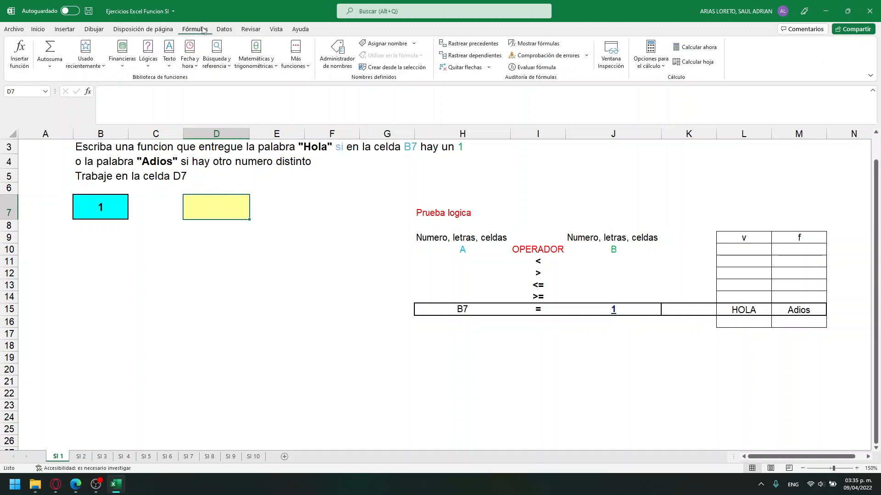
click(149, 63)
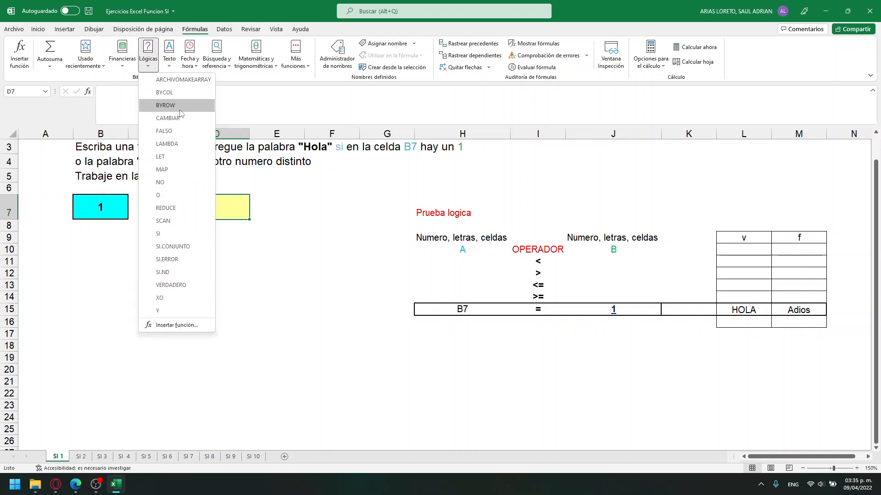
click(177, 235)
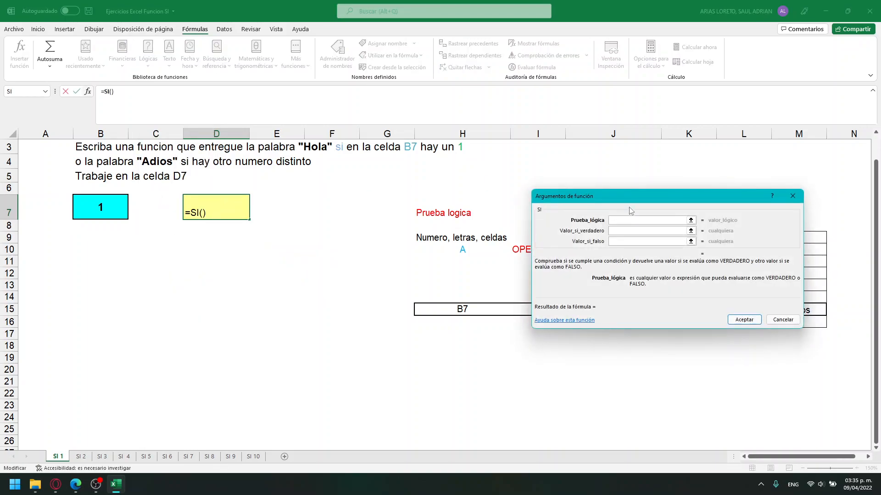
drag(640, 198, 191, 251)
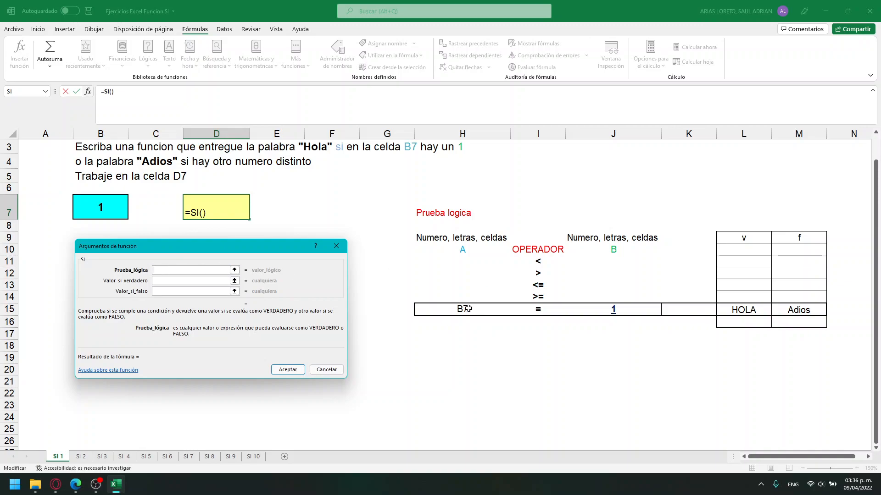
click(98, 207)
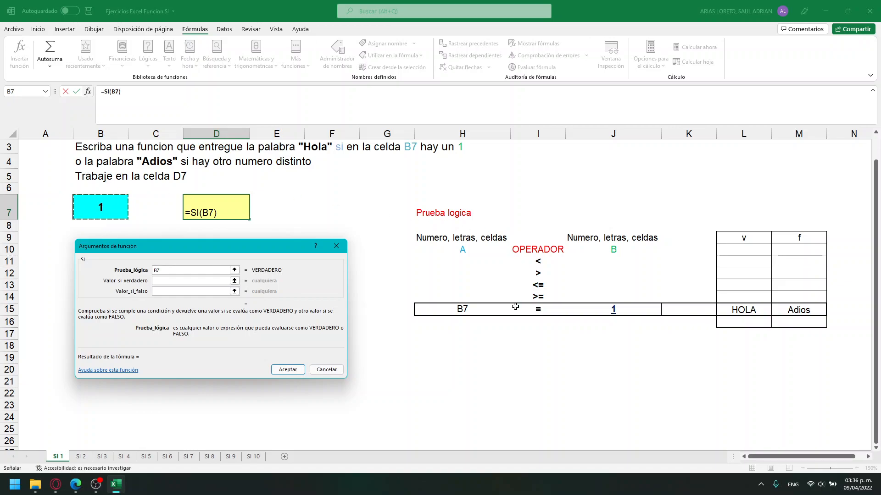
text(=1)
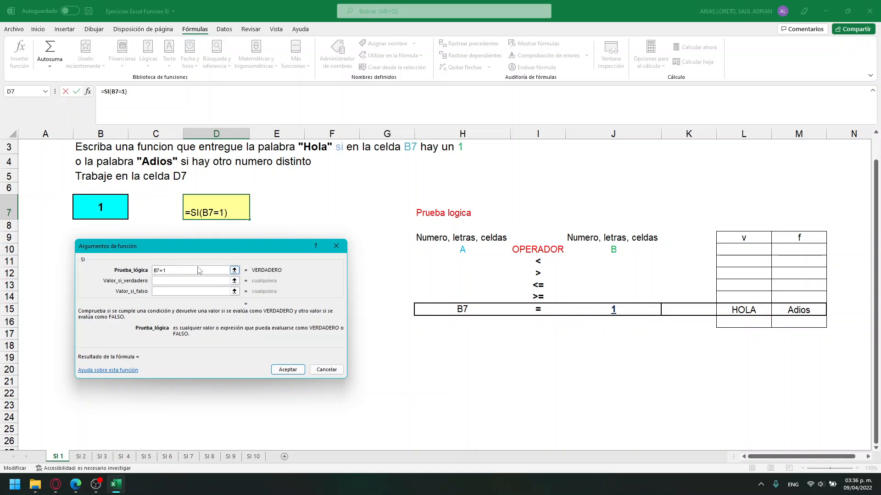
mouse_move(279, 271)
mouse_down()
mouse_move(268, 272)
mouse_move(304, 265)
mouse_move(285, 265)
mouse_up()
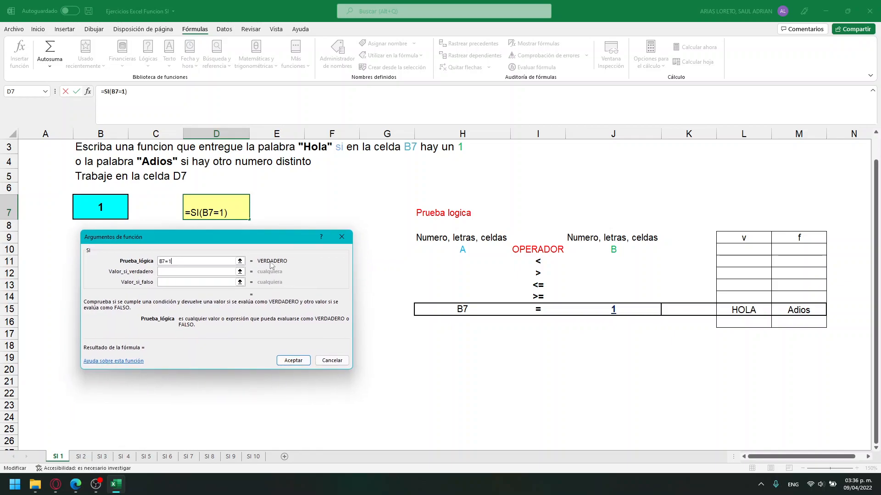
Set the SI function's value if true to "hola", in quotation marks
click(234, 272)
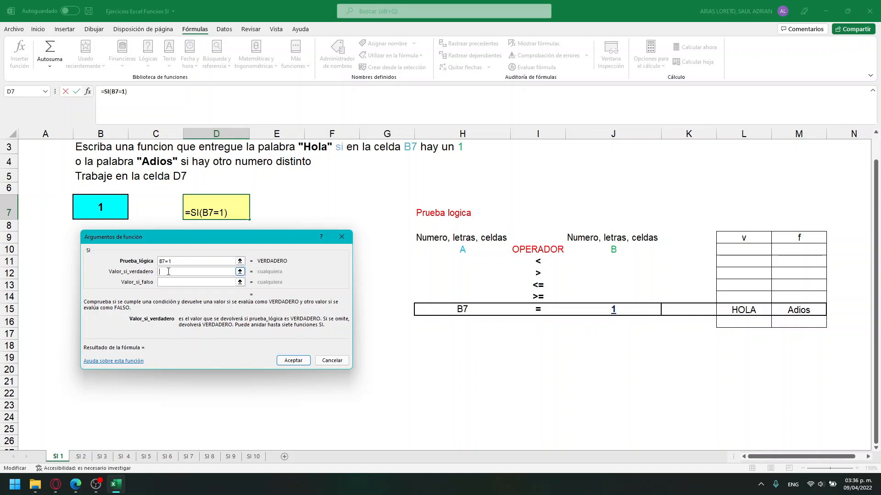
text("HOLA)
key(BackSpace)
key(BackSpace)
key(BackSpace)
key(BackSpace)
text(ho)
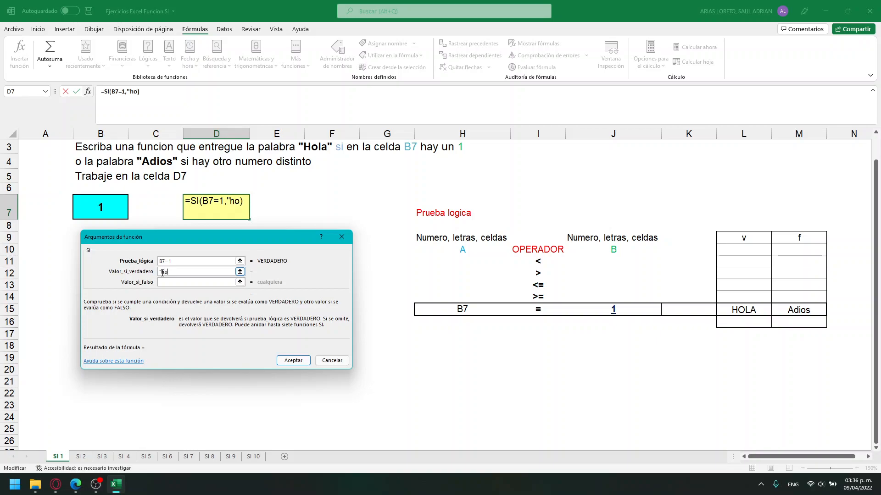
text(la")
Set the value if false to "adios" in quotation marks and accept the function in D7
click(171, 283)
text("adios)
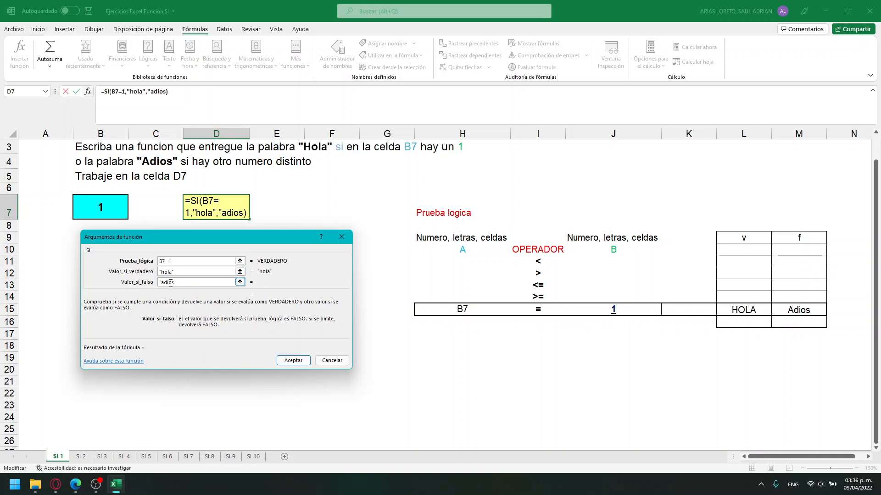
text(")
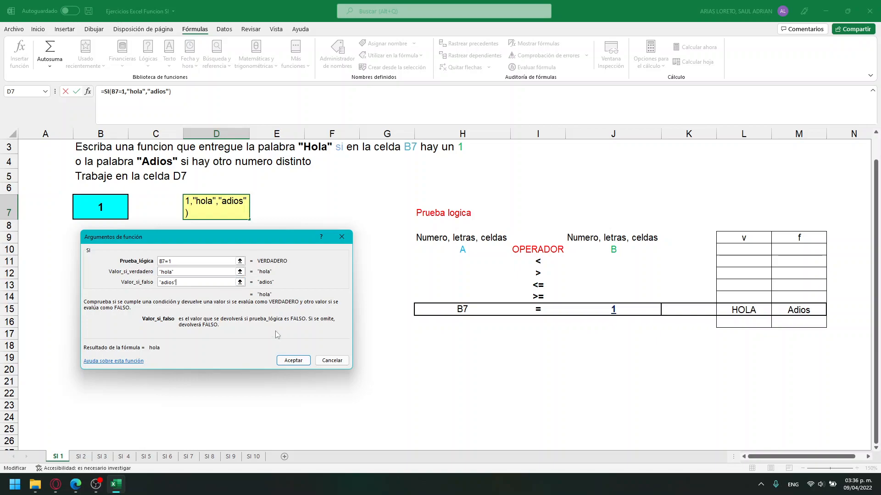
click(290, 361)
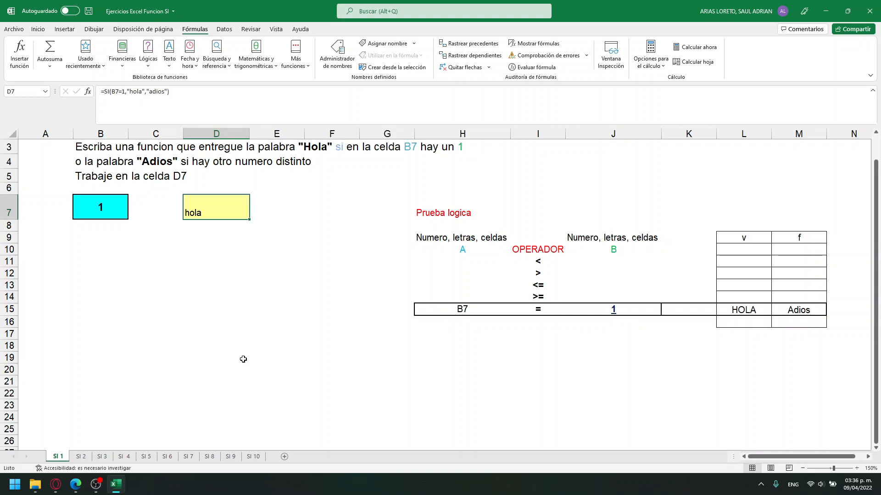
Change the number in B7 to 5 to test the false result of the SI function
click(96, 210)
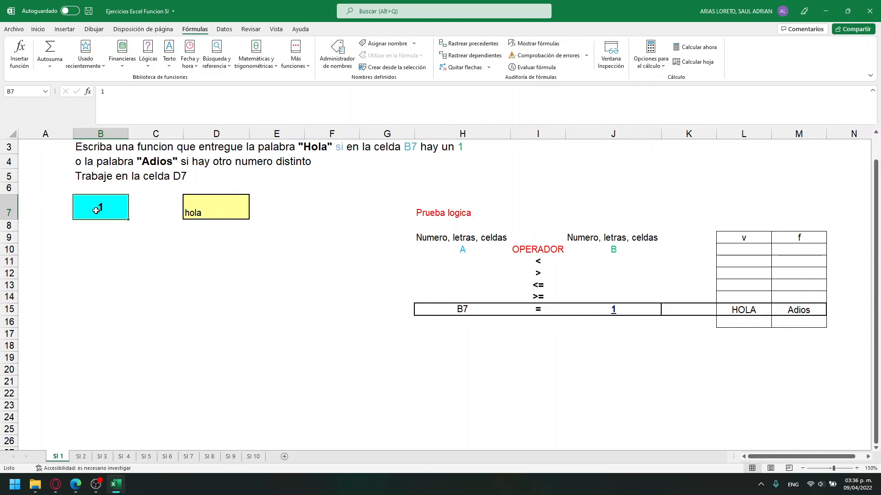
text(5)
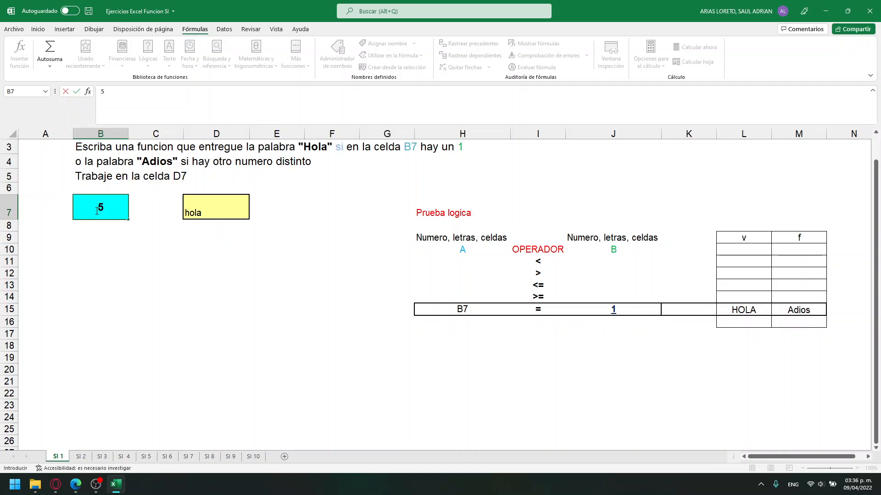
key(Return)
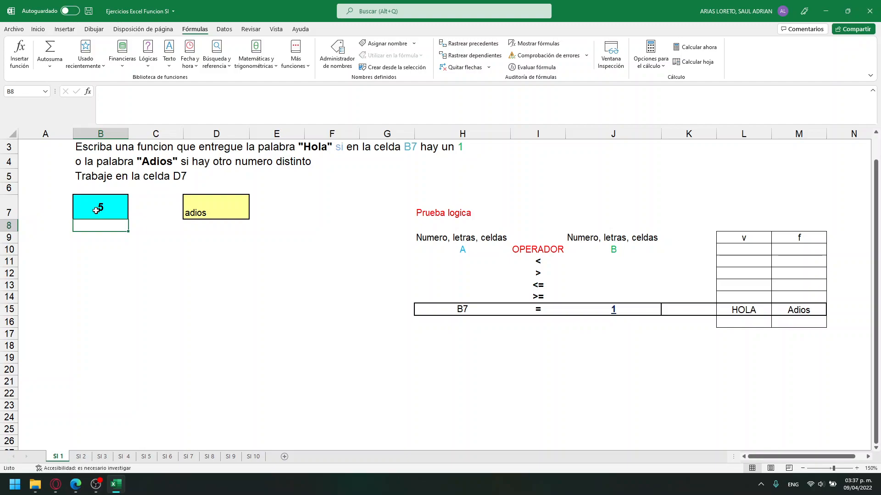
click(222, 275)
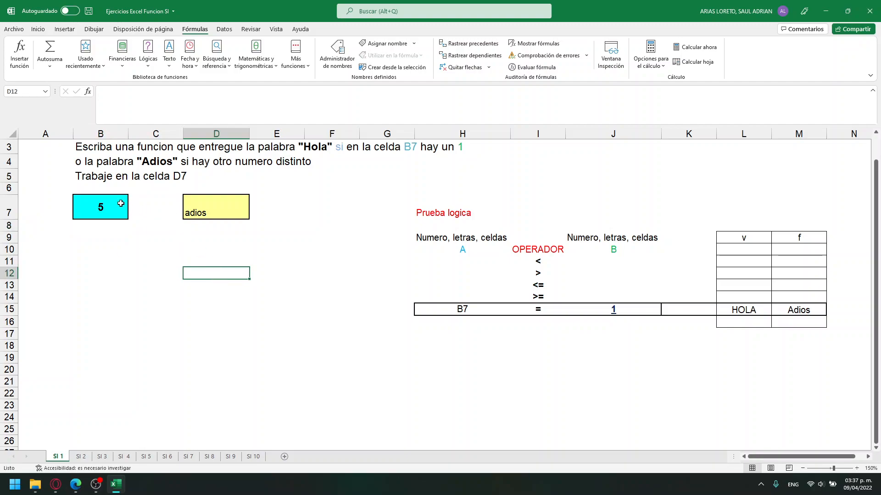
click(113, 202)
drag(465, 297, 463, 322)
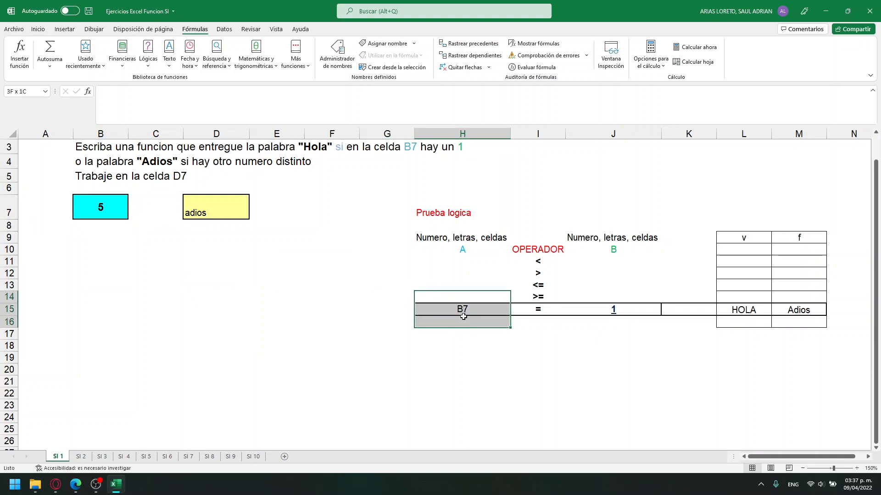
click(114, 196)
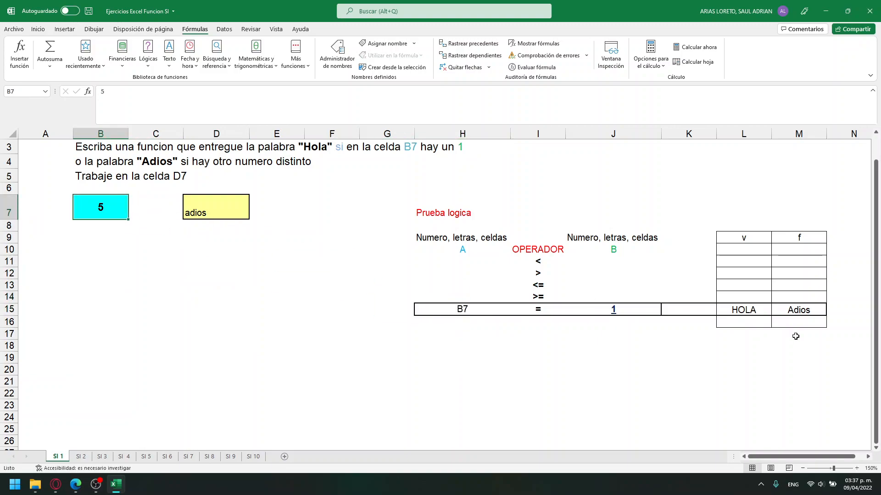
click(756, 319)
click(805, 314)
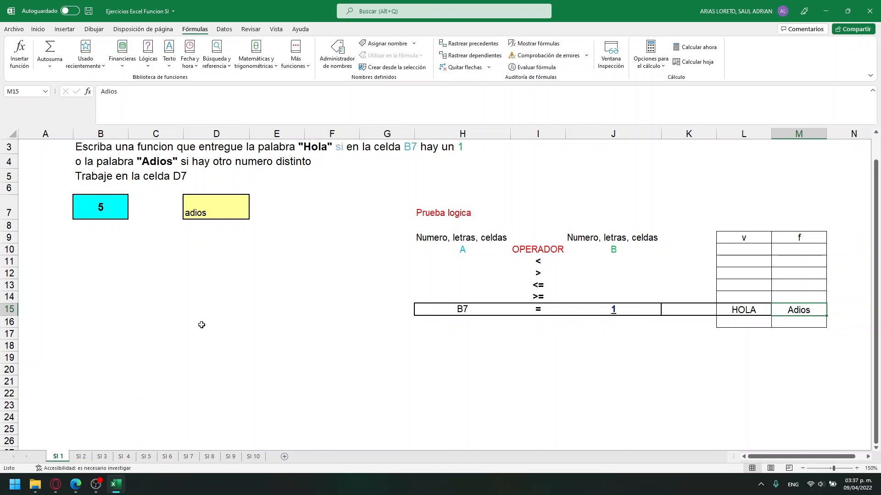
Copy the "Prueba logica" table H7:M16 from sheet SI 1 and paste it at H8 on sheet SI 3
drag(434, 216, 792, 323)
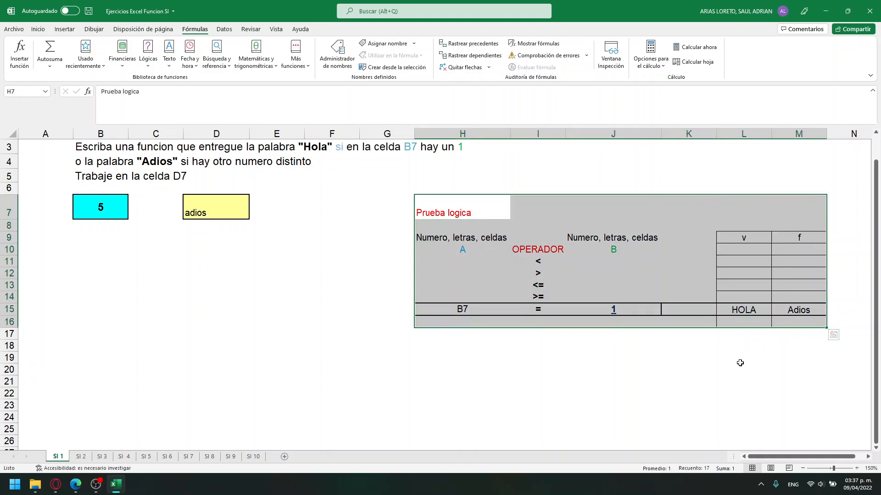
key(ctrl+c)
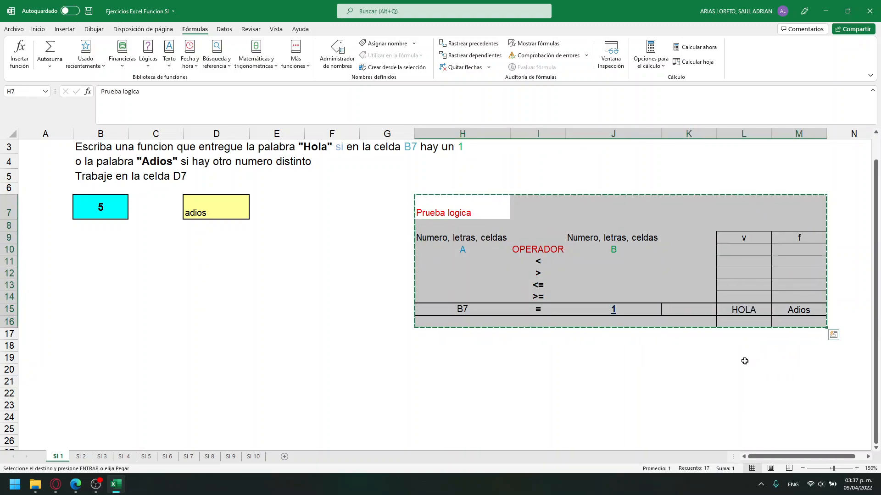
click(84, 456)
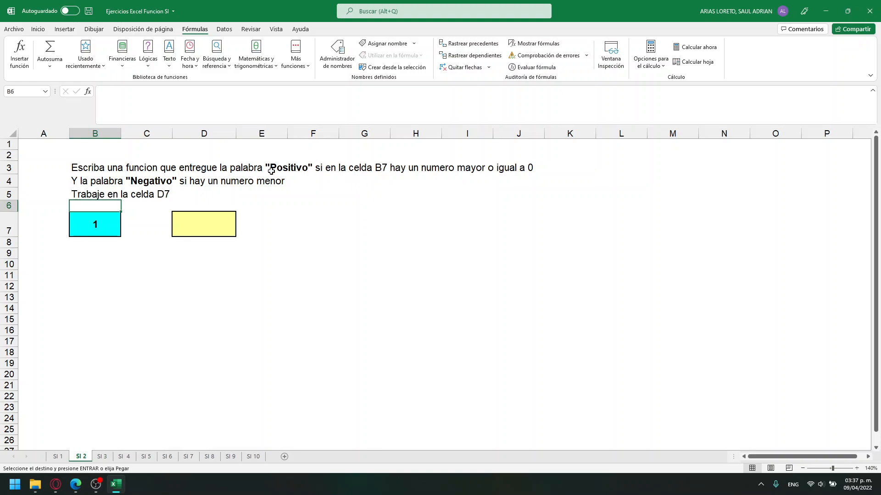
click(104, 457)
click(346, 292)
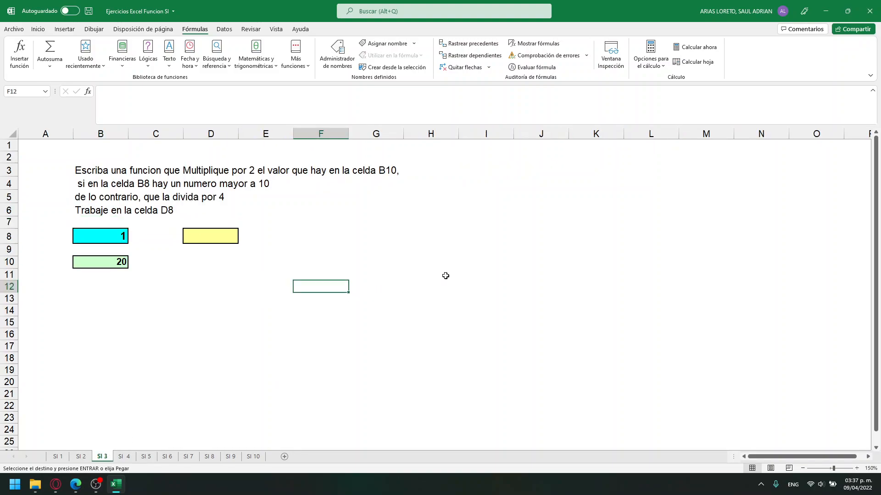
click(448, 243)
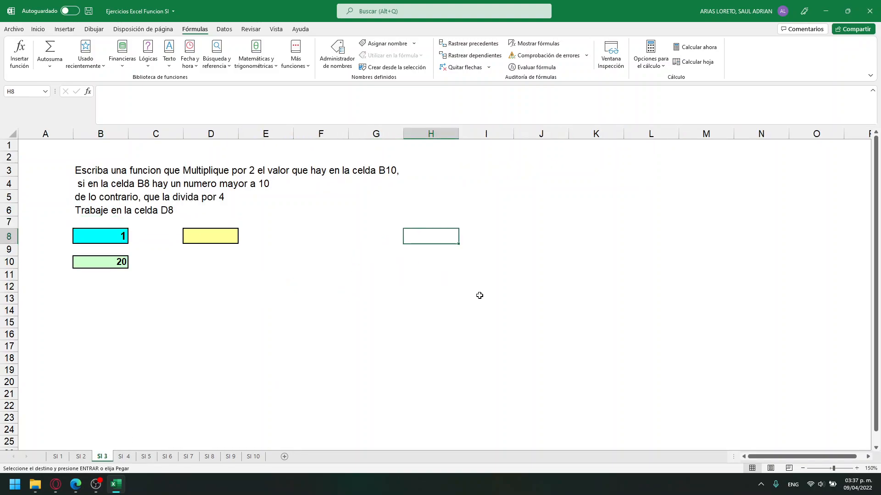
key(ctrl+v)
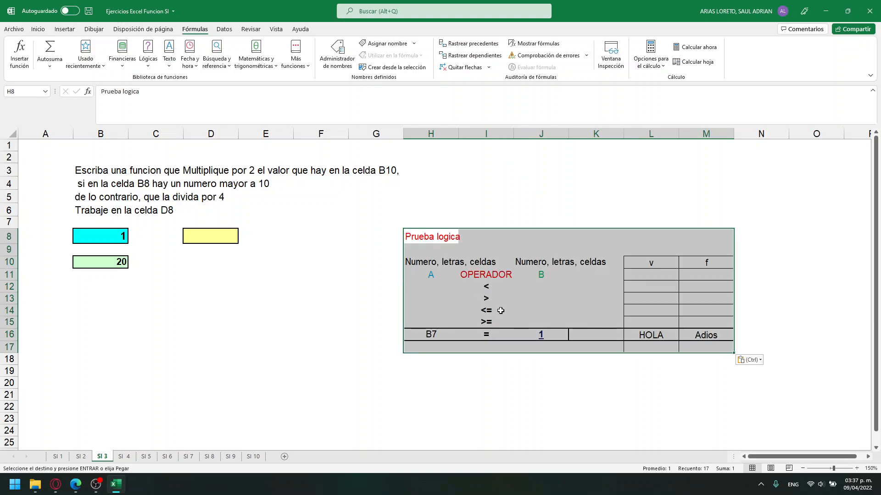
click(570, 398)
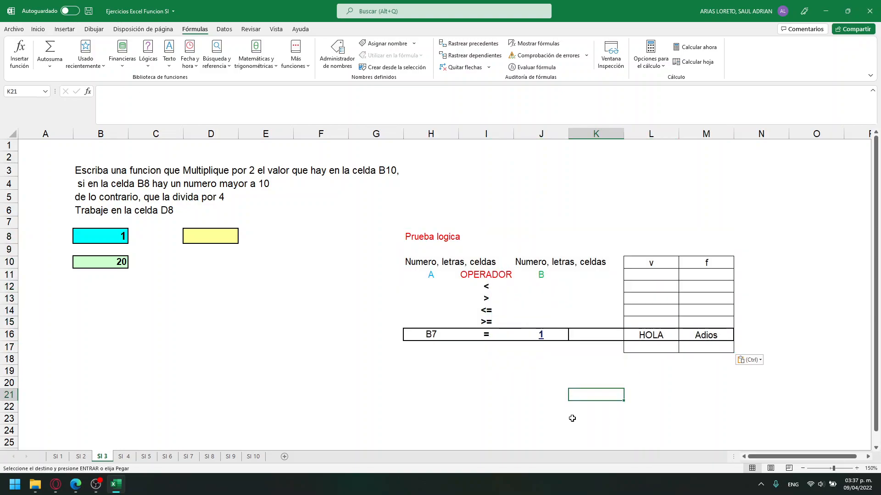
Clear the old logical-test operands B7 and 1 from cells H16 and J16 of the pasted table
click(432, 335)
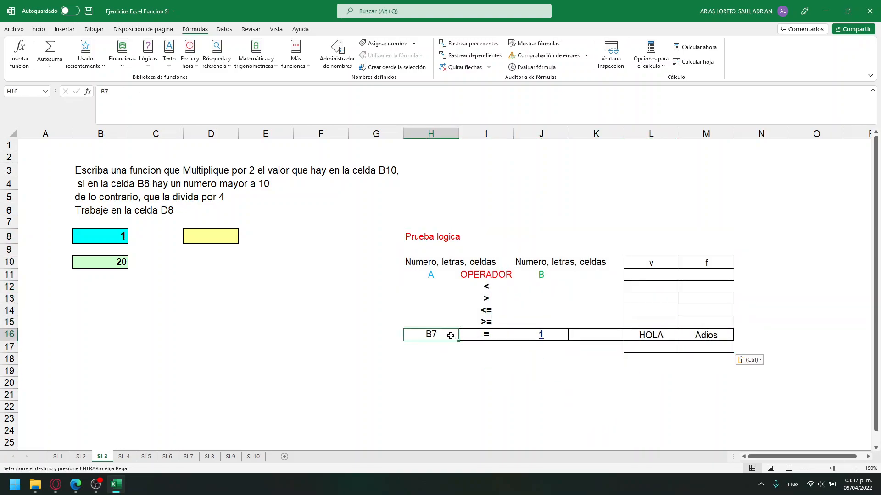
key(Delete)
click(529, 337)
key(Delete)
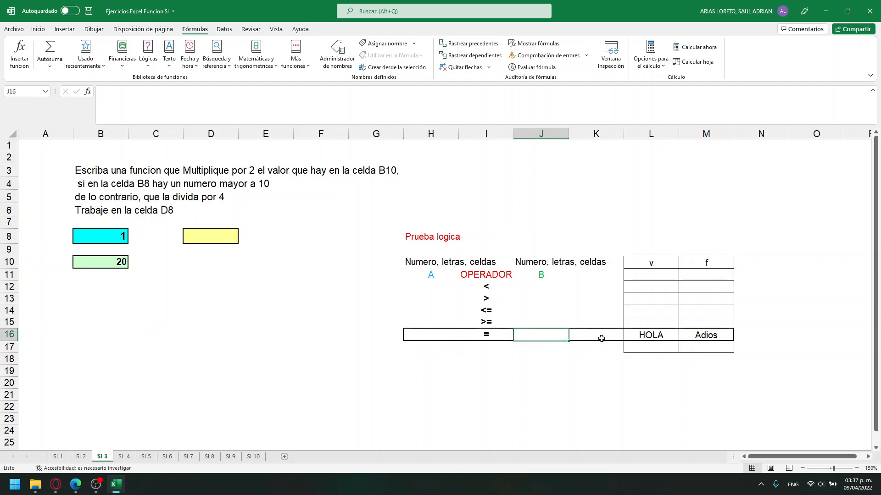
Remove all borders from the pasted logical-test table in H10:M17
drag(426, 263, 706, 351)
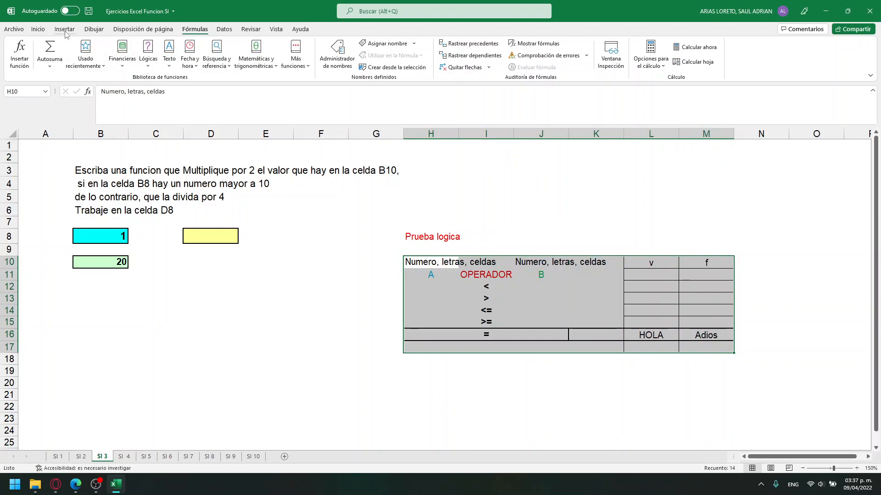
click(39, 29)
click(173, 61)
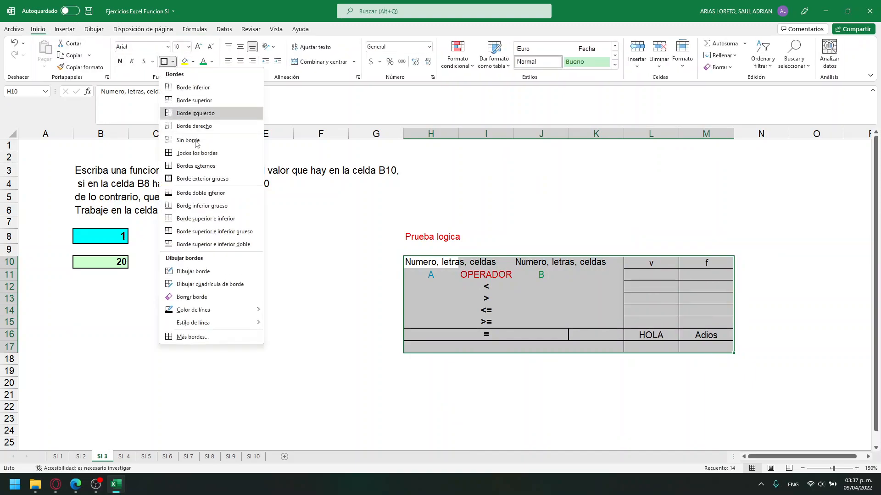
click(193, 140)
click(351, 357)
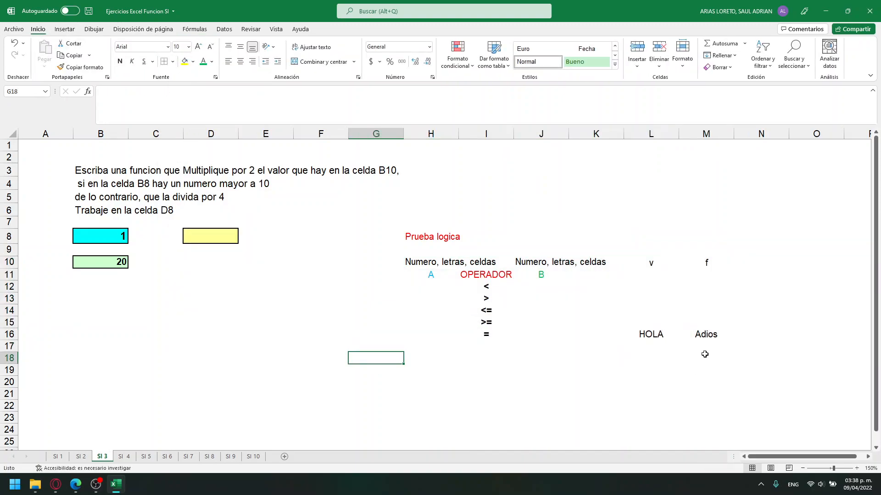
Clear the old results HOLA and Adios from cells L16:M16
drag(625, 334, 707, 335)
key(Delete)
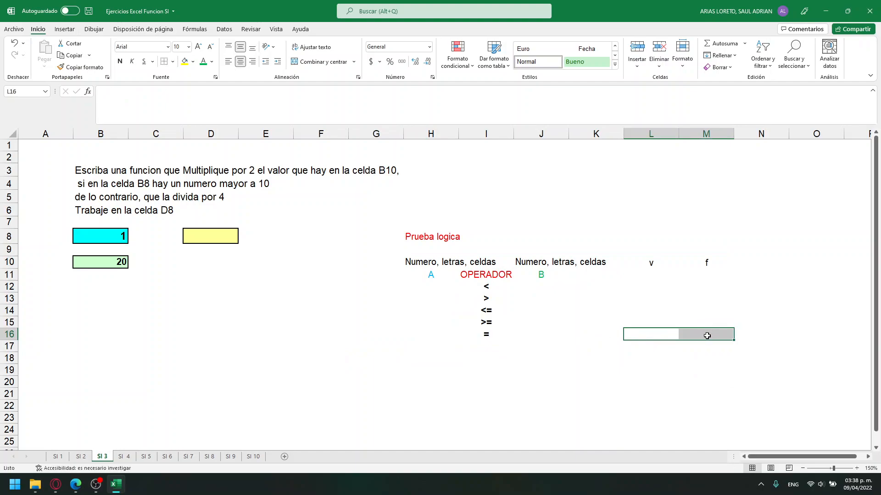
click(614, 368)
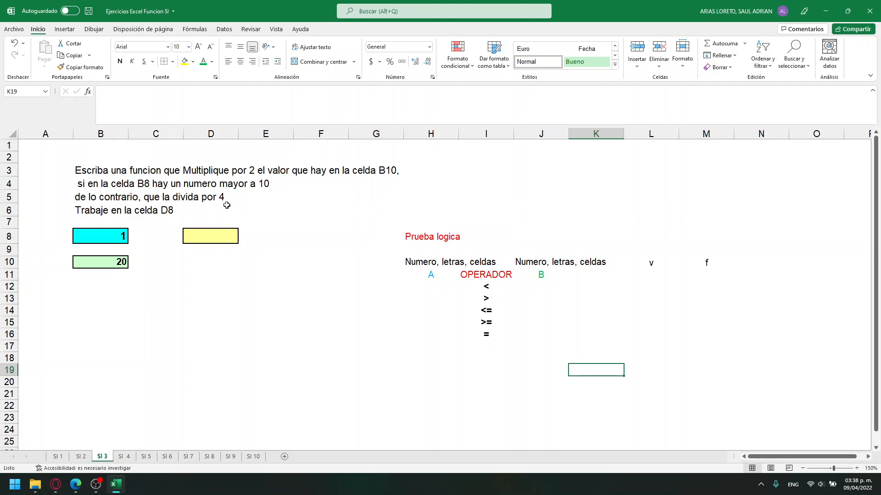
Write the logical test in the row of the > operator, with B8 in H13 and 10 in J13
click(224, 239)
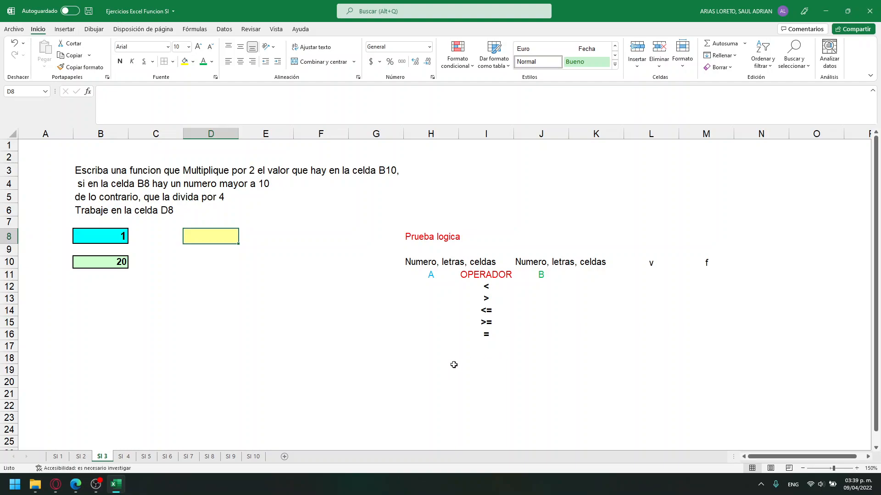
click(490, 298)
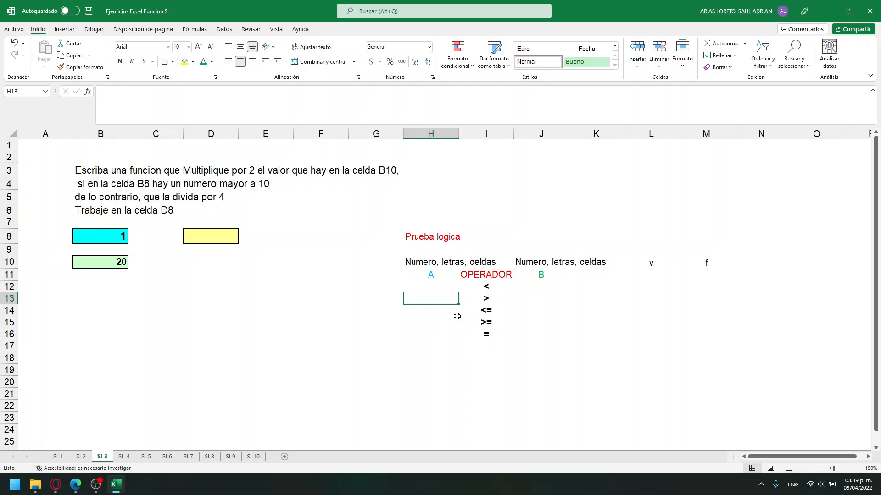
text(B8)
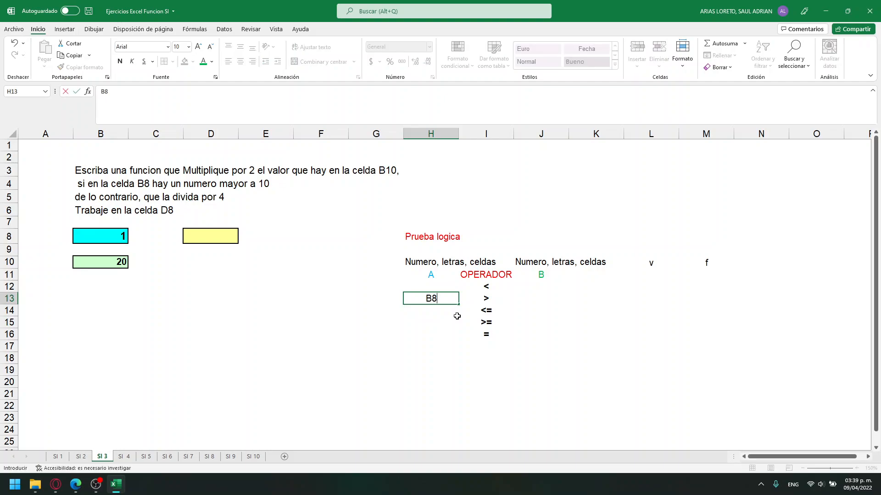
key(Tab)
key(Tab)
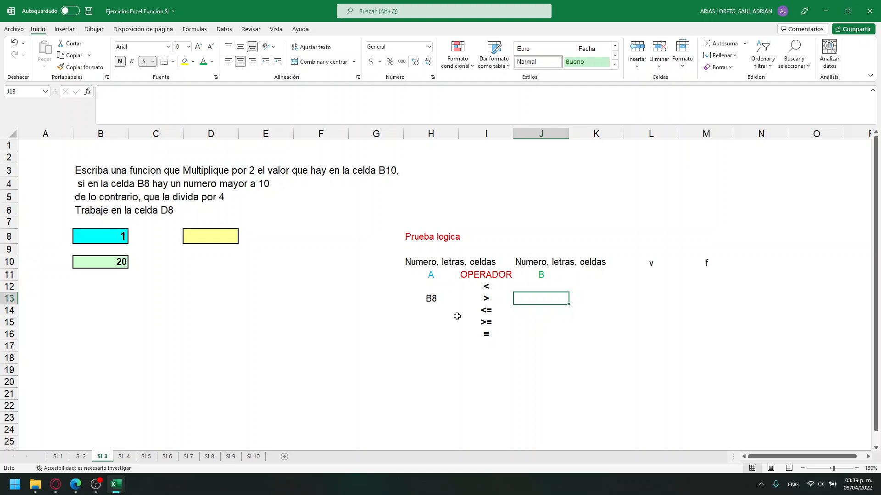
text(10)
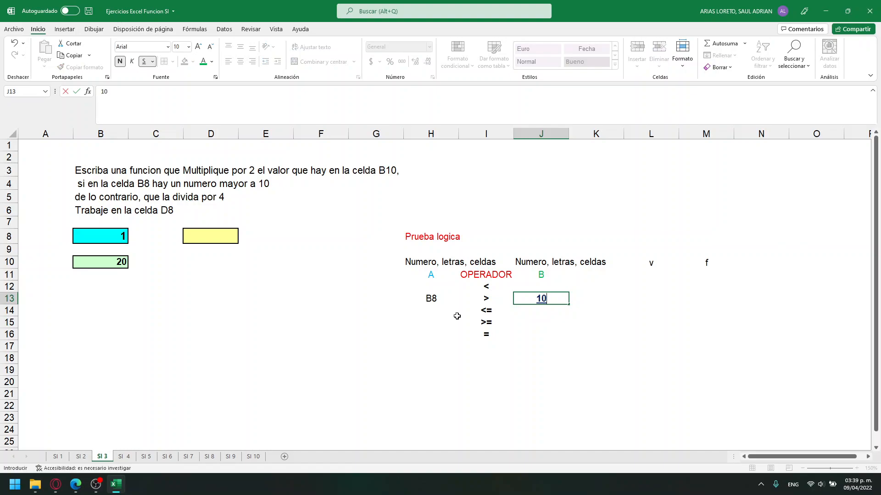
click(144, 186)
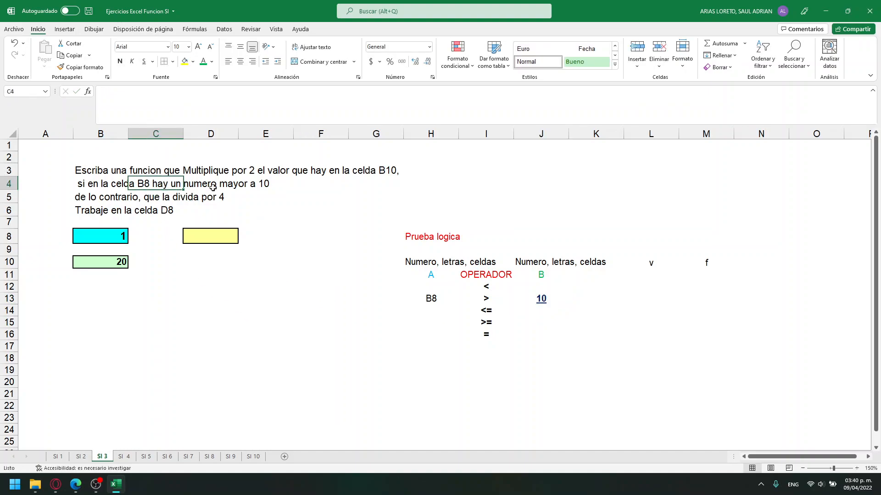
Compare the condition in the exercise statement in row 4 with the operands and operator of the logical test in row 13
click(235, 185)
click(264, 190)
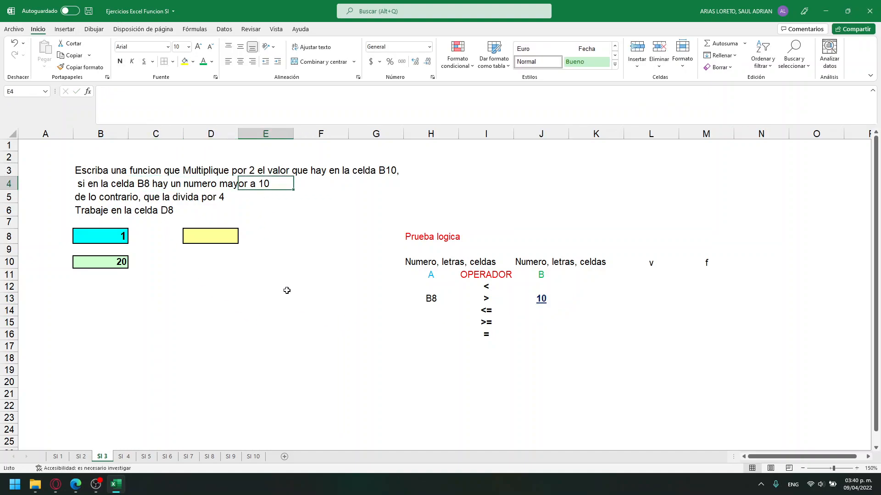
click(436, 304)
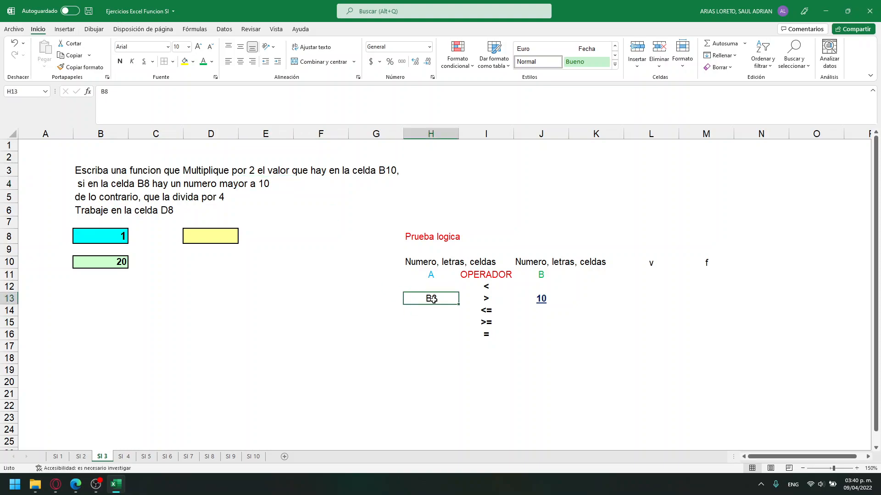
click(488, 298)
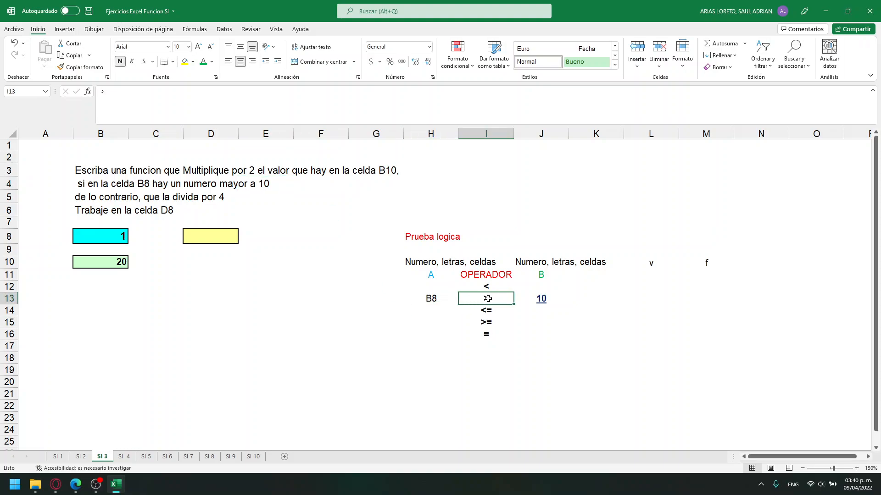
click(546, 304)
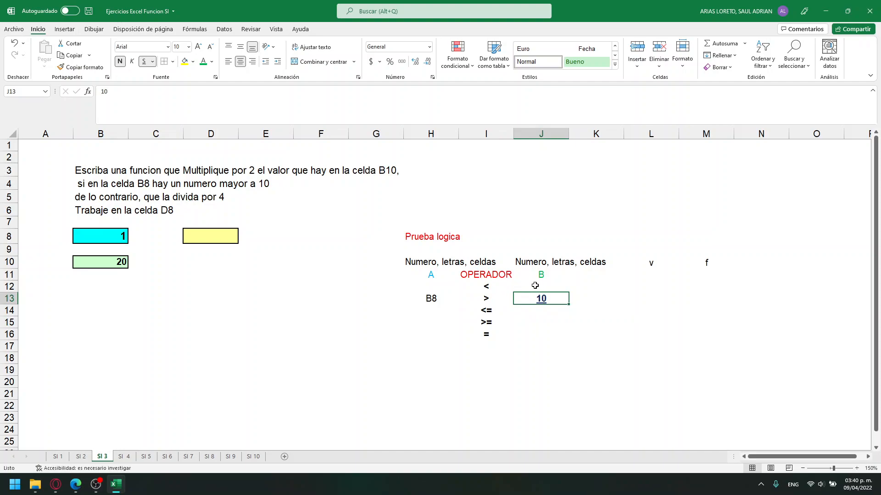
click(436, 300)
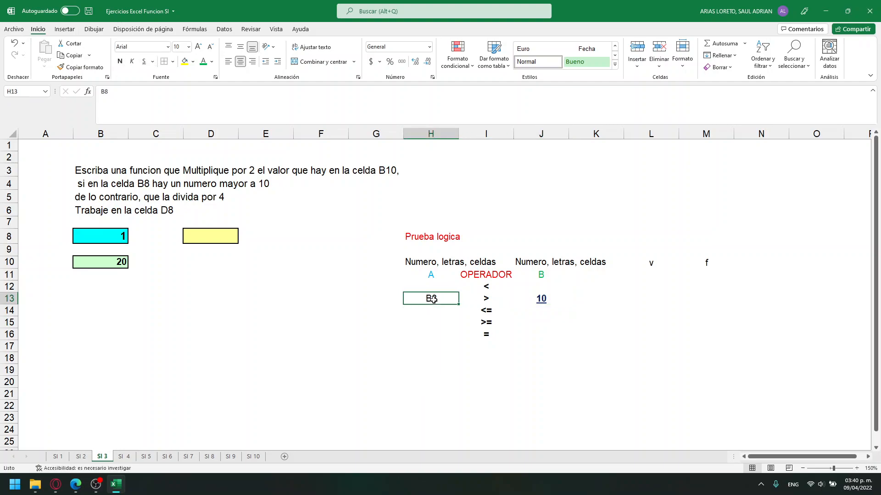
click(491, 300)
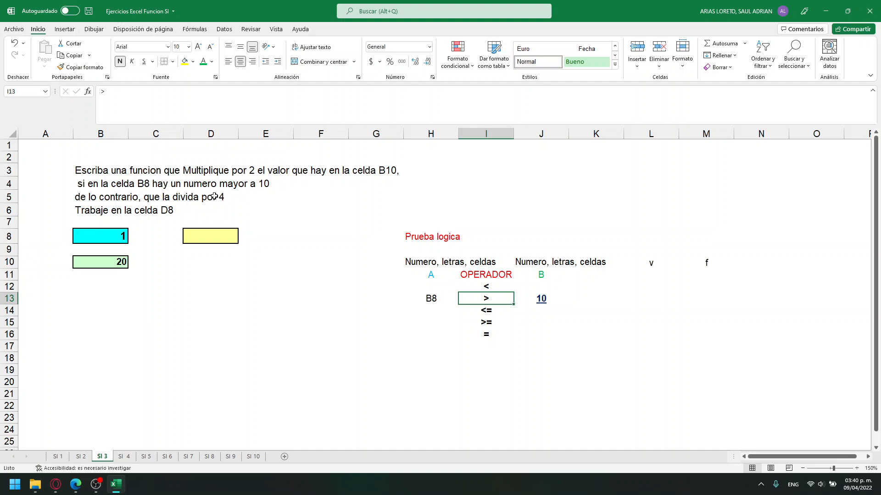
click(250, 187)
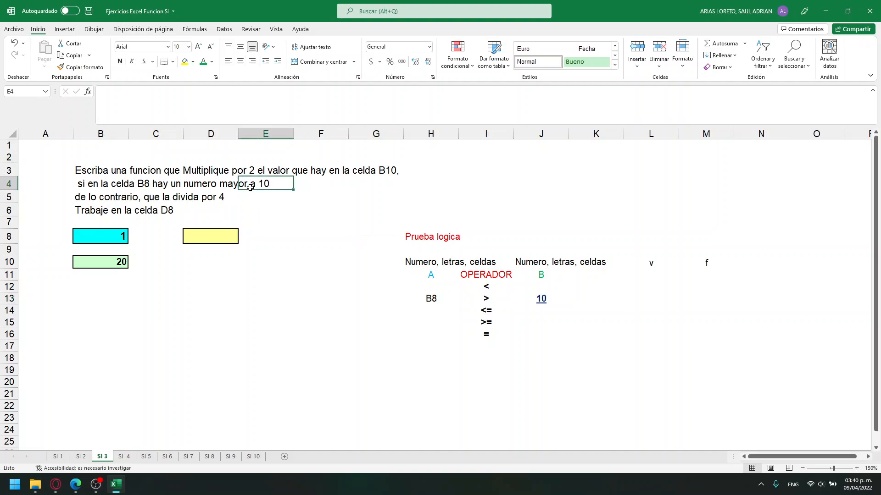
click(146, 190)
click(246, 190)
click(542, 298)
Enter B10*2 as the true result in L13 and B10/4 as the false result in M13
click(647, 299)
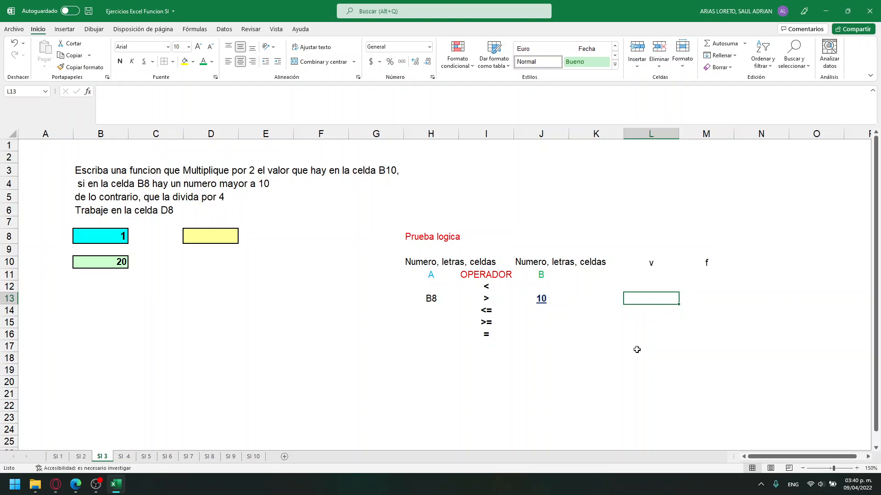
text(b)
key(BackSpace)
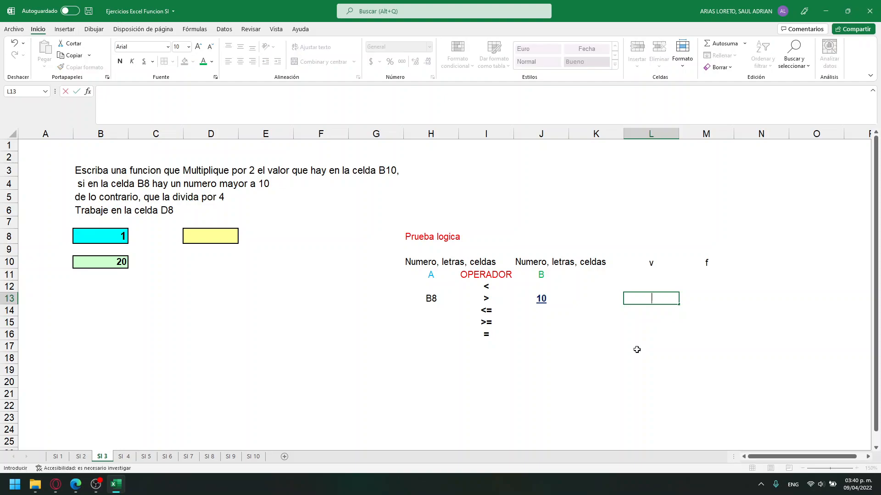
text(B10*2)
key(Tab)
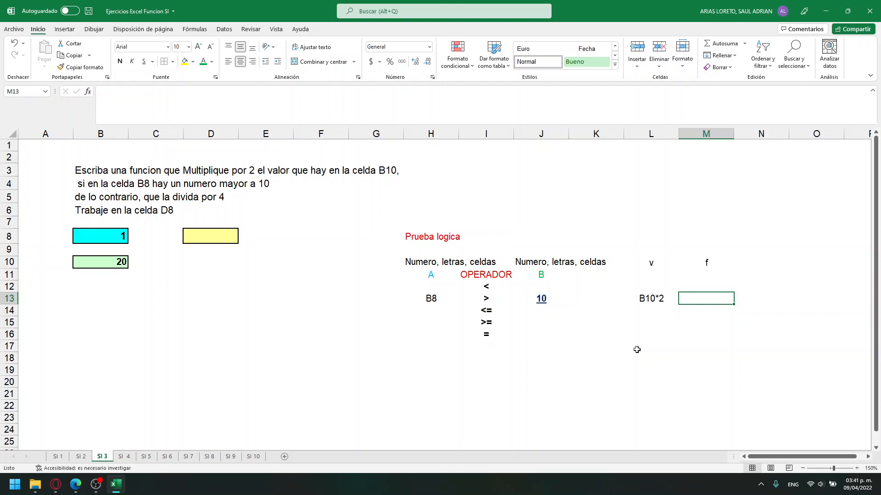
text(B10/)
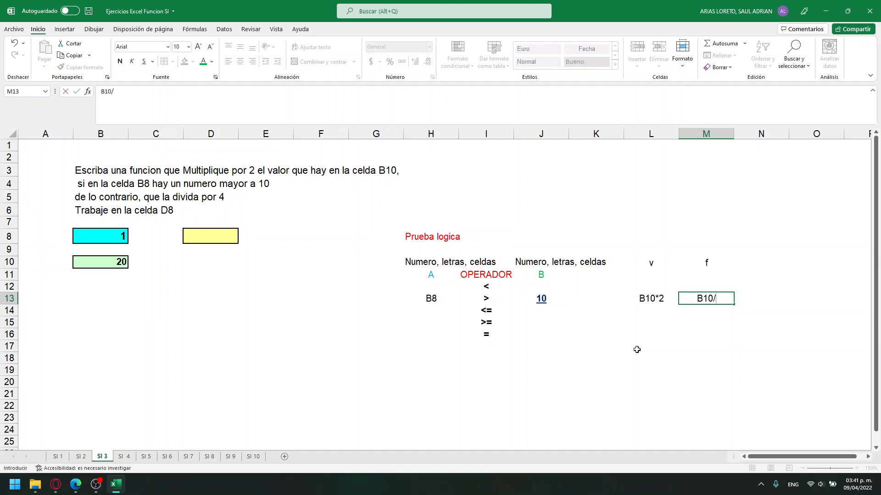
text(4)
key(Return)
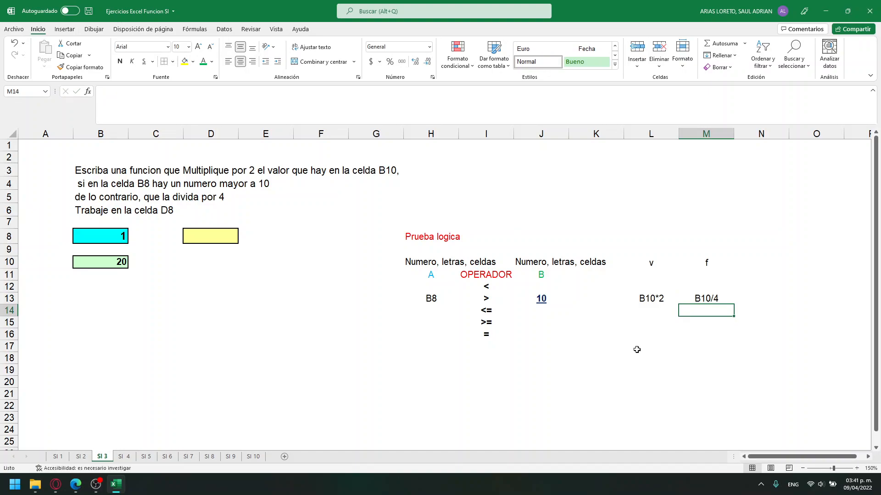
Insert the SI function in D8 with B8>10 as its logical test
click(227, 240)
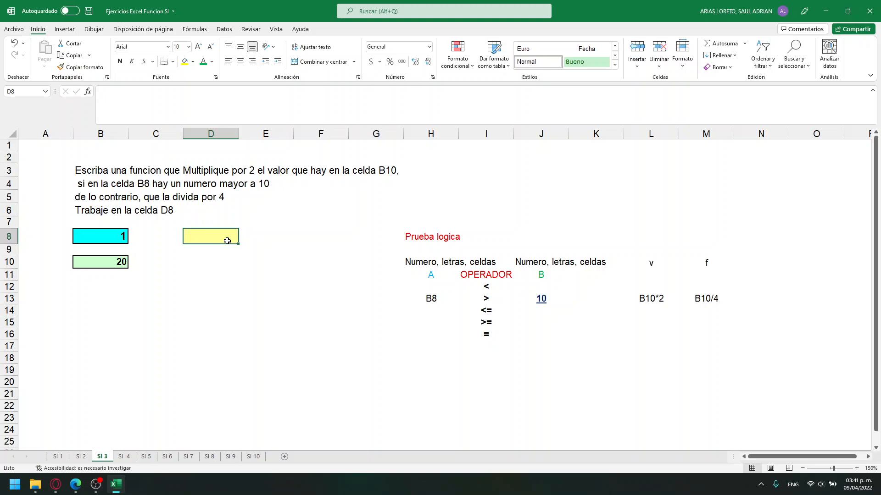
click(191, 30)
click(148, 54)
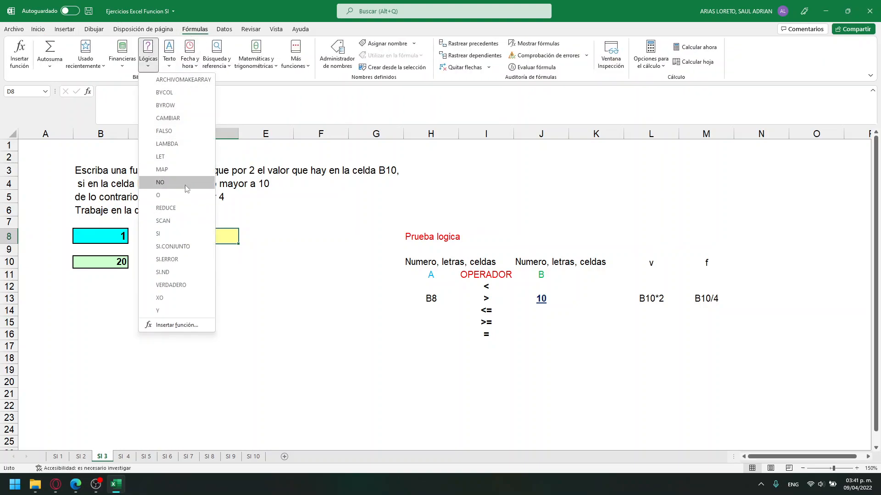
click(177, 234)
drag(222, 236, 214, 115)
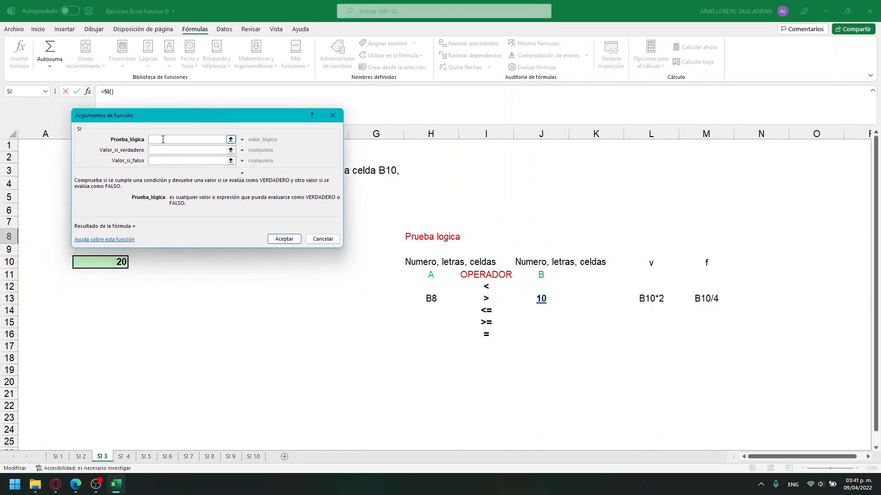
text(B8>10)
key(Tab)
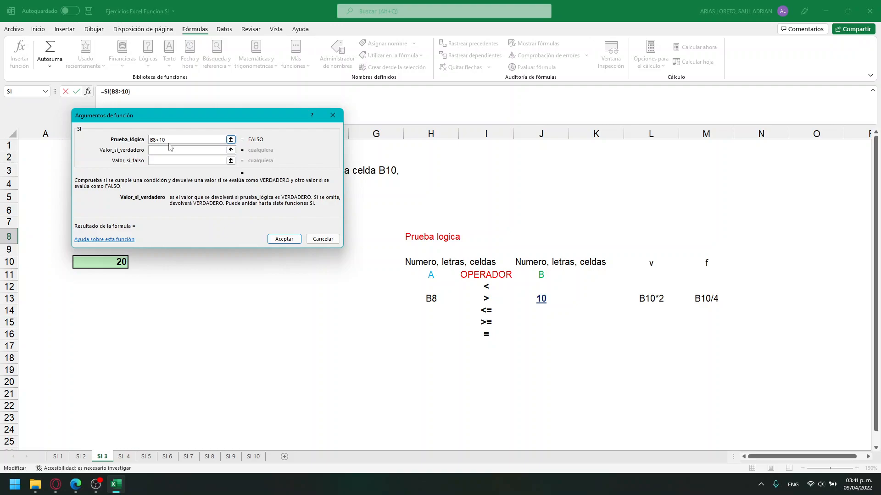
Complete the SI function with B10*2 as the value if true and B10/4 as the value if false
text(B10*2)
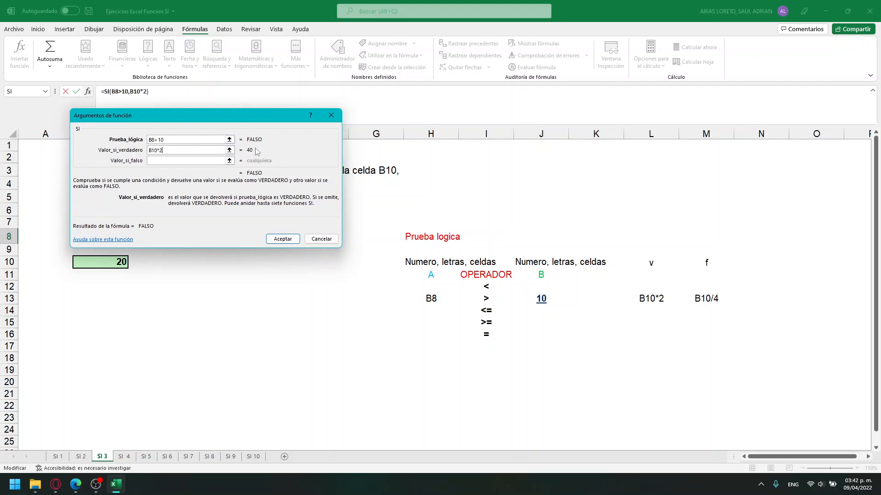
click(184, 160)
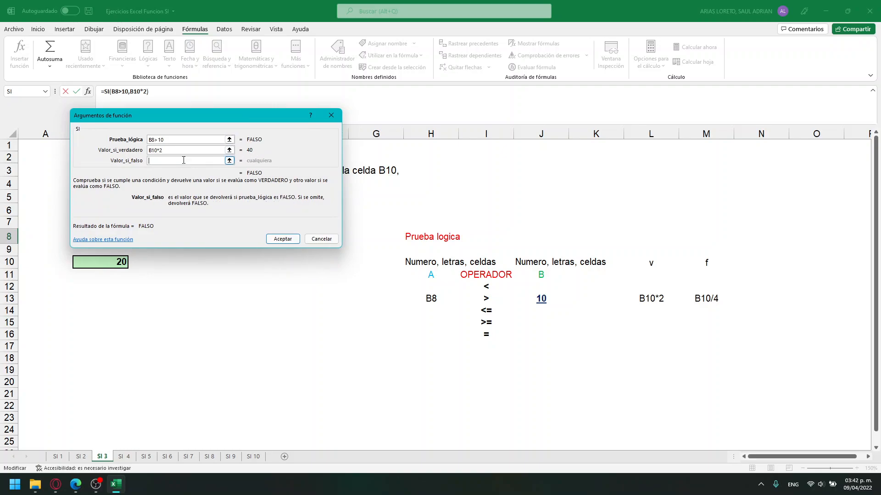
text(B10/4)
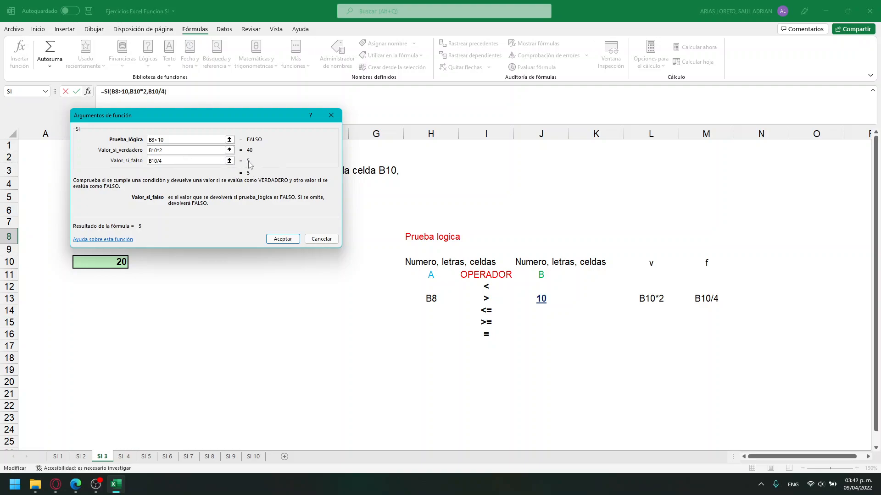
drag(239, 167, 242, 183)
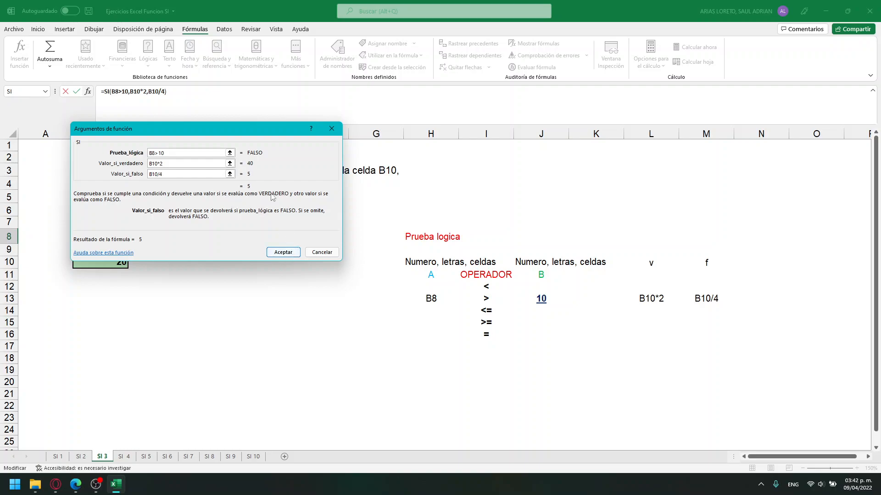
drag(239, 137, 216, 260)
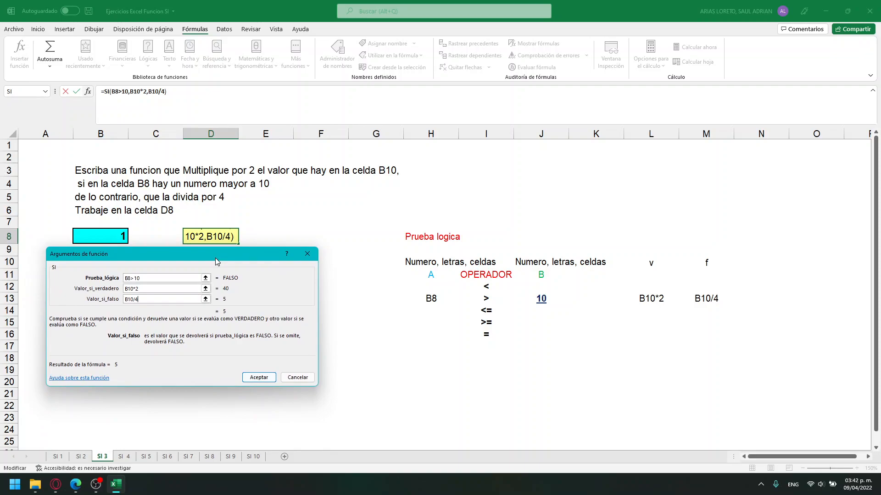
drag(216, 258, 545, 118)
click(588, 238)
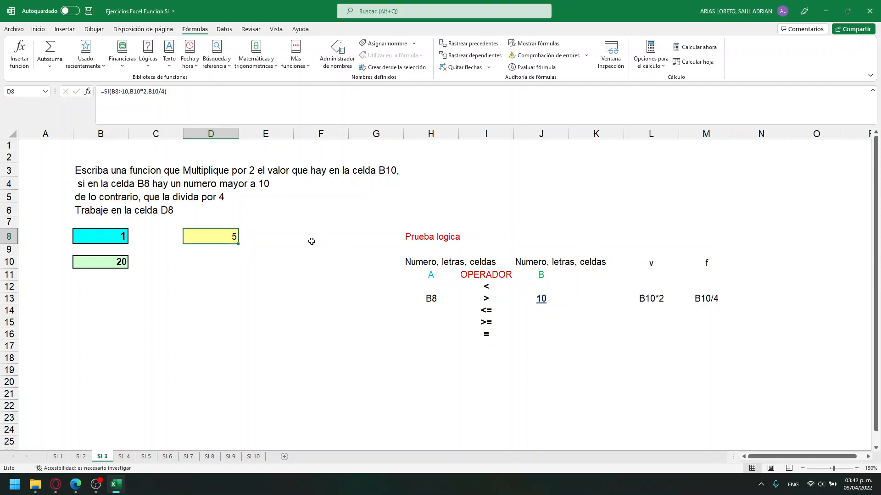
Set B8 to 11 to test the true case, and review the formula in D8 against the logical test table
click(122, 269)
click(188, 244)
click(98, 234)
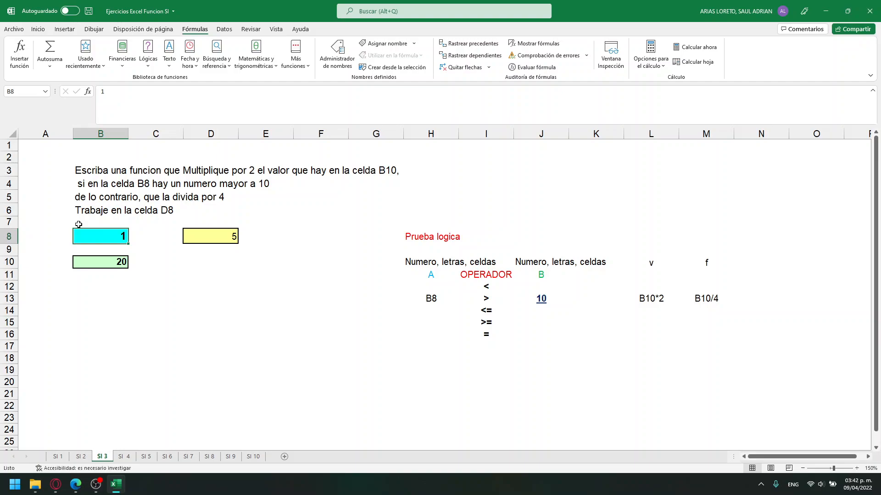
text(11)
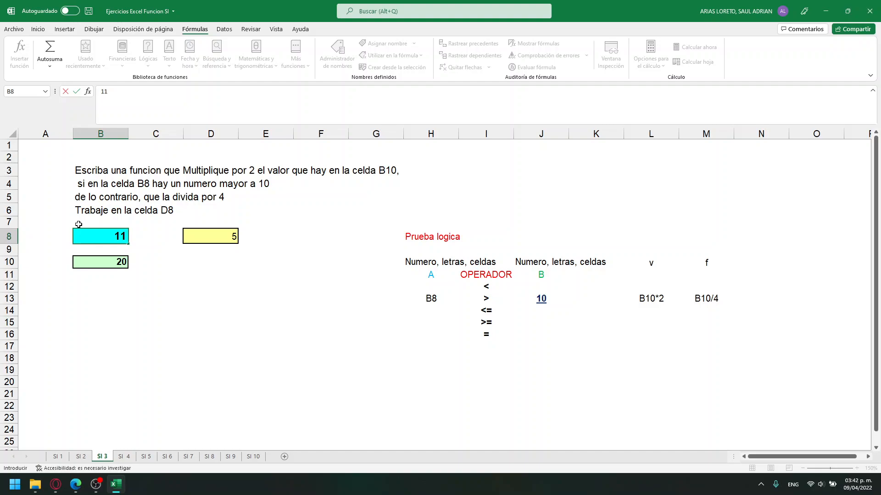
key(Return)
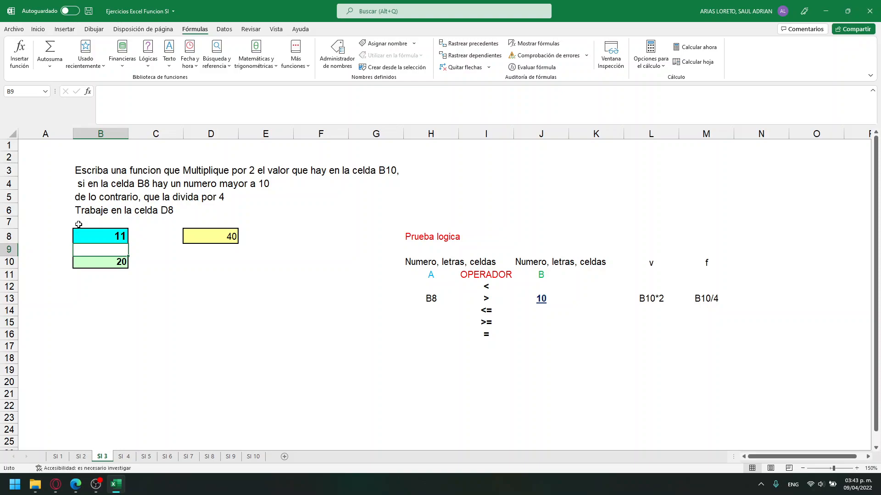
drag(434, 263, 705, 336)
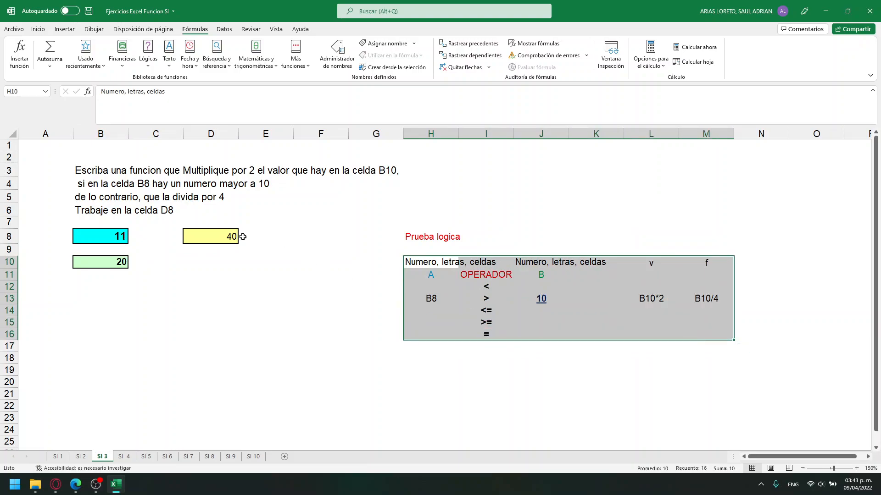
click(194, 237)
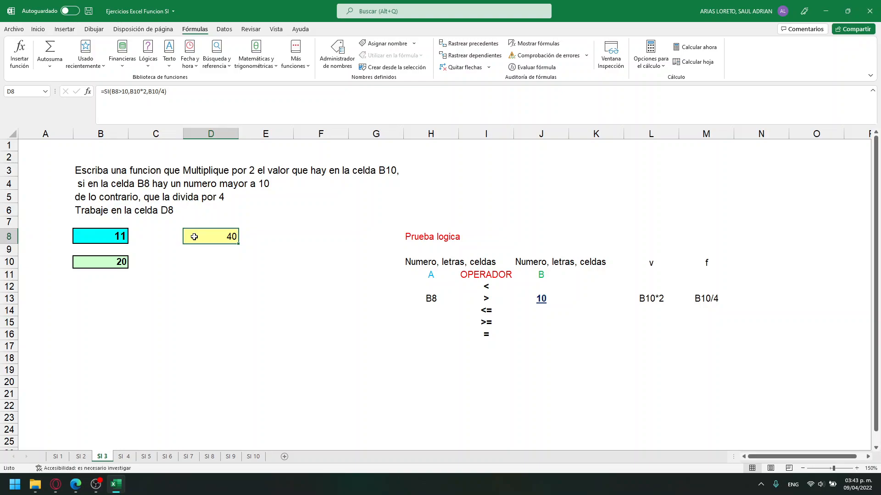
Switch to Google Classroom in Opera and look through Practica 3 excel.pdf in the instructions of Actividad 2
click(55, 485)
click(263, 448)
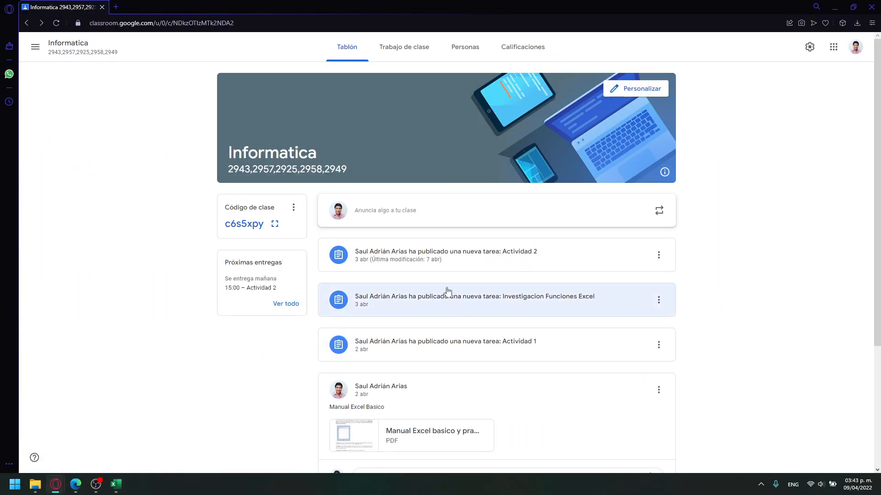
click(456, 252)
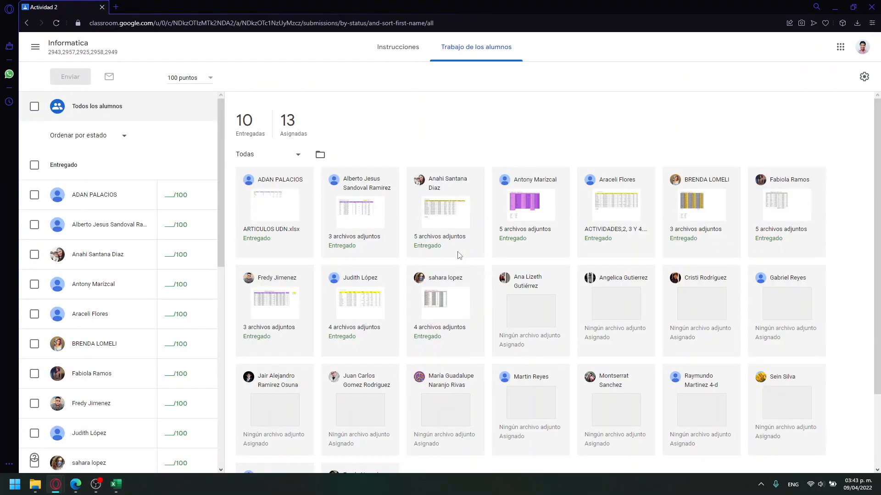
click(390, 49)
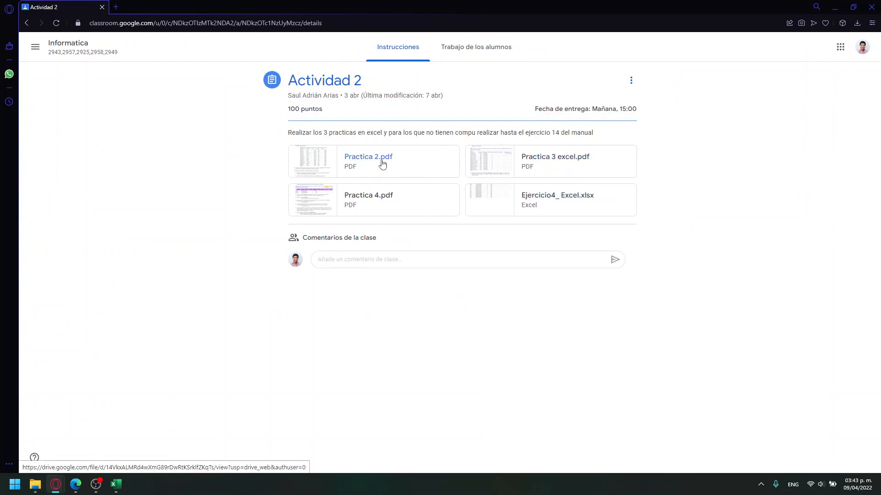
click(563, 166)
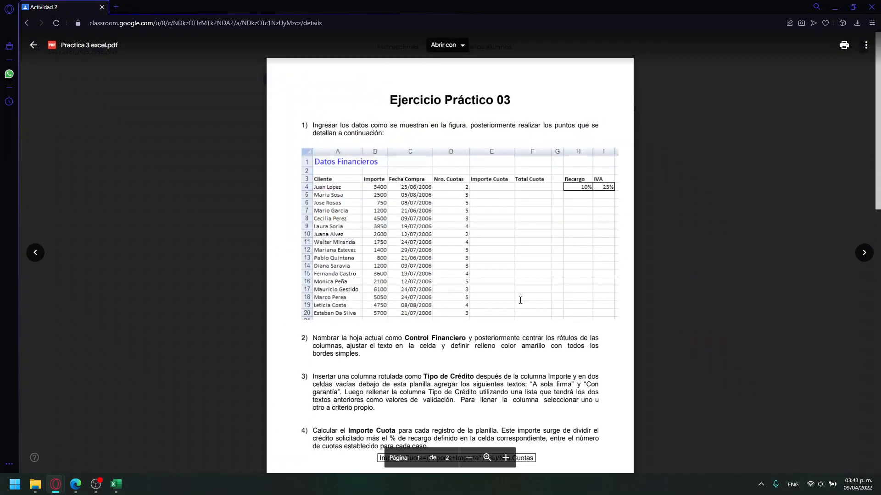
scroll(520, 301, down, 3)
scroll(520, 301, up, 3)
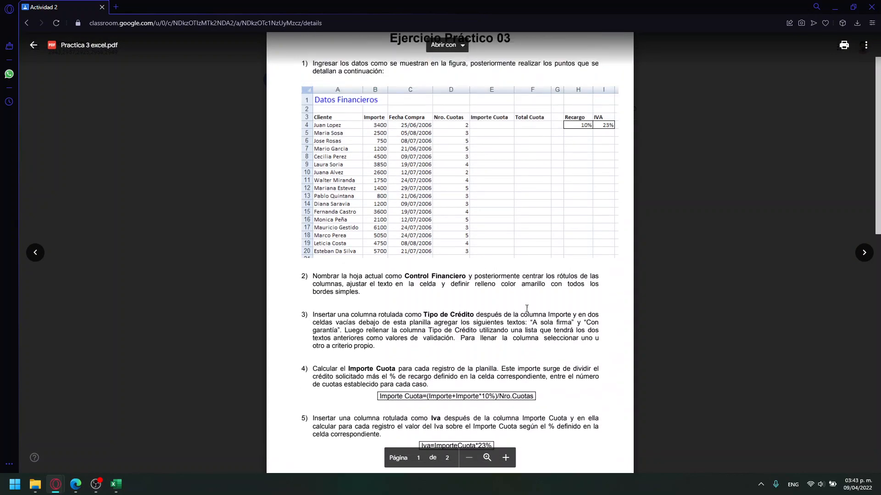
click(34, 45)
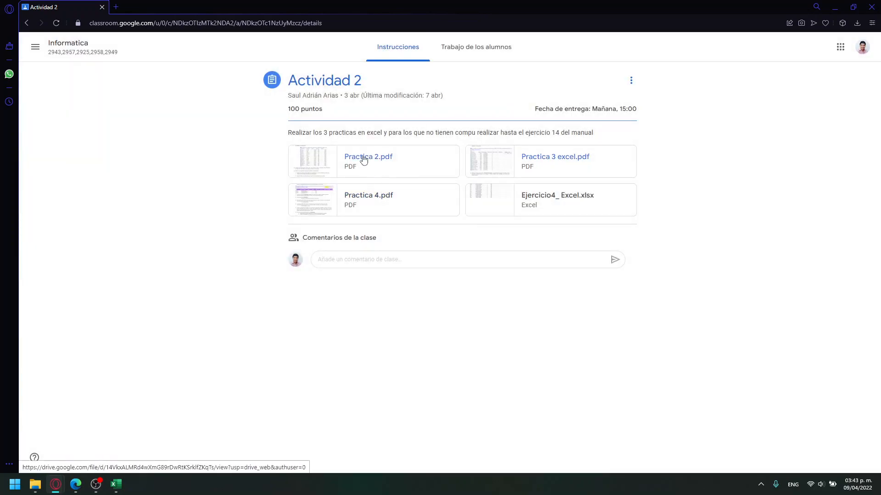
Open Practica 2.pdf and examine point 3c on the date format against the F_Nac column of the sample table
click(362, 157)
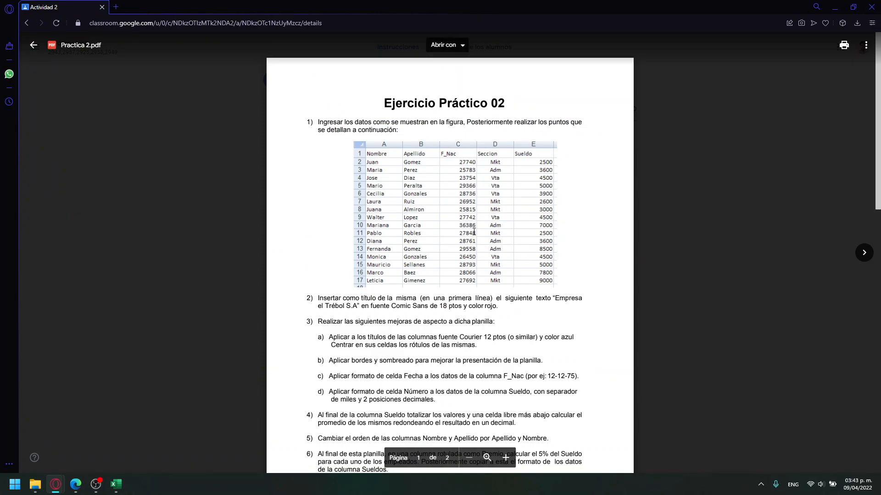
scroll(518, 230, down, 4)
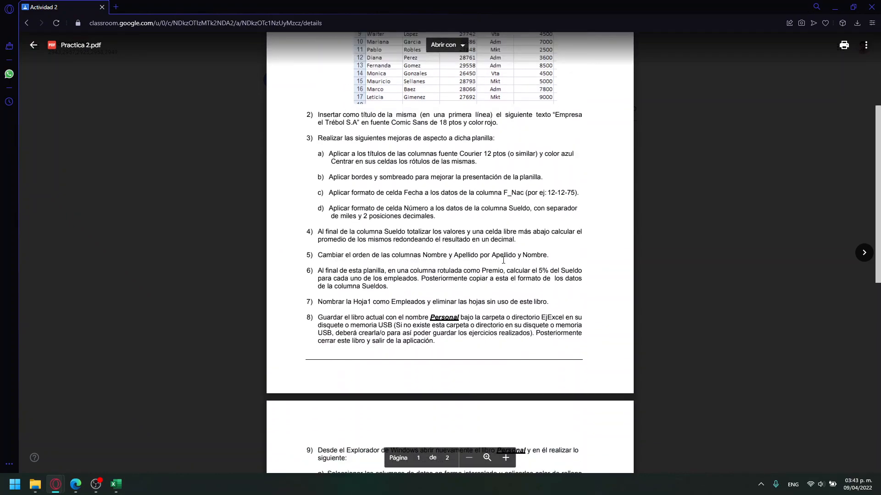
drag(329, 192, 514, 194)
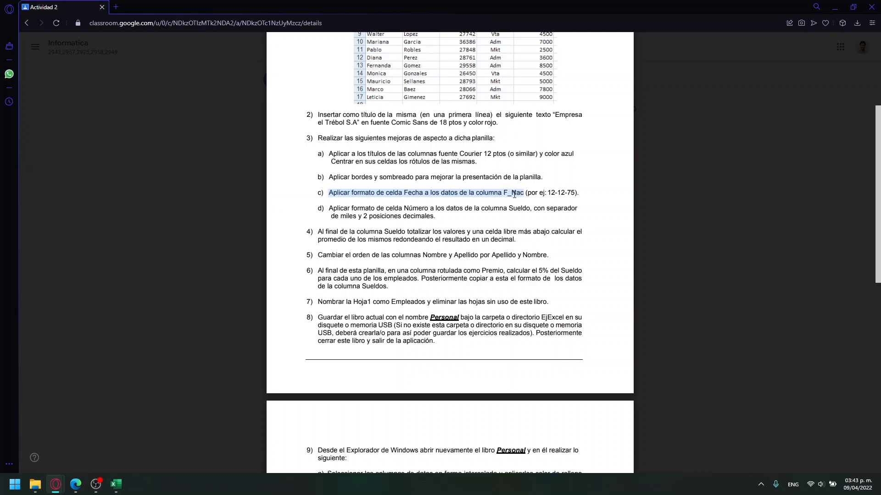
scroll(516, 202, up, 1)
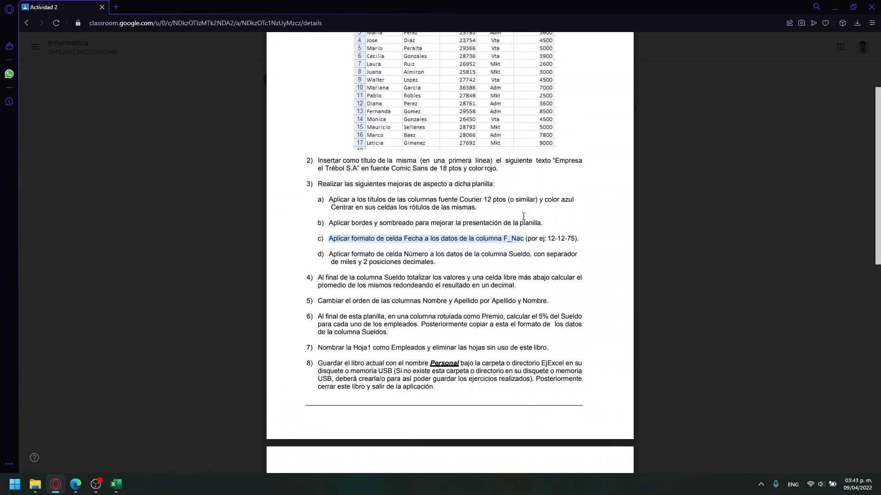
scroll(525, 276, up, 1)
drag(505, 287, 519, 286)
click(502, 285)
scroll(531, 289, up, 2)
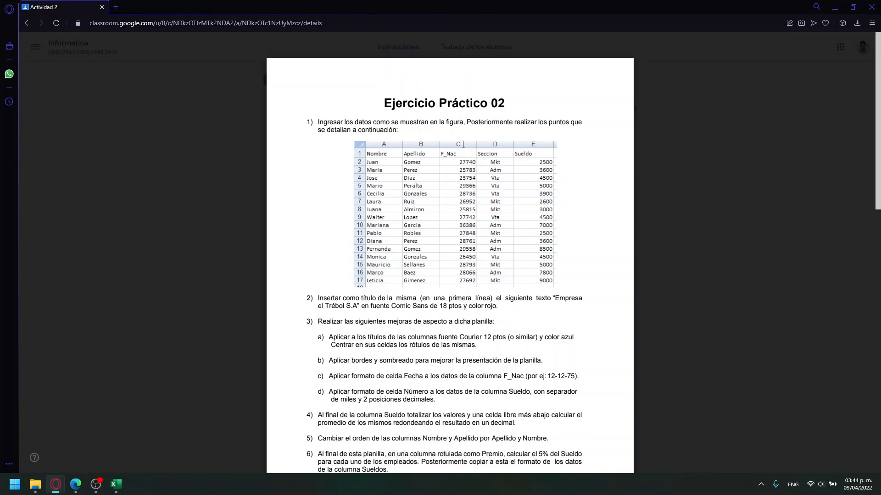
scroll(500, 285, down, 2)
double_click(506, 284)
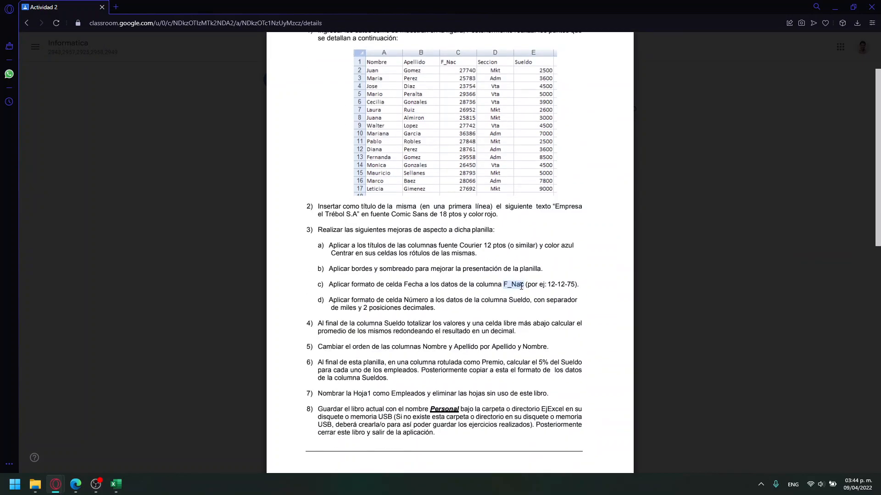
click(403, 287)
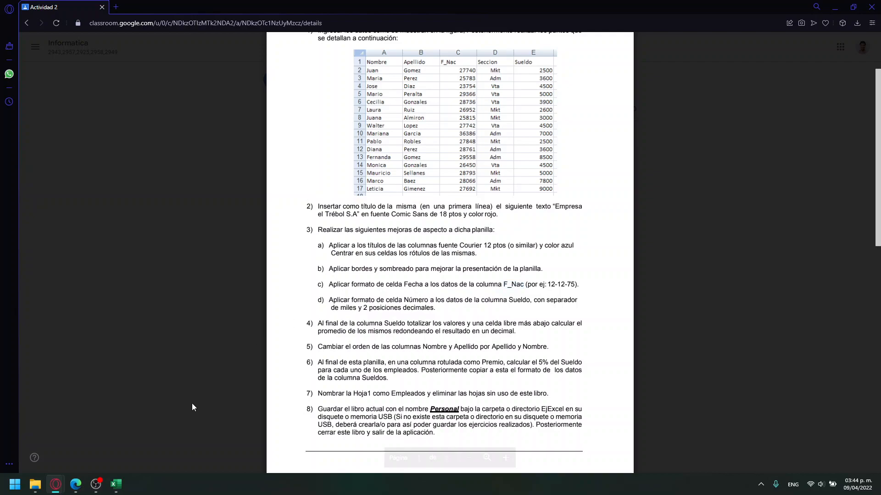
Switch back to Excel and display the number formats available for D8, including Fecha corta
click(117, 484)
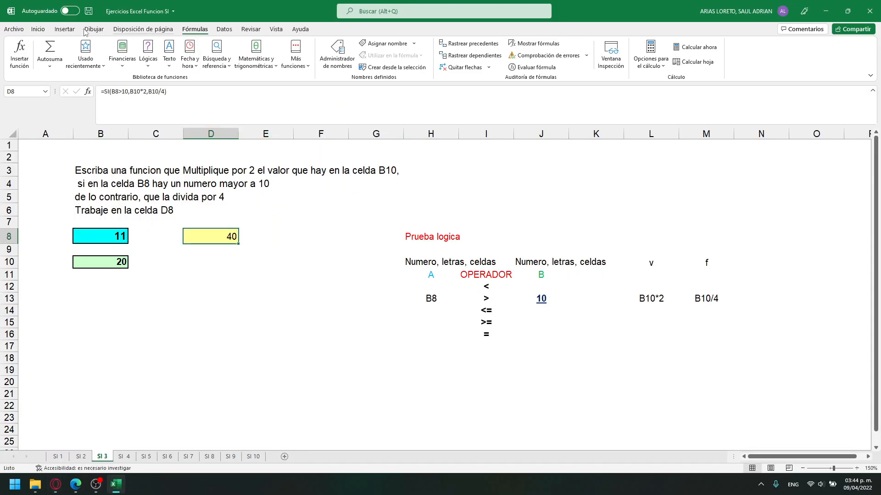
click(66, 30)
click(39, 30)
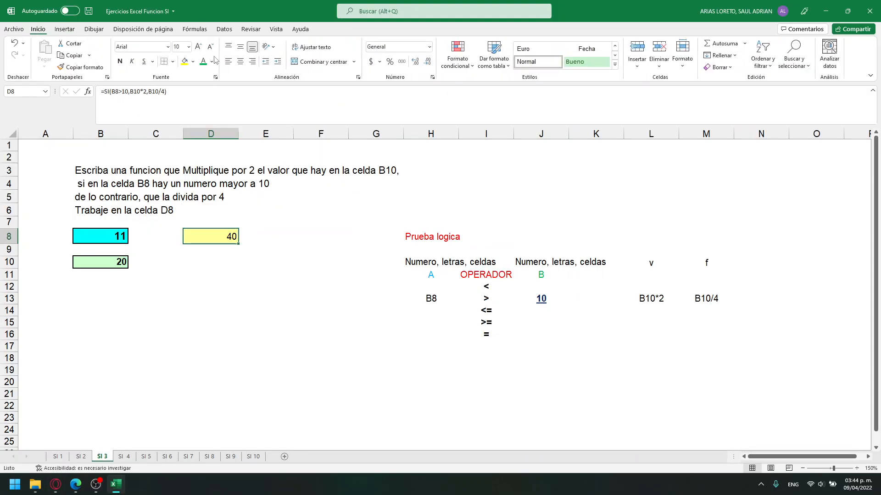
click(429, 47)
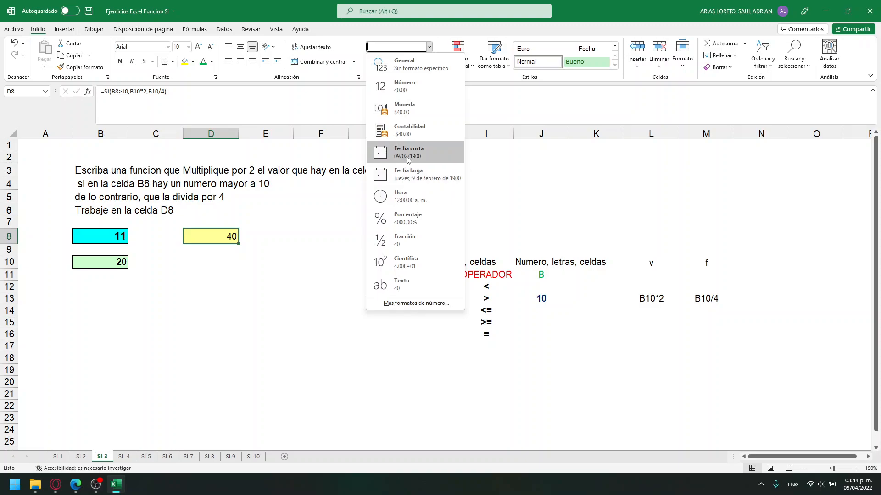
Return to Practica 2.pdf in Opera, highlight the example date in point 3c, and leave the document
click(55, 484)
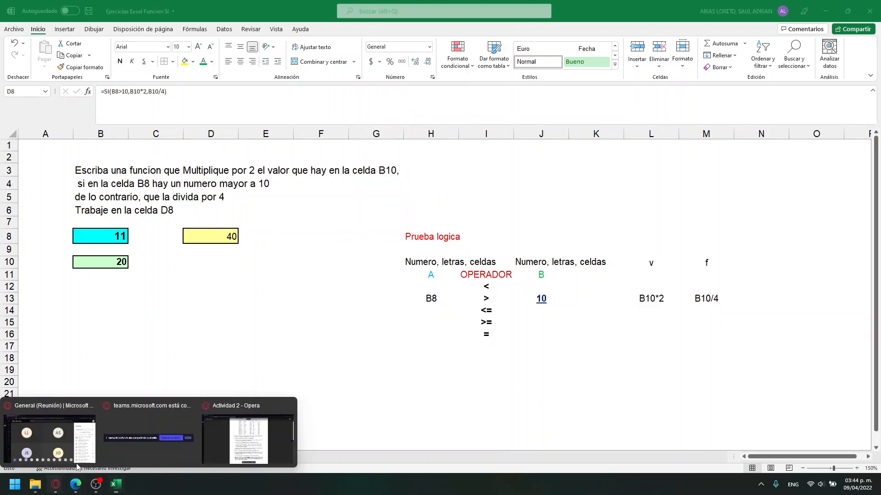
click(247, 441)
drag(547, 285, 573, 284)
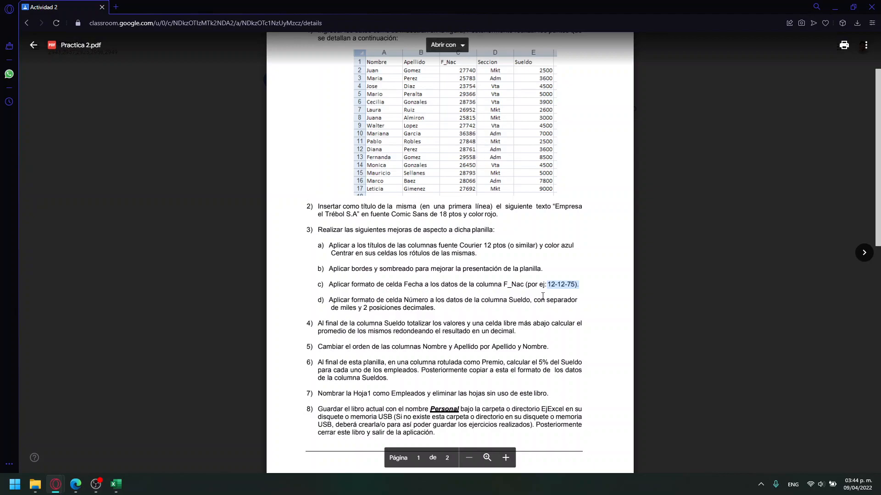
click(177, 230)
click(177, 230)
Open Practica 3 excel.pdf and examine point 4 on calculating Importe Cuota for each record
click(543, 162)
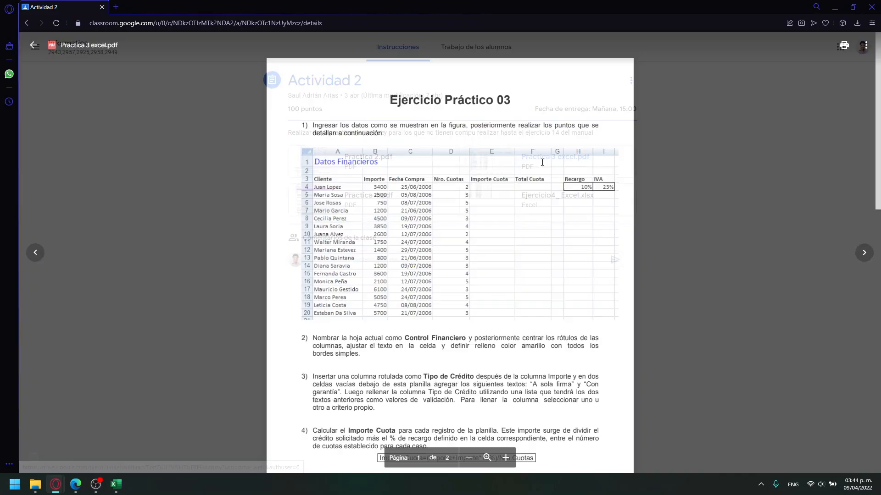
scroll(537, 220, down, 3)
scroll(536, 220, down, 2)
drag(313, 202, 458, 209)
drag(398, 202, 430, 203)
click(477, 204)
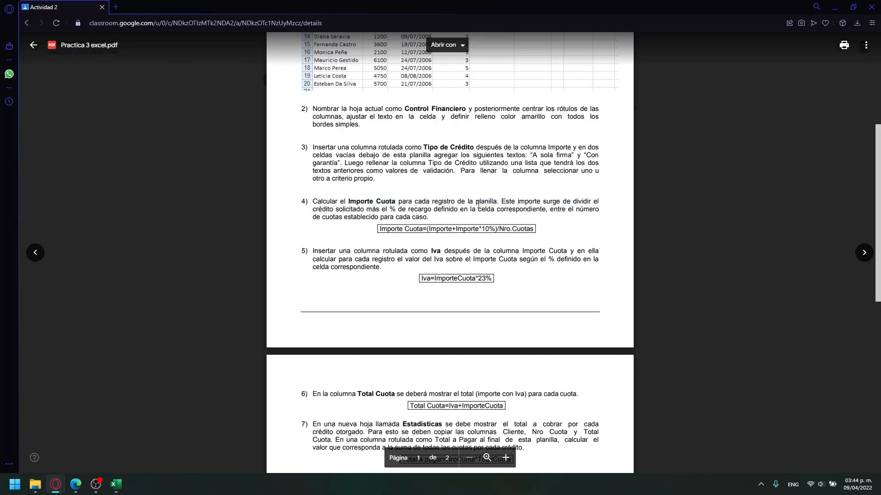
Examine point 4 of Practica 3 excel.pdf, comparing its Importe Cuota explanation and formula with the Importe, Nro. Cuotas and Recargo columns
double_click(551, 201)
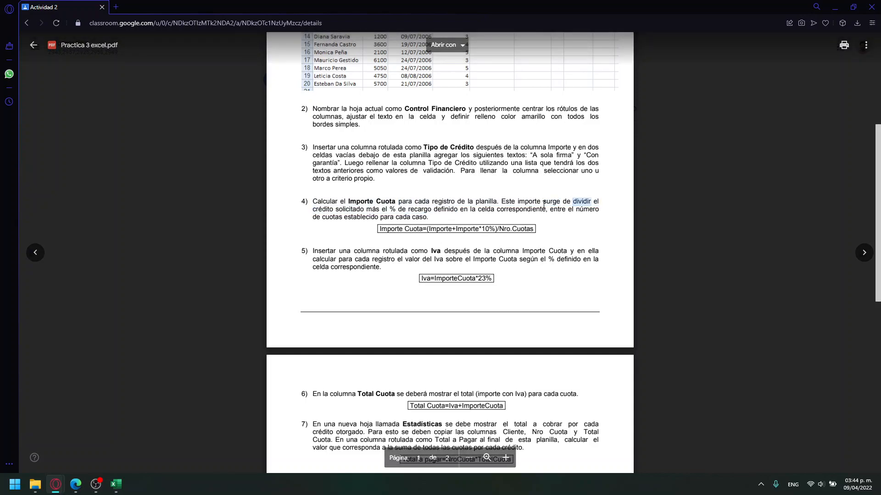
click(377, 211)
drag(377, 211, 394, 210)
click(440, 209)
double_click(524, 211)
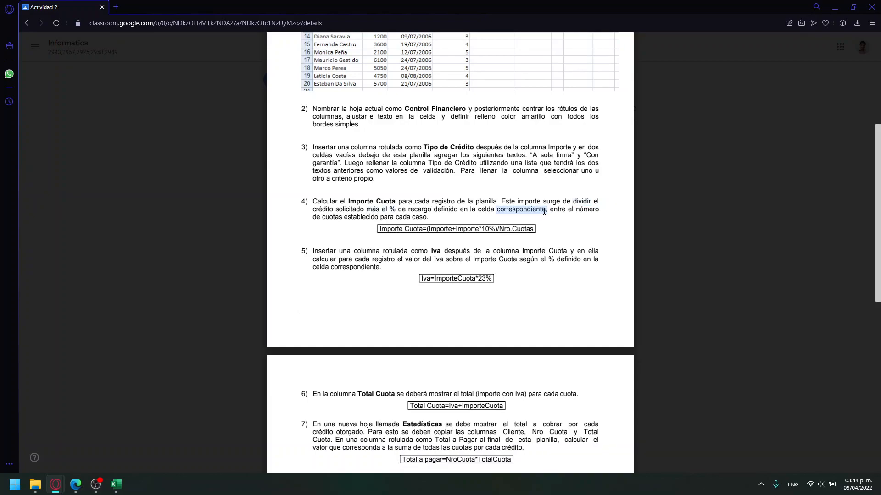
double_click(560, 211)
drag(562, 211, 599, 209)
drag(335, 210, 380, 210)
click(416, 218)
scroll(429, 218, up, 3)
drag(380, 366, 421, 367)
scroll(494, 151, up, 3)
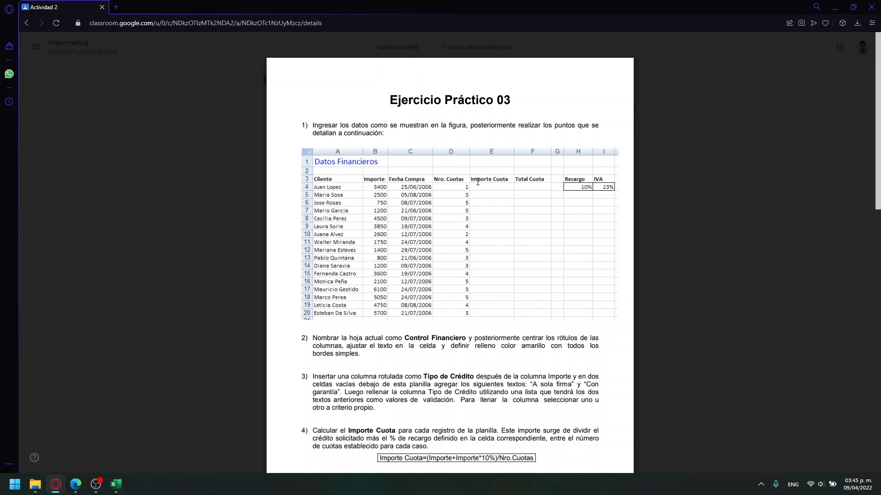
scroll(480, 182, down, 1)
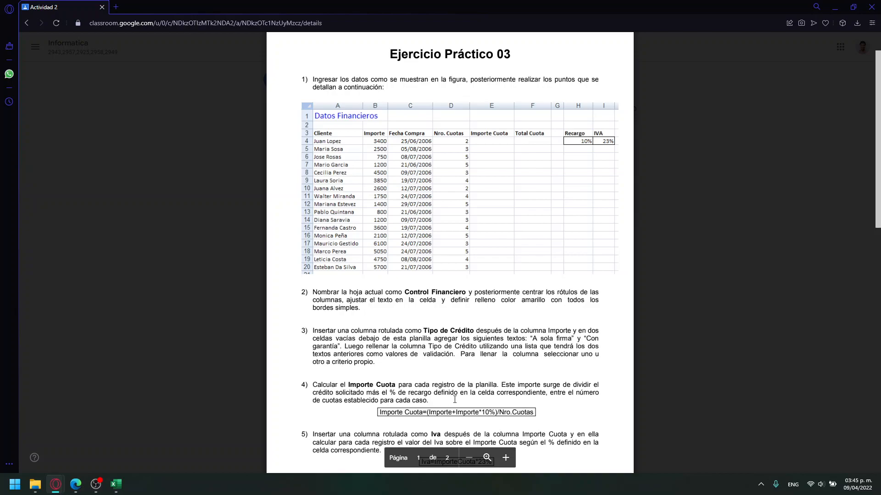
Arrange the browser with the PDF and the Excel workbook side by side on the screen
drag(643, 7, 880, 114)
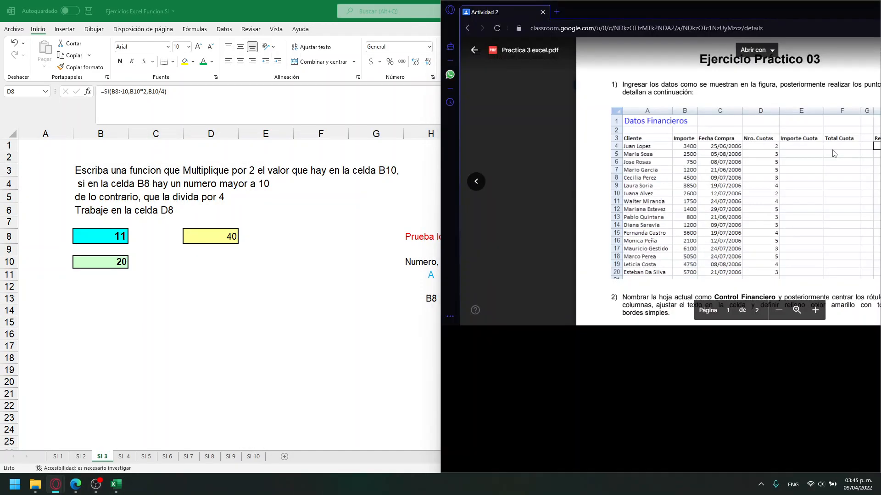
click(171, 123)
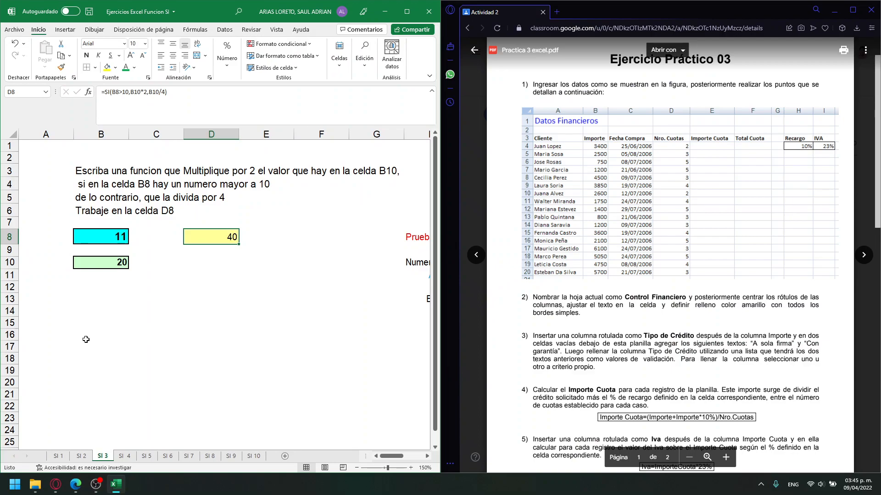
On sheet SI 3, start the Importe Cuota calculation in B16 with (B4+B4*10%, following the formula in point 4
click(87, 338)
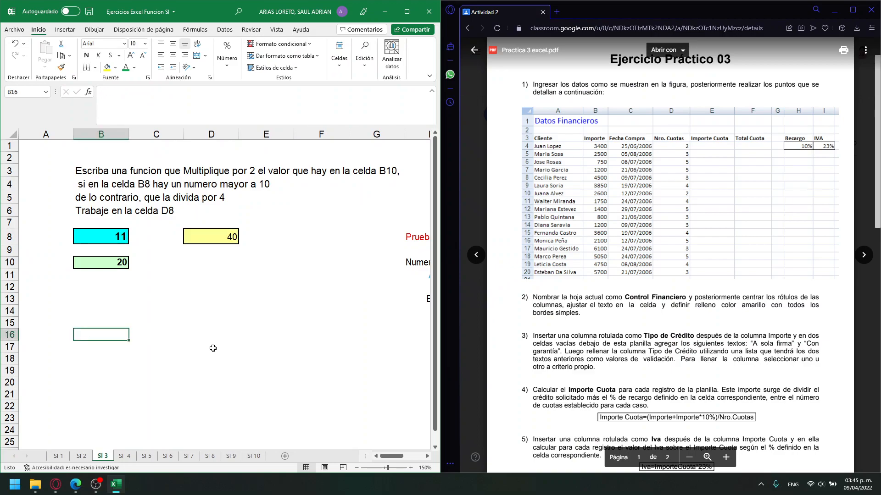
scroll(672, 326, down, 2)
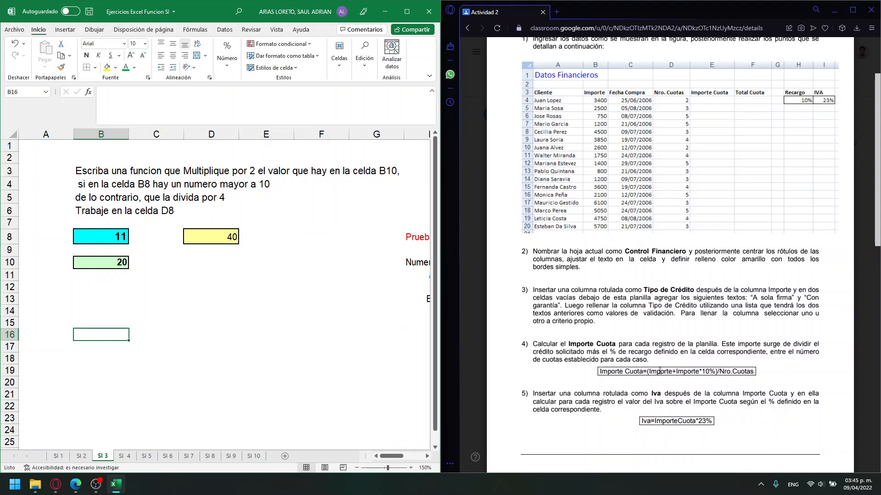
text(()
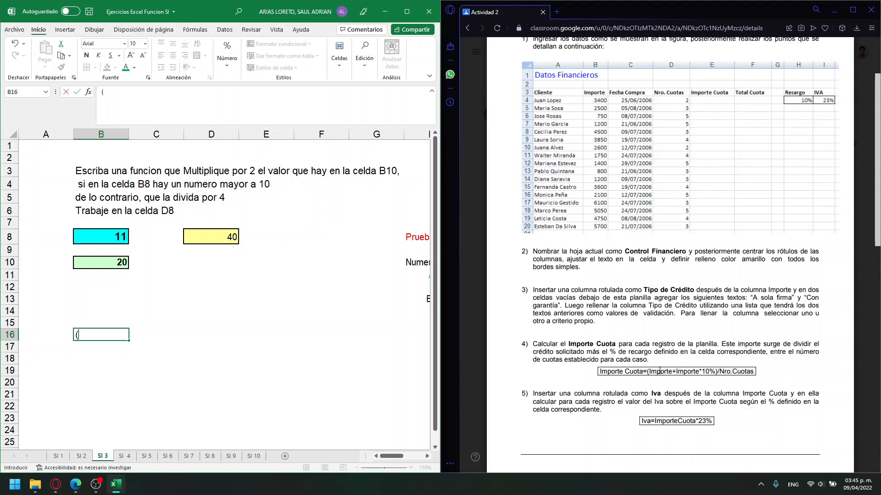
text(B4+B4*10%)
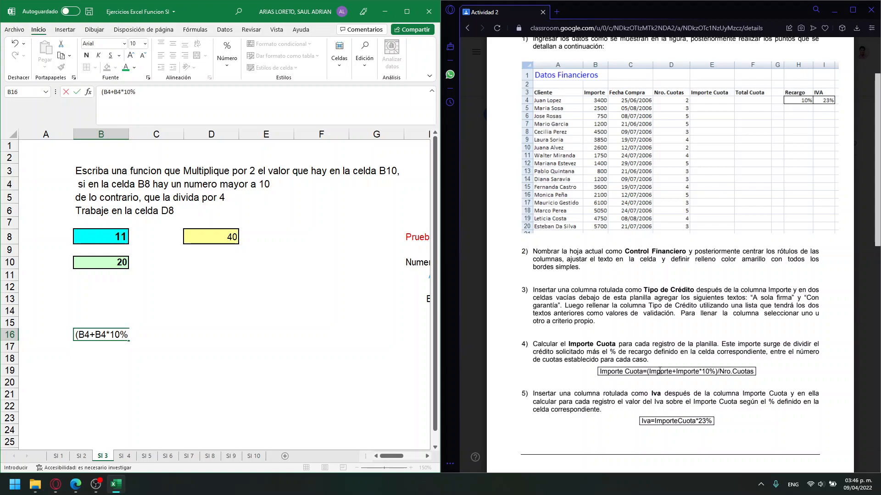
Highlight the point 4 formula in the PDF and complete B16 as (B4+B4*10%)/D4 without an equals sign
double_click(721, 372)
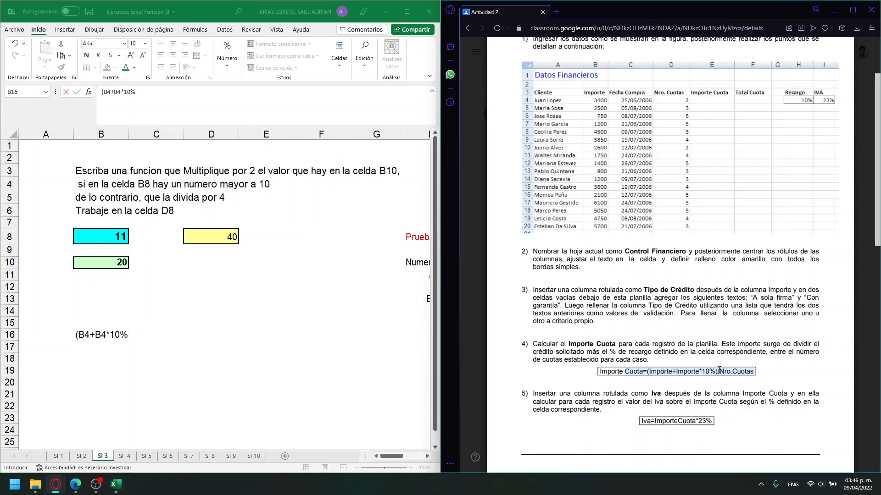
click(124, 334)
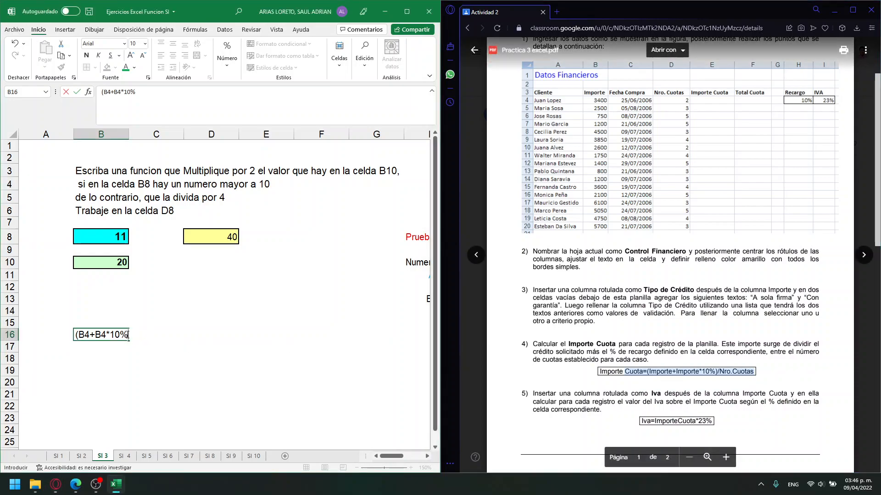
click(136, 94)
text(()
key(BackSpace)
text()/)
text(D4)
text(=)
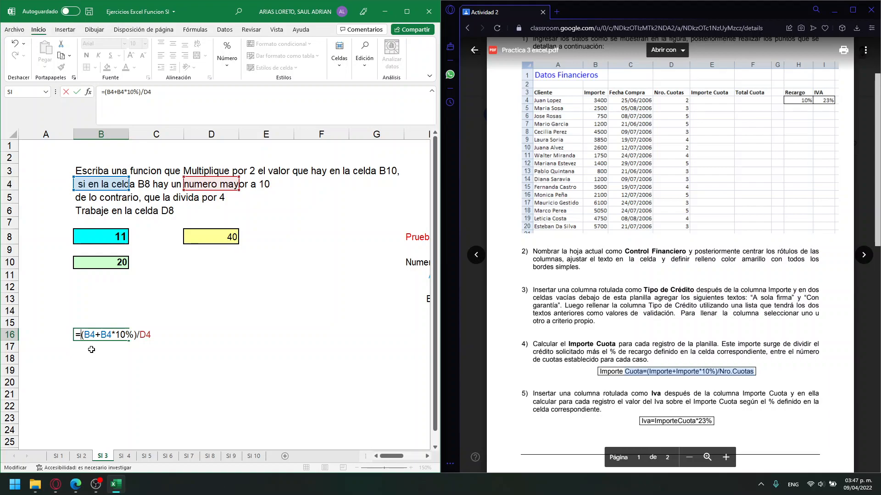
key(BackSpace)
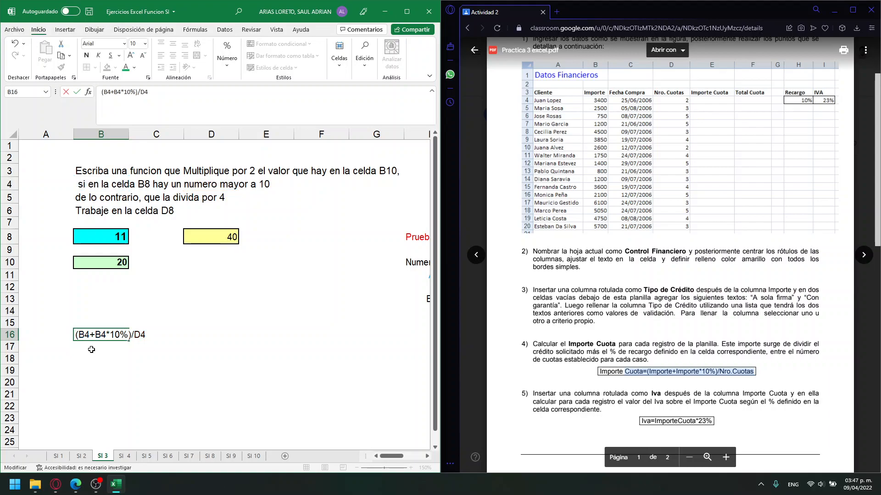
click(95, 357)
Try to fill the text entry in B16 down to B23, and undo the fill
click(102, 337)
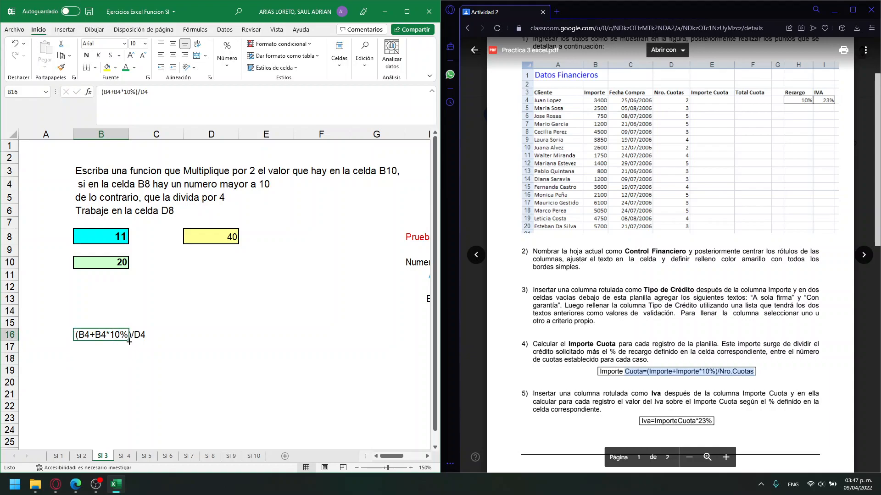
drag(130, 342, 129, 427)
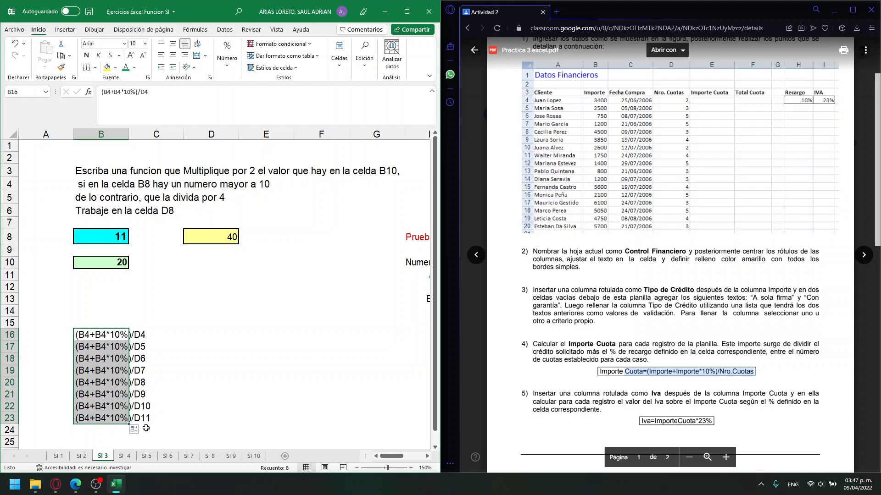
key(ctrl+z)
click(84, 349)
click(72, 338)
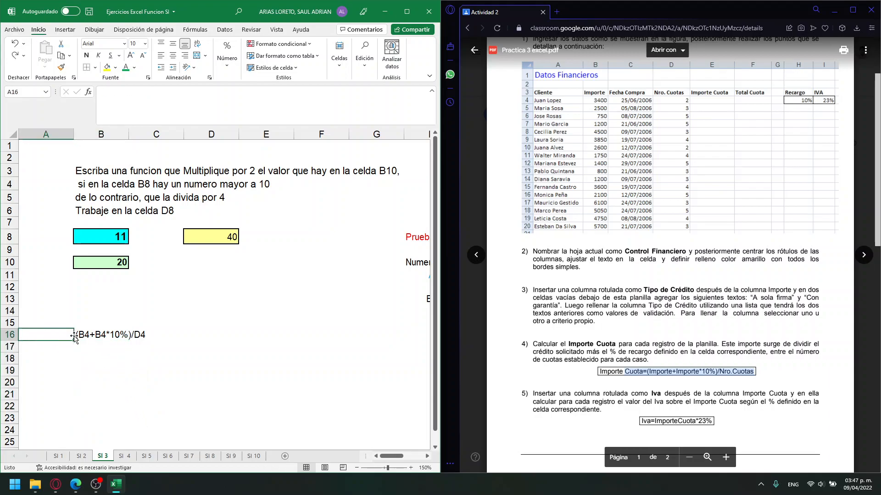
click(82, 335)
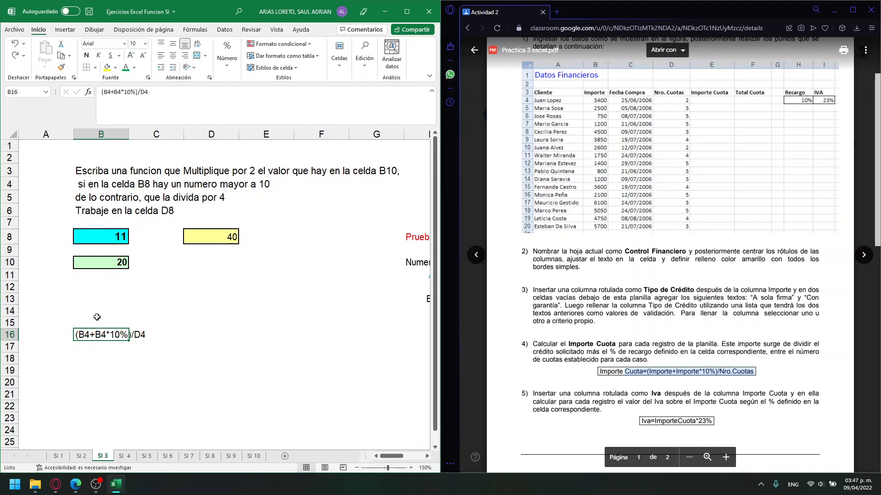
Move the instruction text from B4 to A4, and enter the sample values 3400 in B4 and 2 in D4
click(93, 187)
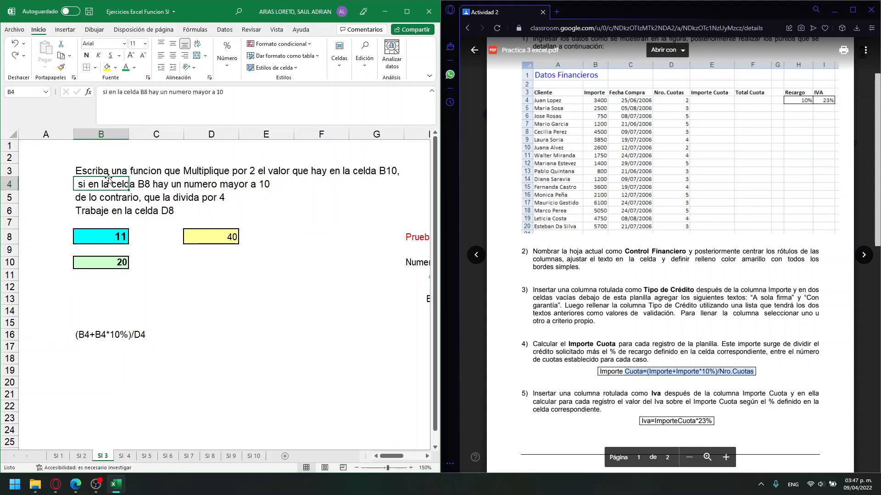
drag(106, 191, 50, 190)
click(123, 184)
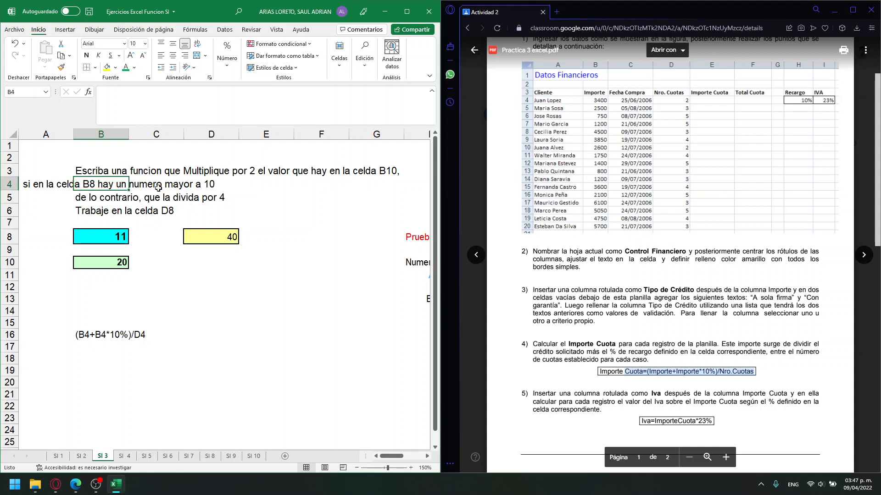
text(3400)
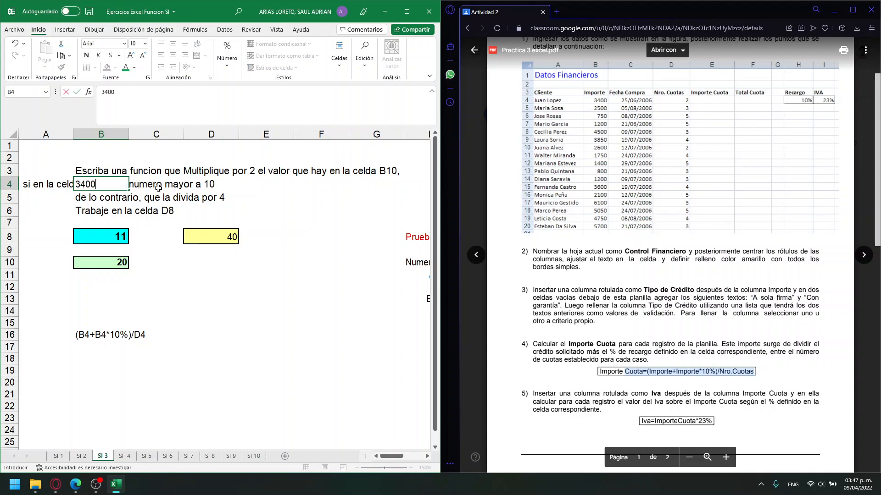
click(158, 188)
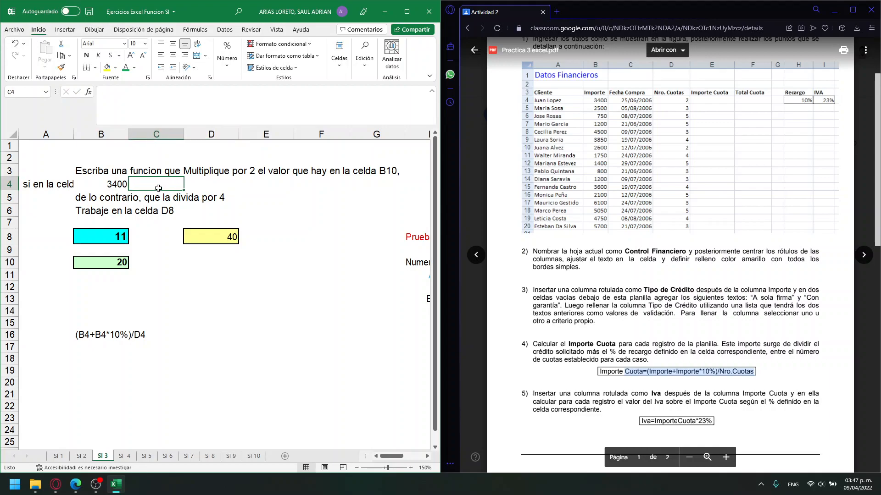
key(Right)
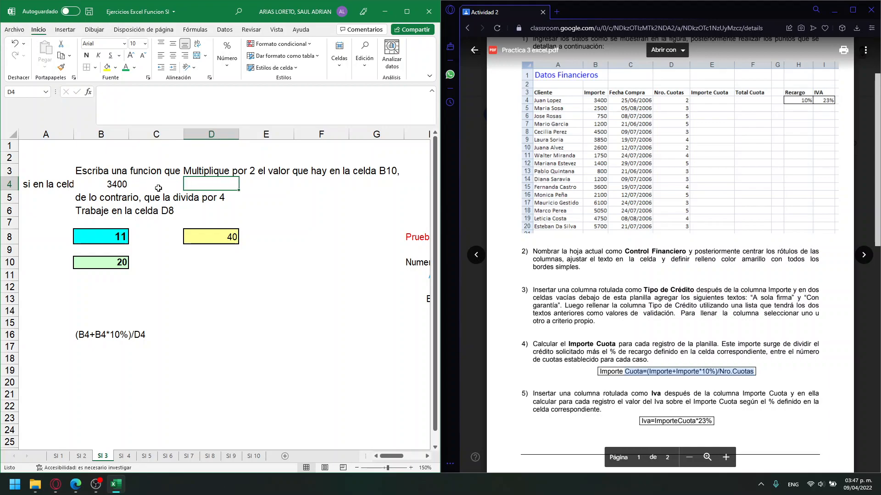
text(2)
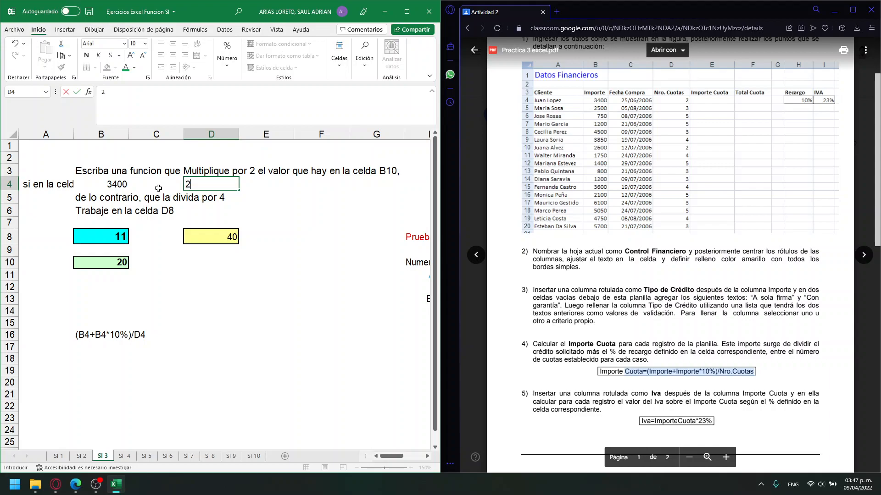
key(Return)
Turn B16 into the formula =(B4+B4*10%)/D4 and fill it down to B21
click(81, 332)
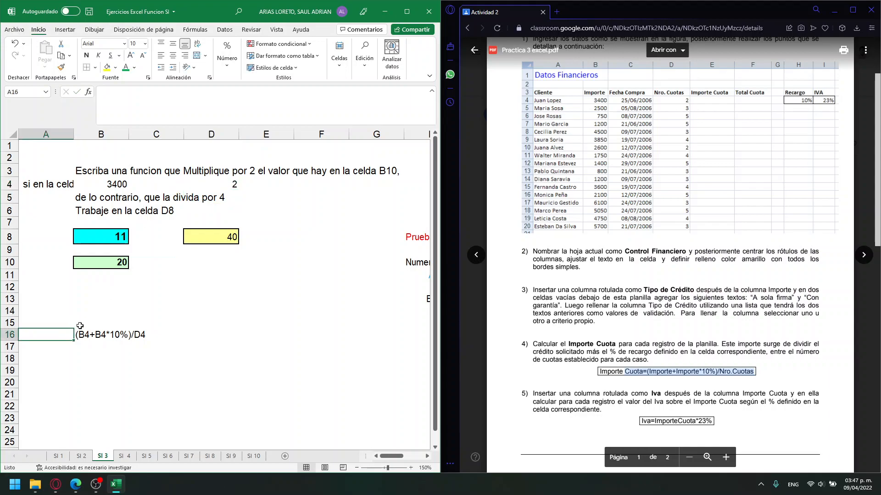
click(103, 92)
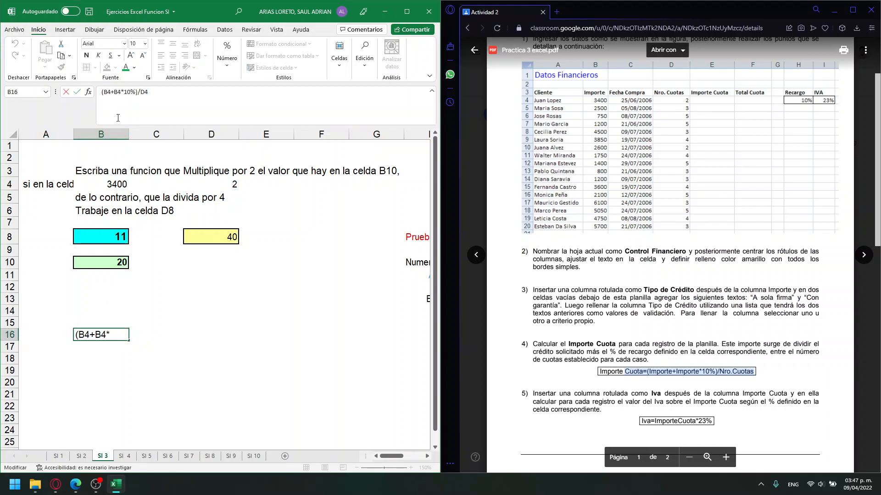
text(=)
key(Return)
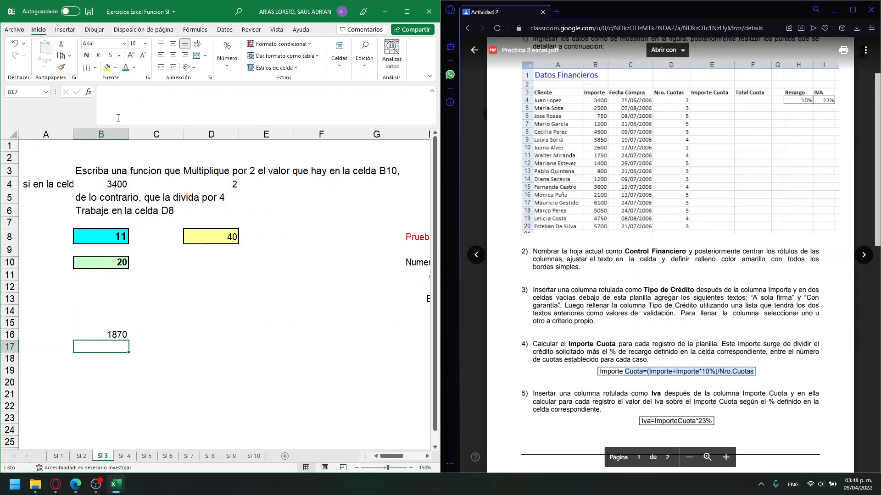
click(91, 333)
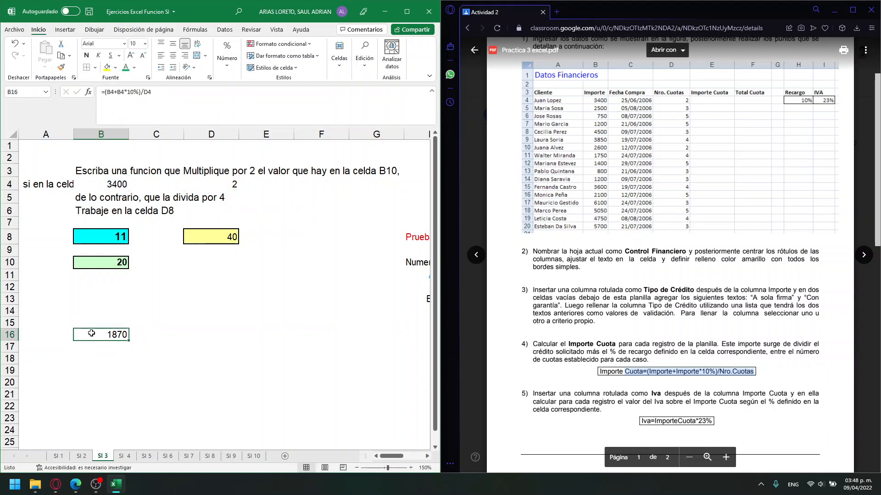
drag(129, 341, 131, 398)
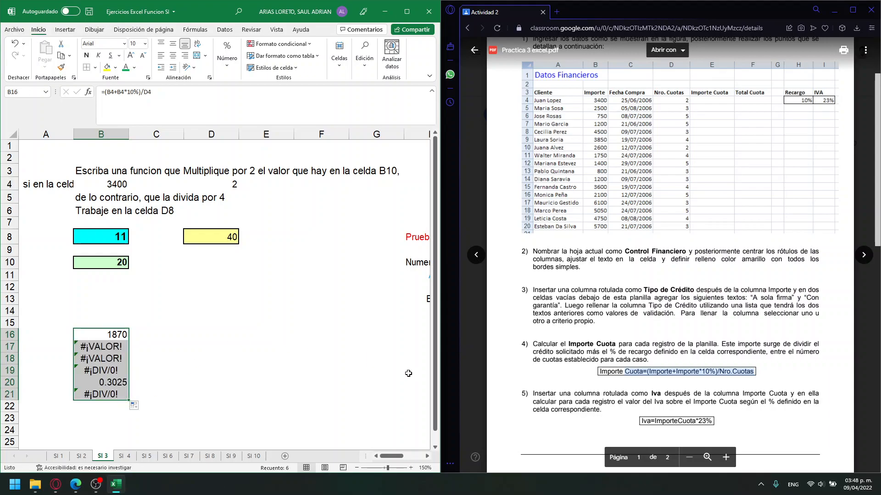
Inspect B5 and D5 and the formulas filled into B17 through B20 to check which cells each copied formula references
click(103, 201)
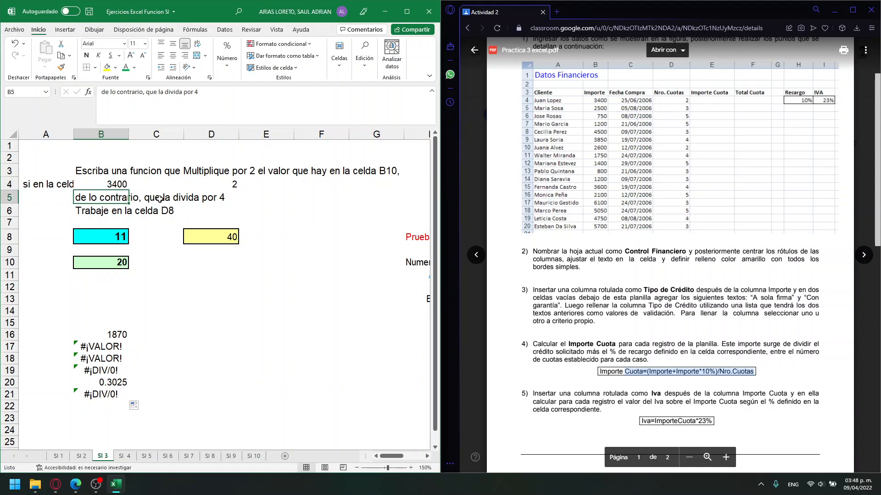
click(228, 202)
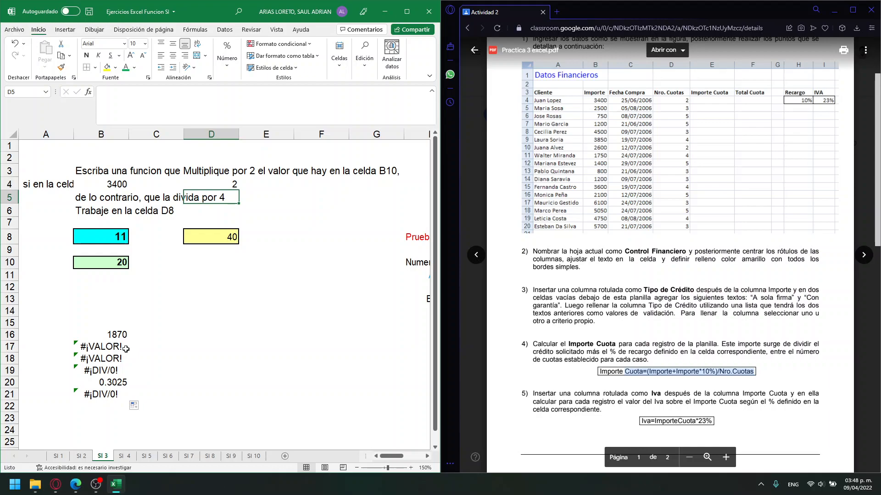
double_click(121, 348)
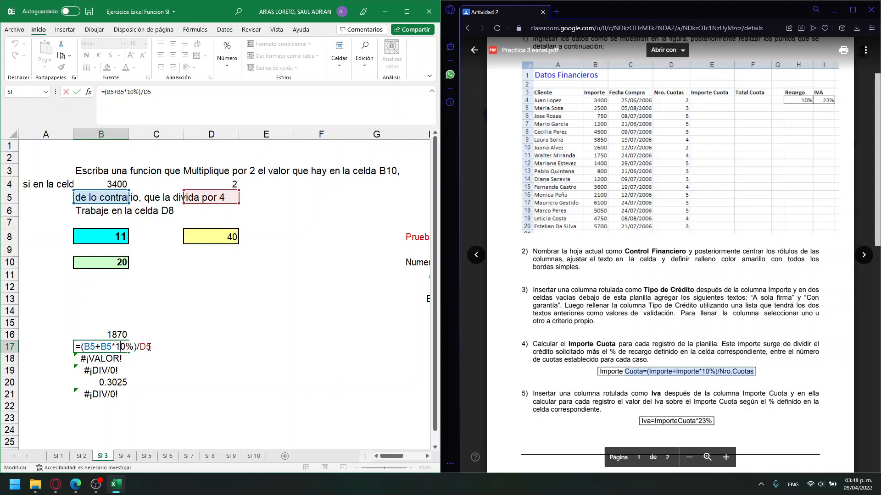
key(Return)
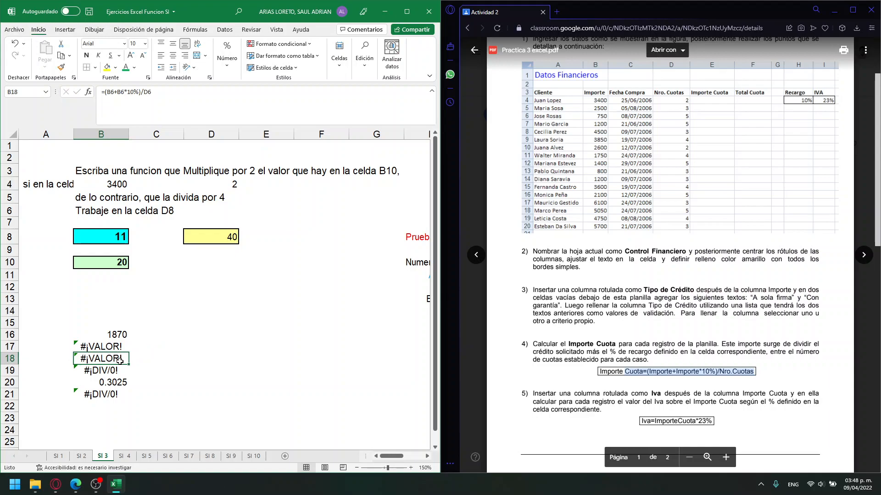
double_click(120, 361)
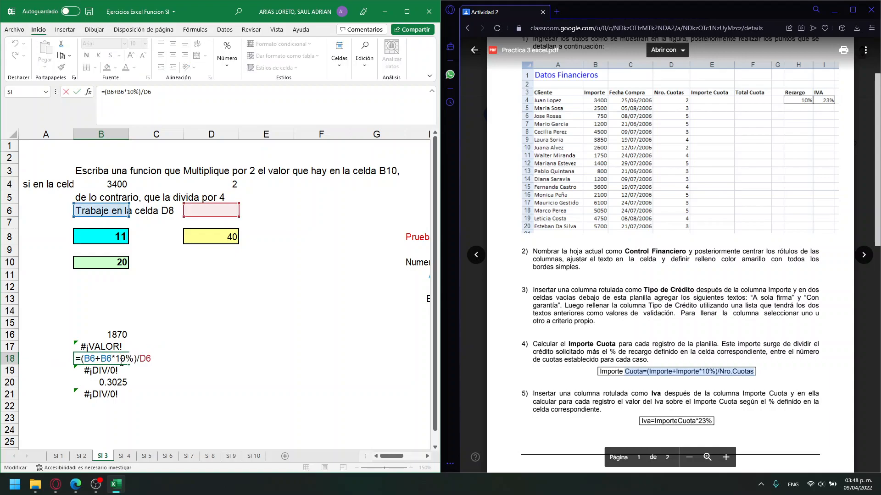
key(Return)
double_click(111, 371)
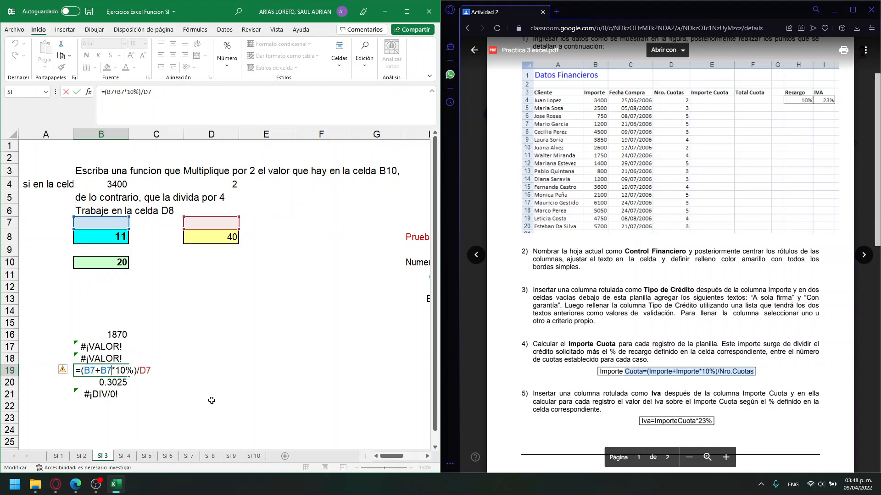
key(Return)
double_click(122, 382)
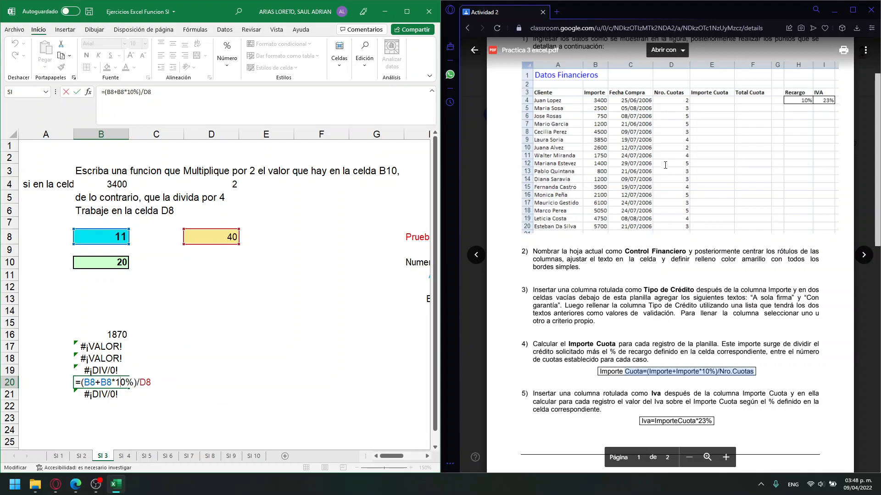
In the Practica 3 PDF in the browser, highlight the point 5 formula Iva=ImporteCuota*23% and review the data table and points through page 2
click(700, 100)
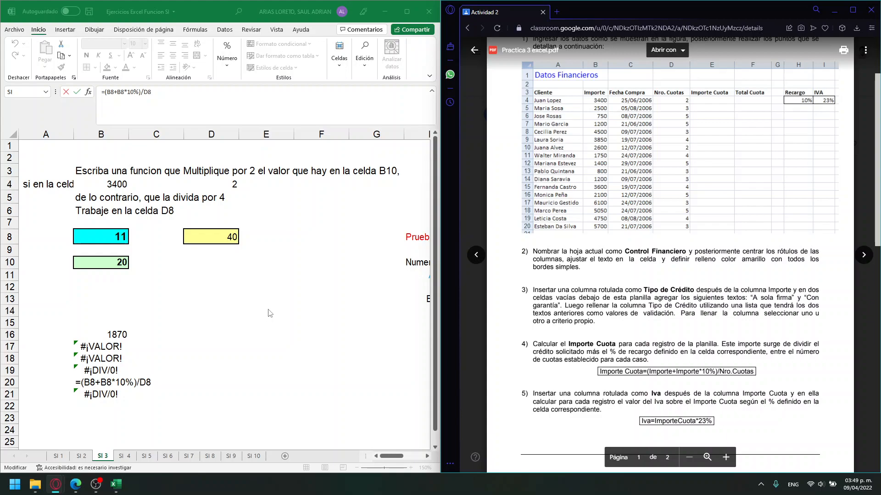
double_click(657, 393)
click(786, 98)
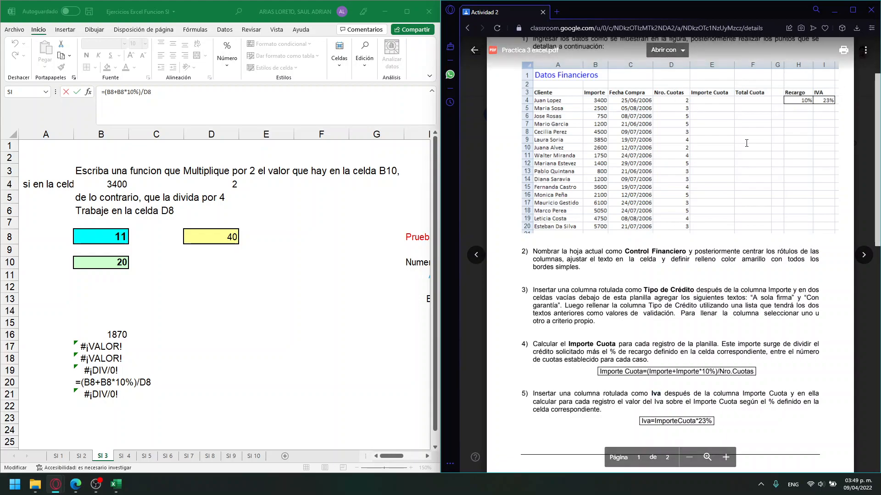
scroll(746, 143, down, 3)
scroll(746, 143, down, 3)
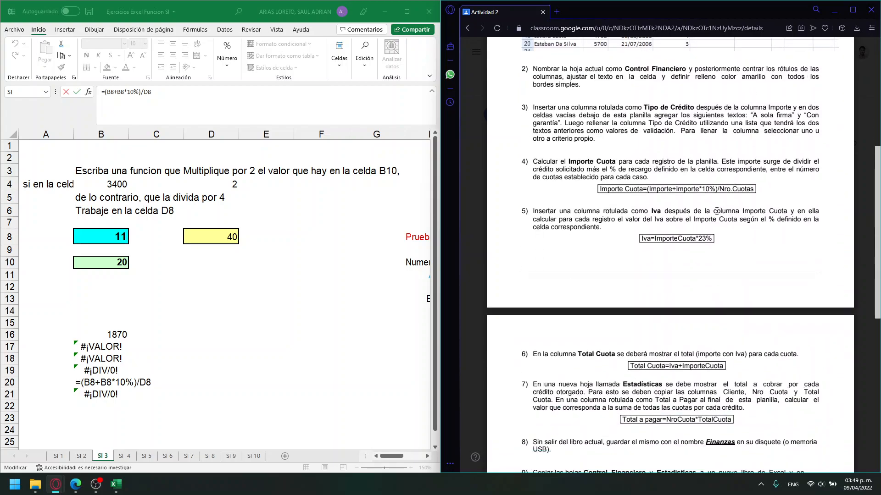
double_click(657, 238)
double_click(691, 240)
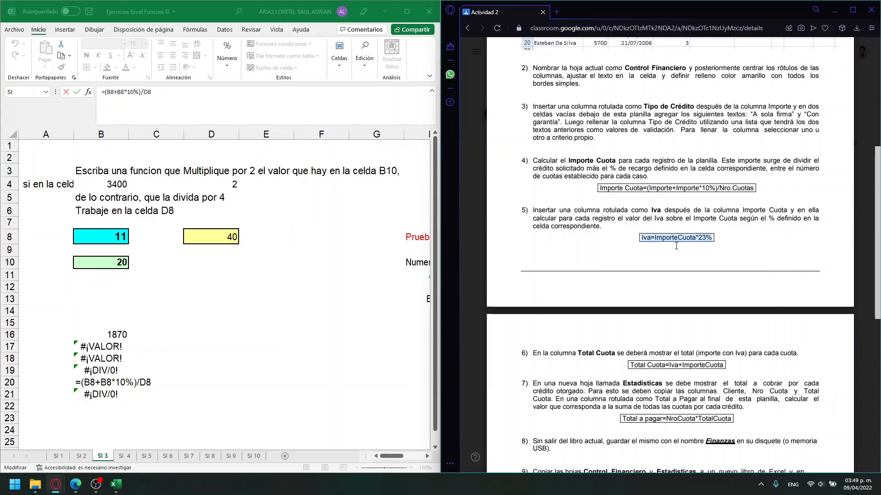
click(649, 241)
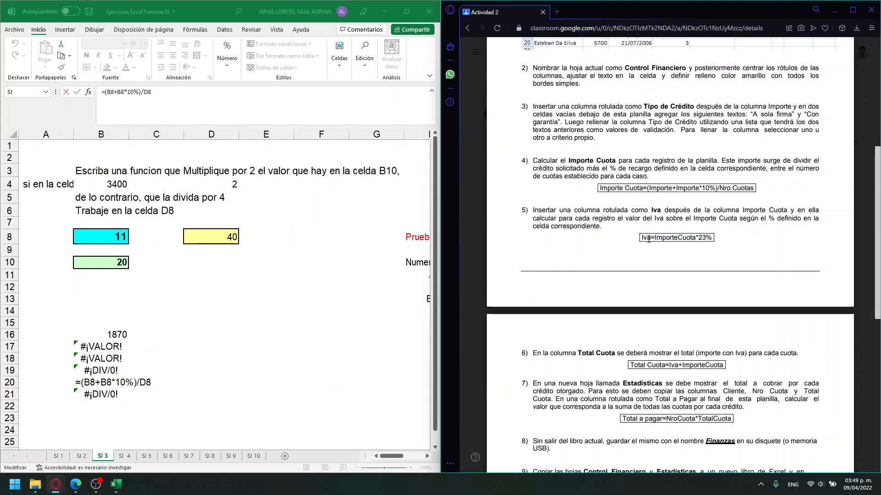
scroll(649, 239, up, 8)
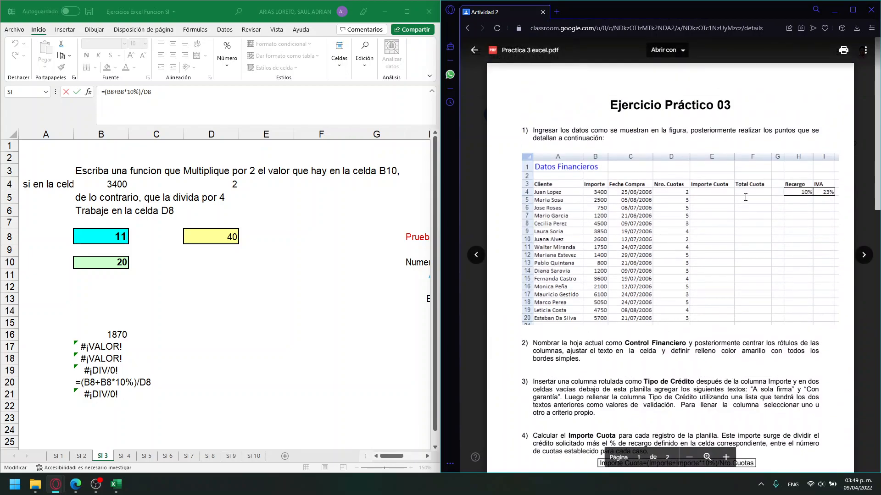
scroll(713, 225, down, 8)
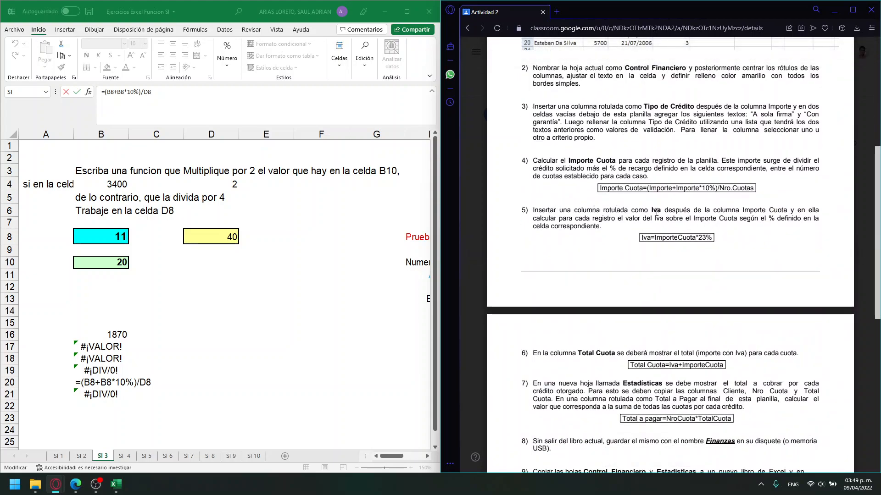
scroll(655, 211, down, 4)
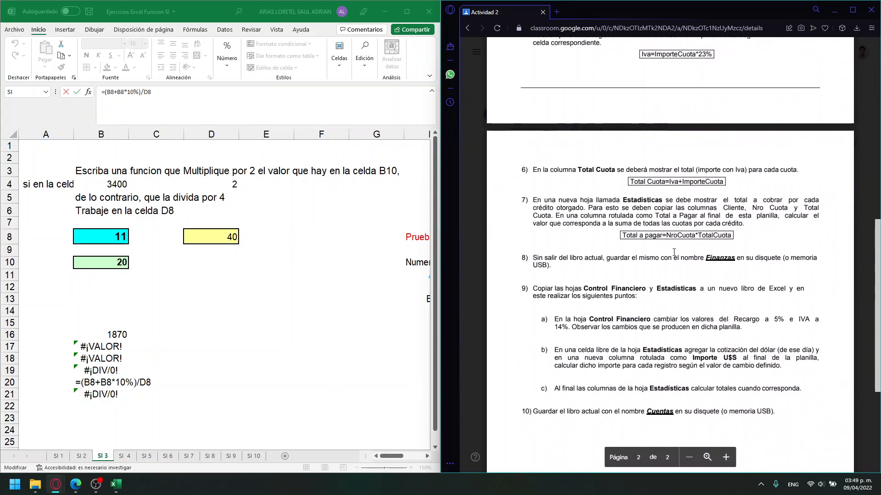
scroll(674, 252, up, 9)
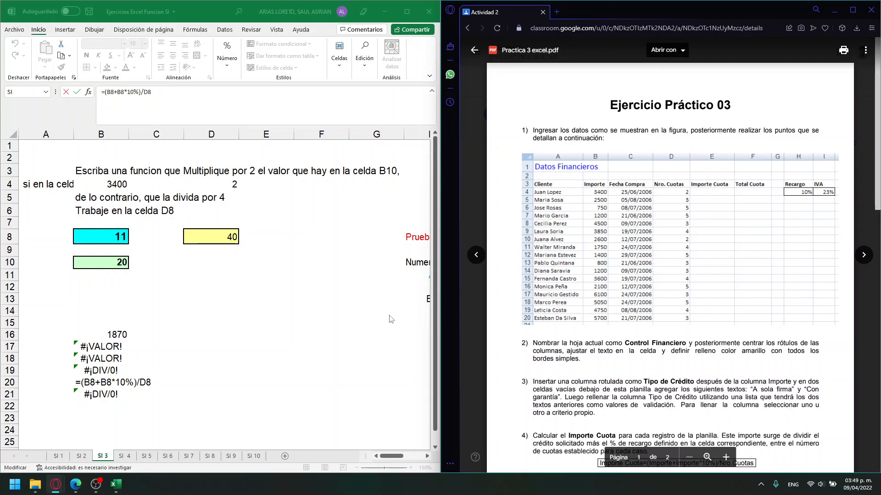
Back in Excel, insert a blank column at column L of sheet SI 3, before the v and f columns, and select L10
click(368, 283)
drag(389, 457, 410, 457)
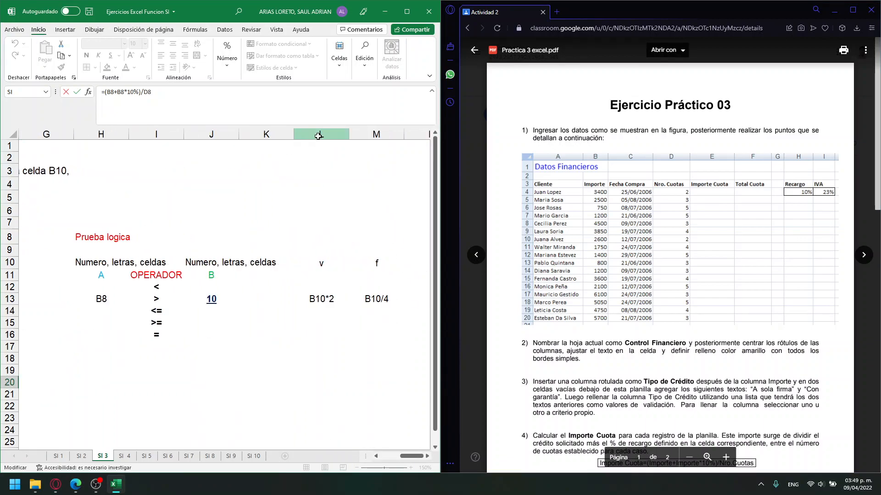
click(319, 135)
right_click(320, 132)
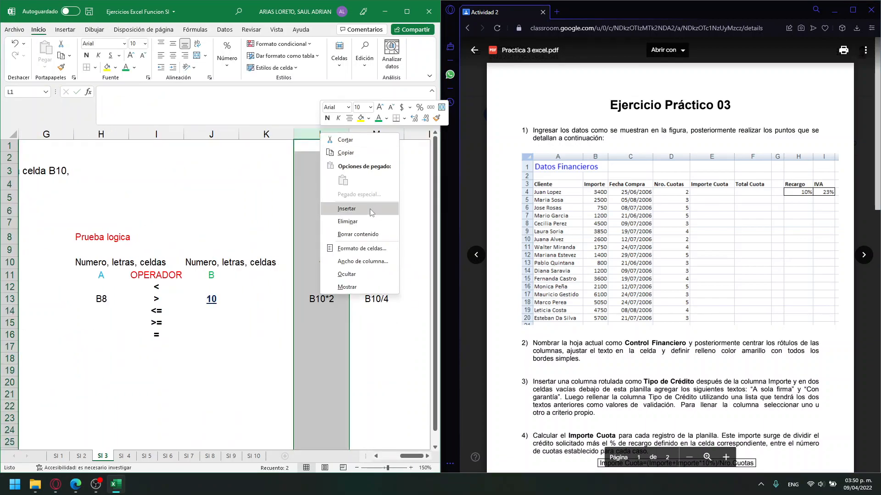
click(353, 211)
click(333, 262)
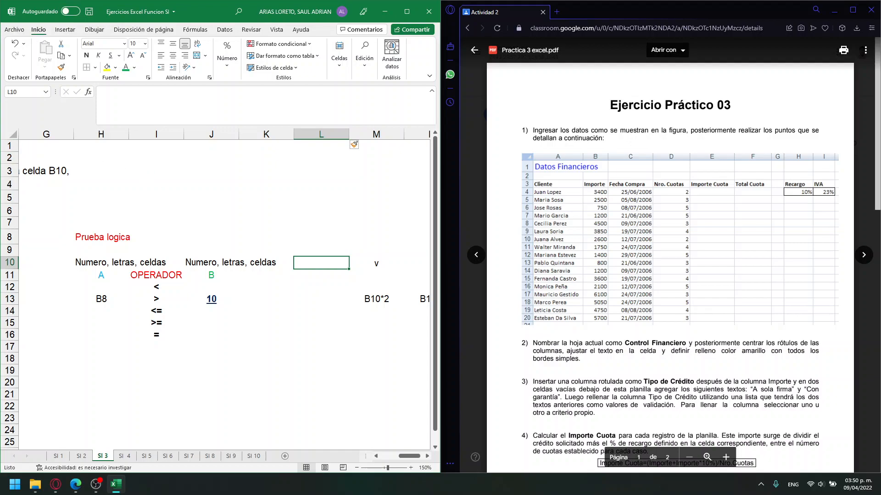
key(alt+Tab)
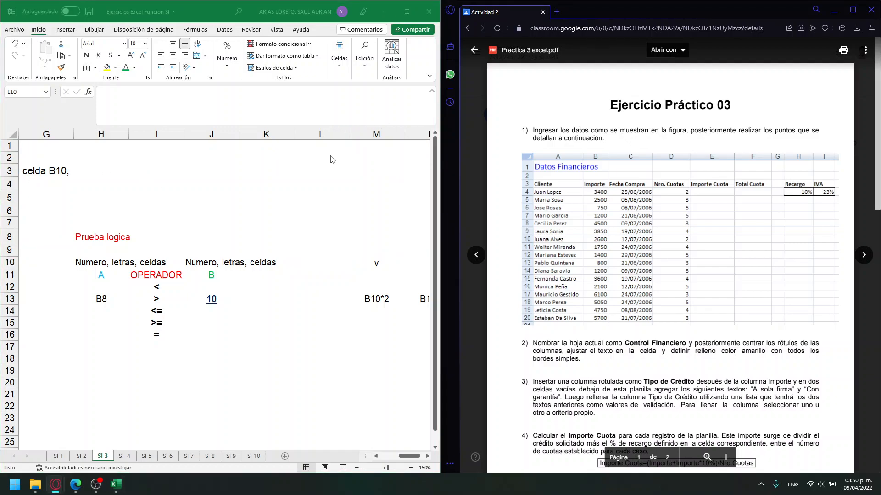
key(alt+Tab)
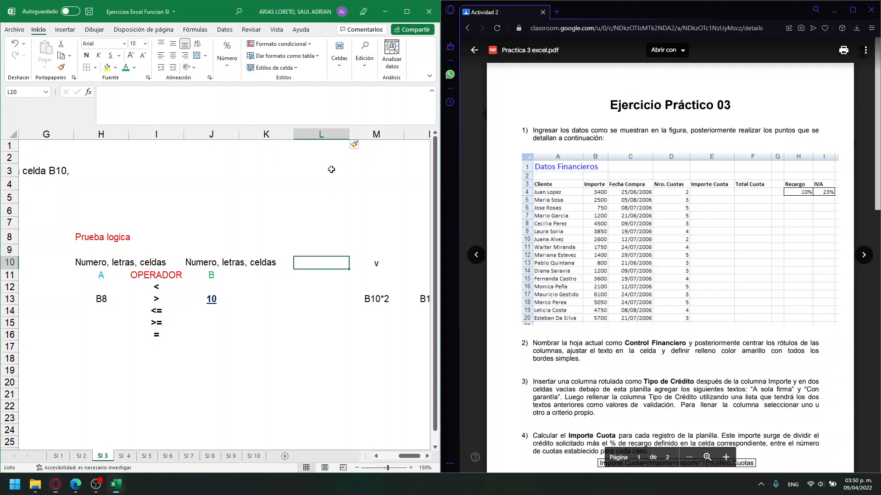
Delete the empty column L next to the Prueba logica table on sheet SI 3
click(323, 133)
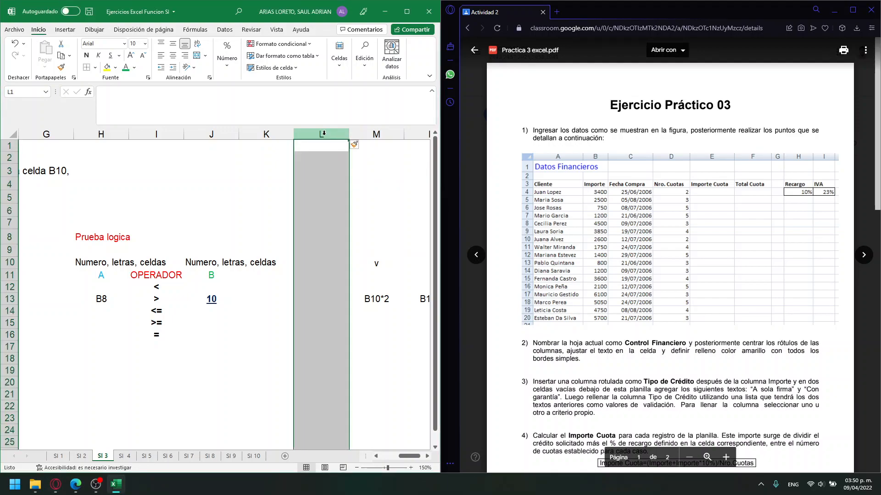
key(ctrl+minus)
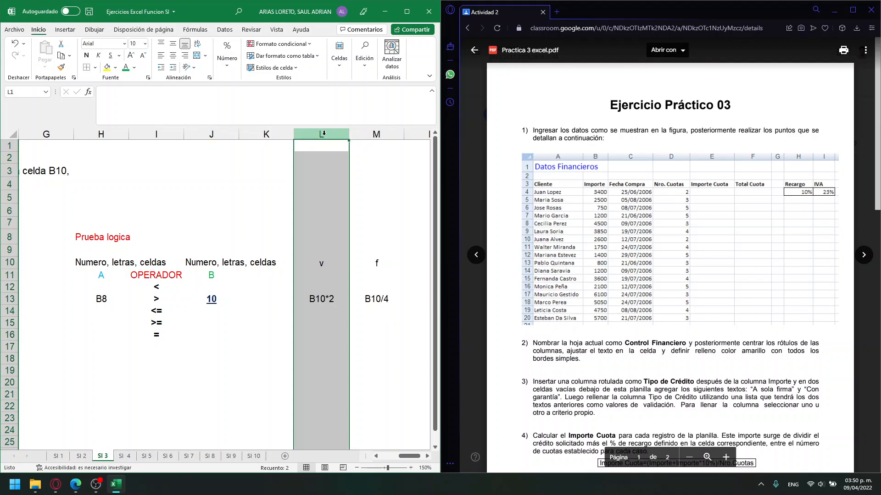
Read points 6 to 10 of the Practica 3 exercise PDF, including the save as Finanzas and copying of the Control Financiero sheet
click(677, 302)
scroll(706, 321, down, 15)
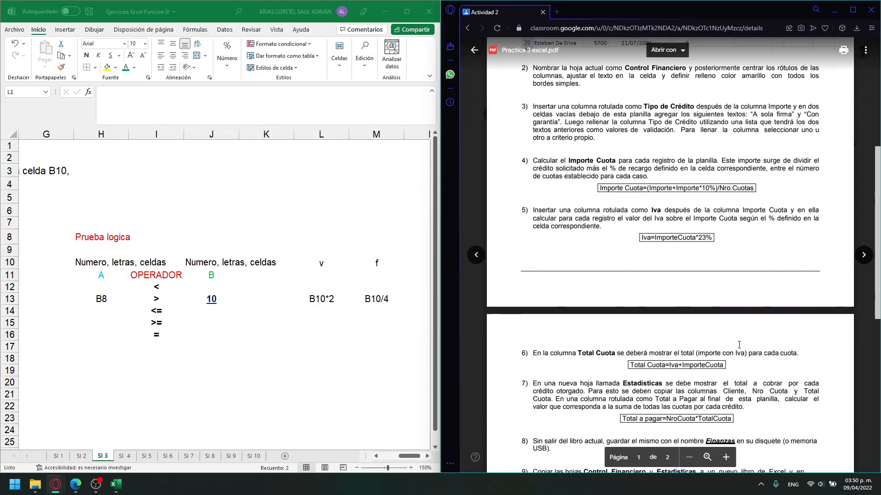
scroll(739, 346, down, 3)
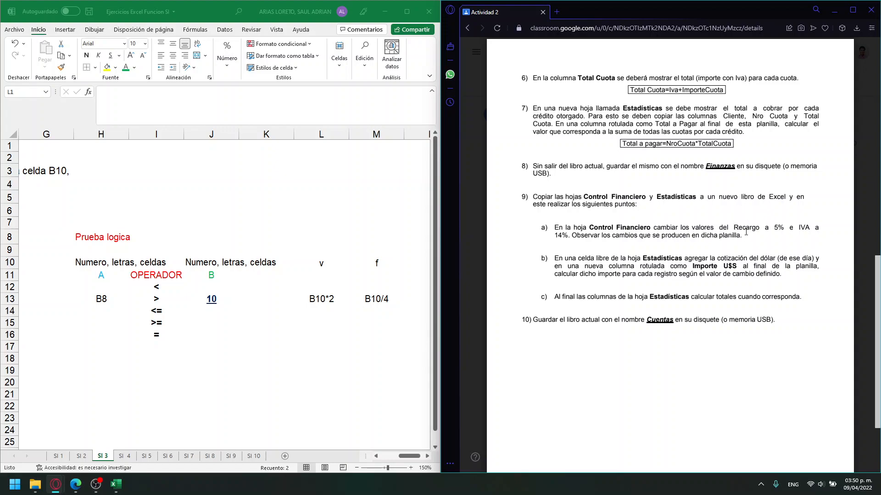
double_click(712, 168)
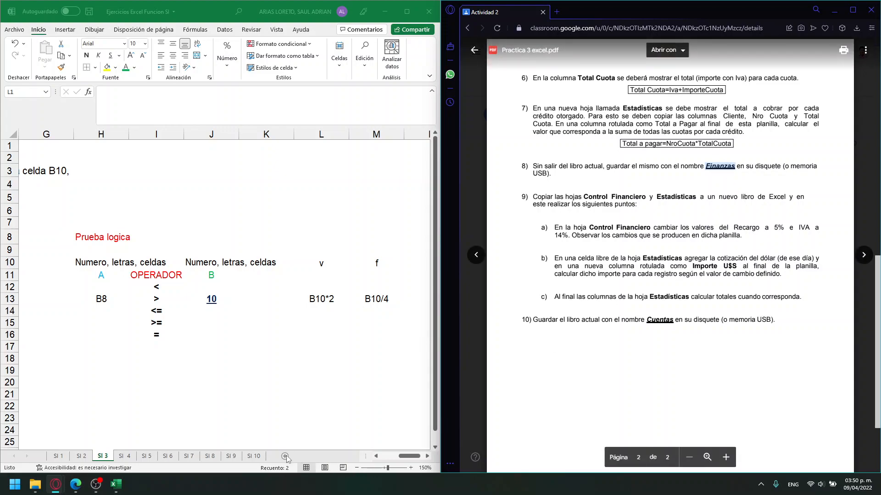
drag(584, 197, 646, 197)
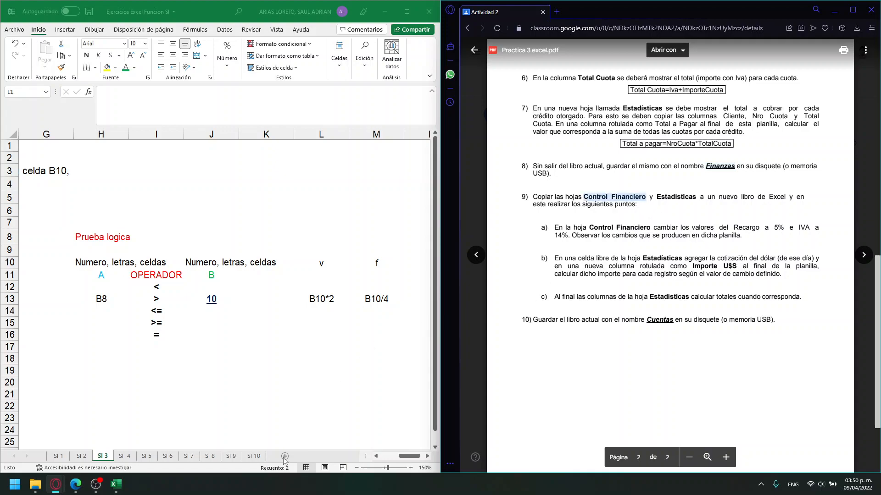
click(657, 197)
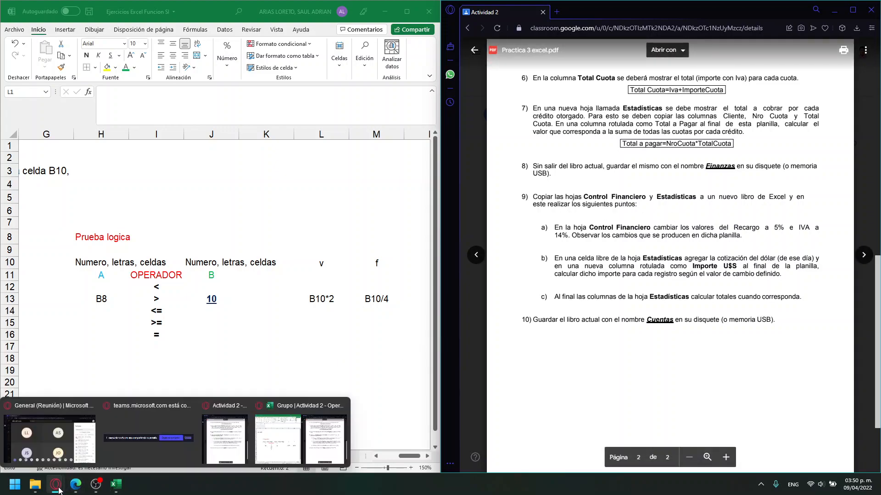
mouse_move(93, 481)
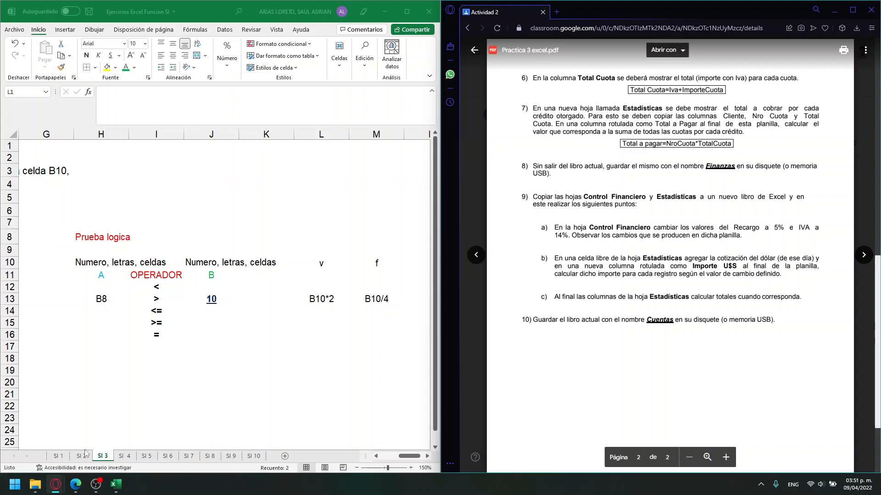
Maximize the workbook window and show the Prueba logica table on sheet SI 1
click(58, 456)
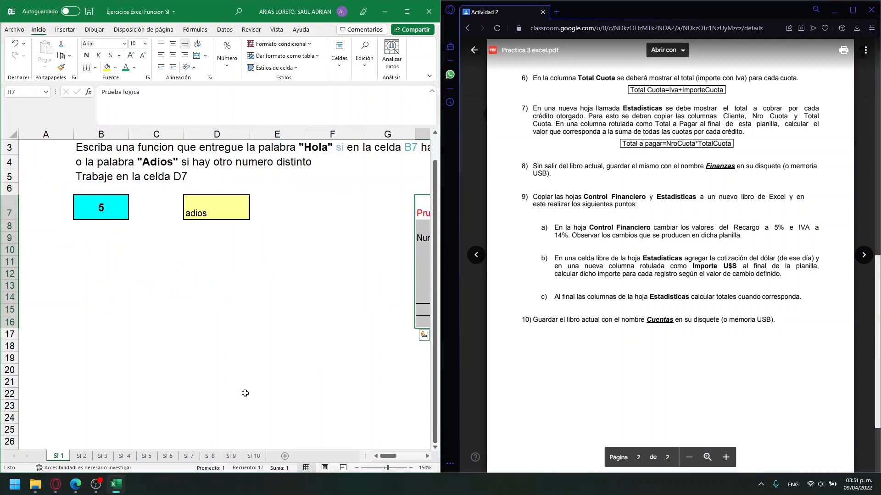
drag(388, 456, 412, 457)
click(407, 11)
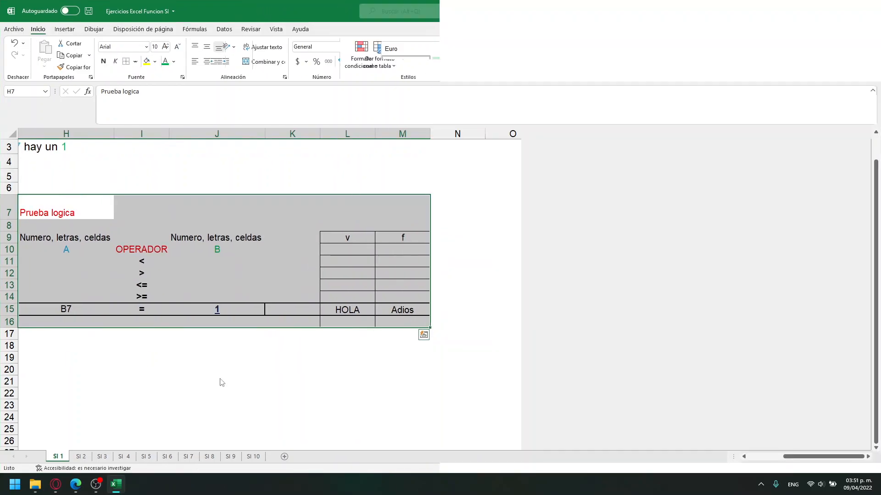
scroll(210, 288, up, 1)
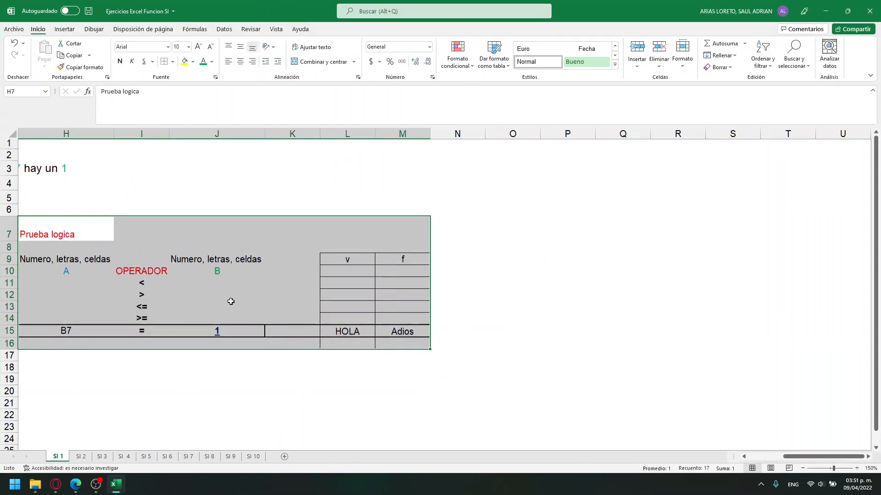
Copy the Prueba logica table H7:M16 from sheet SI 1 and select cell H8 on sheet SI 3 as the destination
key(ctrl+c)
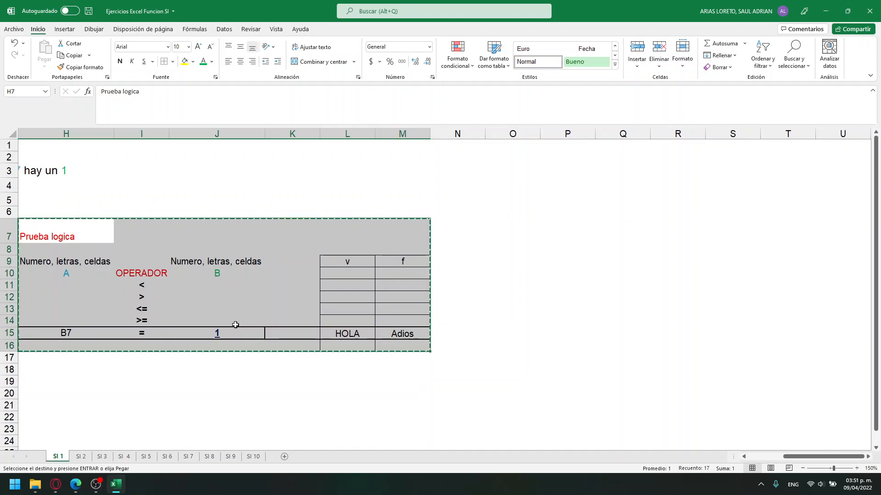
click(102, 457)
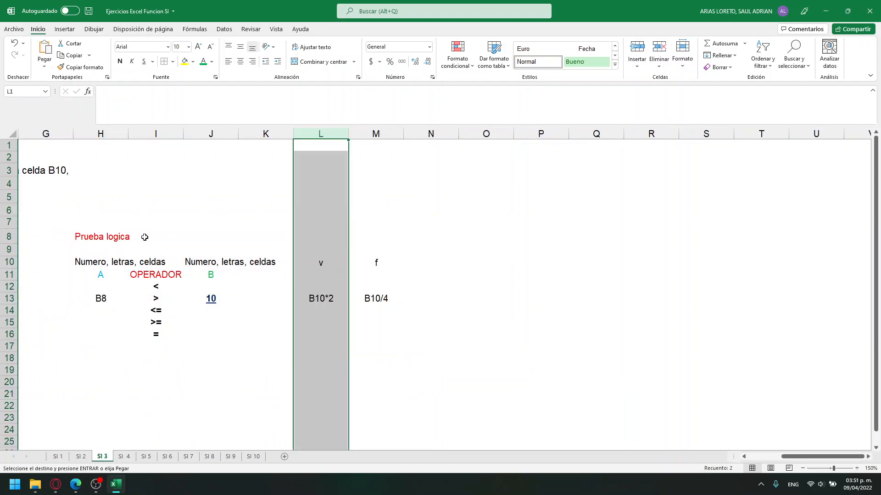
click(118, 237)
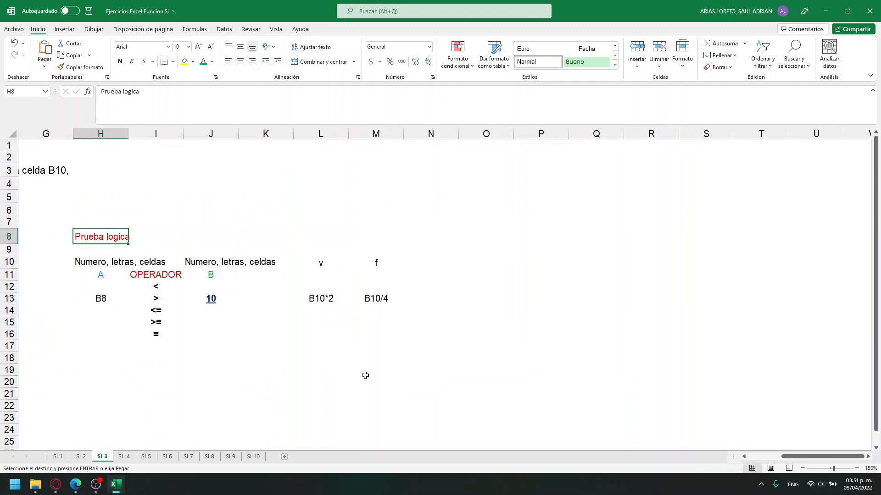
Undo the accidental paste over the Prueba logica table on sheet SI 1 and cancel the pending copy
click(67, 457)
key(Return)
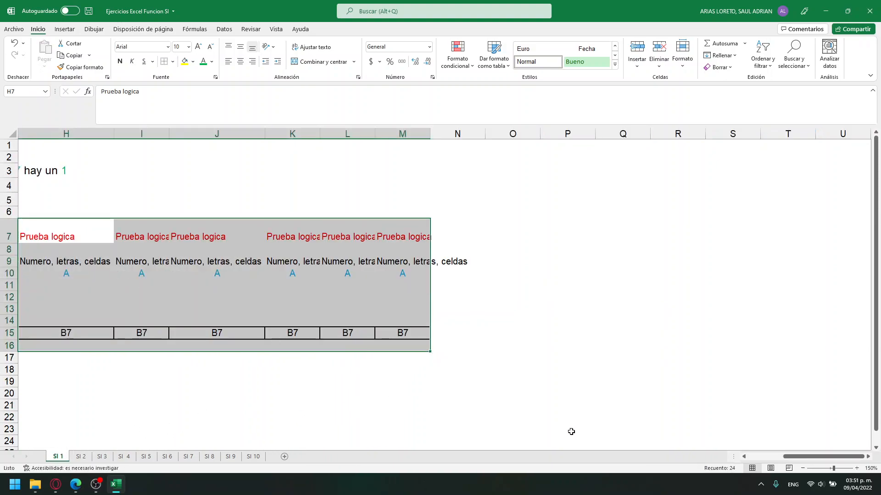
key(ctrl+c)
key(ctrl+z)
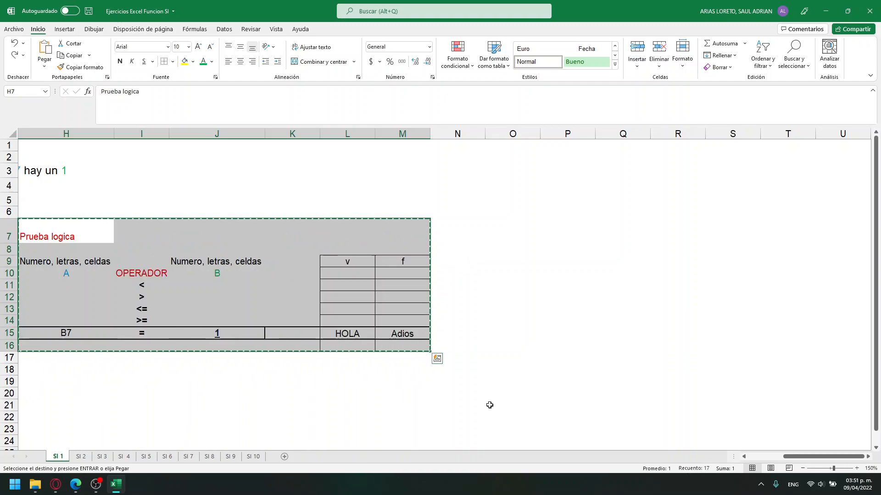
click(438, 442)
click(251, 396)
key(Escape)
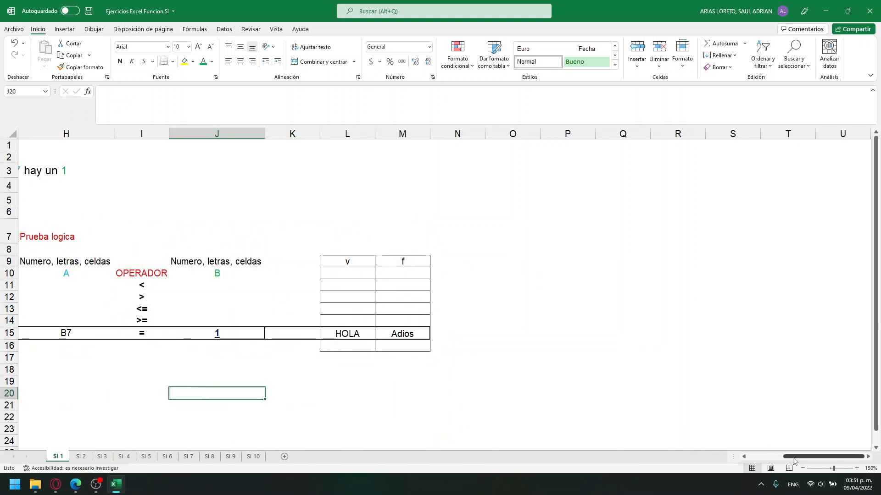
Try copying the non-adjacent columns B and D together on sheet SI 1, and cancel the copy
drag(789, 457, 754, 456)
click(114, 133)
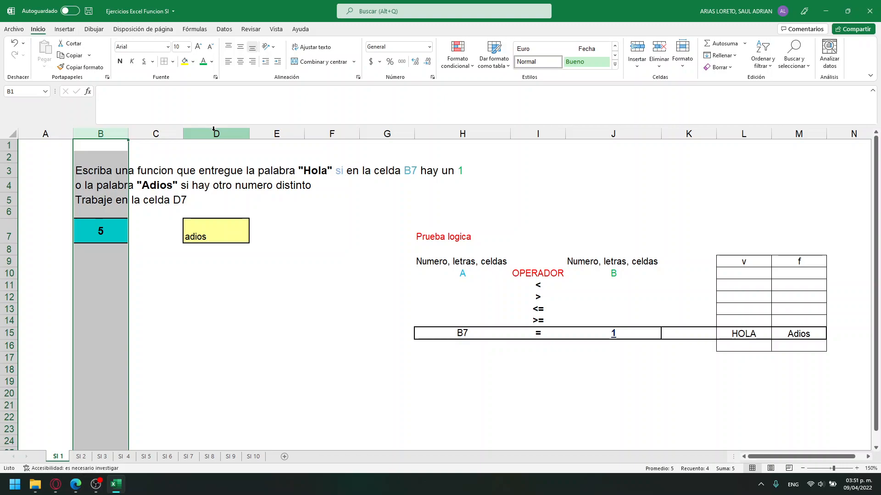
ctrl+click(213, 129)
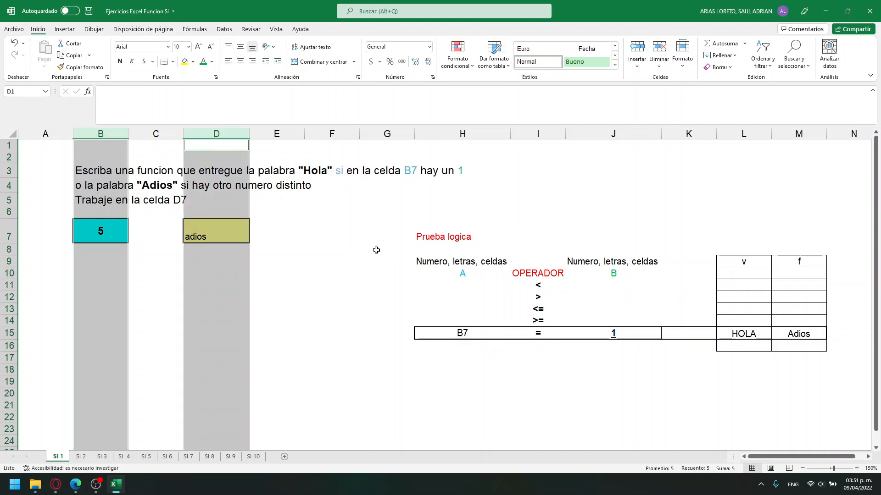
key(ctrl+c)
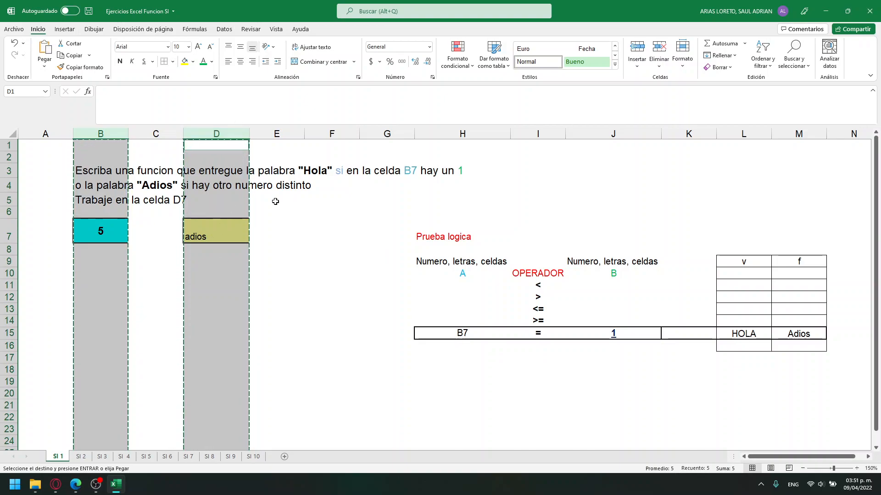
click(308, 204)
key(Escape)
click(330, 249)
drag(281, 149, 257, 429)
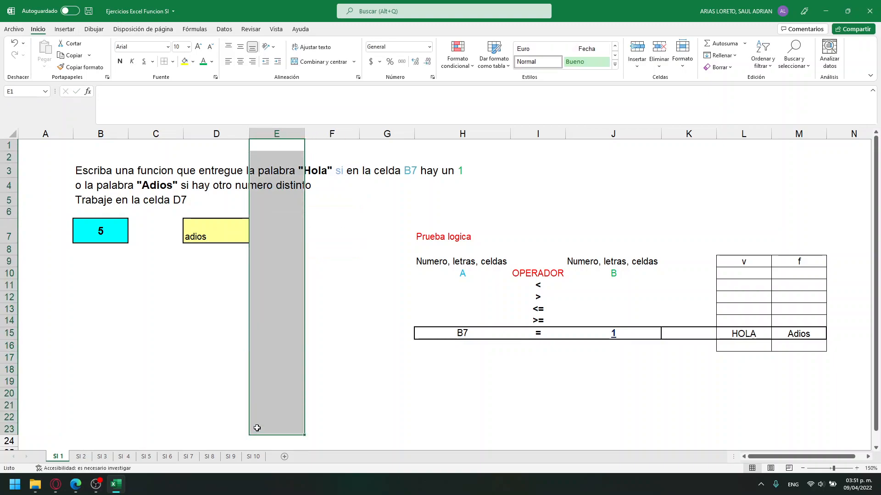
right_click(264, 312)
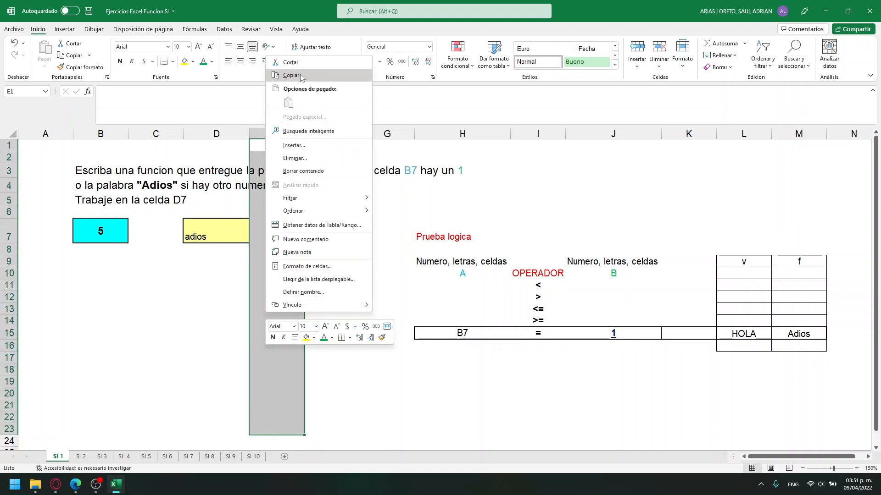
click(409, 238)
click(167, 456)
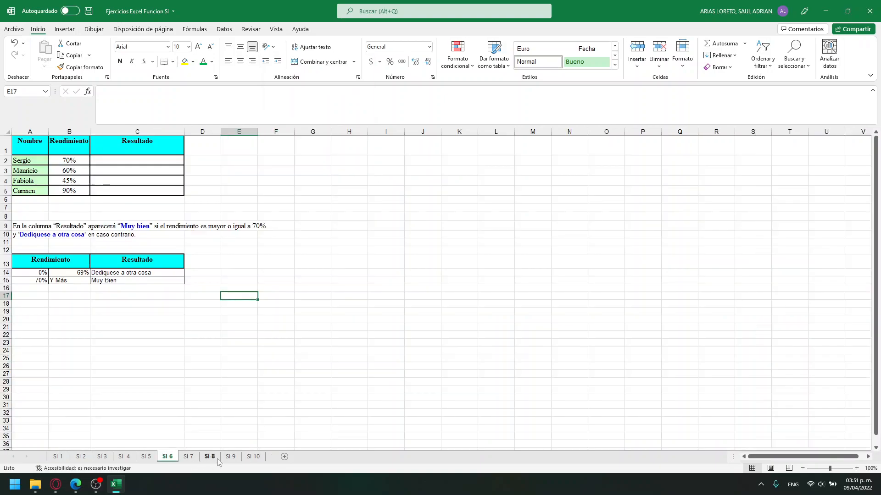
right_click(491, 225)
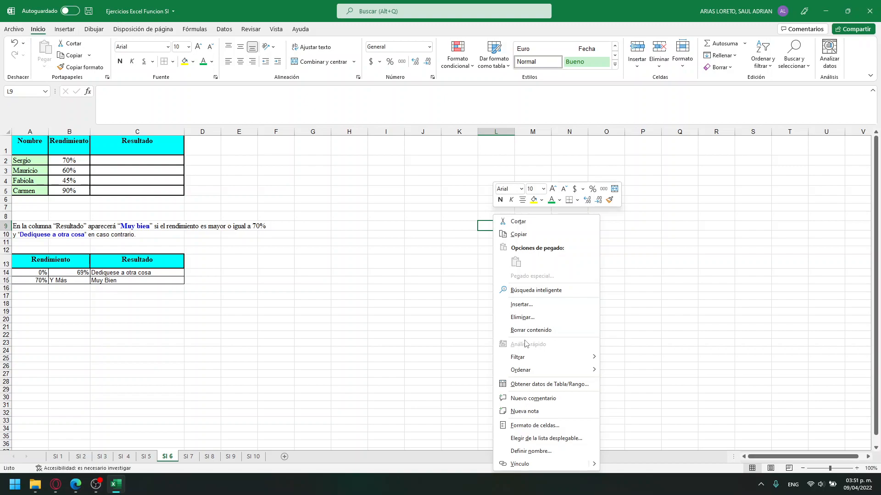
click(102, 457)
click(102, 457)
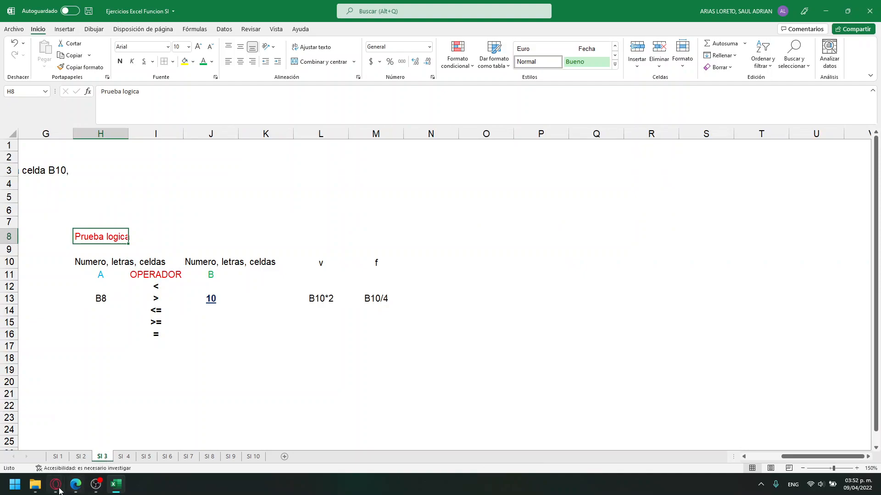
On sheet SI 5, enter =B2*2 in the first Gratific. cell D2 and fill the formula down to D12
mouse_move(57, 490)
click(81, 457)
click(146, 457)
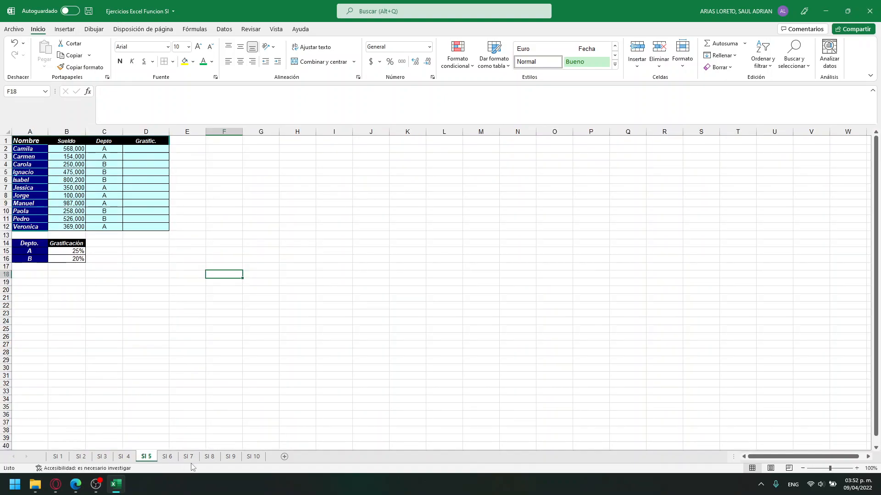
click(138, 150)
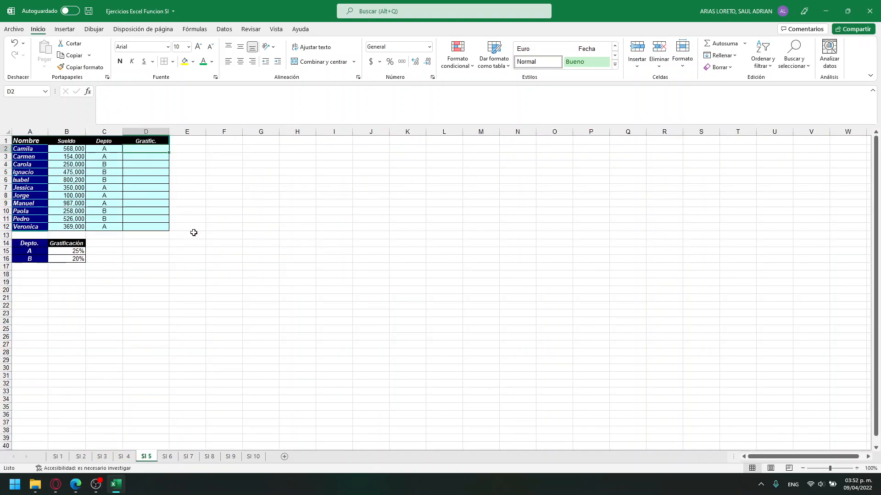
text())
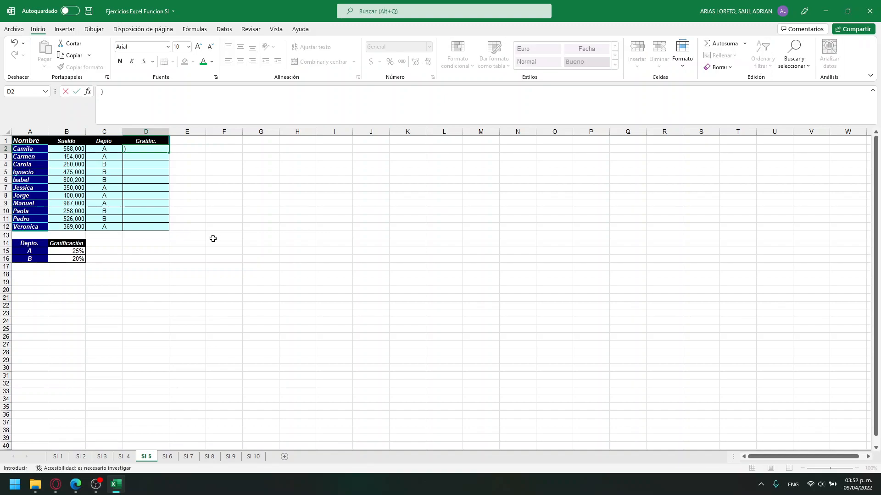
key(BackSpace)
text(=)
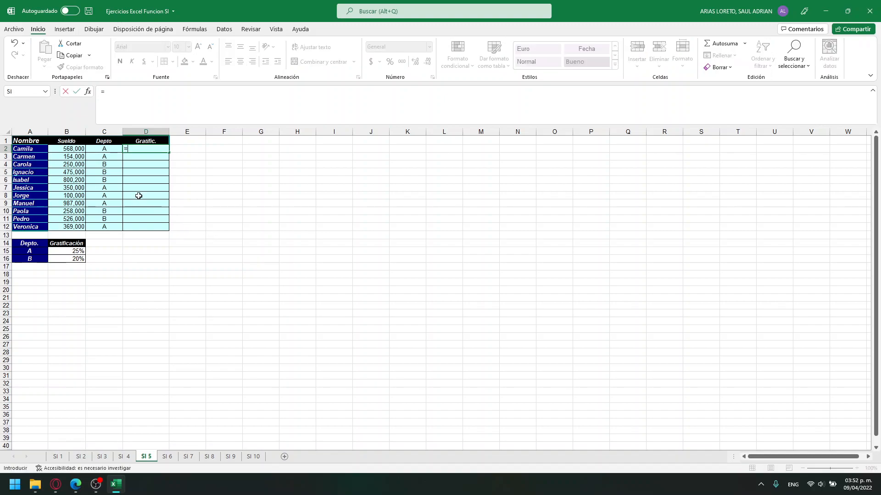
click(83, 149)
text(*2)
key(Return)
click(168, 148)
drag(170, 153, 177, 230)
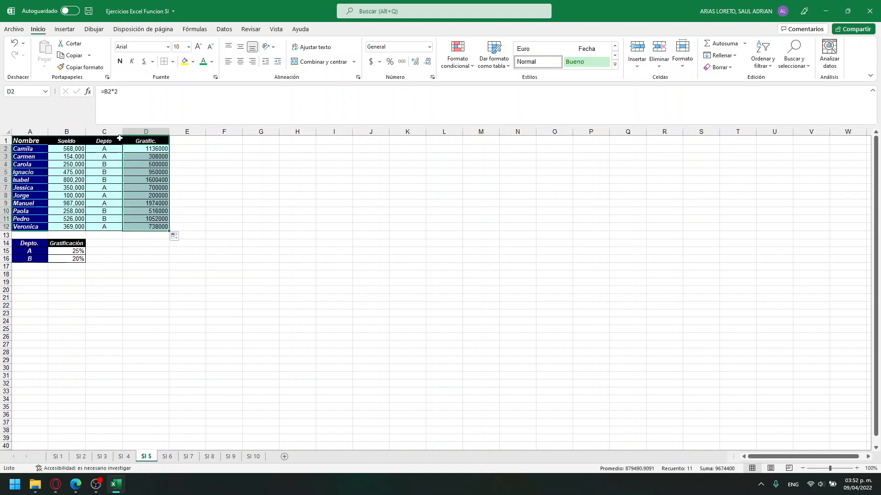
Copy the non-adjacent columns B and D of sheet SI 5 and paste them at cell A1 of a new worksheet
click(38, 141)
drag(32, 143, 161, 226)
click(101, 143)
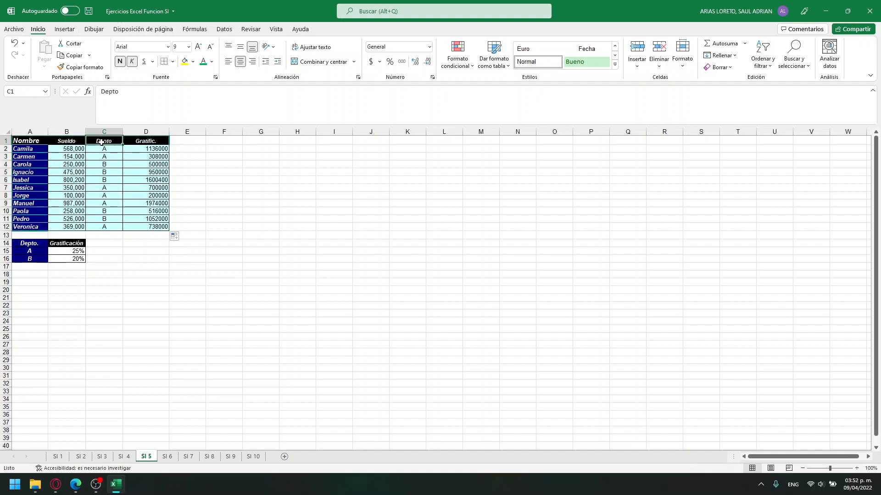
drag(74, 132, 123, 132)
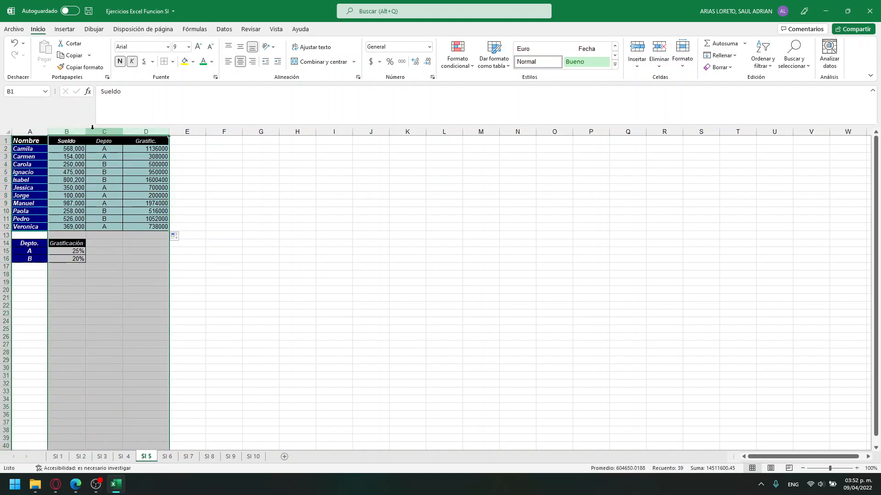
click(66, 132)
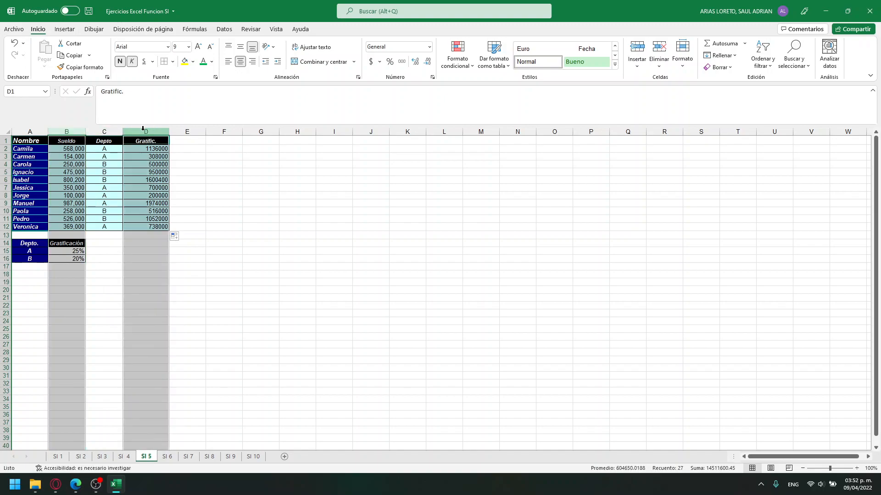
key(ctrl+c)
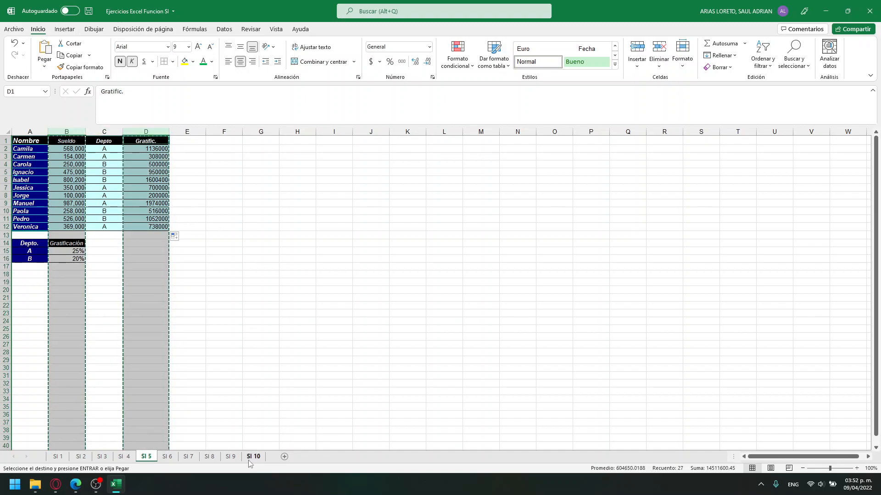
click(285, 457)
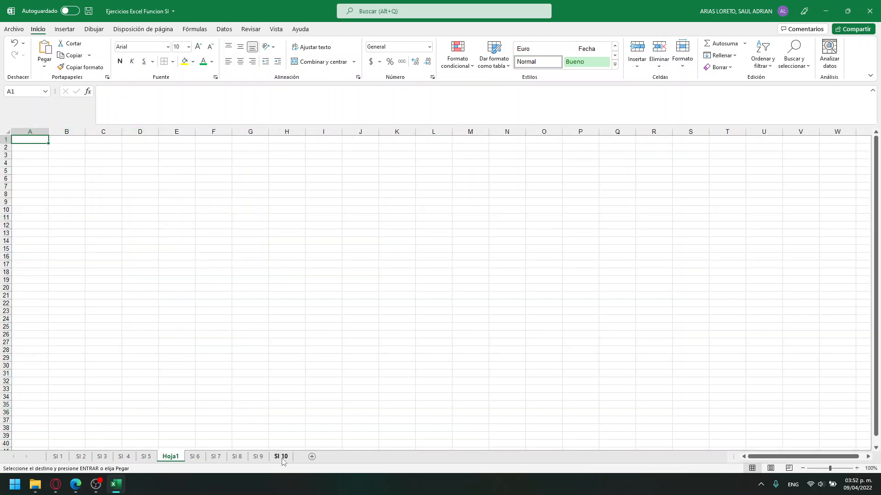
key(ctrl+v)
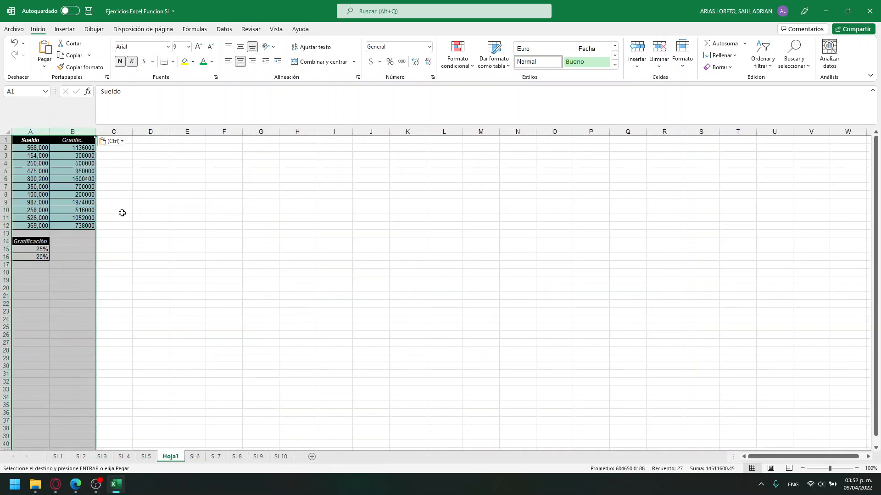
Inspect the pasted Gratific. cell B2 on sheet Hoja1 and undo the paste
click(167, 263)
click(72, 142)
click(80, 155)
click(88, 149)
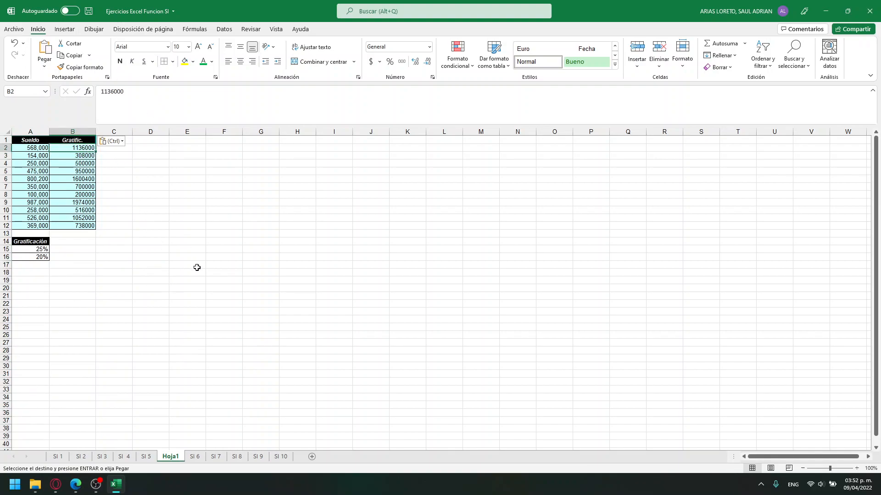
key(ctrl+z)
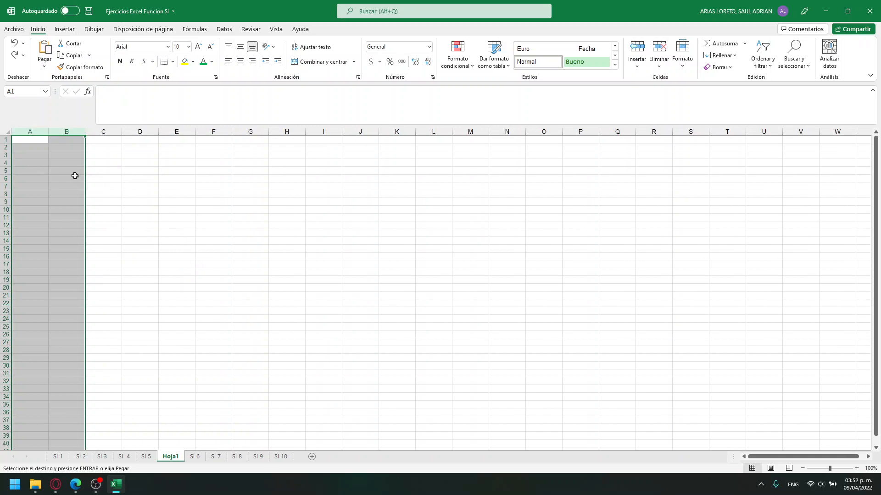
Paste the copied columns as values only at cell A1 of Hoja1 and clear them
click(32, 141)
right_click(33, 141)
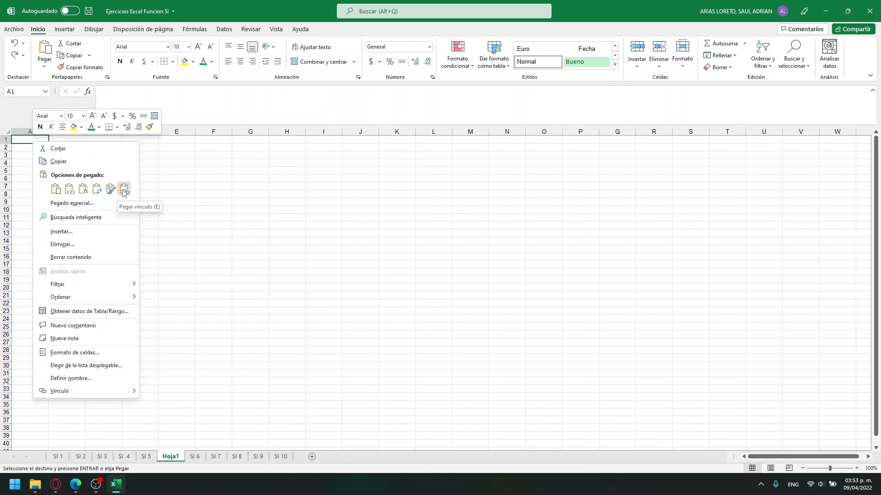
click(71, 192)
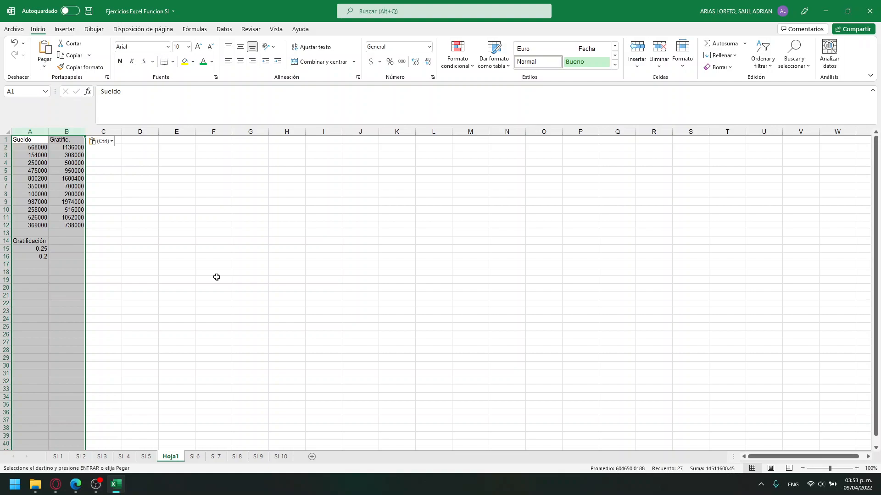
key(Delete)
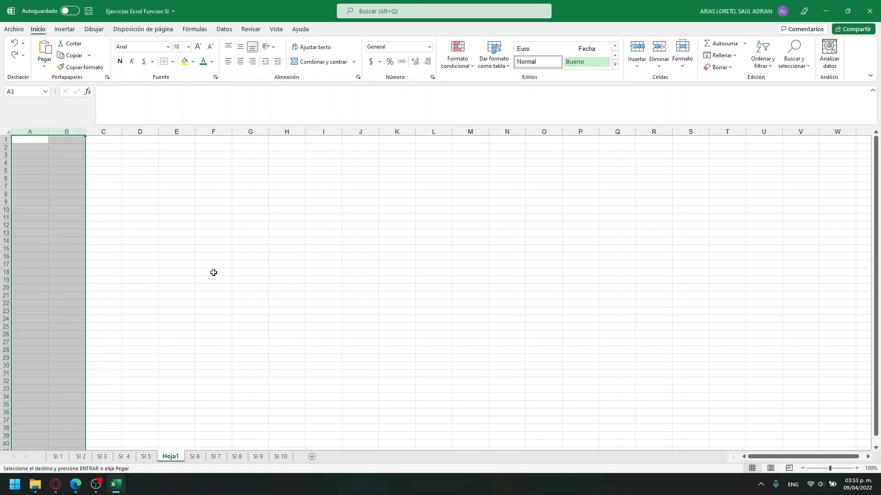
Restore the copied columns with their original formatting on Hoja1, and undo the paste
key(ctrl+z)
click(75, 232)
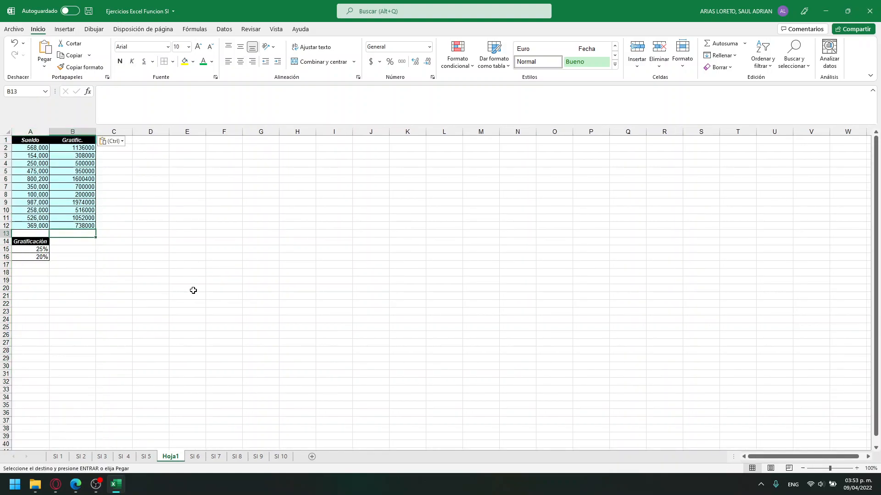
mouse_move(101, 489)
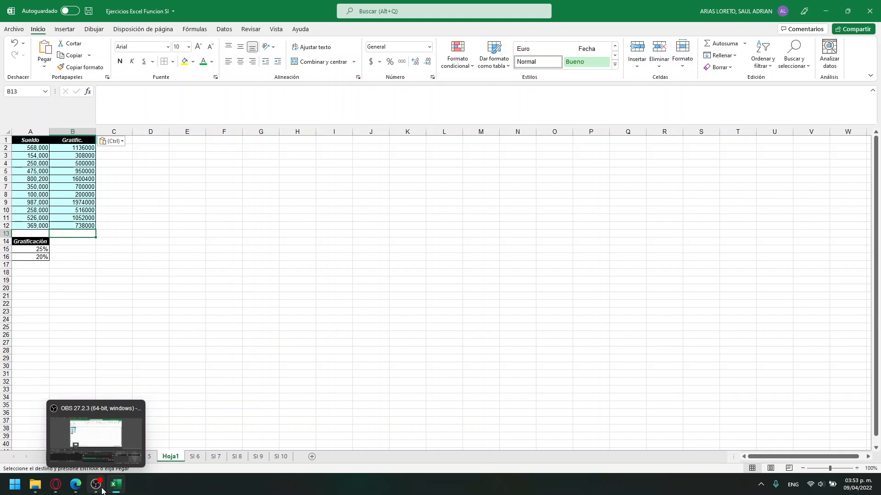
key(ctrl+z)
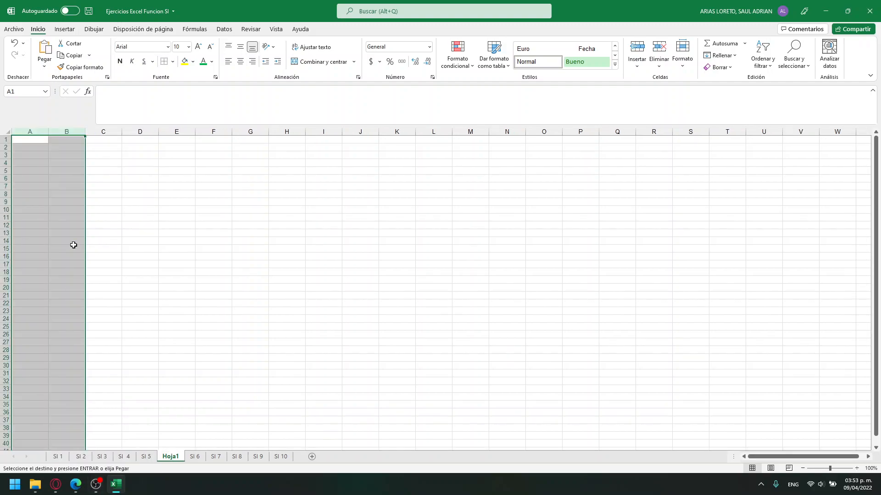
Add another new worksheet after SI 5 and try pasting the copied columns as values at cell A1
click(147, 457)
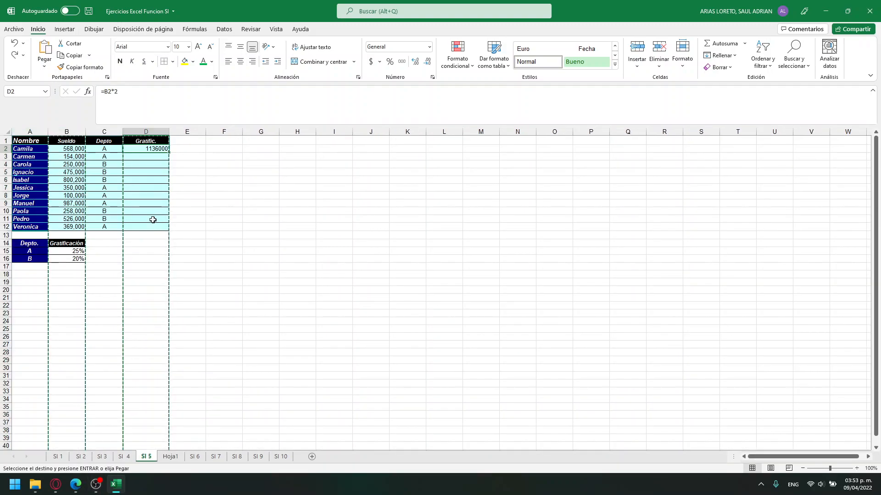
click(312, 457)
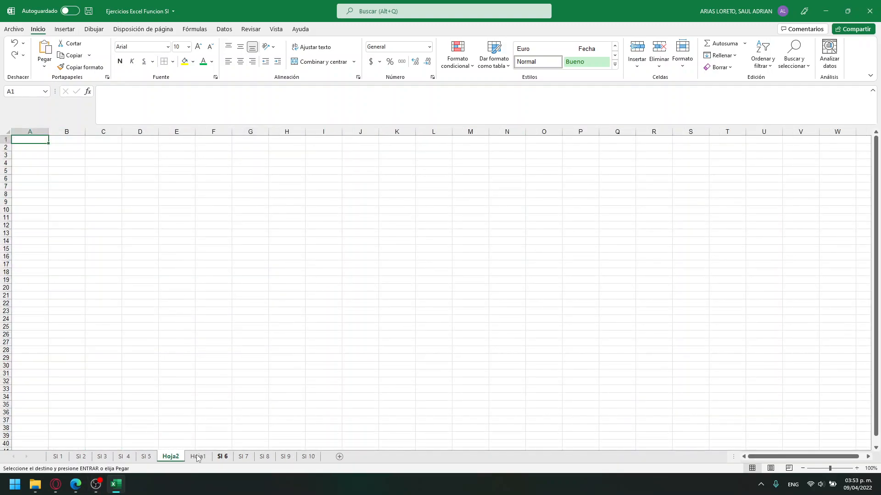
right_click(40, 139)
click(76, 188)
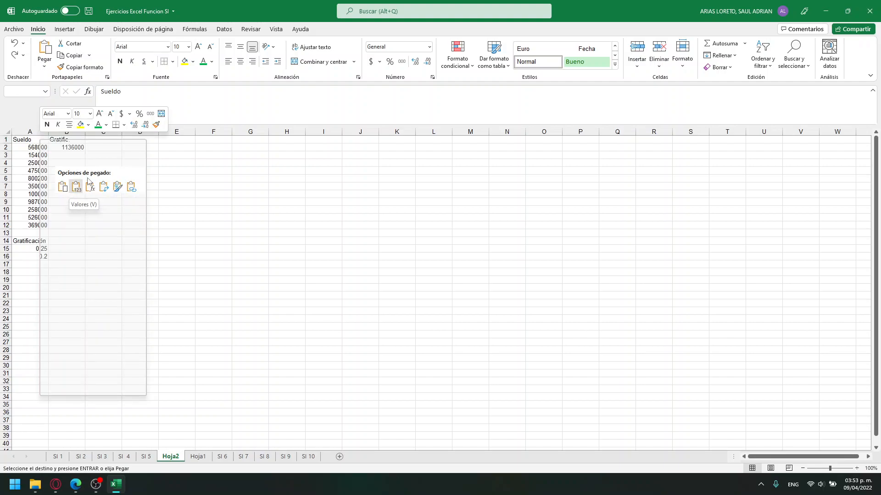
click(357, 390)
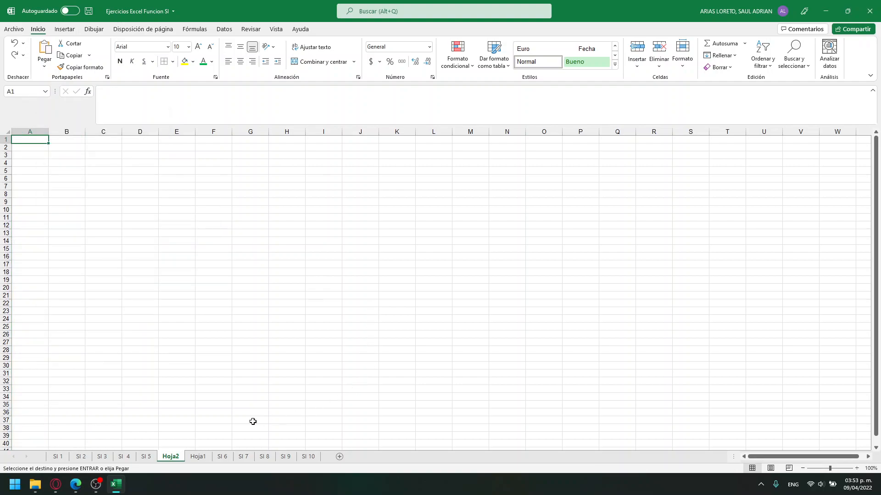
Delete the two test worksheets Hoja1 and Hoja2
right_click(194, 458)
click(243, 348)
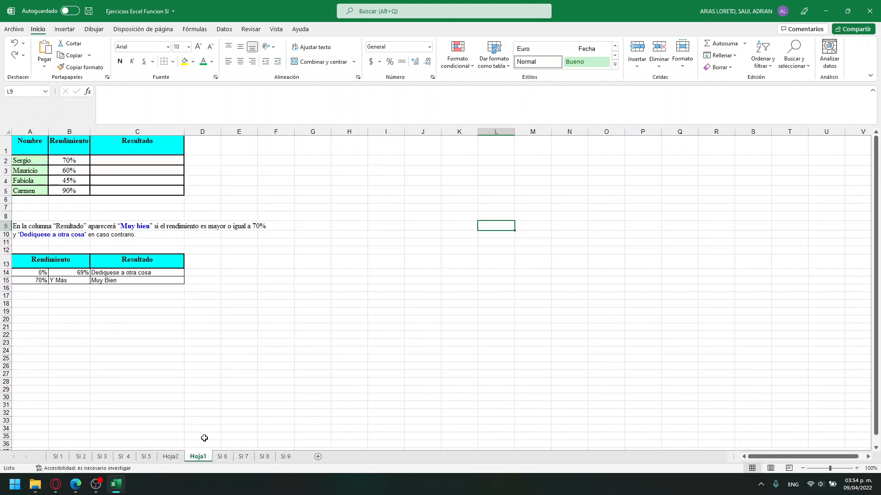
right_click(175, 458)
click(219, 348)
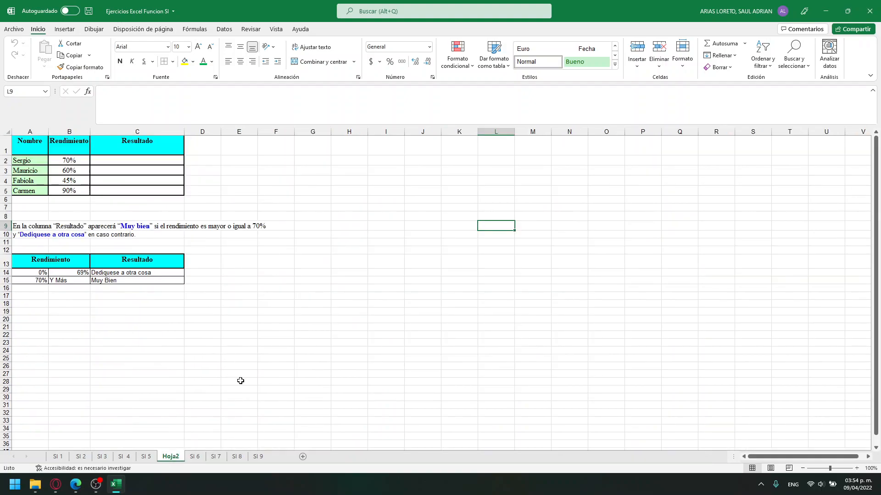
On sheet SI 3, clear cells B4 and D4 and move the instruction text from A4 to B4
click(101, 456)
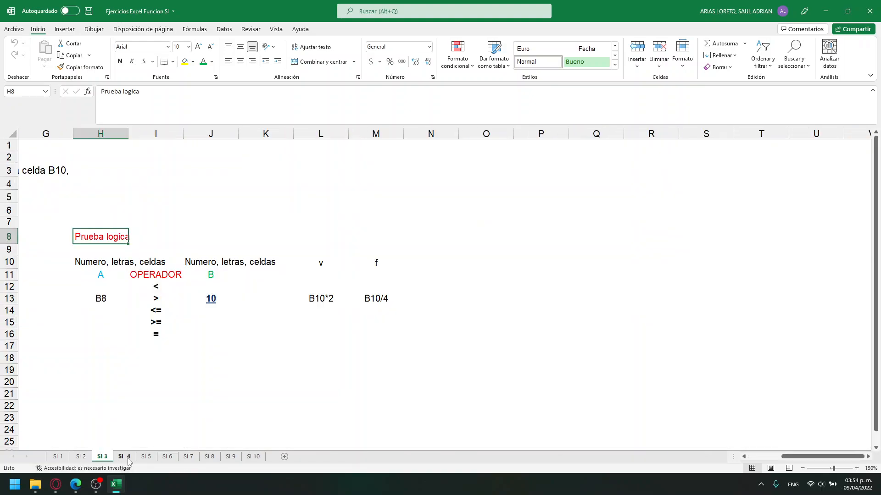
drag(830, 460, 750, 460)
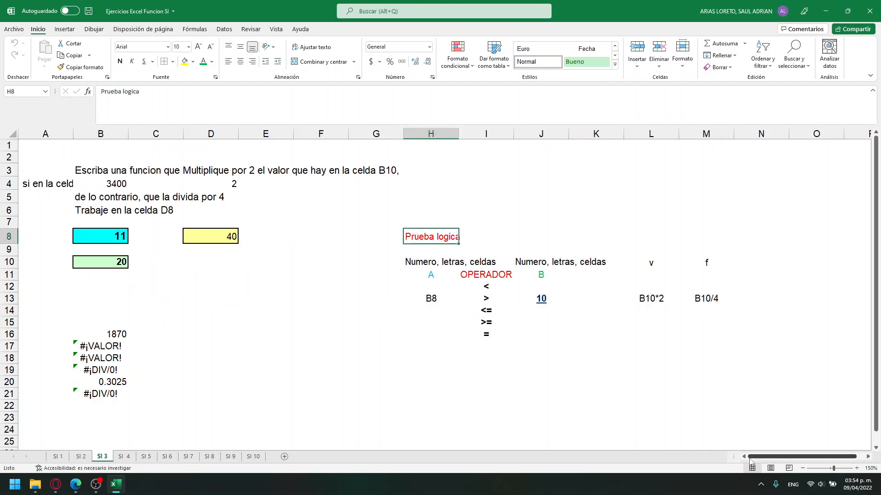
click(335, 336)
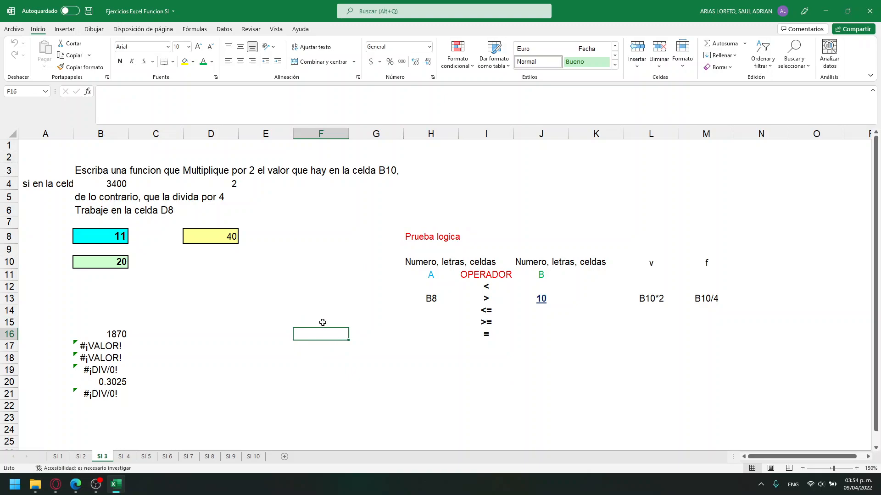
click(125, 183)
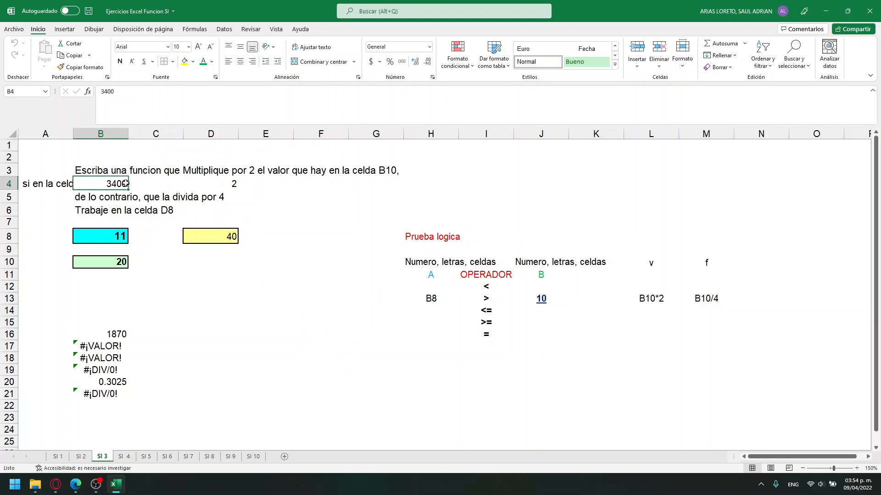
key(Delete)
click(242, 188)
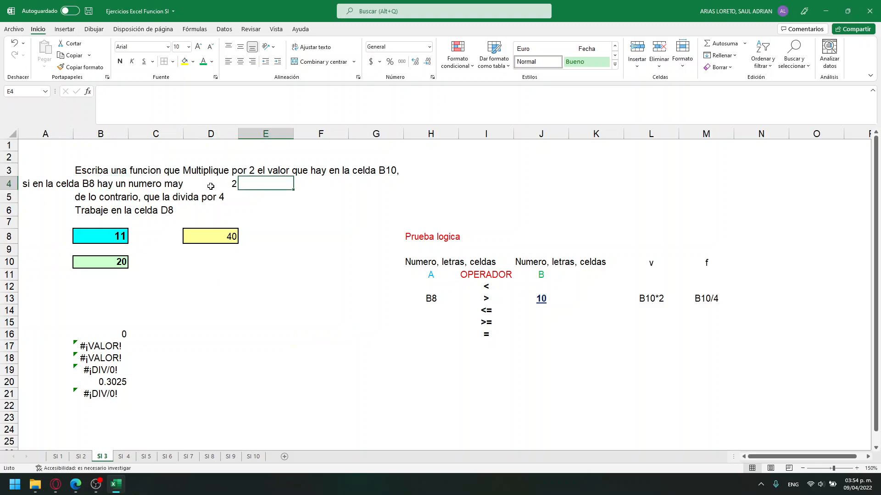
click(229, 187)
key(Delete)
click(37, 184)
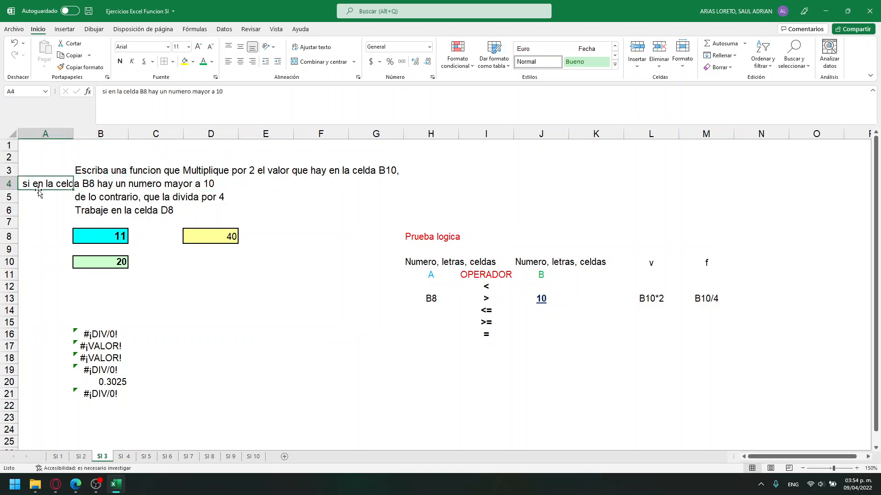
drag(60, 190, 115, 190)
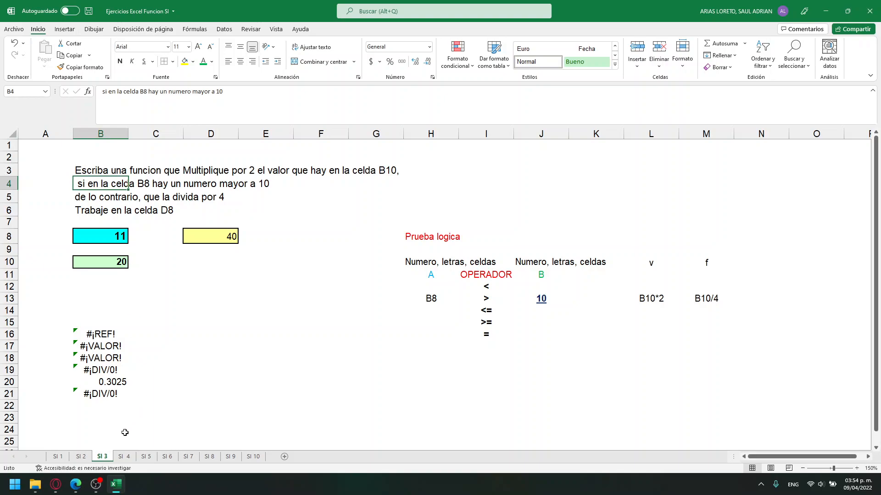
Switch to the browser, close the Practica 3 document, open Practica 4.pdf from Actividad 2 and maximize the window
mouse_move(55, 484)
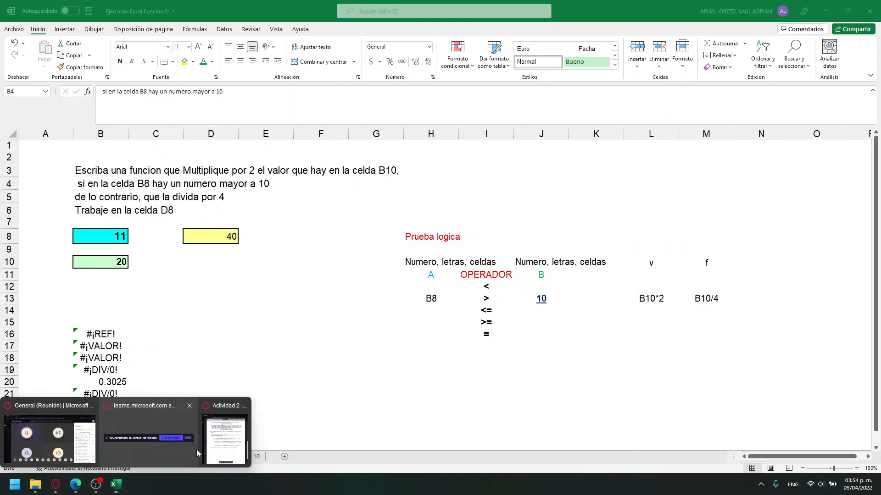
click(223, 440)
scroll(479, 85, up, 10)
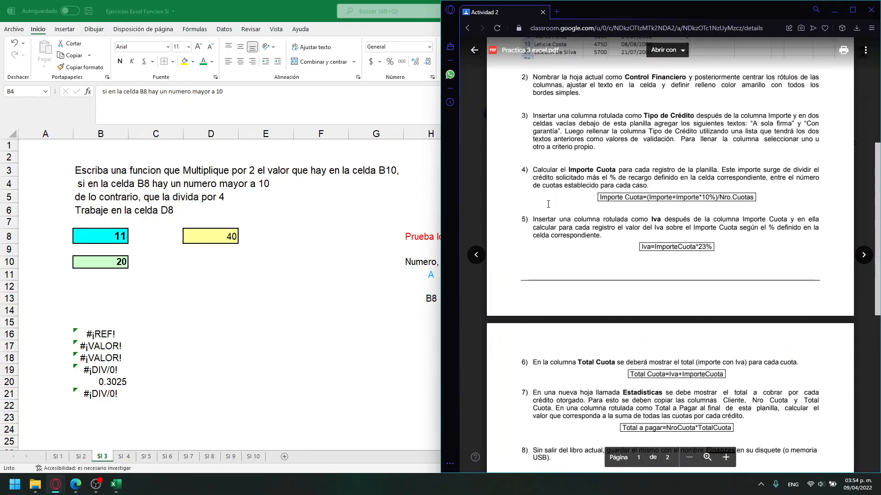
click(479, 86)
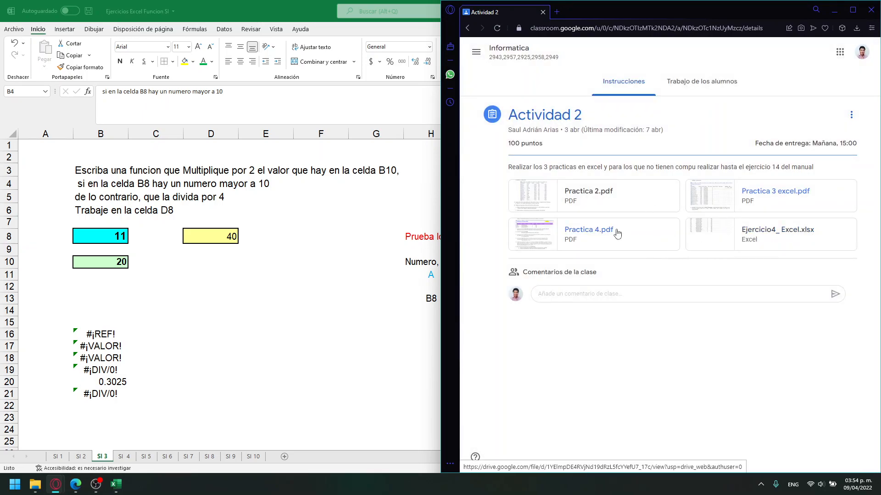
click(615, 234)
click(852, 10)
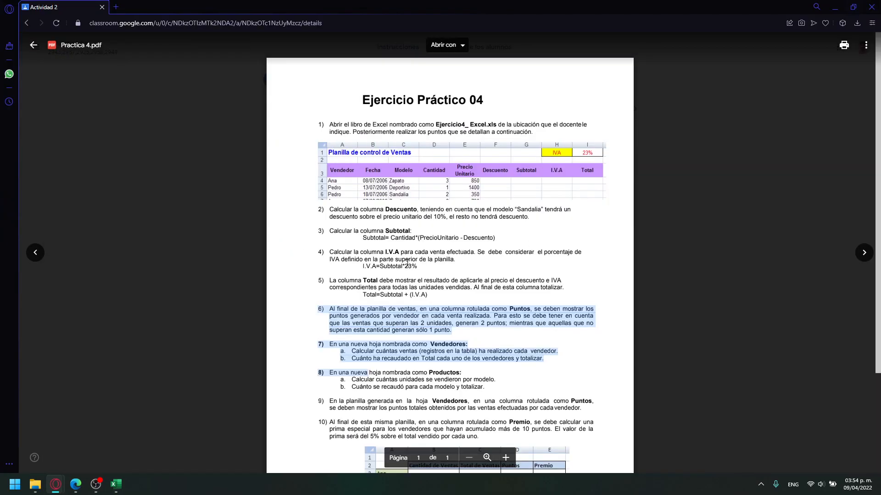
Read through Ejercicio Práctico 04, examining point 6 on how the Puntos column has to be calculated
scroll(488, 268, down, 3)
click(414, 255)
scroll(415, 255, up, 3)
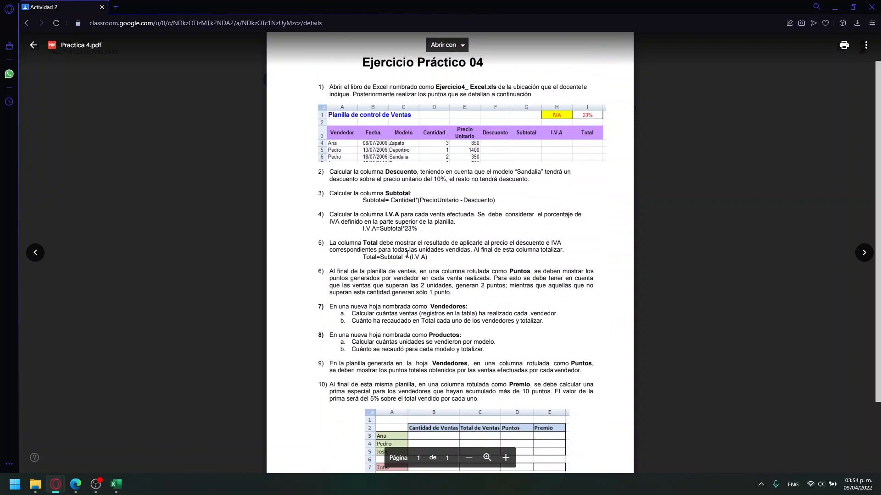
drag(329, 272, 507, 274)
click(507, 274)
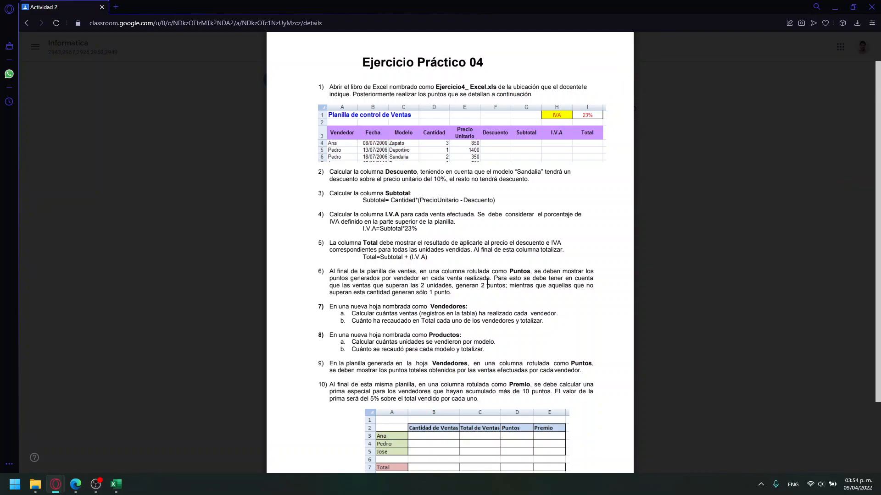
drag(509, 279, 564, 280)
click(472, 291)
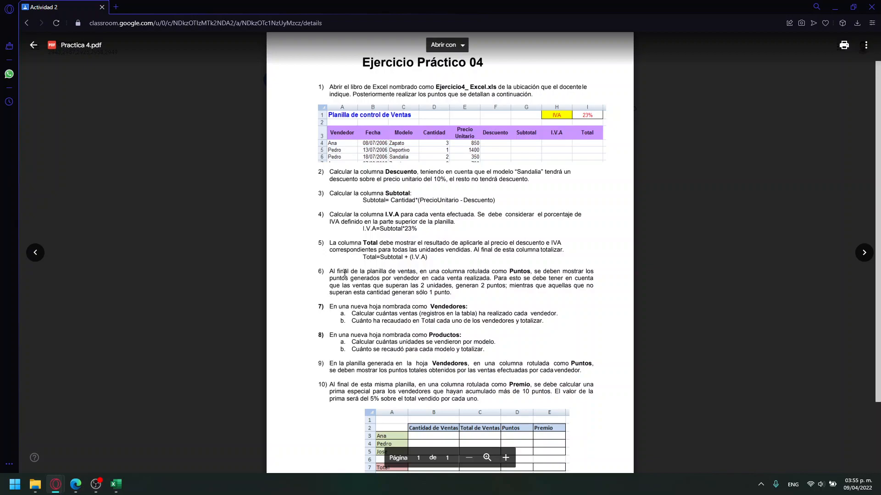
drag(340, 272, 465, 295)
click(465, 295)
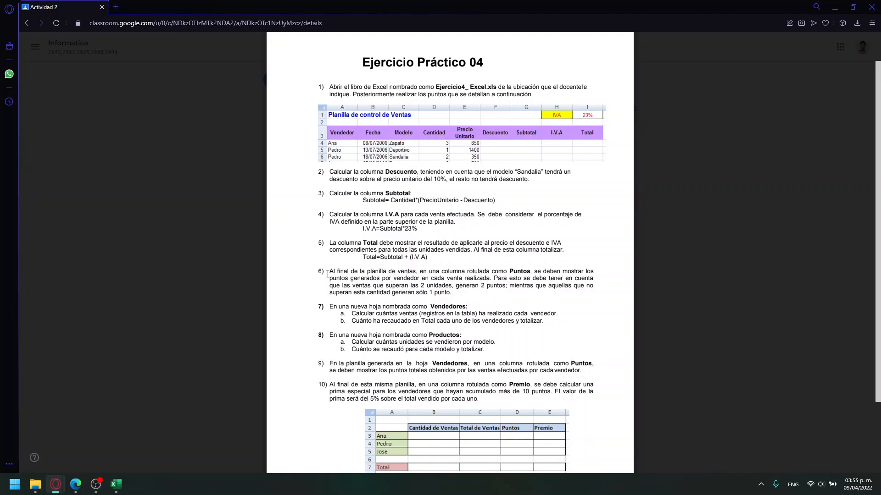
Highlight point 6 of Ejercicio Práctico 04 to review how many points each sale generates in the Puntos column
drag(330, 272, 478, 287)
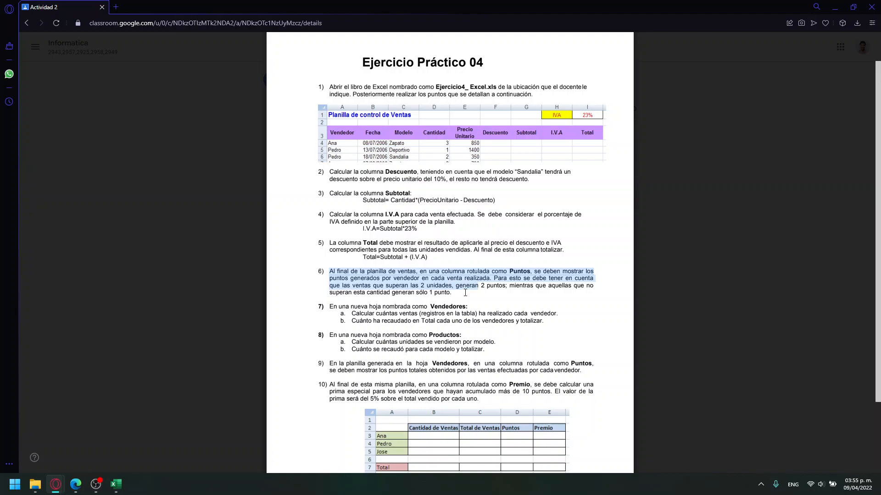
click(453, 295)
drag(329, 273, 451, 294)
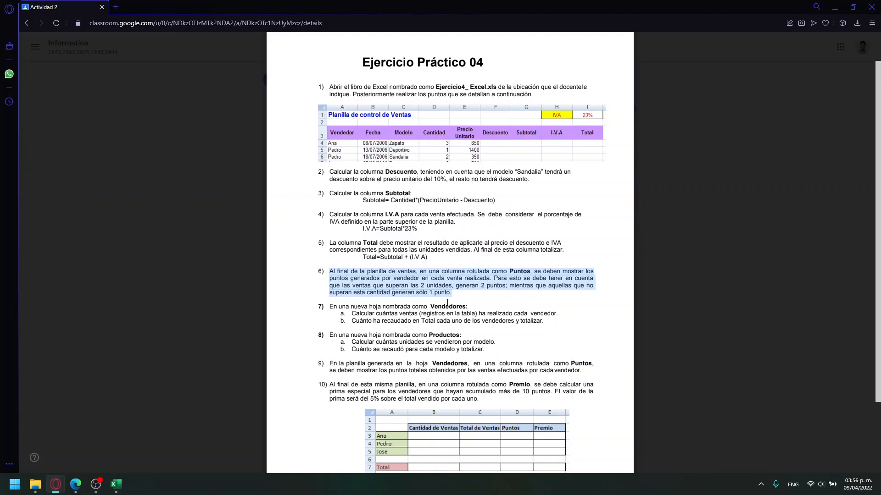
click(354, 285)
drag(330, 274, 464, 285)
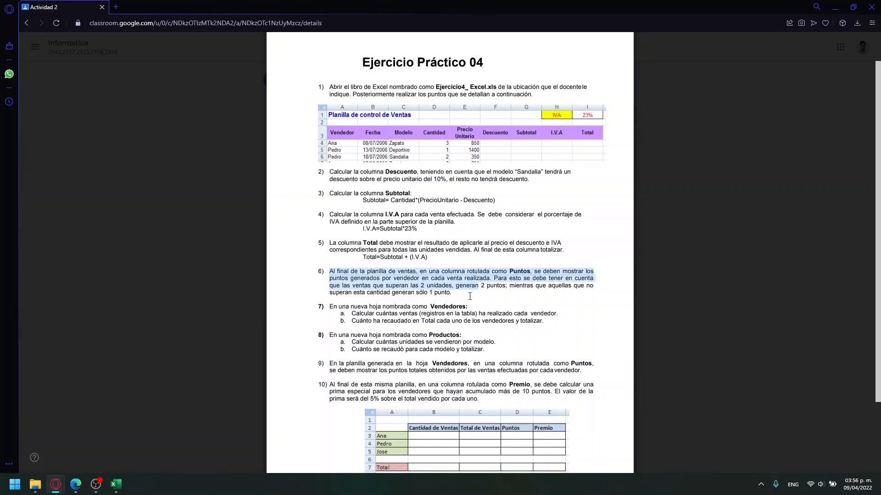
Examine point 10 of the exercise, highlighting the conditions that define the Premio column for the vendors
scroll(470, 296, down, 2)
click(421, 299)
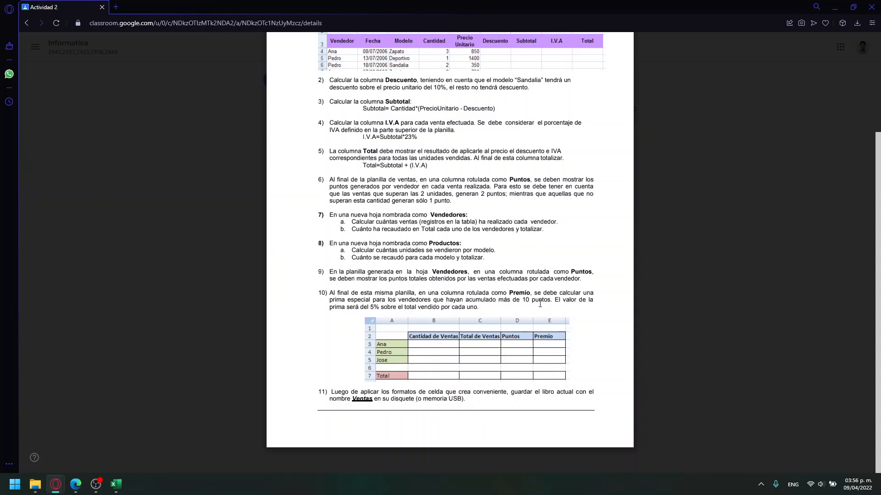
drag(563, 303, 594, 303)
drag(347, 303, 386, 303)
click(386, 304)
drag(513, 304, 542, 305)
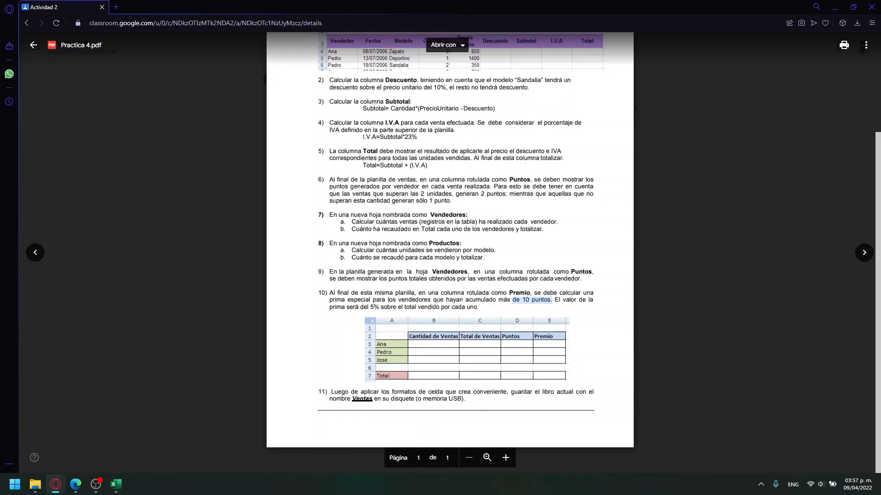
Leave the PDF to review the students' submissions for Actividad 2 and check the due date in the assignment's instructions
click(33, 44)
click(473, 52)
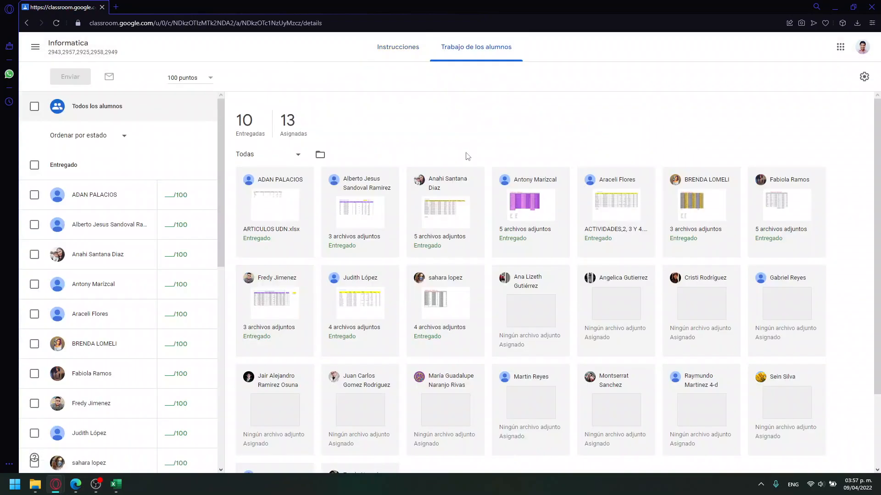
scroll(422, 232, down, 1)
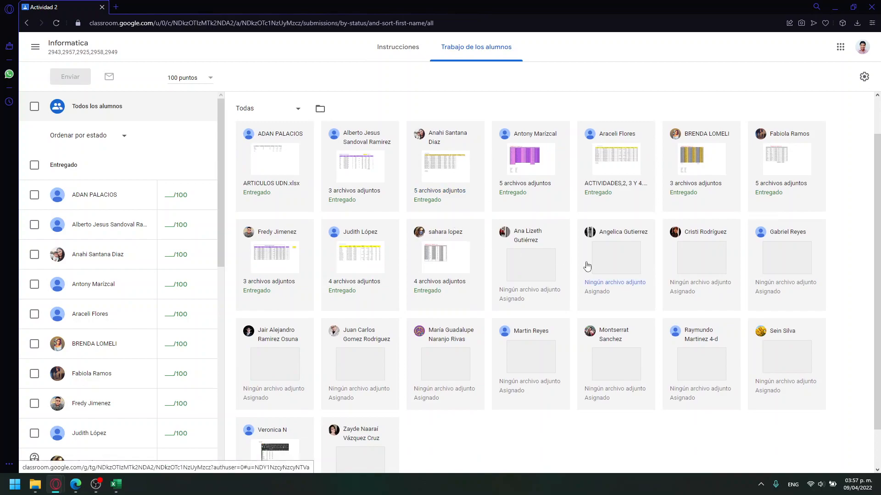
scroll(592, 281, down, 1)
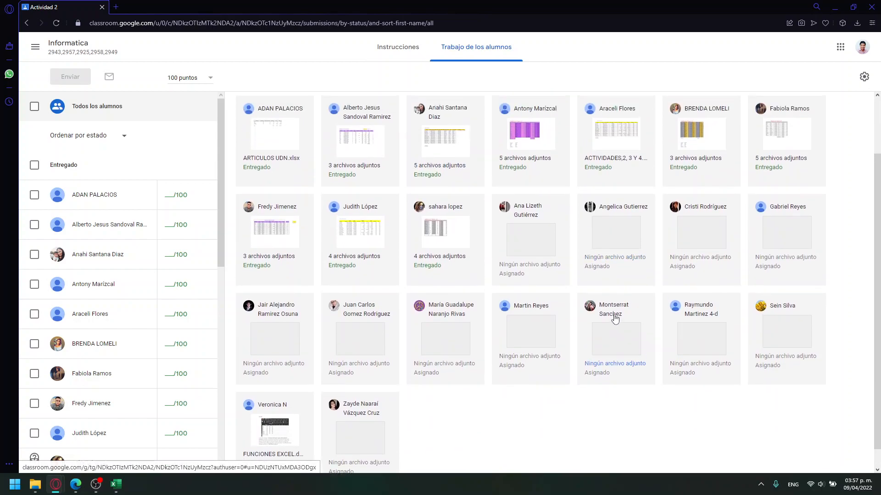
scroll(615, 318, up, 1)
scroll(163, 255, down, 4)
scroll(163, 256, up, 3)
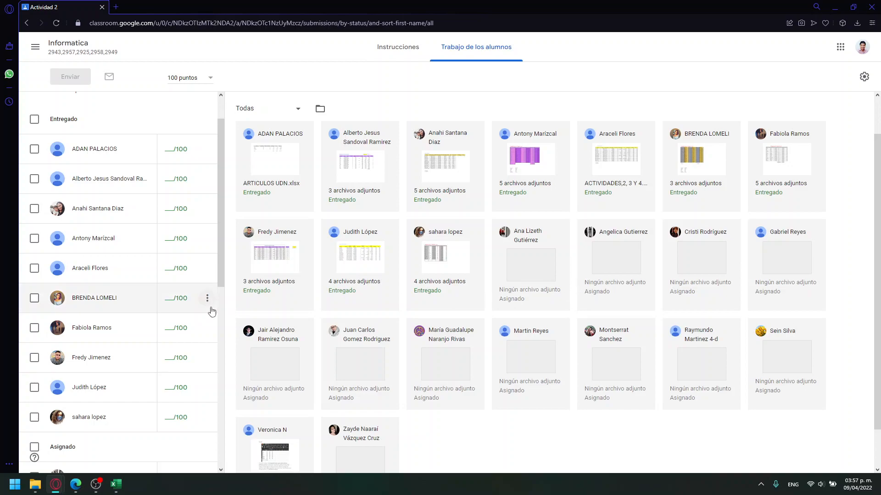
scroll(212, 312, down, 1)
scroll(212, 311, down, 3)
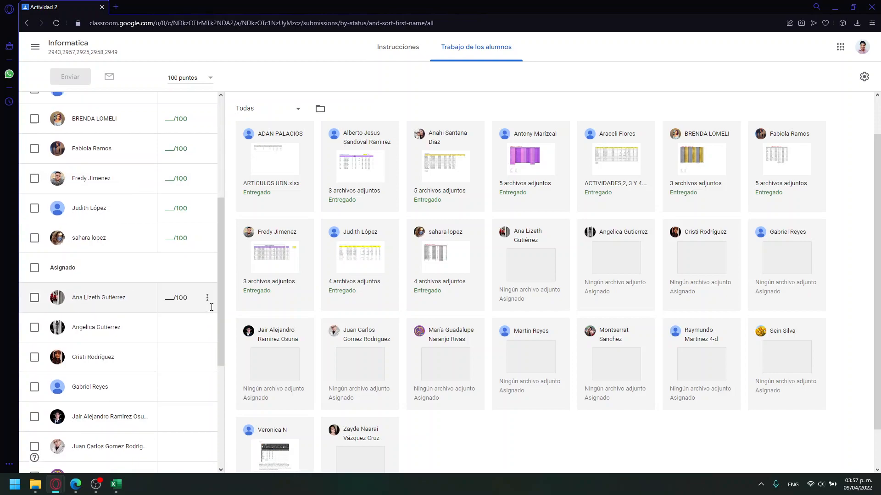
scroll(212, 308, up, 5)
click(396, 52)
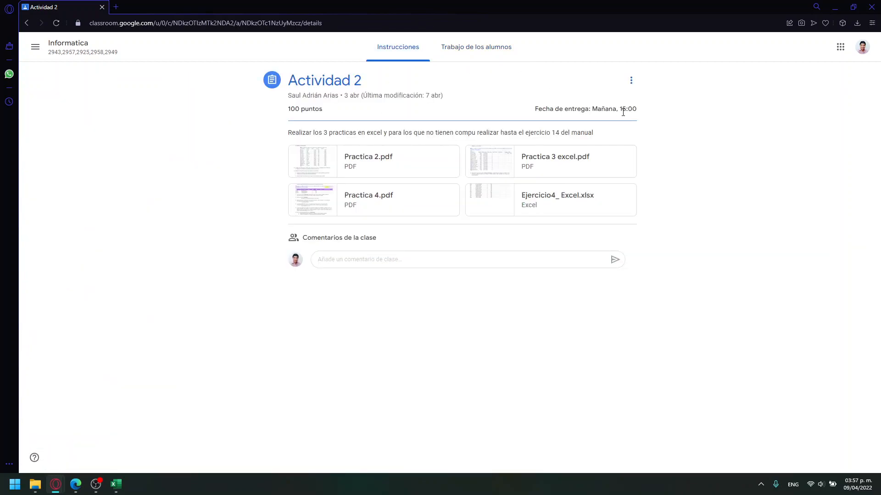
Switch to the Excel workbook and look through exercise sheets SI 2, SI 4, SI 5 and SI 6, returning to SI 4
click(117, 485)
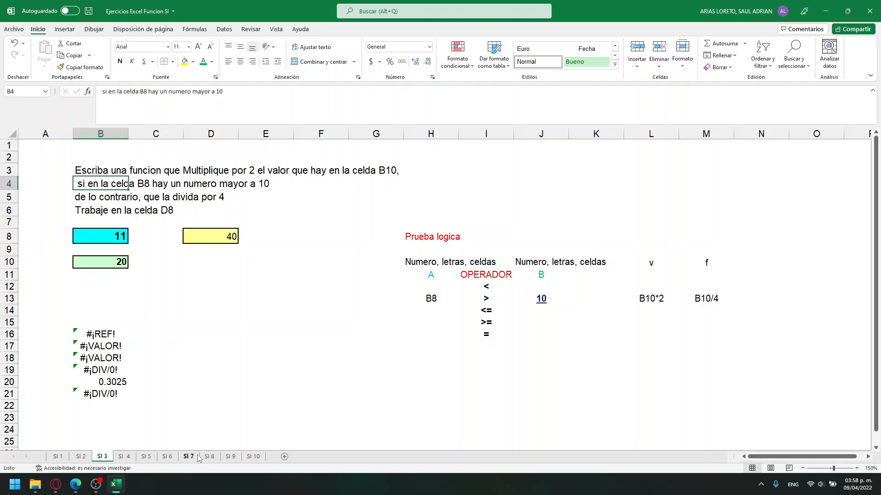
click(80, 460)
click(215, 229)
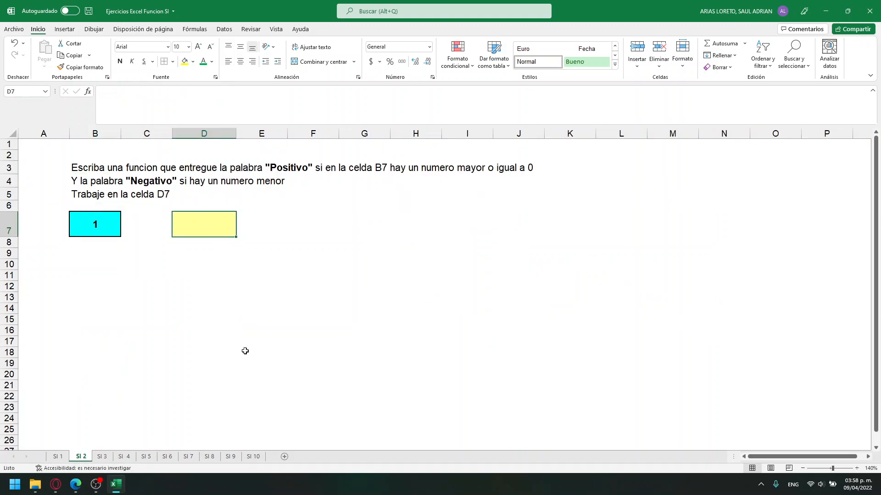
click(127, 456)
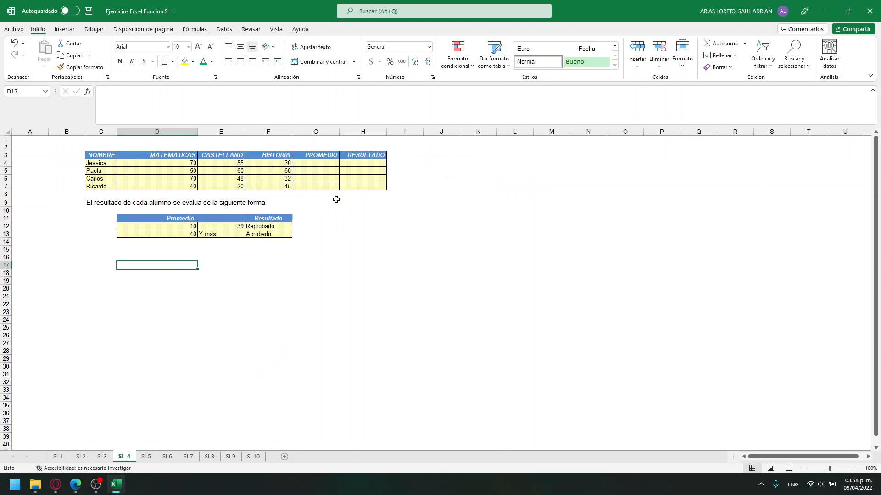
click(146, 457)
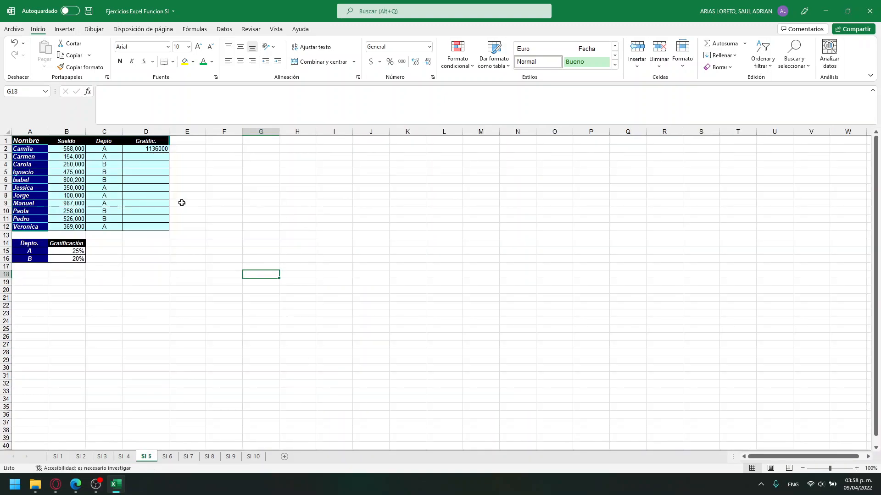
click(125, 456)
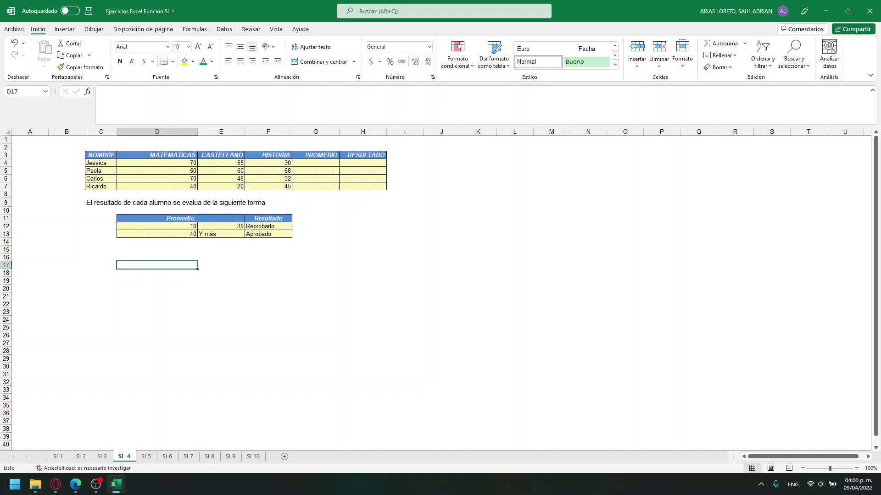
click(416, 320)
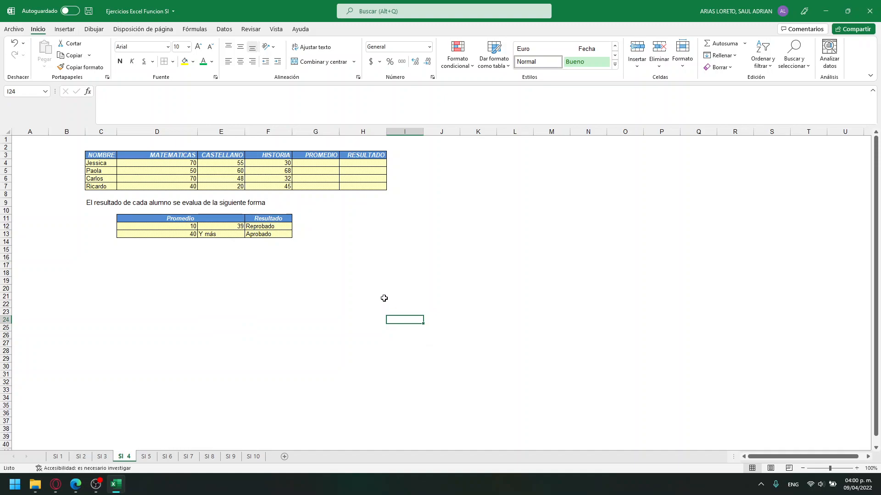
click(381, 273)
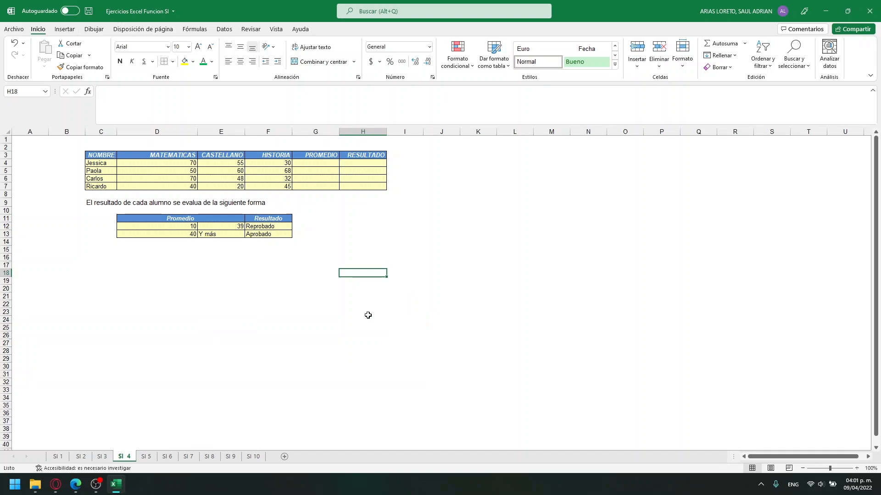
click(145, 457)
click(177, 457)
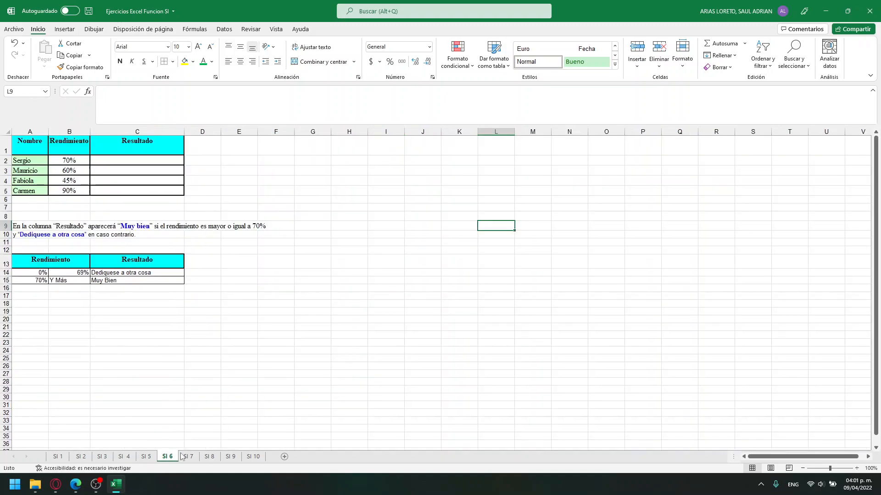
click(125, 457)
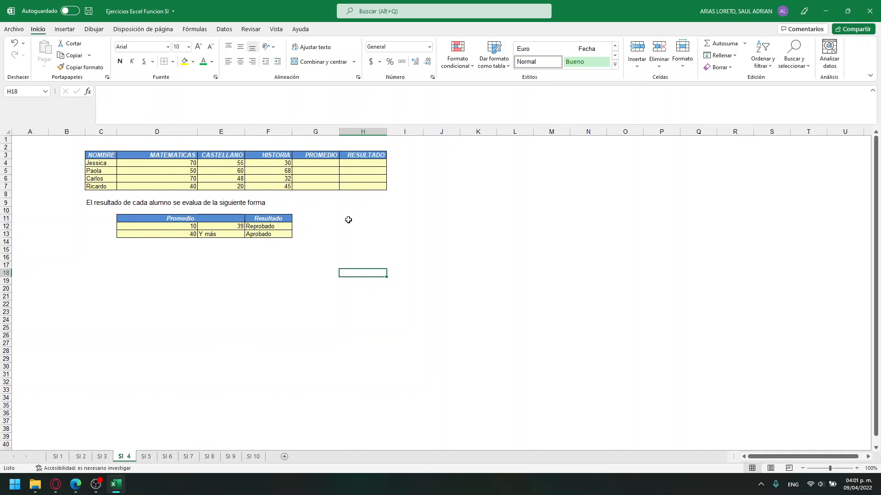
Calculate the first student's average in G4 with =PROMEDIO(D4:F4) and copy the formula down to G7
click(317, 156)
click(321, 165)
click(217, 112)
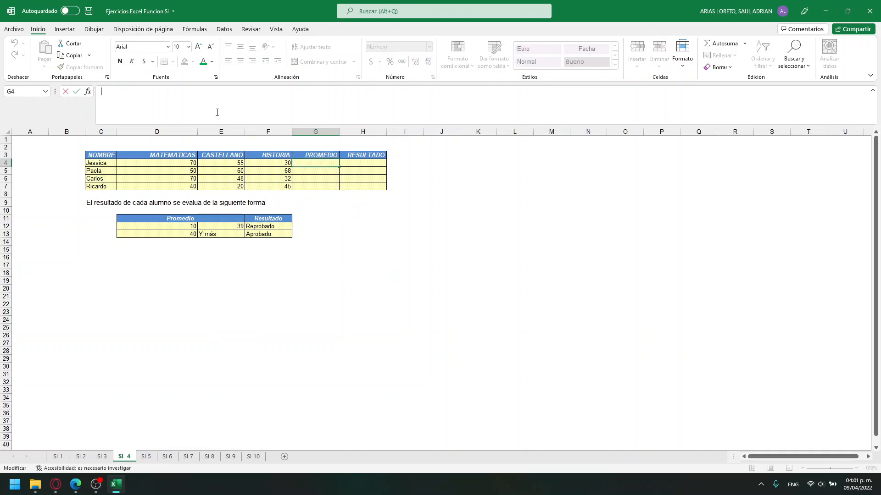
text(=)
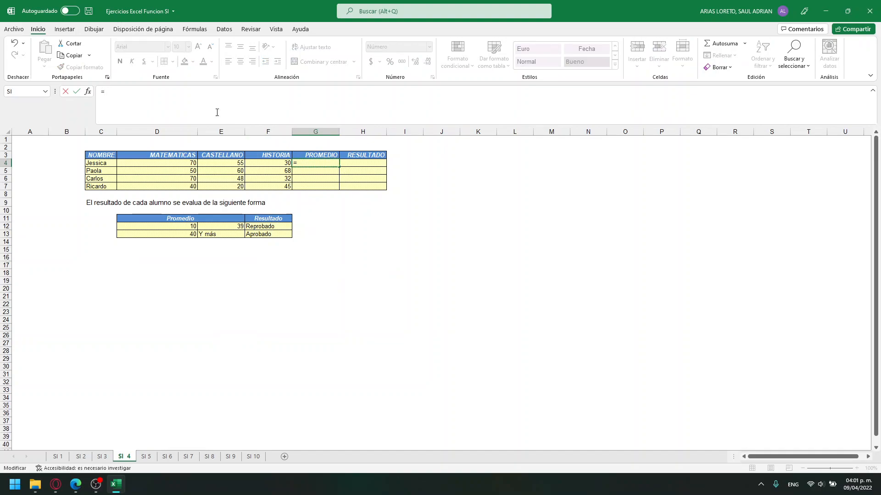
text(PRO)
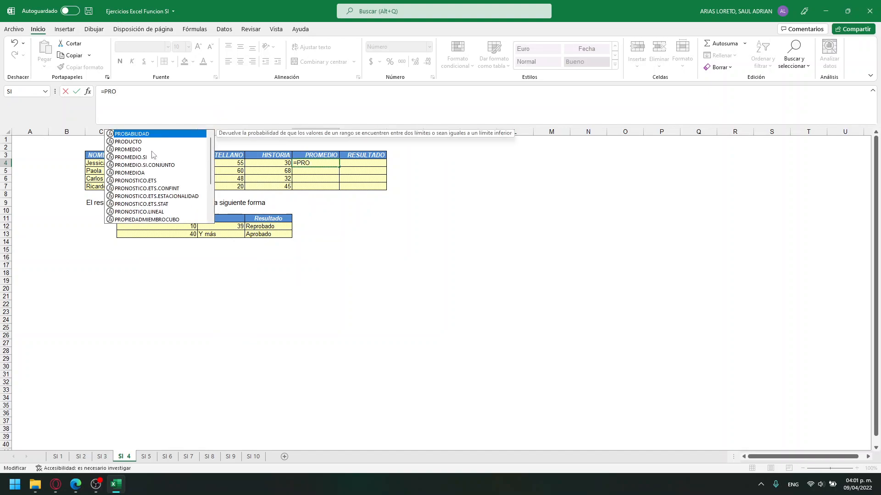
double_click(153, 149)
drag(194, 163, 271, 163)
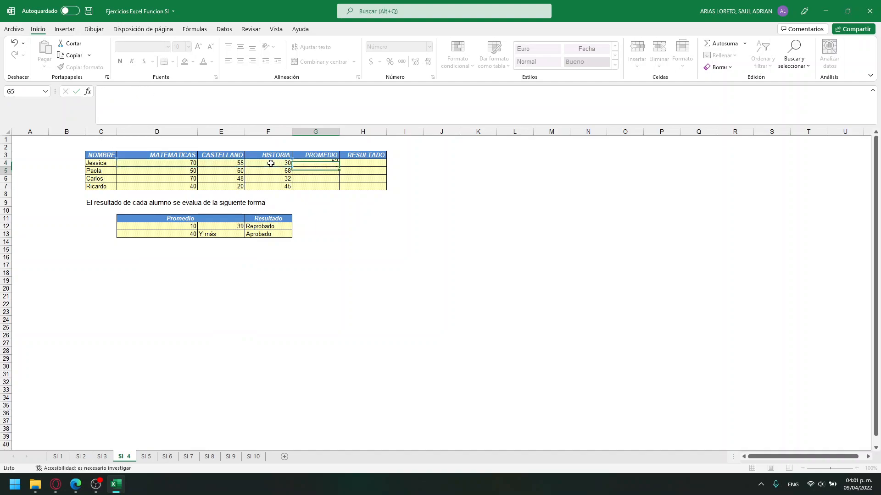
key(Return)
click(338, 164)
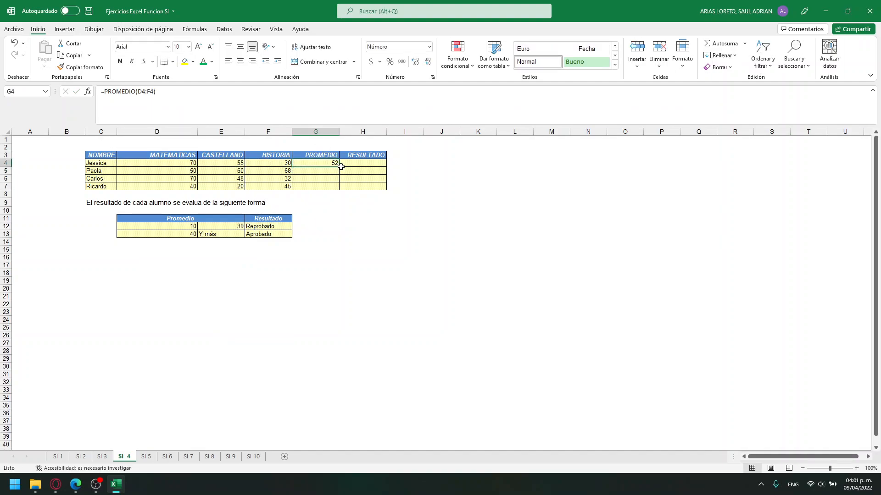
drag(340, 167, 338, 186)
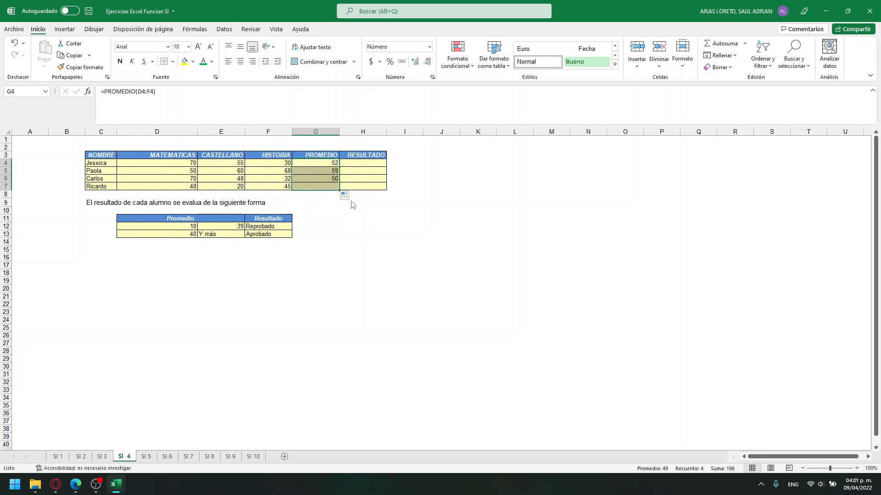
Examine the criteria table below the grades to see which Promedio ranges give Reprobado and Aprobado
click(856, 468)
click(856, 468)
click(856, 469)
click(857, 469)
click(857, 469)
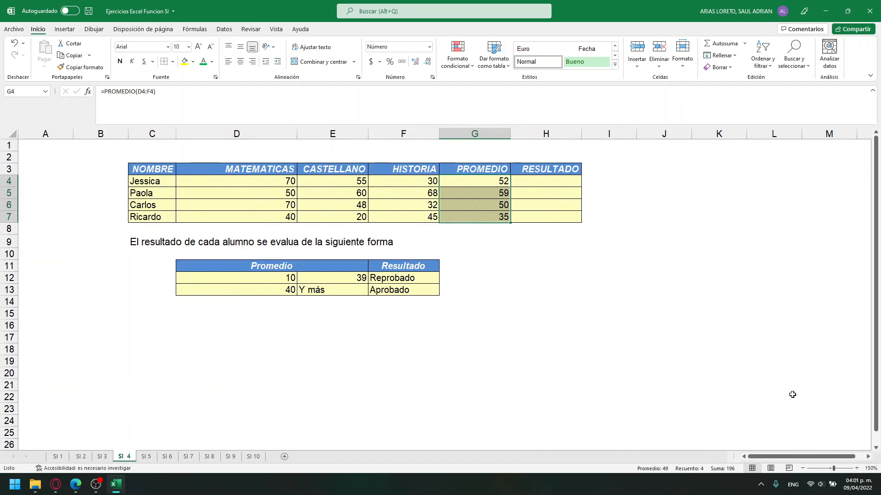
click(543, 182)
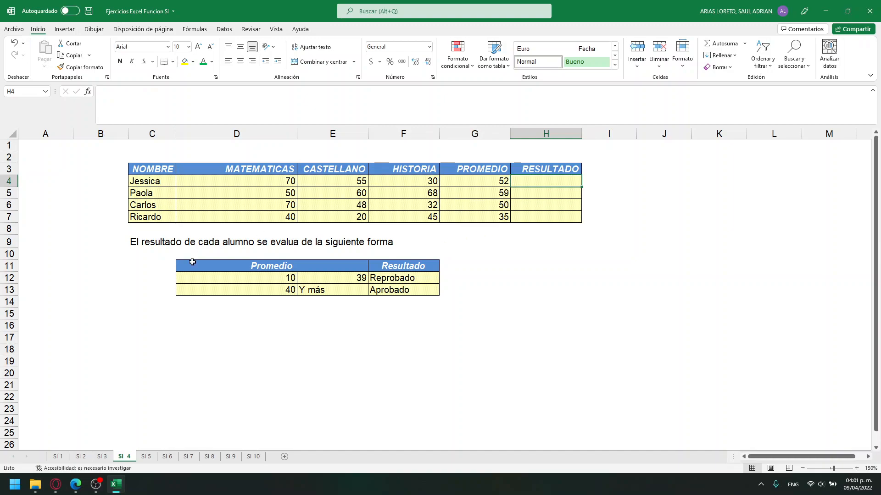
click(290, 281)
click(345, 279)
click(400, 280)
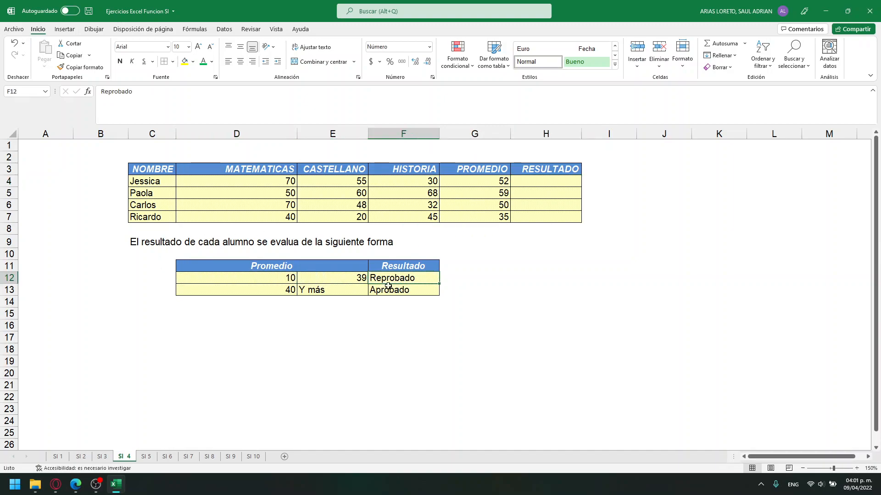
click(278, 292)
click(356, 292)
click(386, 298)
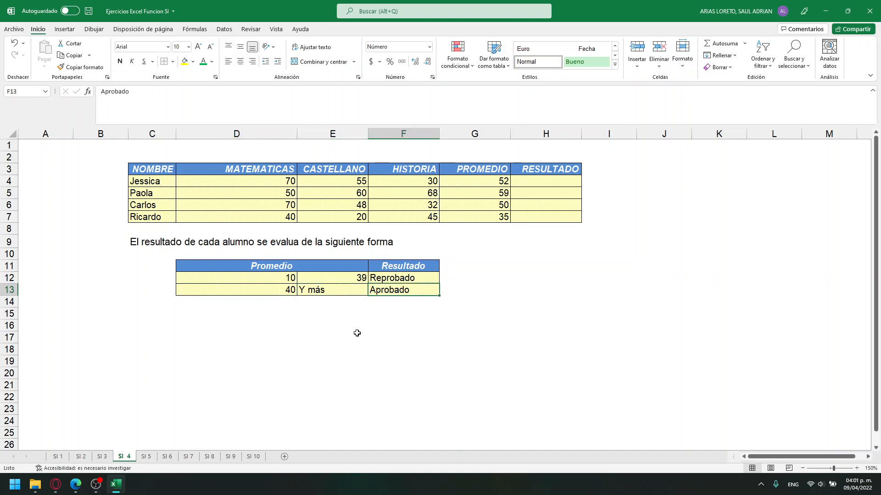
Insert the SI function in H4 with the logical test G4>=$D$13, using an absolute reference for the minimum passing average
click(551, 184)
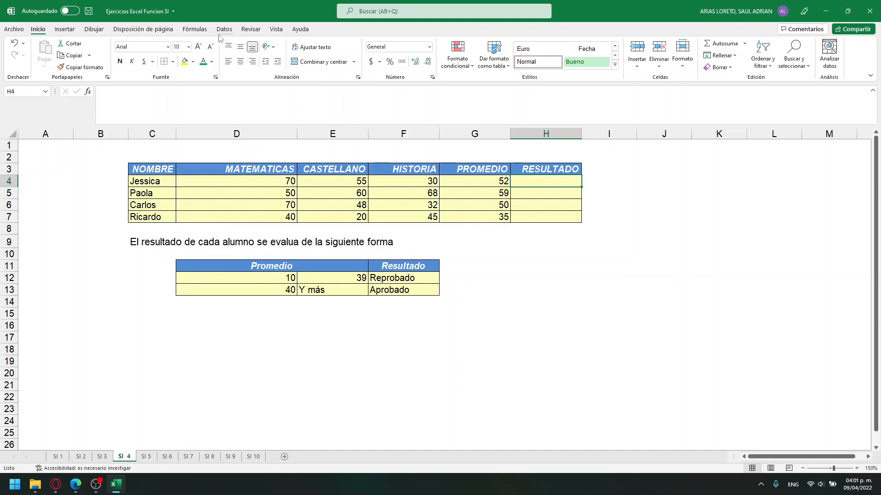
click(194, 29)
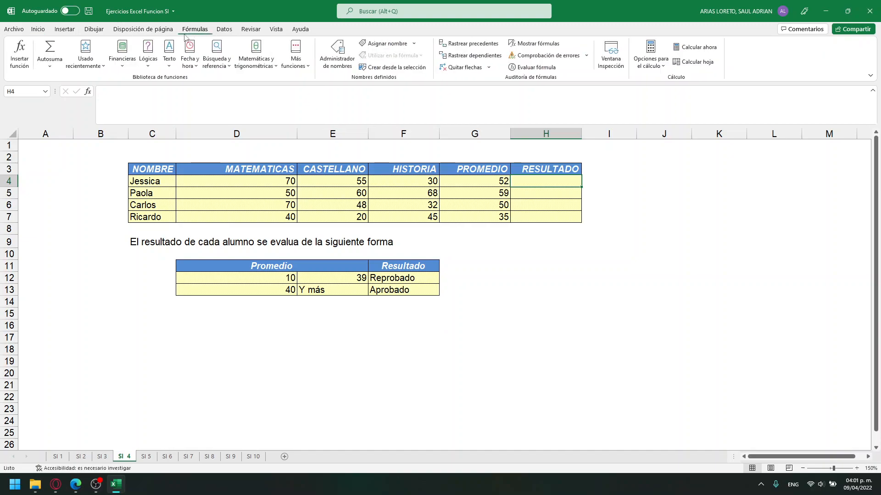
click(154, 64)
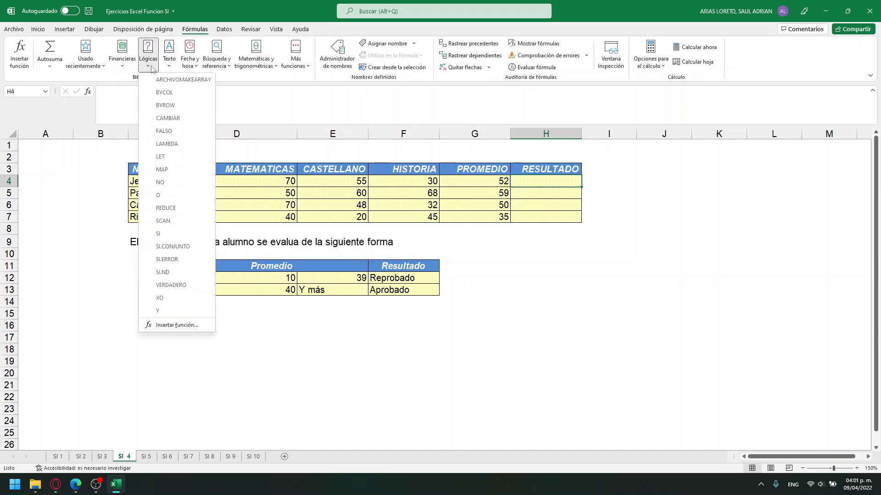
click(170, 237)
drag(494, 116, 645, 246)
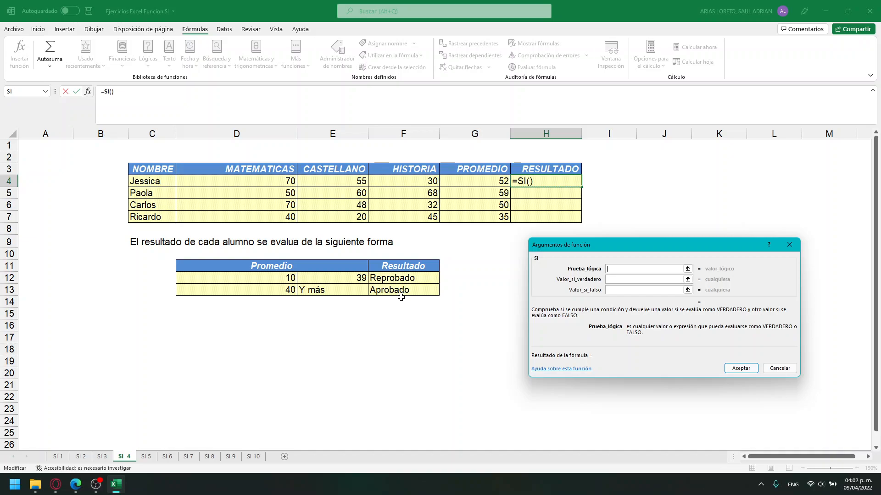
click(497, 183)
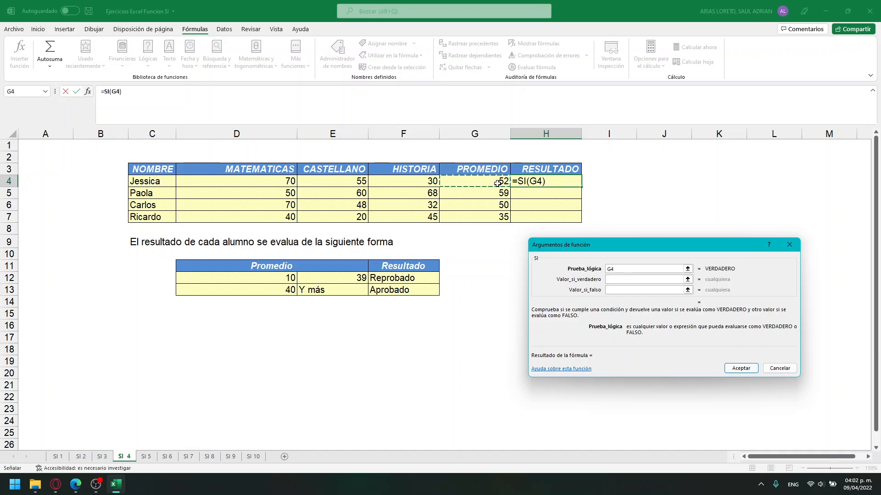
text(>)
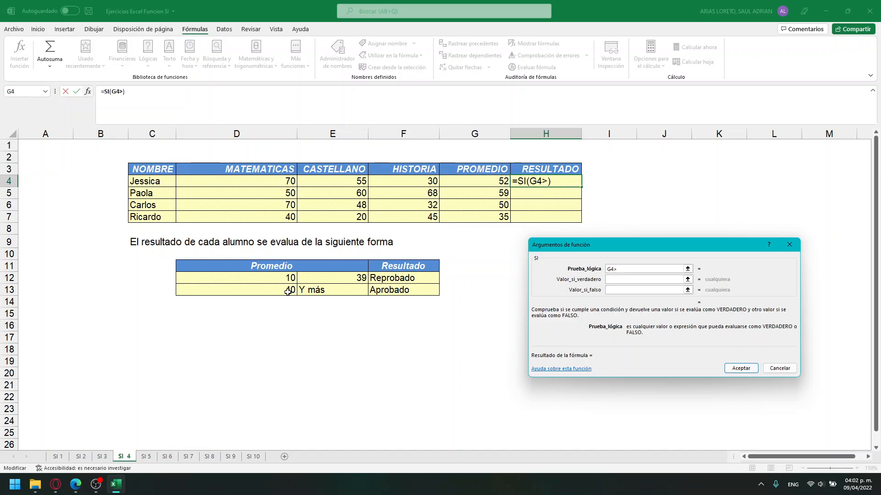
text(=)
click(269, 290)
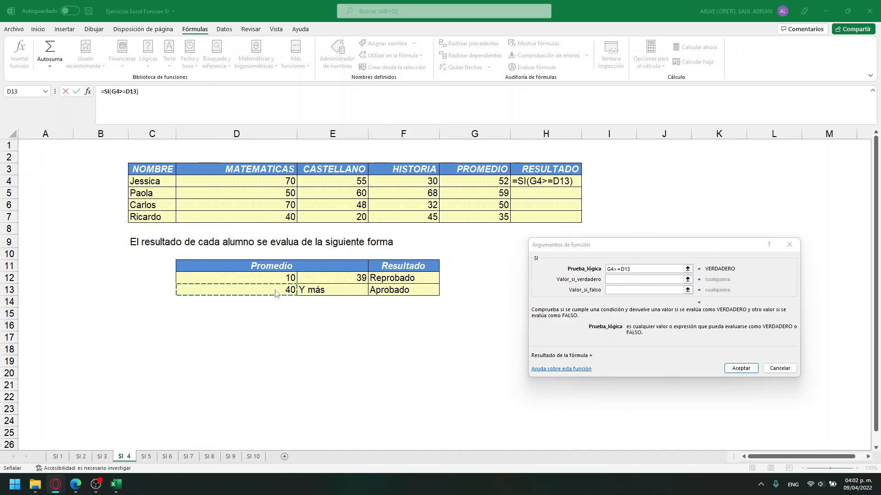
click(644, 268)
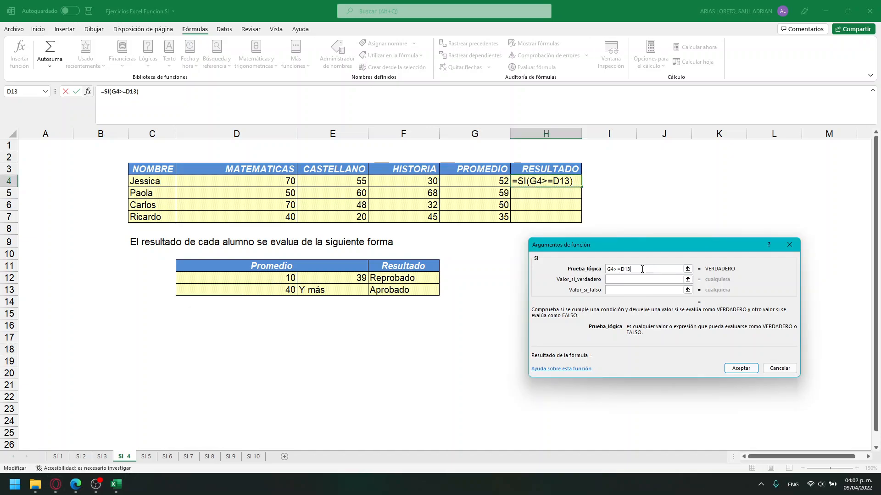
key(F4)
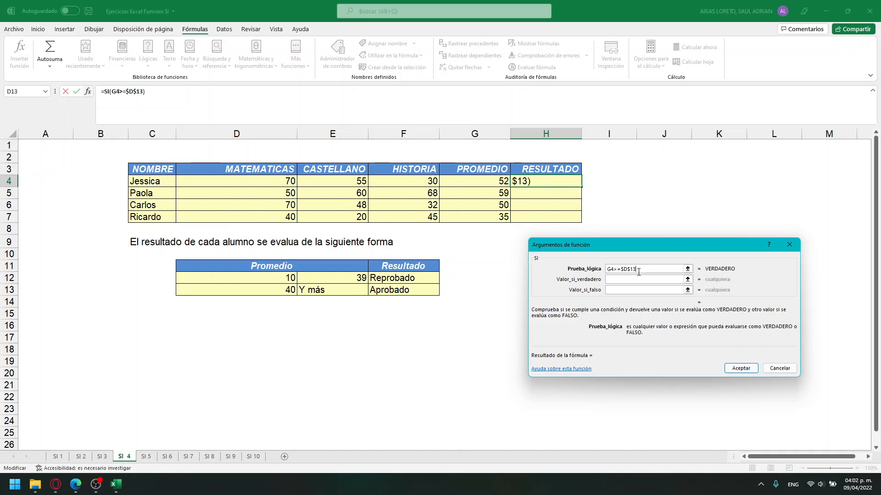
Set the SI function to return $F$13 if true and $F$12 if false, and copy the formula down to H7
click(623, 280)
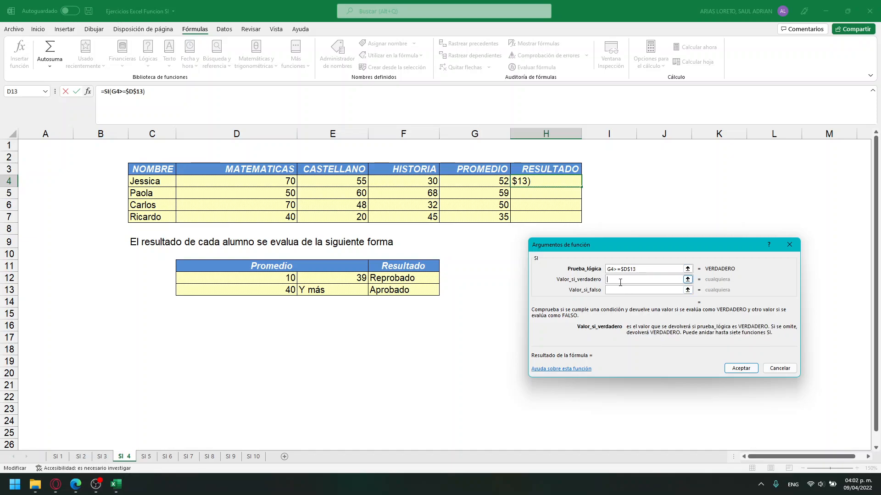
click(390, 291)
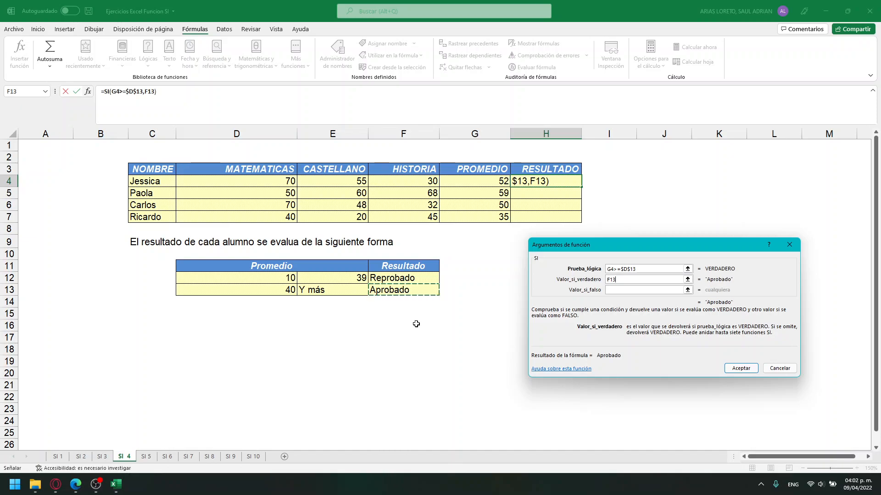
key(F4)
click(619, 290)
click(416, 281)
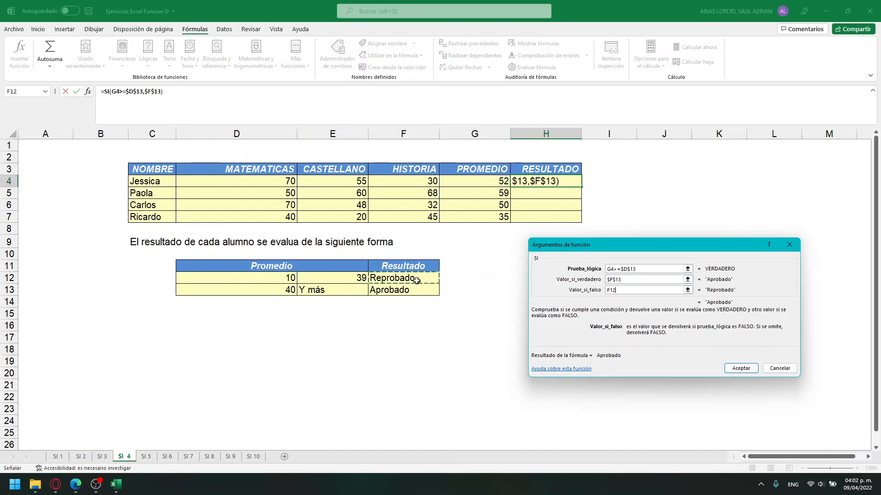
key(F4)
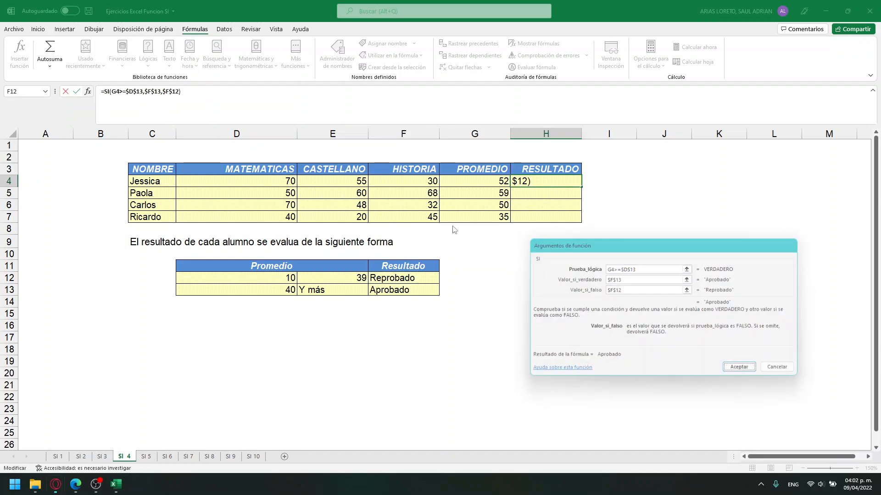
key(Return)
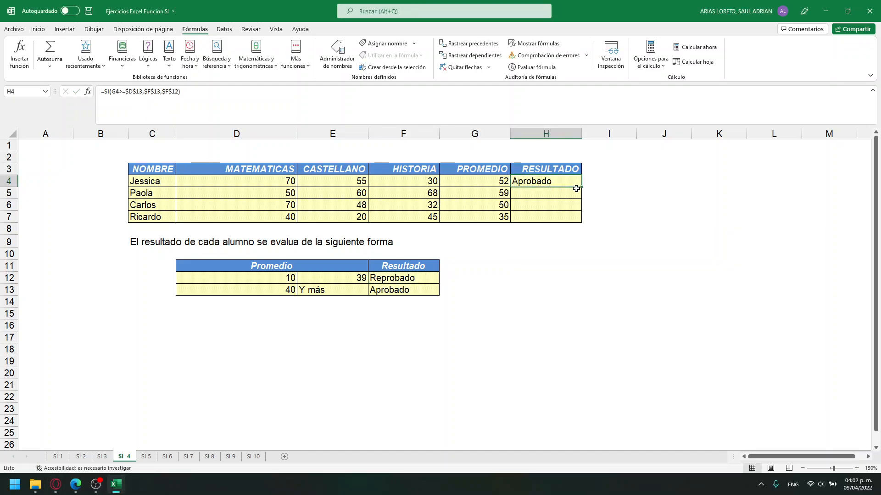
drag(583, 188, 582, 222)
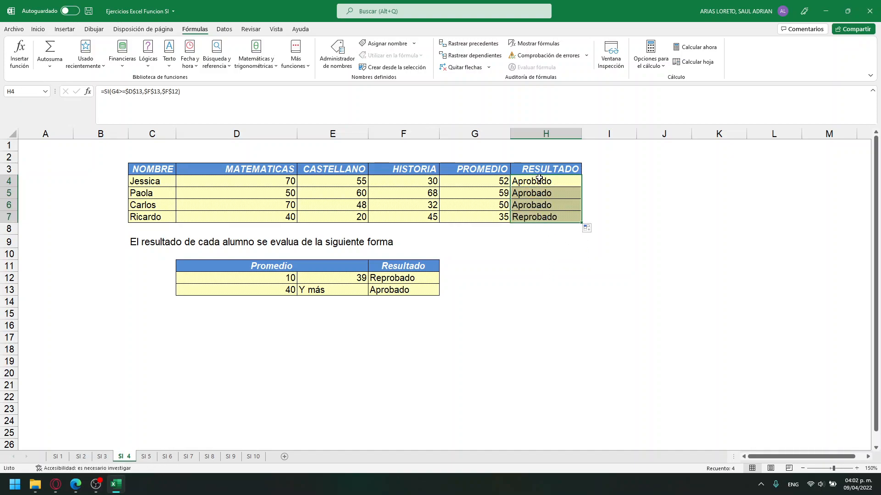
Change the absolute references in H4 to relative ones, =SI(G4>=D13,F13,F12), and copy the formula down to H7
click(539, 181)
double_click(539, 181)
click(623, 182)
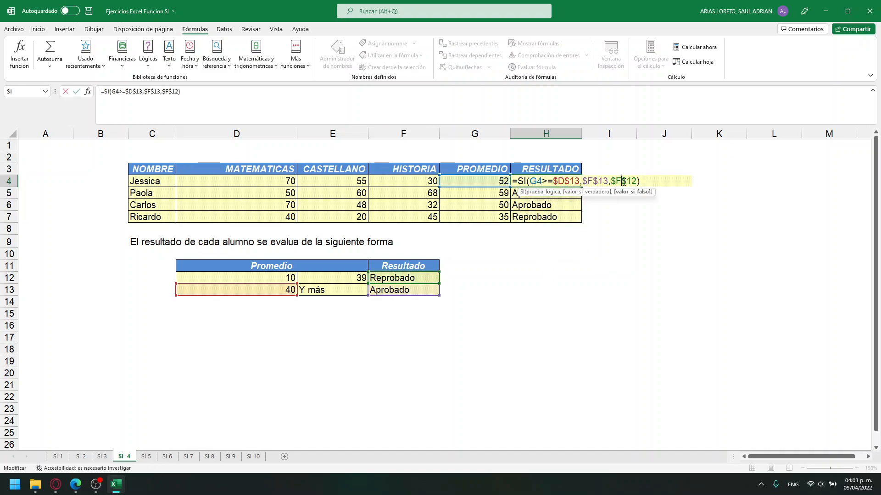
double_click(576, 182)
key(F4)
key(F4)
key(F4)
click(597, 182)
key(F4)
key(F4)
key(F4)
triple_click(599, 181)
double_click(600, 181)
key(F4)
key(F4)
key(F4)
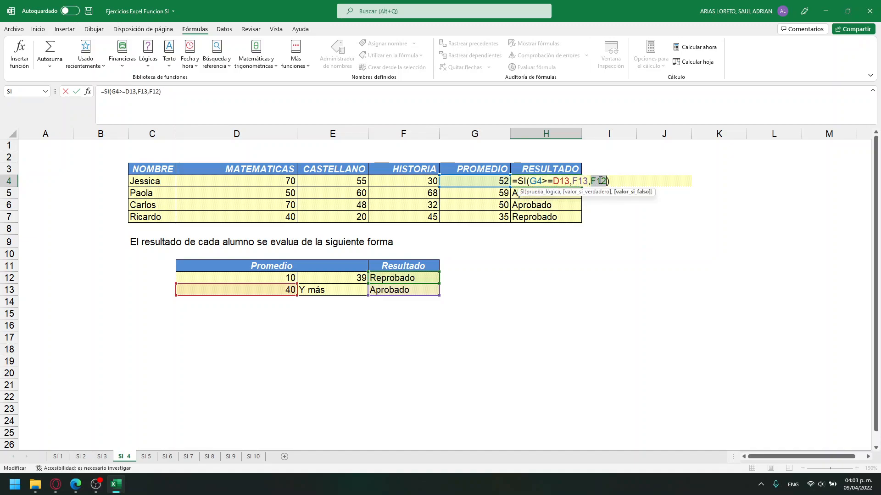
key(ctrl+Return)
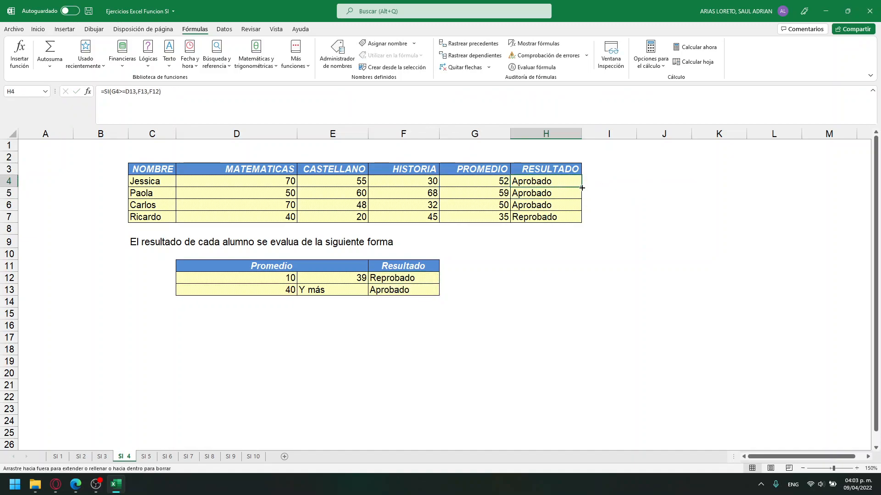
drag(582, 198, 583, 222)
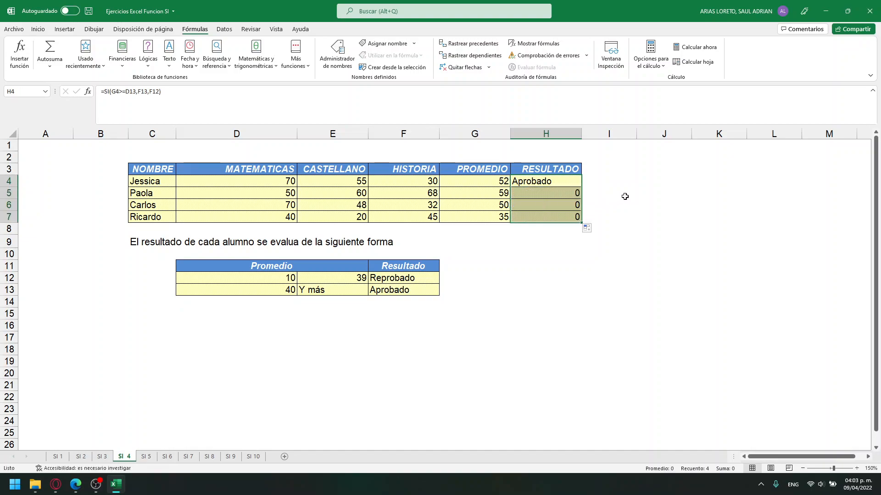
Examine the copied formulas in H5, H6 and H7 to see which cells their relative references point to
click(571, 193)
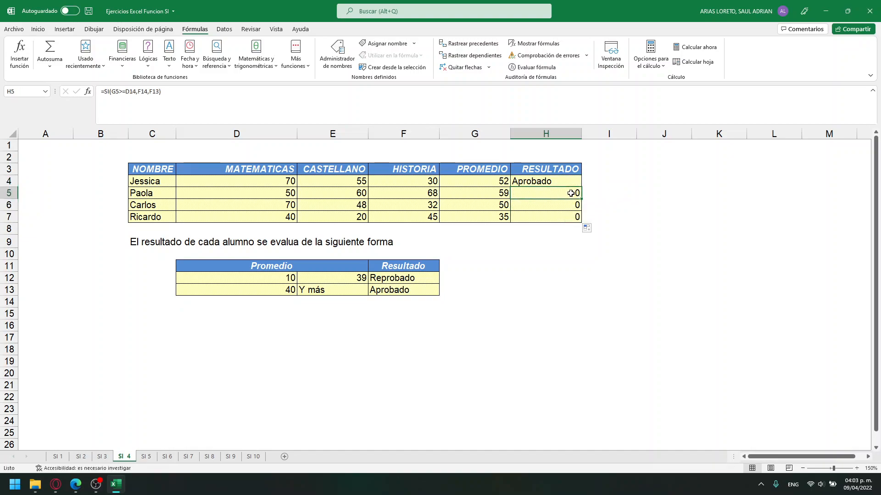
double_click(570, 193)
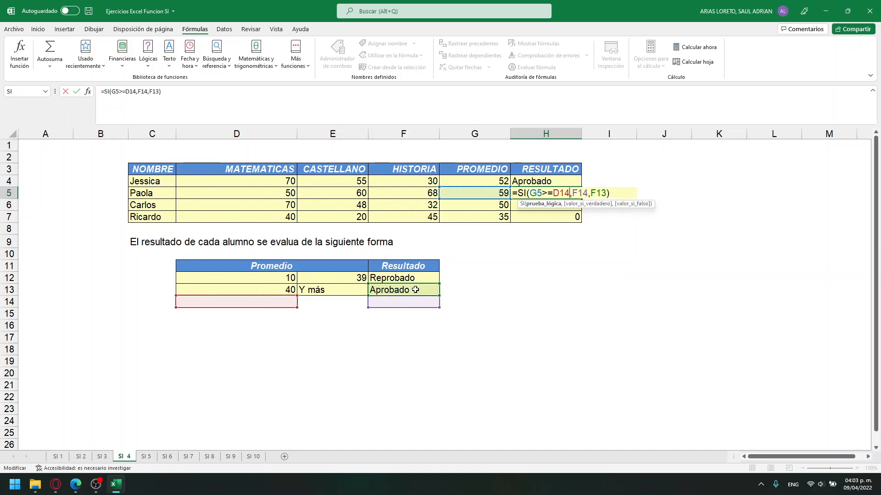
key(Return)
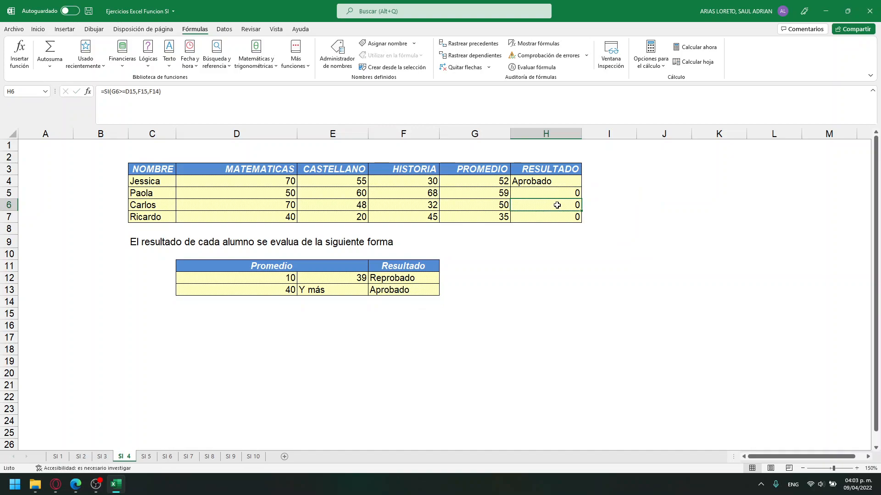
double_click(559, 205)
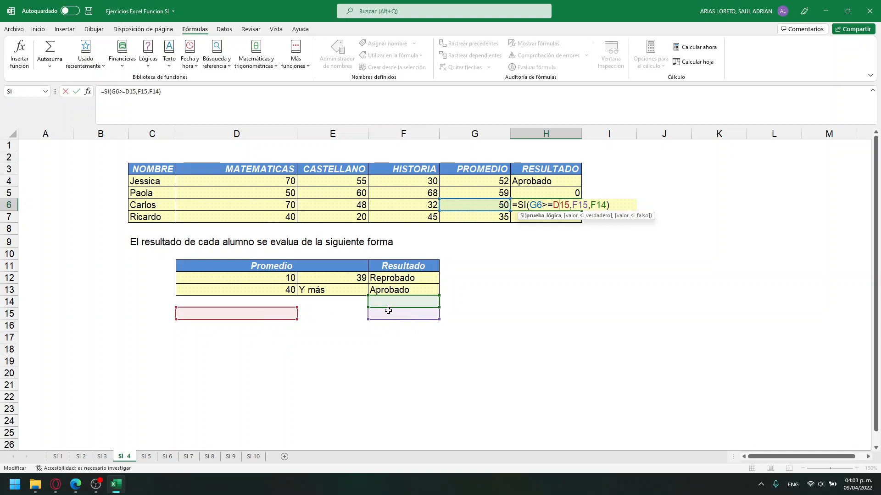
double_click(574, 205)
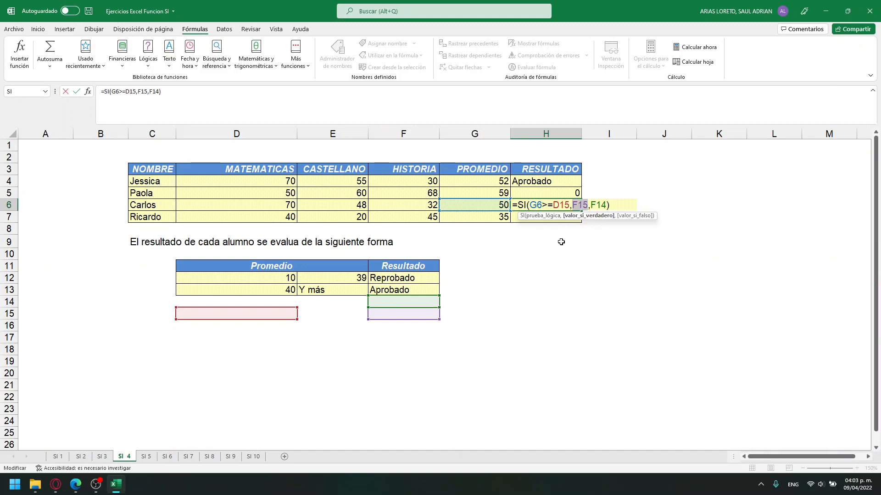
key(Return)
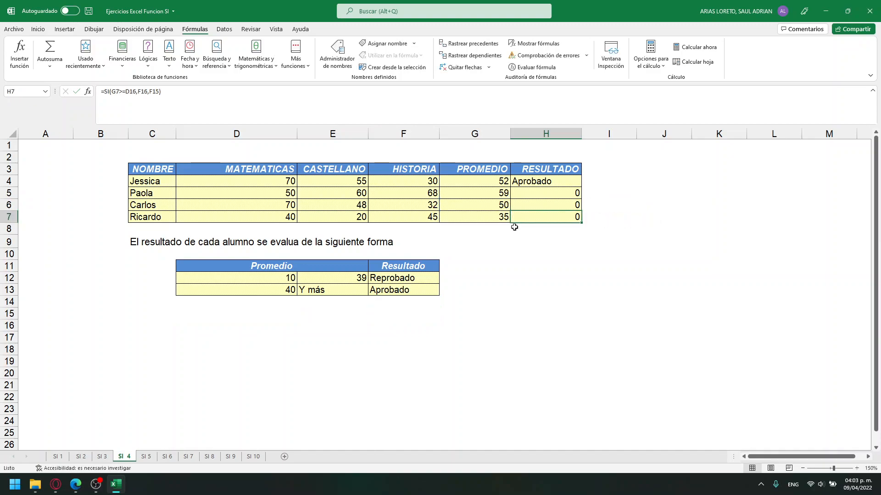
double_click(537, 214)
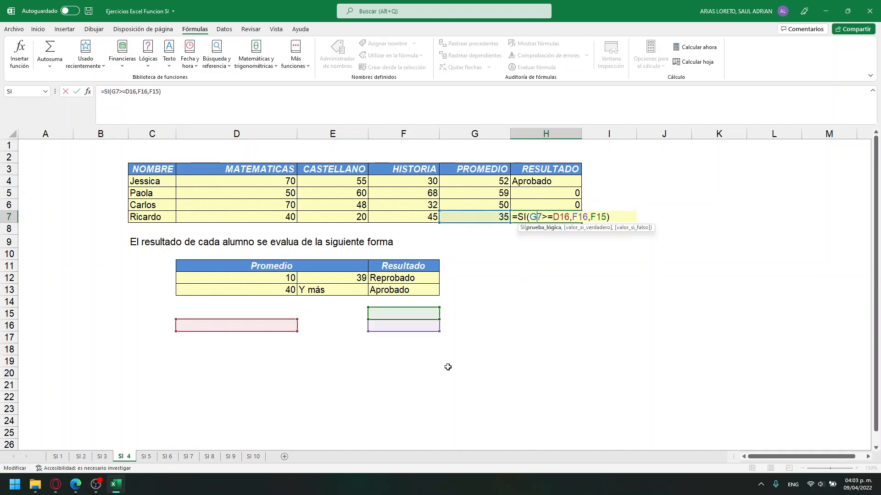
click(345, 342)
double_click(571, 214)
key(alt+Tab)
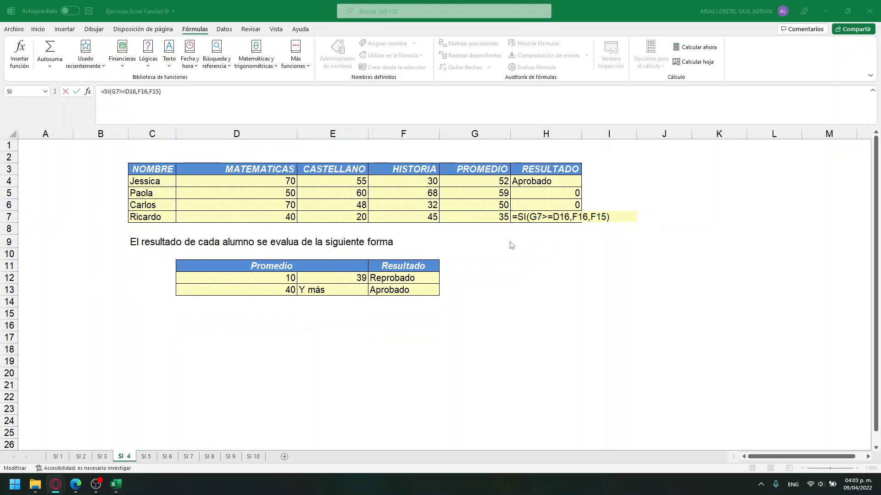
click(589, 218)
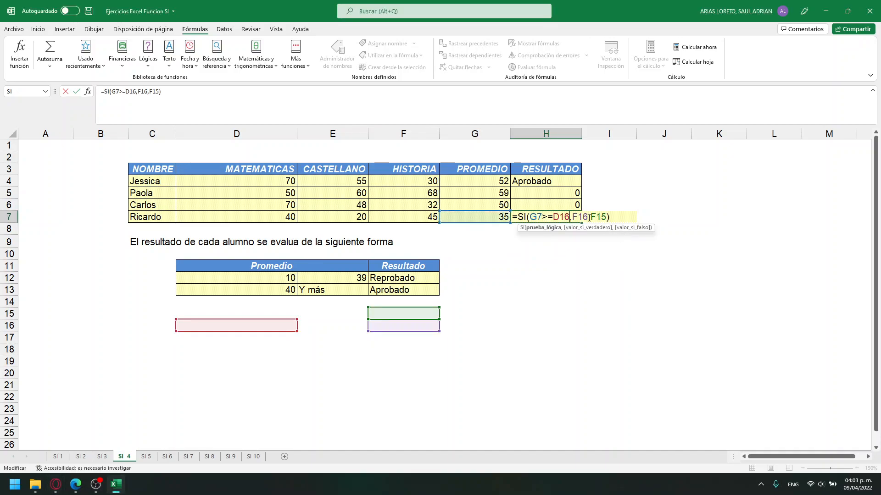
key(Return)
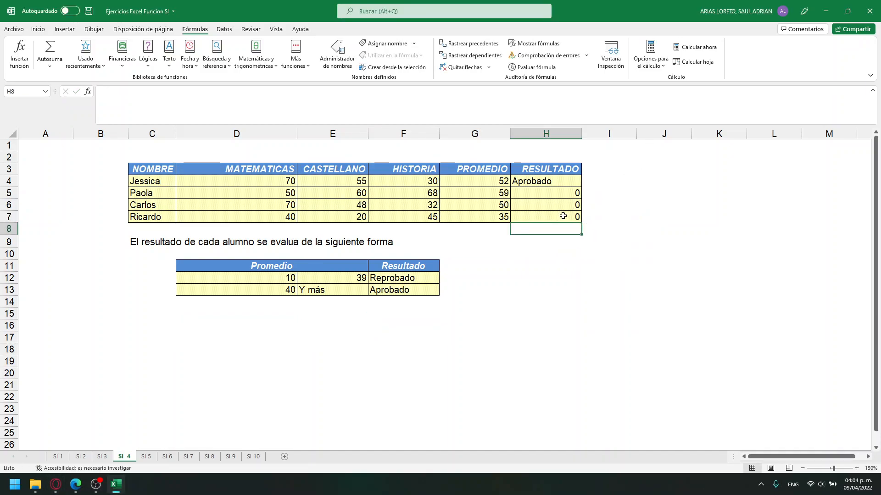
double_click(561, 214)
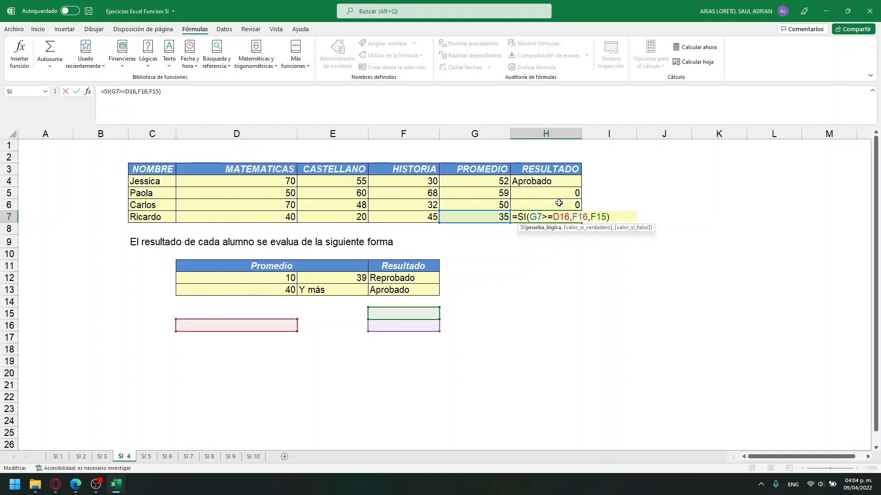
key(Return)
double_click(555, 216)
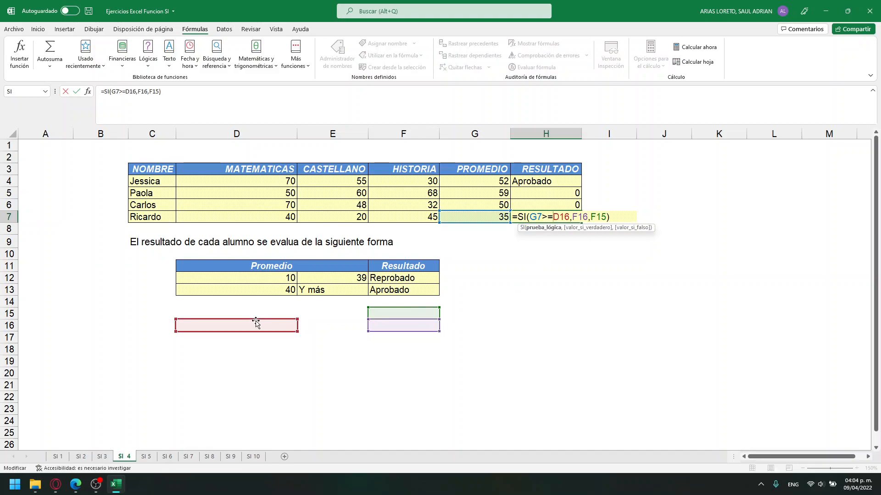
key(Return)
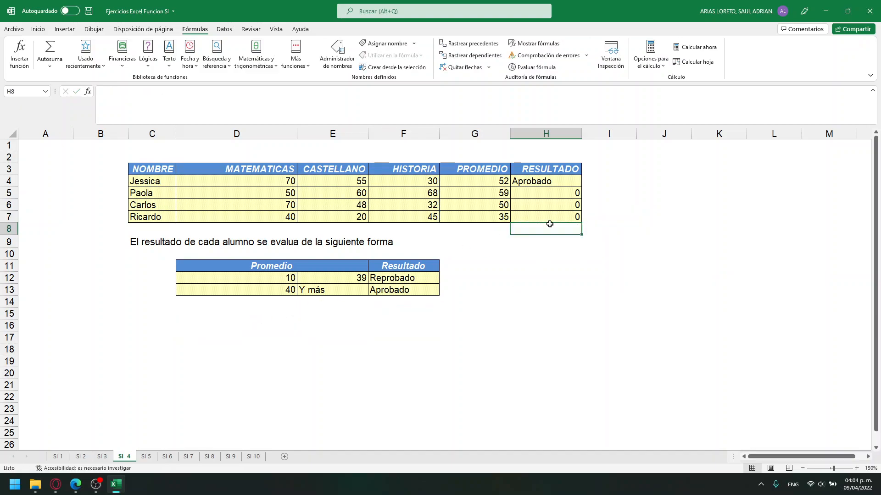
Make the criteria table references in H4 absolute again, so the formula reads =SI(G4>=$D$13,$F$13,$F$12)
double_click(548, 182)
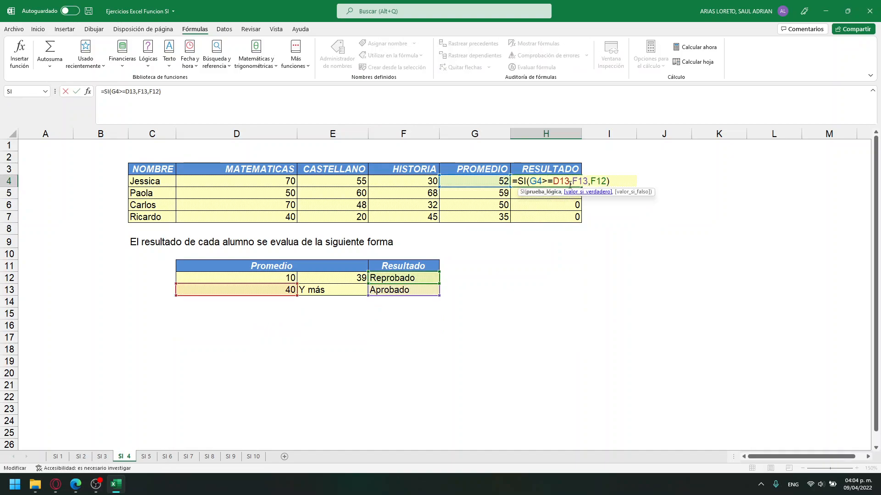
key(F4)
click(596, 182)
key(F4)
click(624, 182)
key(F4)
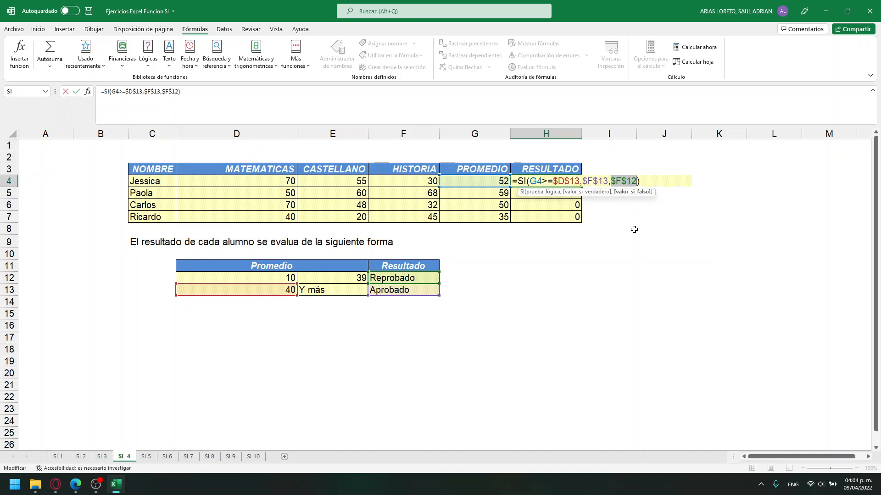
key(Return)
click(578, 181)
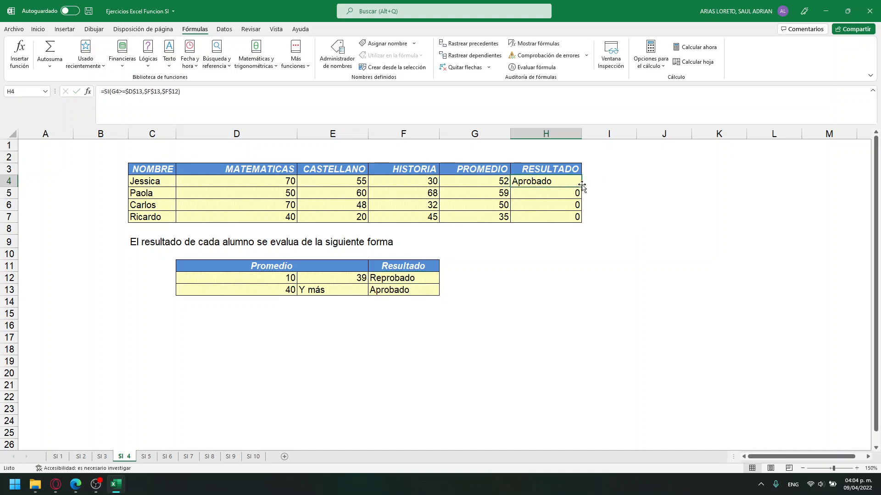
Copy the corrected SI formula from H4 down to H7 to fill the RESULTADO column
drag(583, 188, 583, 223)
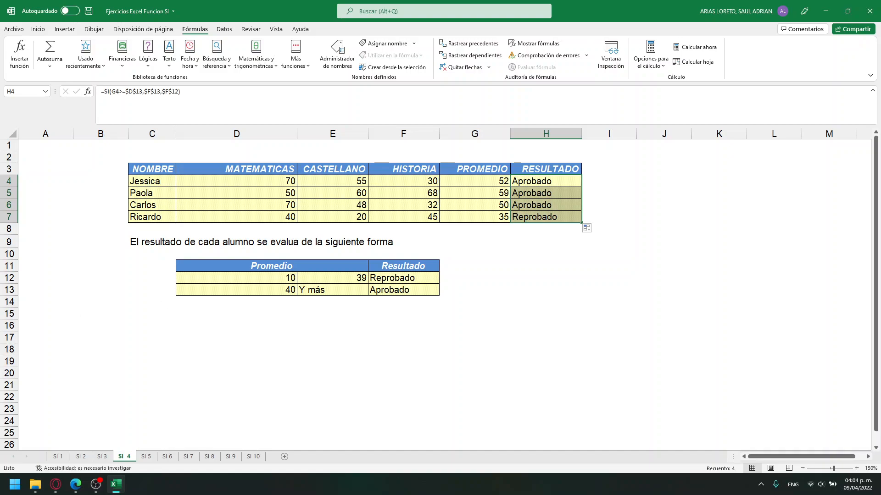
On sheet SI 5, clear the existing Gratific. entry in D2
click(147, 457)
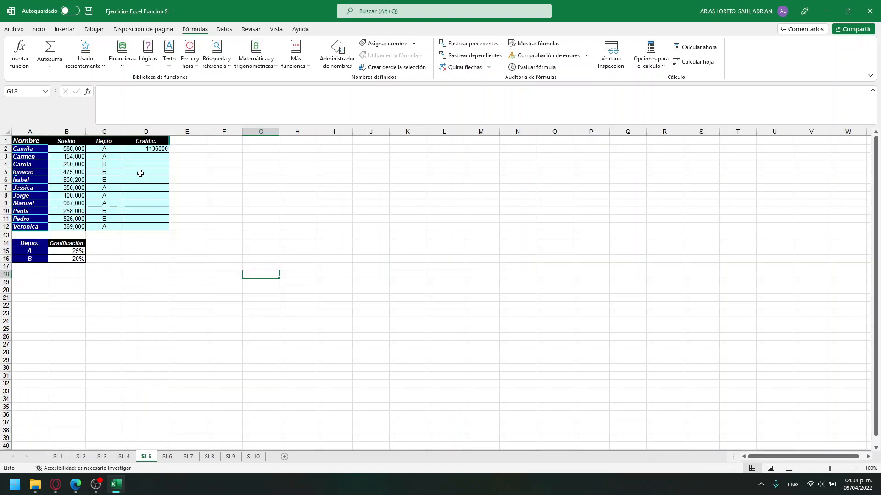
click(147, 149)
key(Delete)
Examine the Sueldo and Depto columns on SI 5 against the gratification percentages for departments A and B
click(103, 243)
click(76, 150)
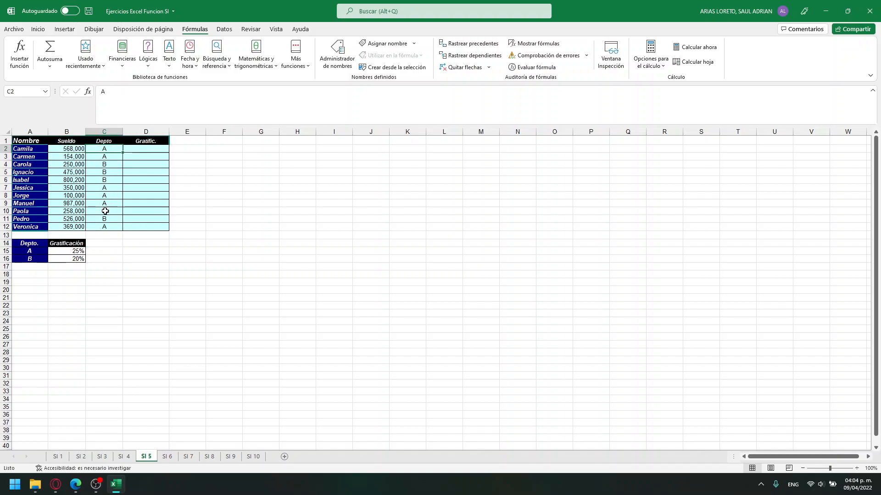
drag(37, 248, 38, 259)
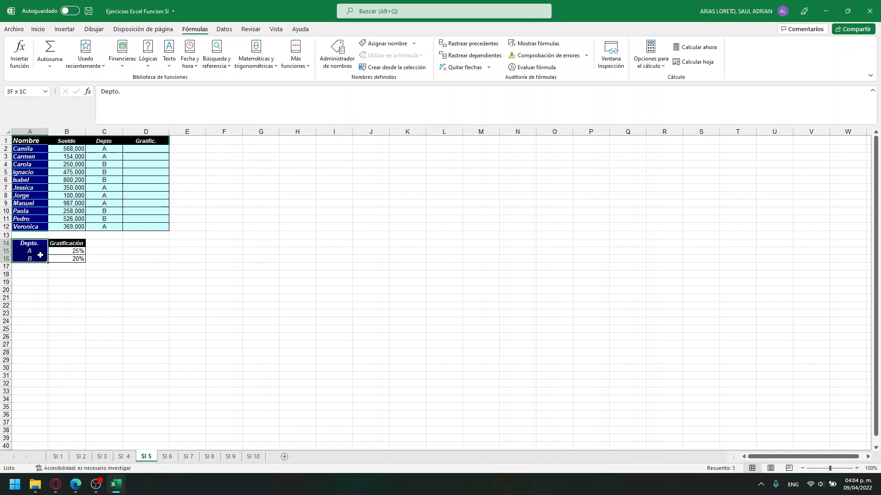
click(39, 251)
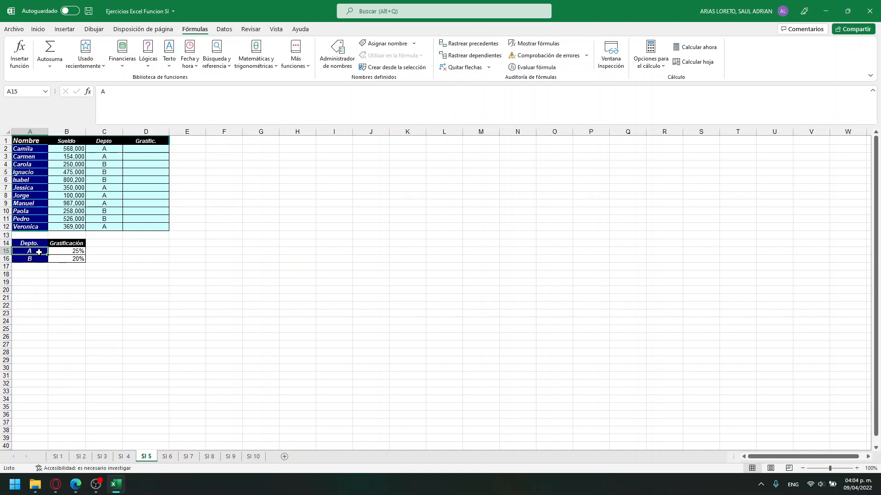
click(67, 251)
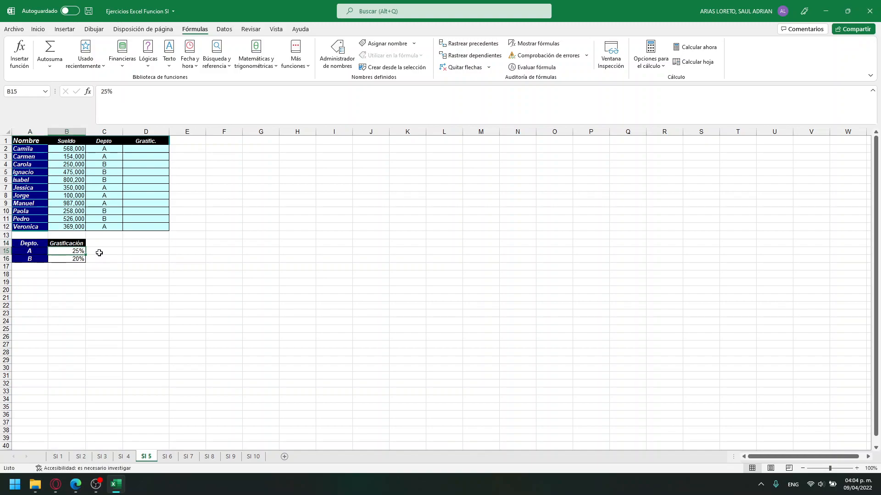
click(74, 258)
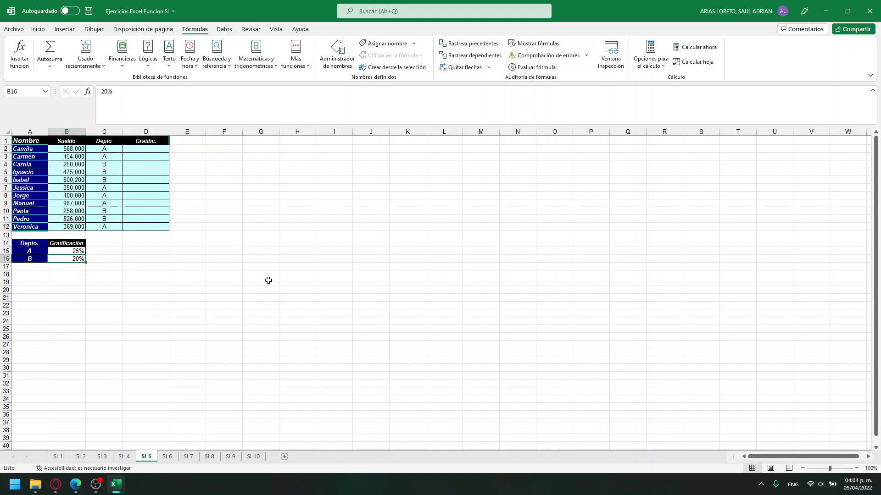
Open sheet SI 6 and read its Rendimiento exercise instructions and criteria table
click(125, 457)
click(146, 457)
click(167, 457)
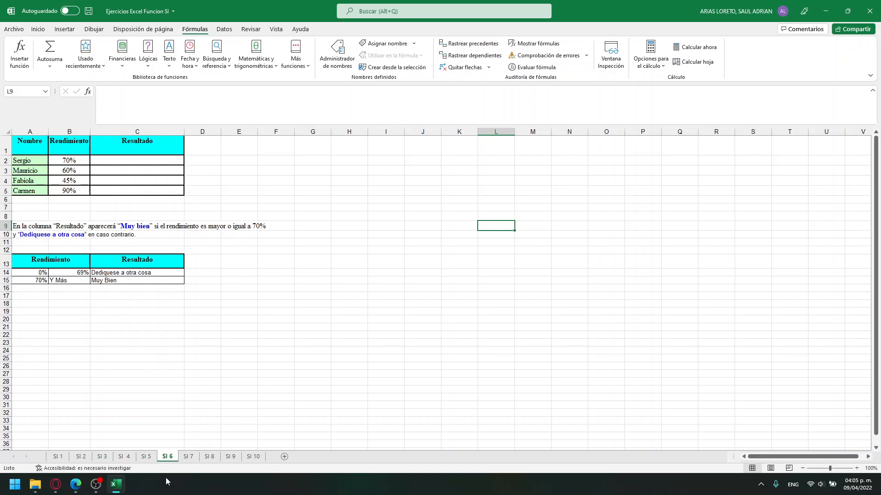
click(67, 415)
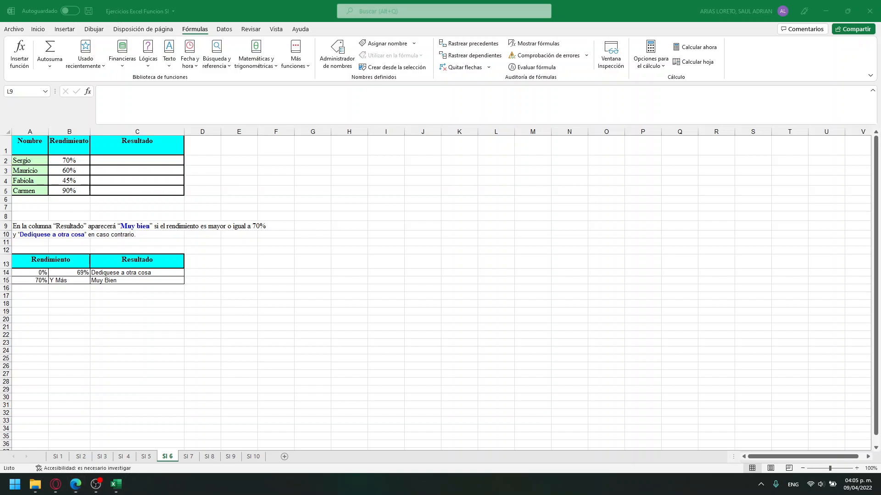
key(alt+Tab)
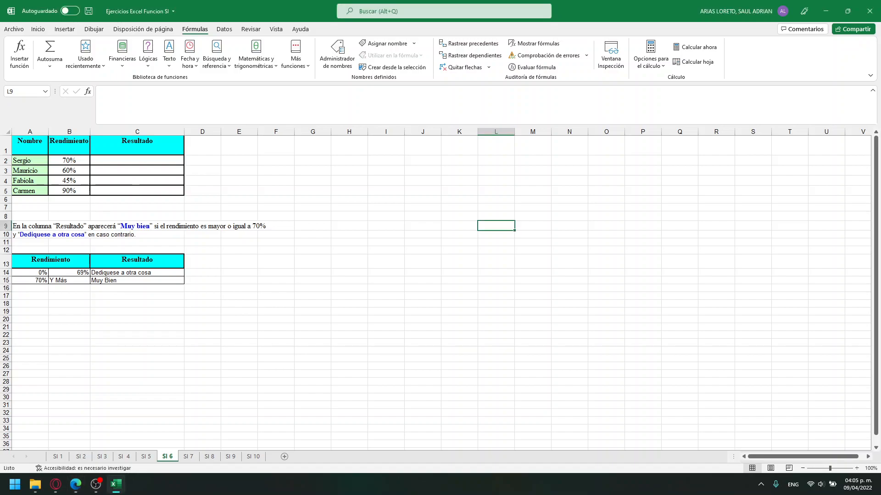
On sheet SI 7, examine the Sueldo and Prevision columns and the Isapre and Fonasa discount table
click(189, 457)
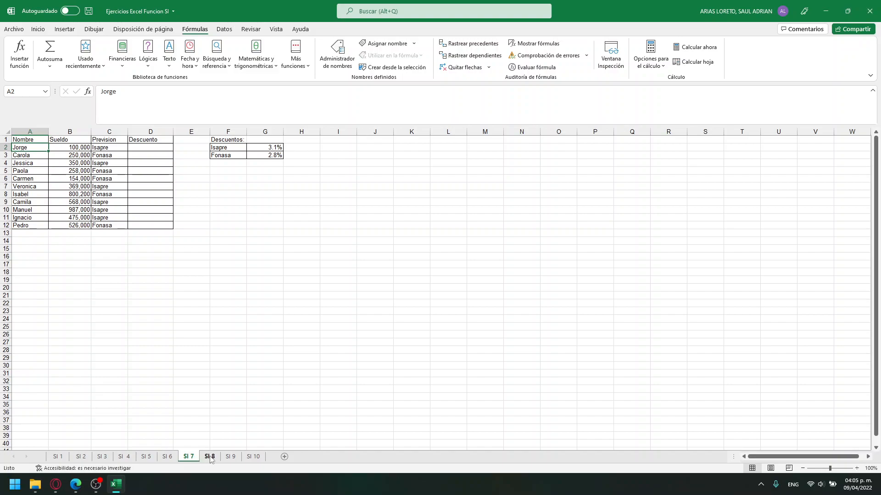
click(351, 250)
click(222, 154)
click(117, 147)
click(224, 147)
click(89, 148)
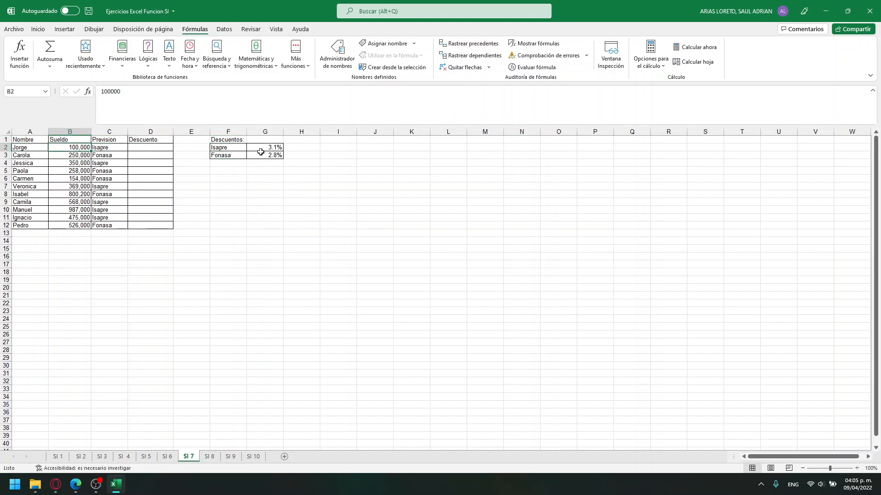
click(261, 152)
click(264, 148)
click(270, 156)
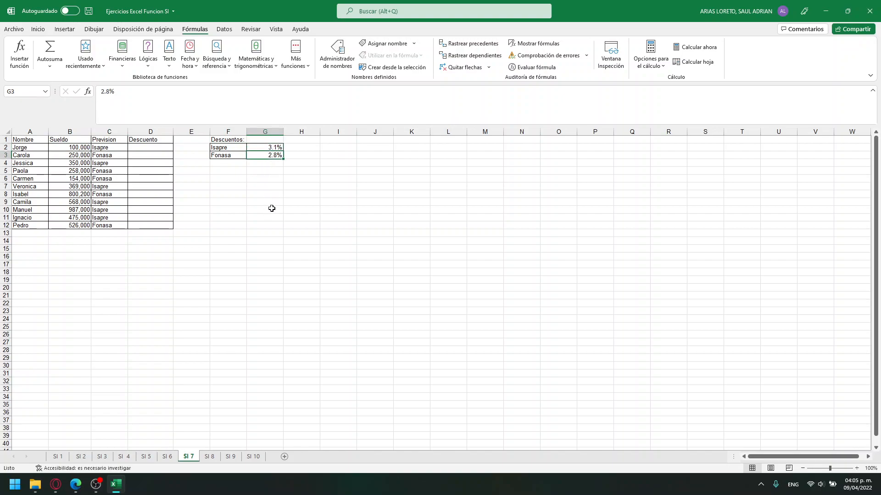
On sheet SI 8, read the instructions for the Estado column and its Aprobado and Rechazado values
click(209, 456)
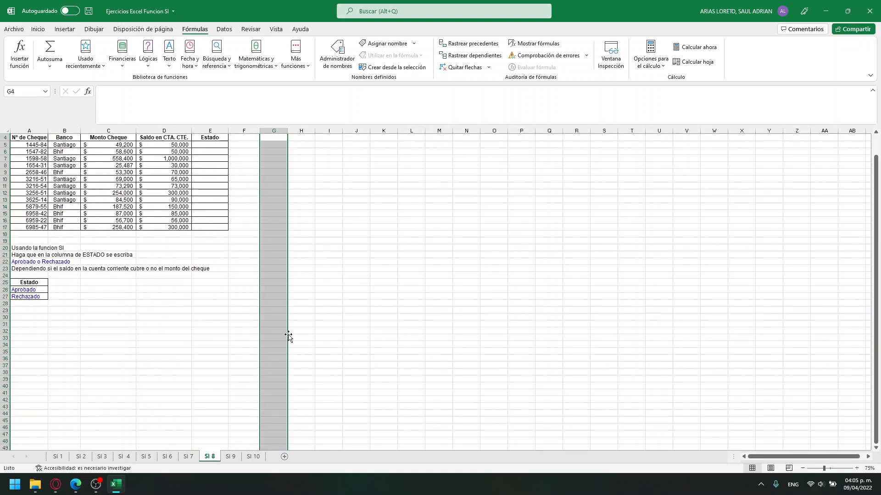
click(131, 262)
click(33, 291)
click(35, 300)
click(134, 274)
click(185, 269)
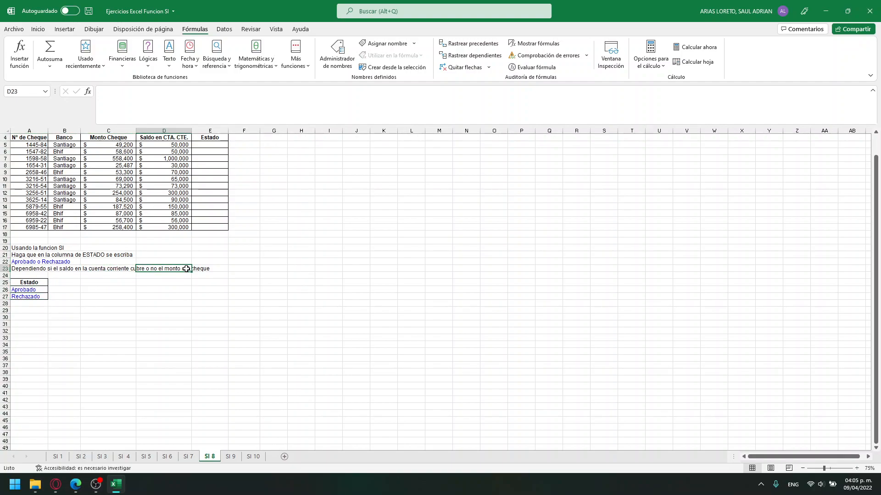
click(214, 268)
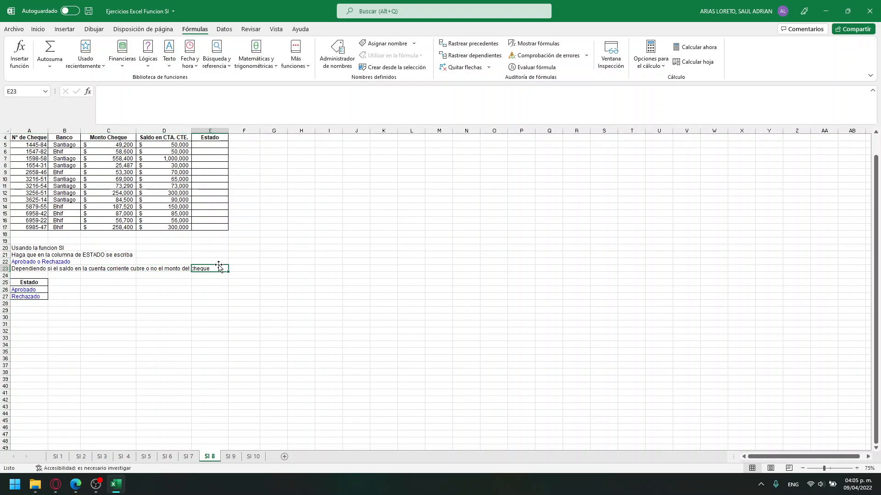
Compare the Monto Cheque amounts with the Saldo en CTA. CTE. balances on SI 8 to work out the approval condition
click(142, 166)
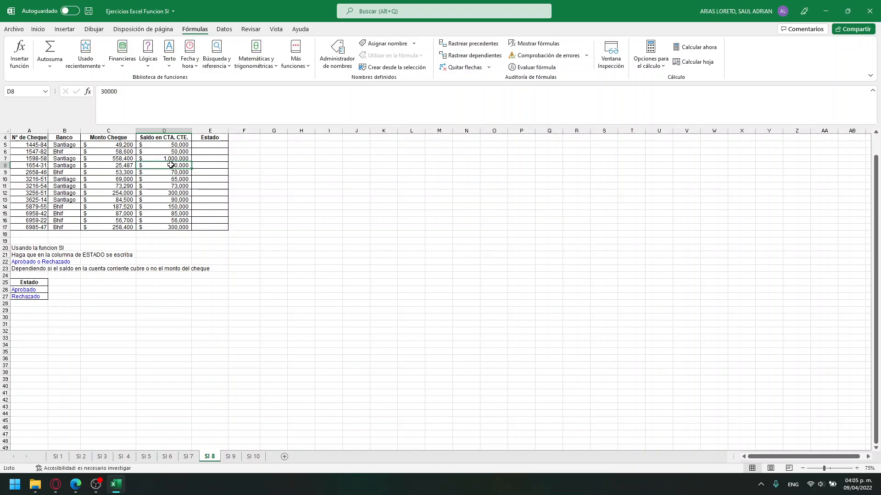
click(127, 146)
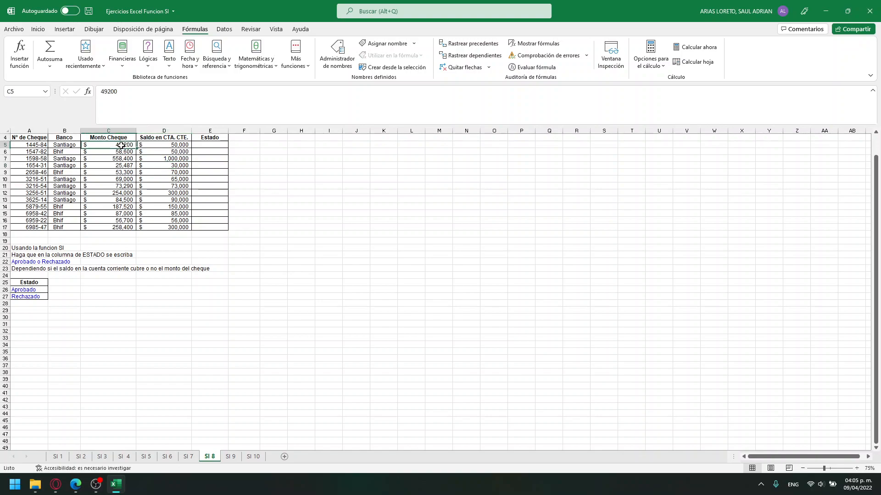
click(127, 167)
click(126, 159)
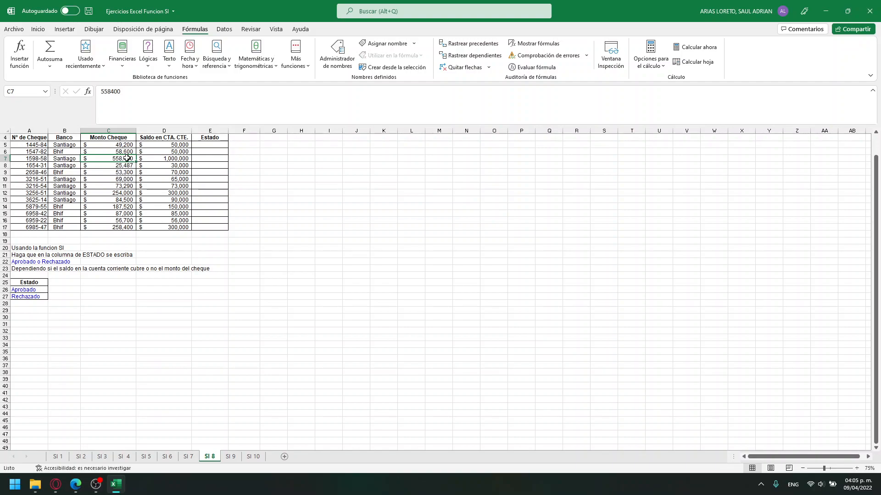
click(156, 160)
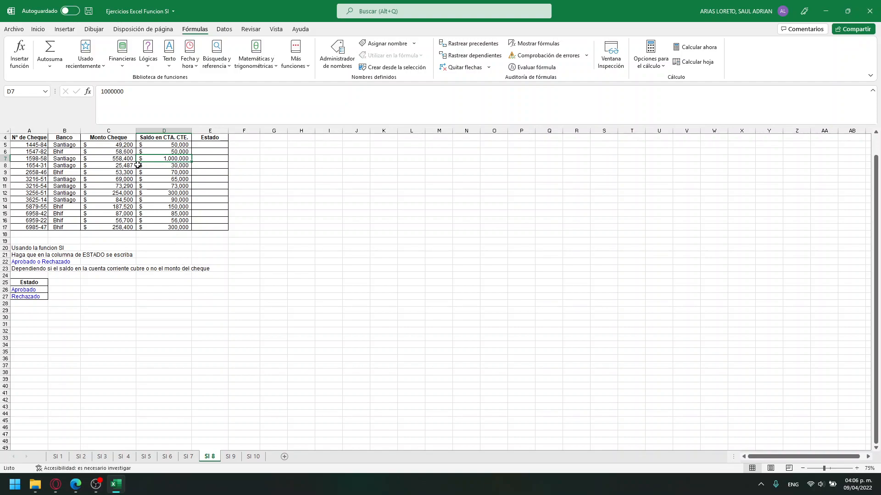
click(119, 163)
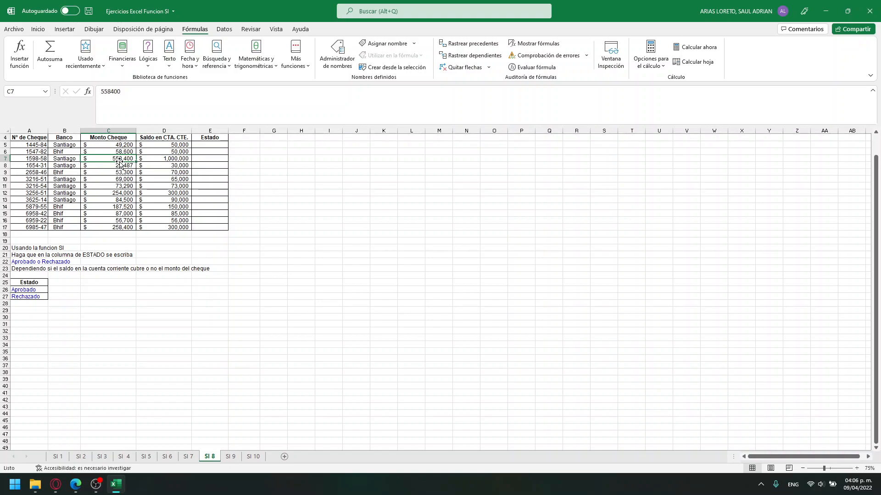
click(201, 158)
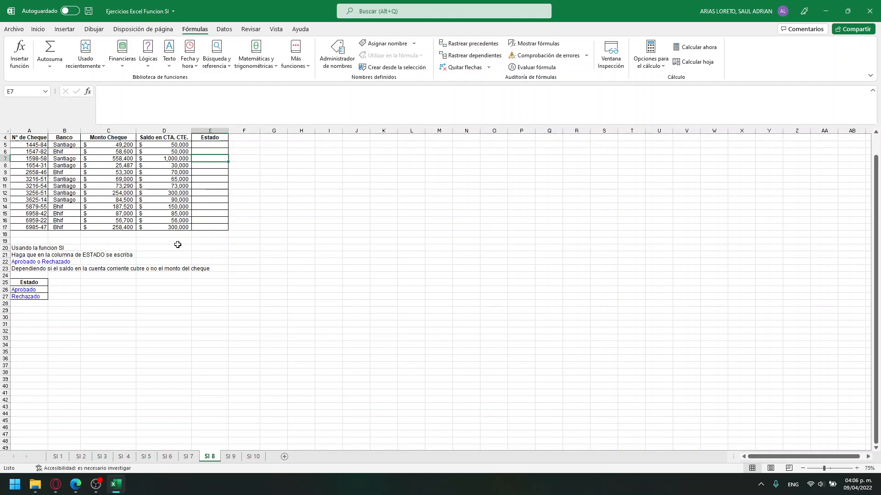
click(161, 269)
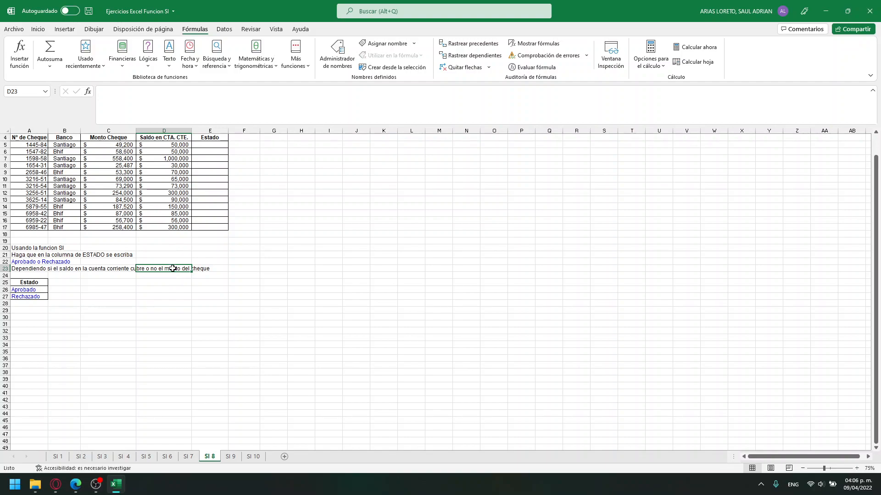
click(33, 290)
click(210, 146)
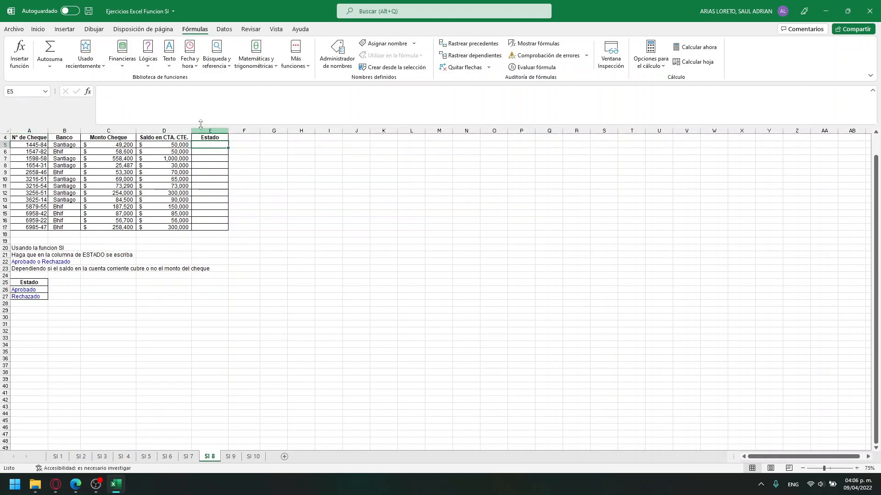
click(189, 110)
drag(403, 234, 392, 234)
click(208, 146)
text(a)
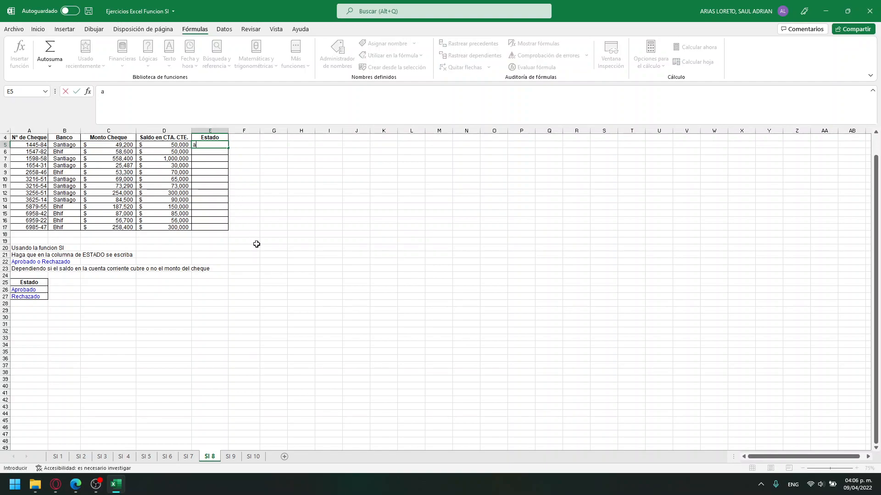
text(PROBADO)
key(BackSpace)
key(BackSpace)
key(BackSpace)
key(BackSpace)
key(BackSpace)
key(BackSpace)
key(BackSpace)
key(BackSpace)
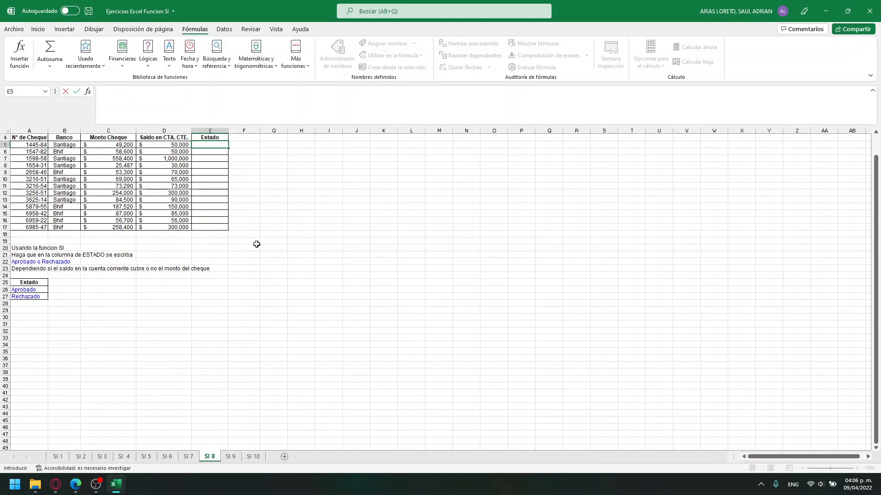
key(Escape)
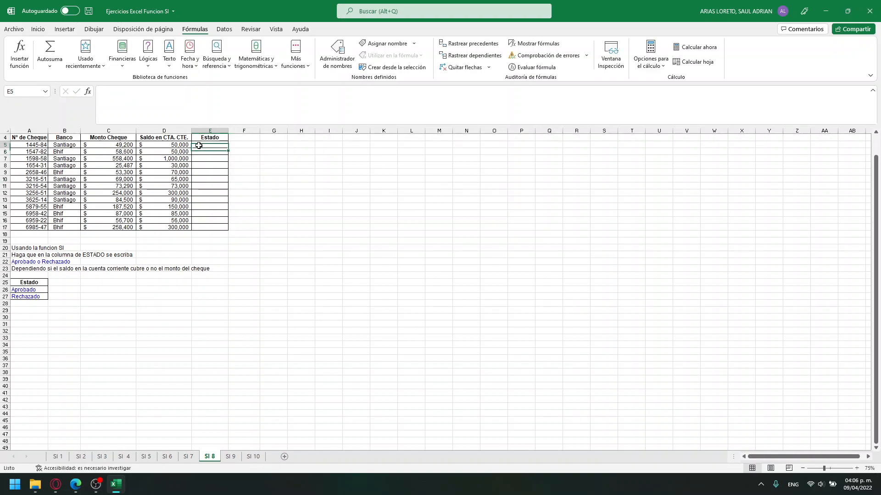
click(128, 113)
text()SI)
key(Tab)
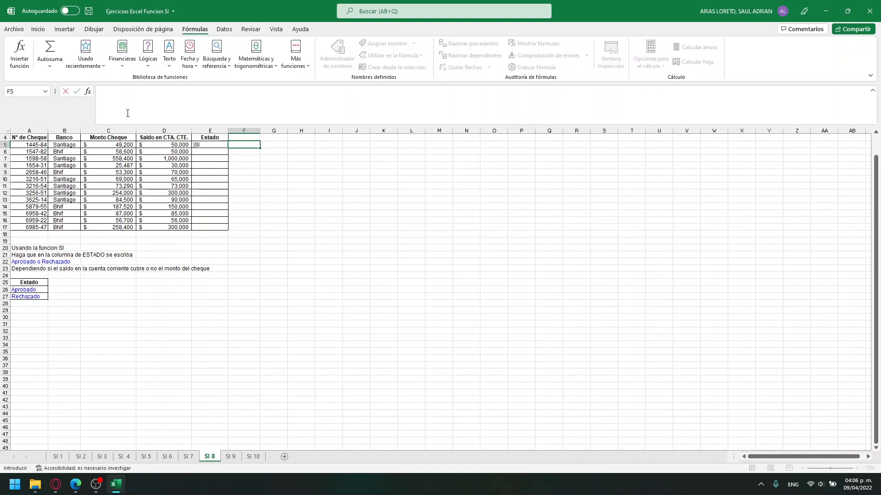
key(Left)
key(BackSpace)
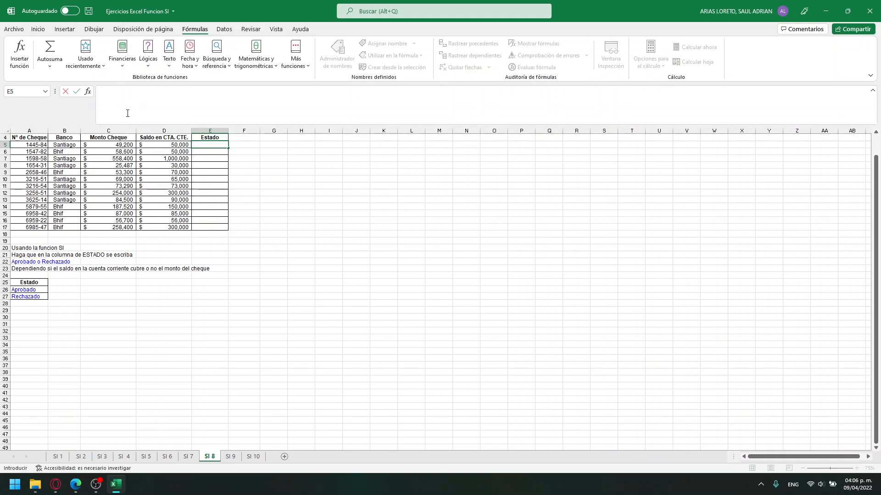
Draft the formula =SI(D5>C5,A26,A27 in E5 to compare the account balance with the cheque amount
text(=SI()
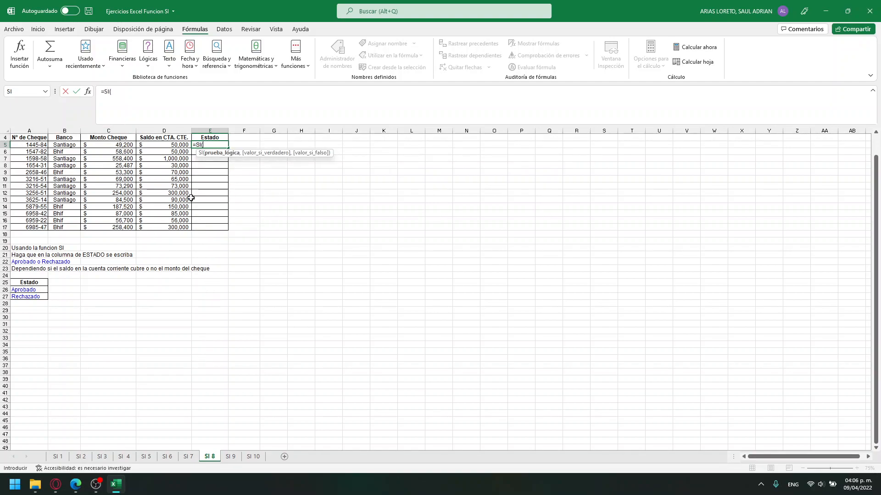
click(166, 145)
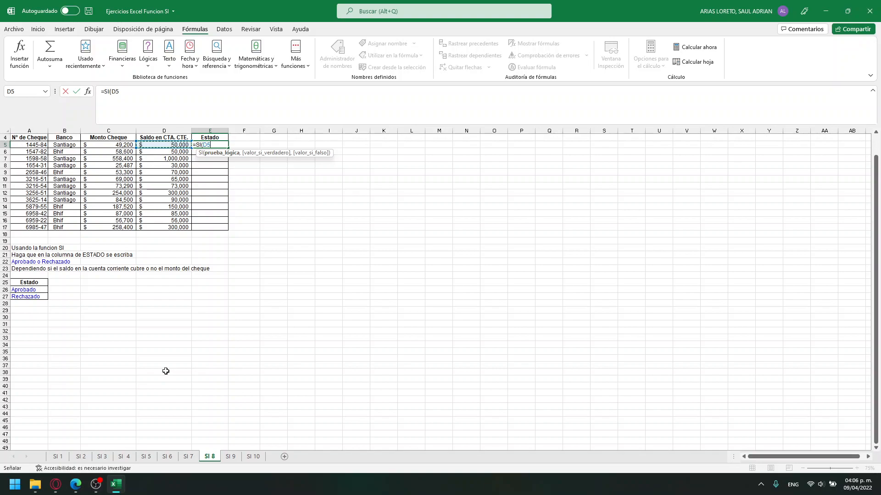
text(>)
click(118, 144)
text(,)
click(27, 289)
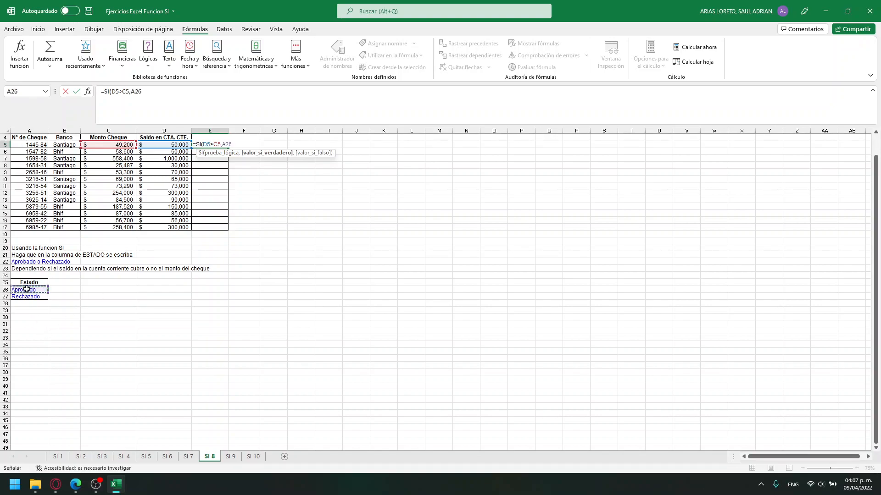
text(,)
click(24, 297)
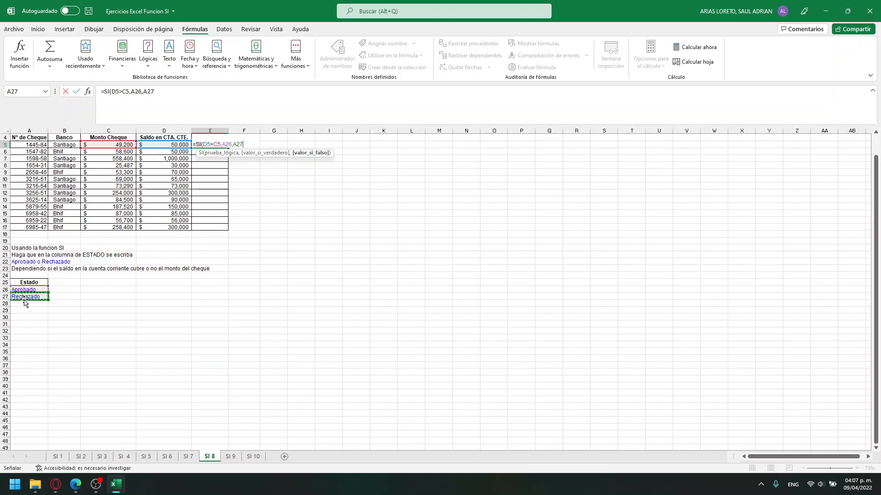
Erase the drafted SI formula from E5, leaving the Estado cell empty
key(BackSpace)
key(BackSpace)
key(BackSpace)
key(BackSpace)
key(BackSpace)
key(BackSpace)
key(BackSpace)
key(BackSpace)
key(BackSpace)
key(BackSpace)
key(BackSpace)
key(BackSpace)
key(BackSpace)
key(BackSpace)
key(BackSpace)
key(BackSpace)
key(BackSpace)
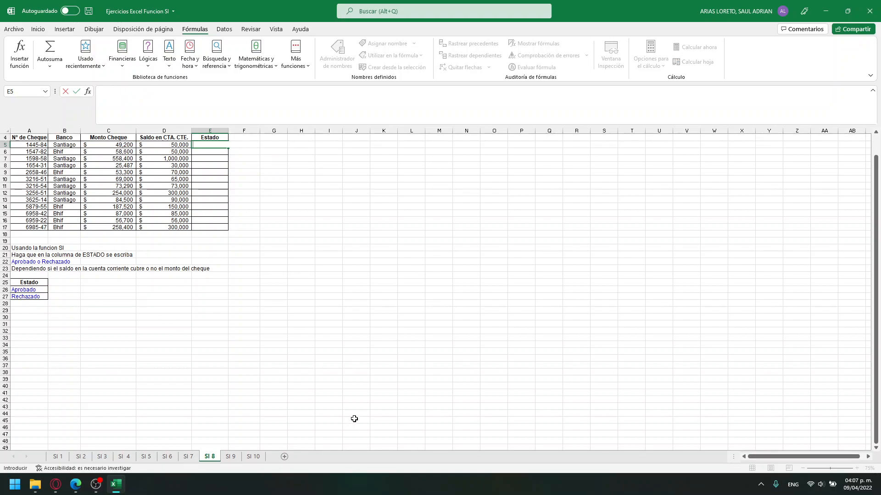
click(383, 393)
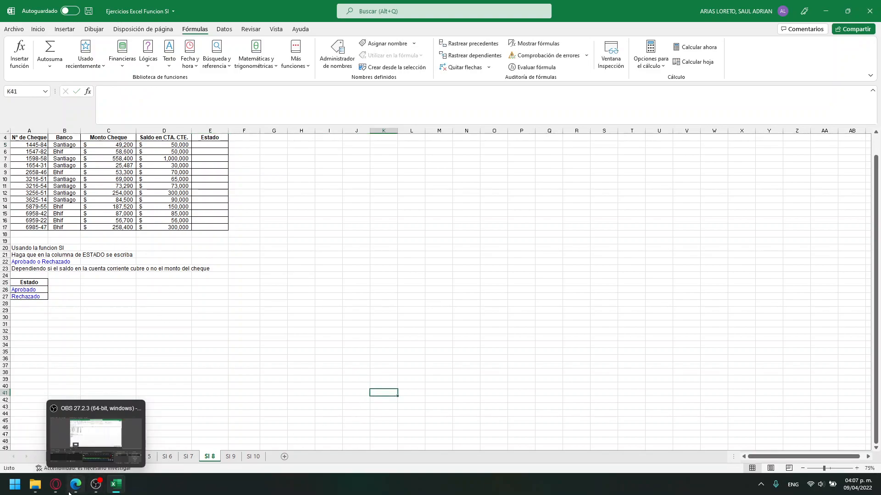
mouse_move(61, 494)
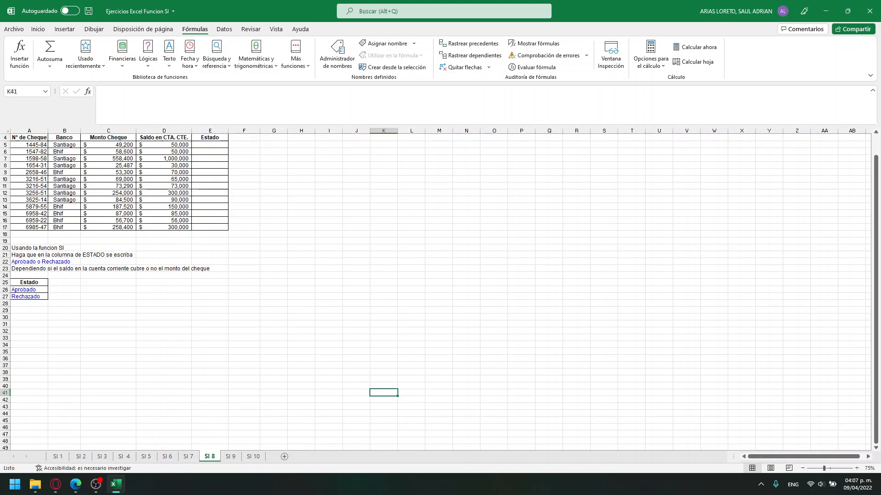
key(alt+Tab)
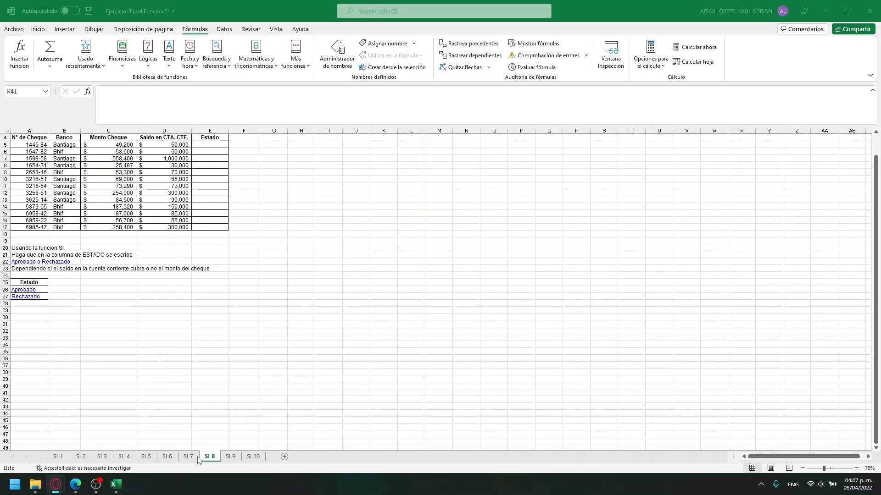
Start an SI formula in E5 of SI 8 that tests whether the account balance exceeds the cheque amount, D5>C5
click(207, 147)
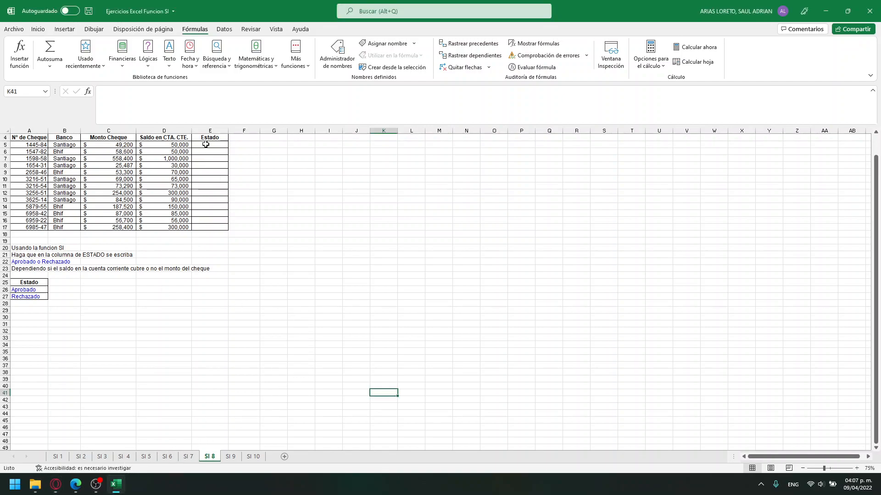
click(168, 108)
text(=SI()
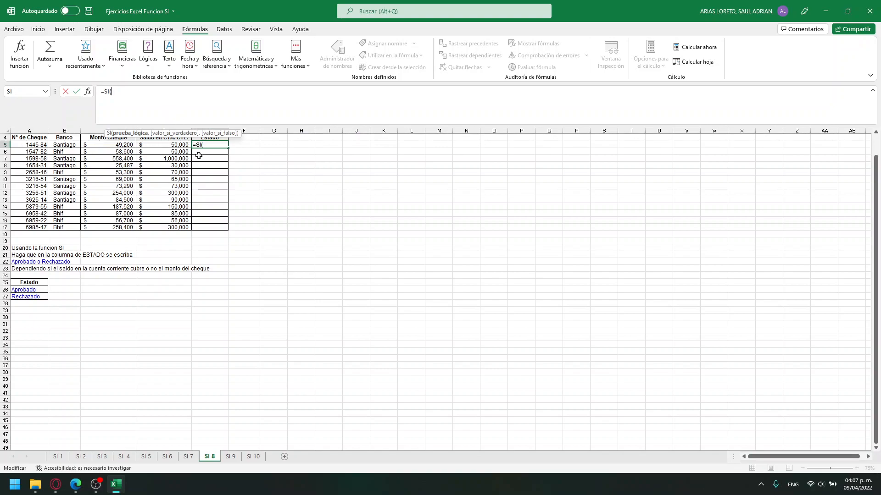
click(185, 146)
text(>)
click(117, 146)
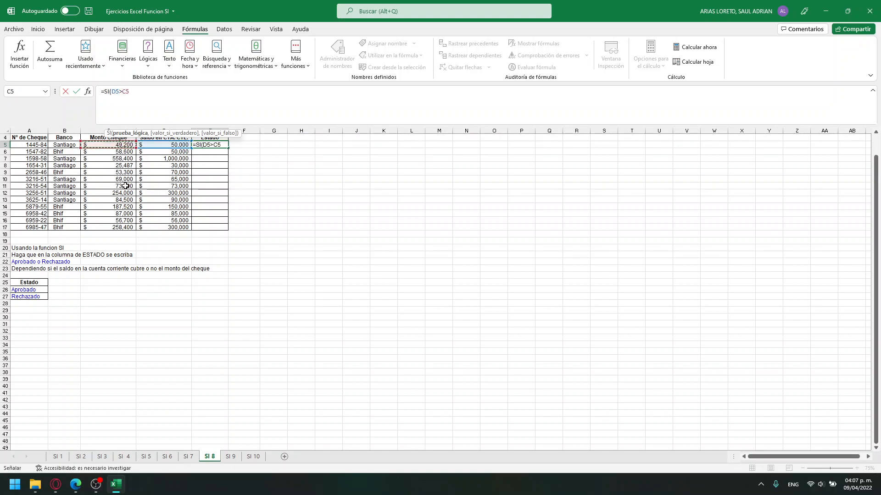
text(,)
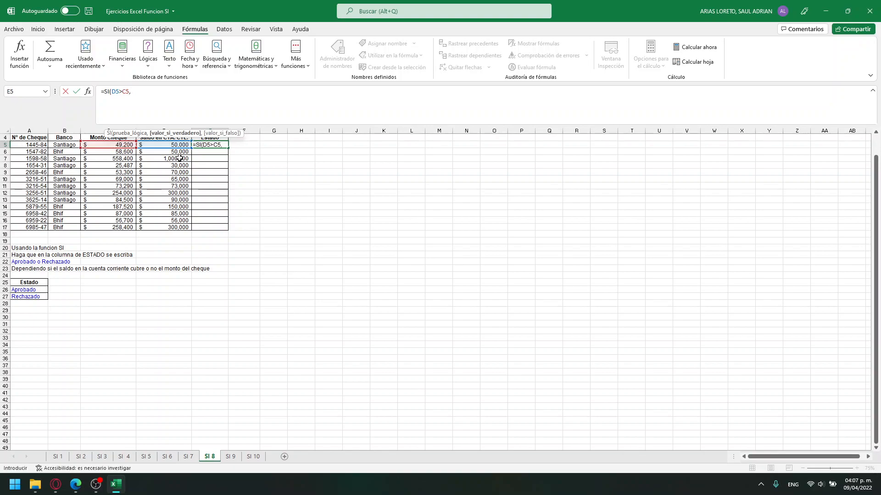
Add A26 (Aprobado) as the true result and A27 (Rechazado) as the false result of the E5 formula
click(35, 289)
text(,)
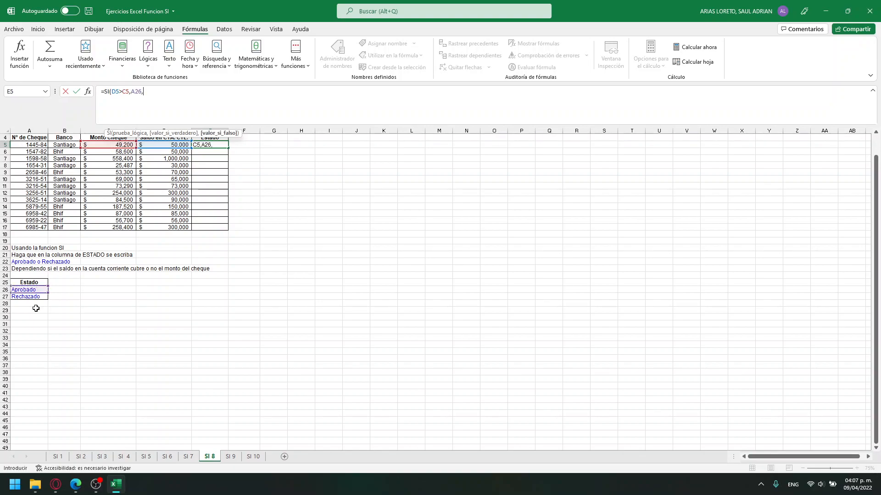
click(34, 297)
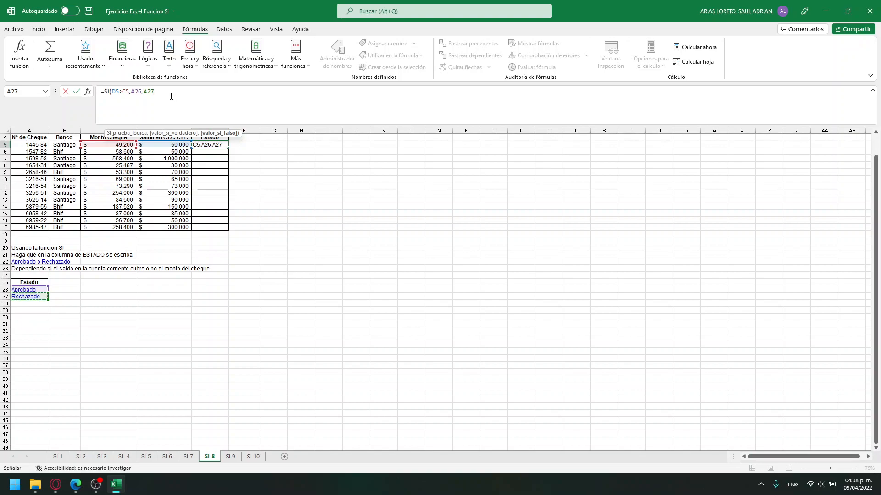
text())
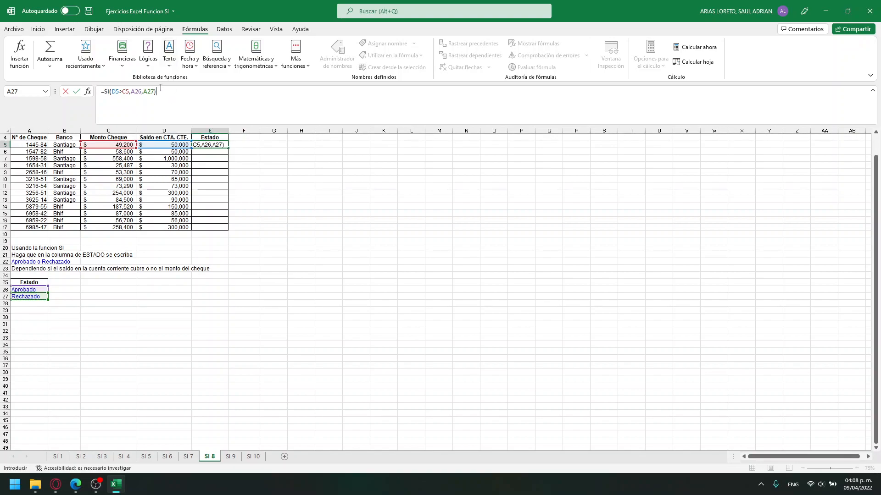
key(BackSpace)
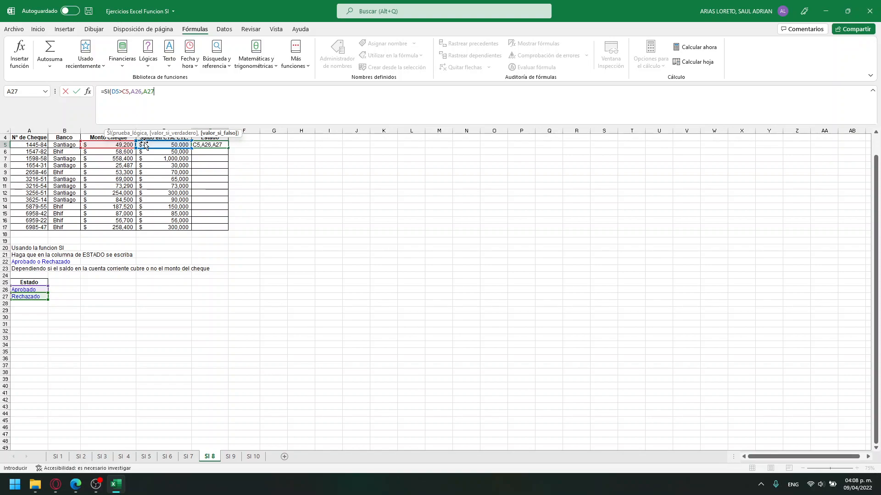
text())
Erase the drafted Estado formula from E5 and leave the cell
key(alt+Tab)
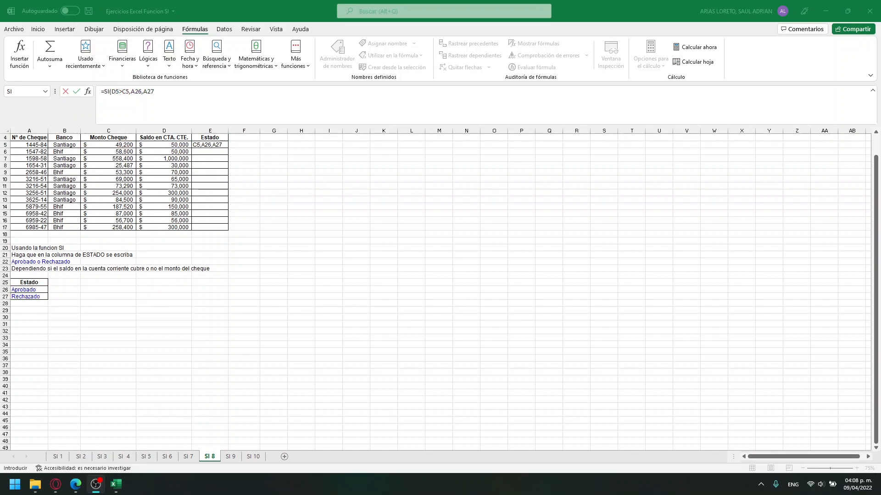
key(alt+Tab)
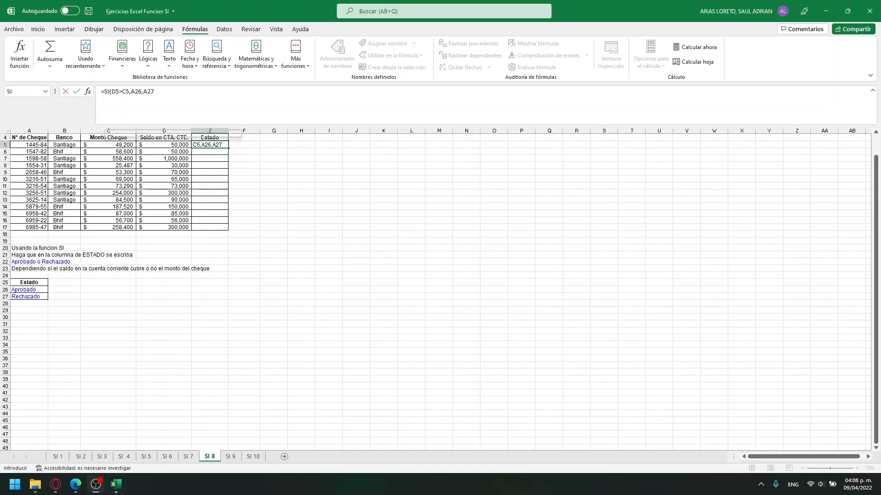
drag(196, 96, 99, 98)
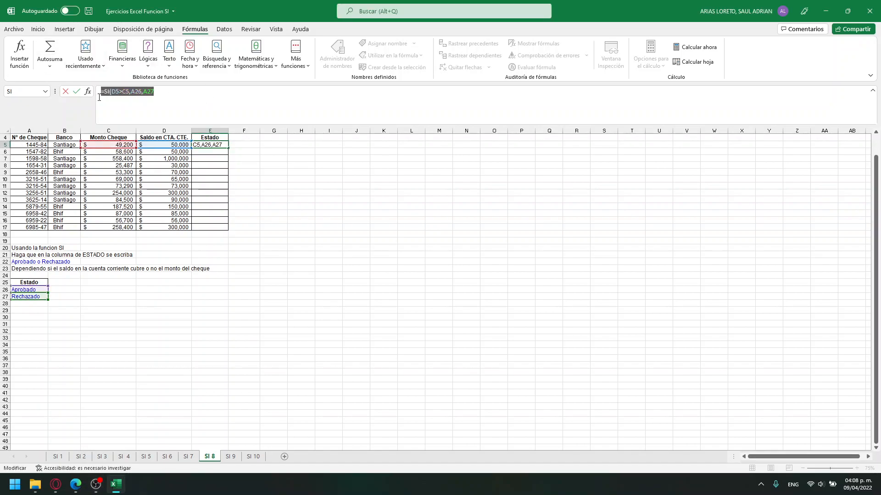
key(Delete)
click(277, 344)
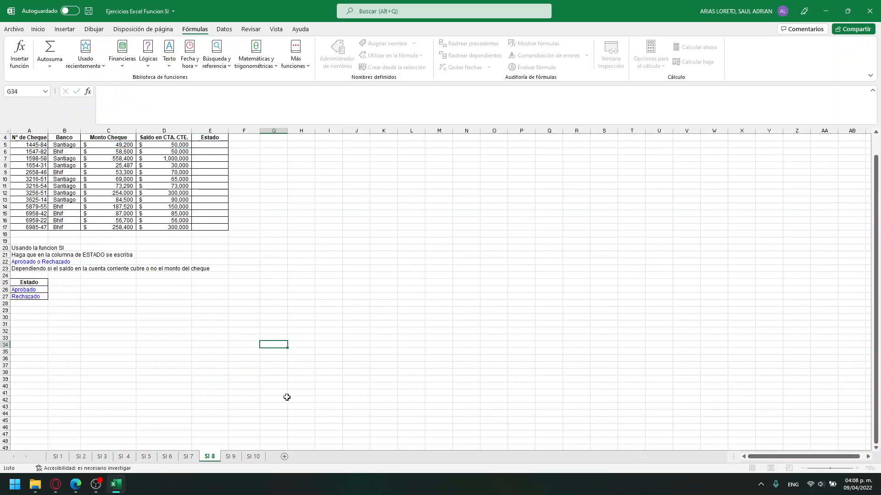
Look over the SI 9 and SI 10 exercise sheets and return to SI 9
click(234, 458)
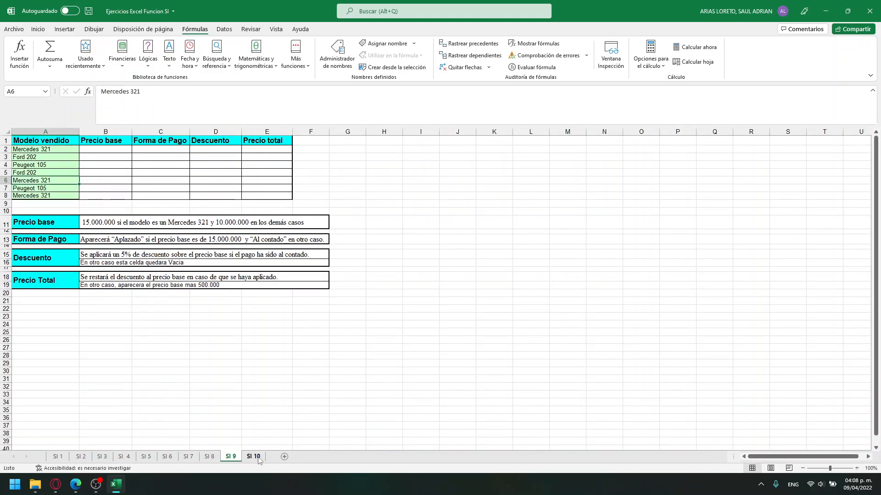
click(253, 457)
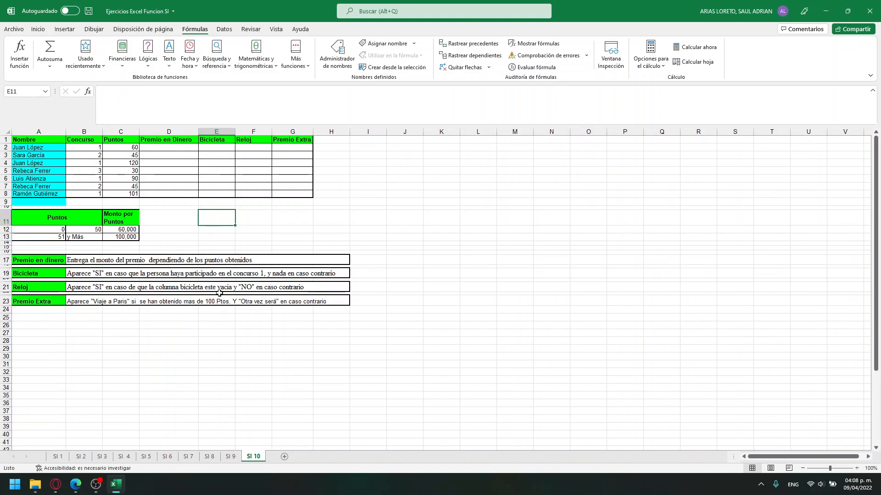
click(232, 457)
click(255, 308)
click(380, 356)
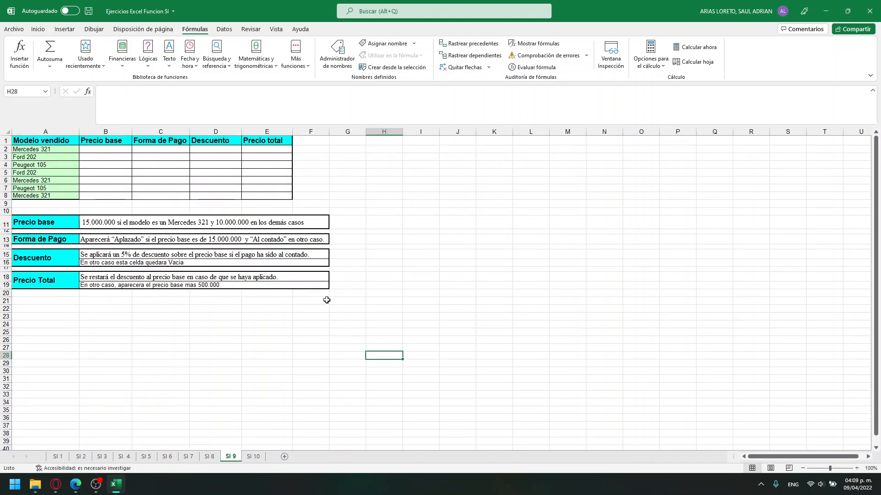
Examine the Modelo vendido list, the Precio base column and the Precio base rule in B11 on SI 9
click(117, 231)
drag(43, 149, 45, 196)
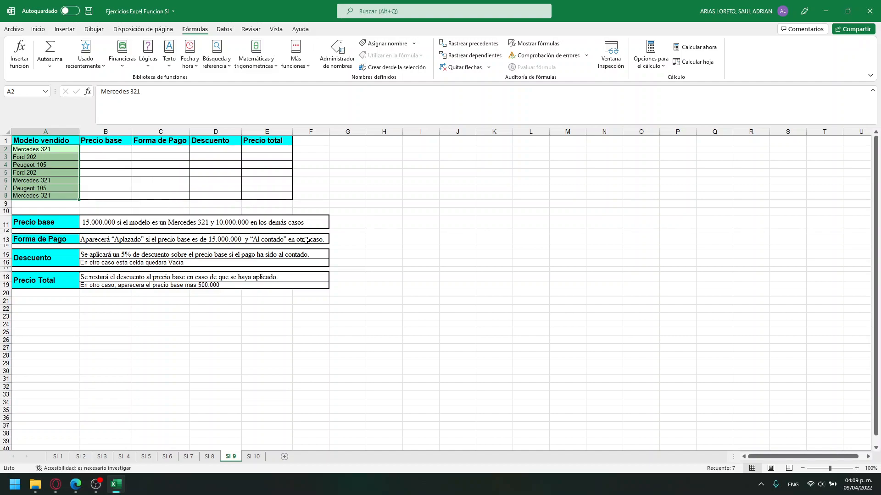
click(47, 224)
drag(104, 142, 107, 195)
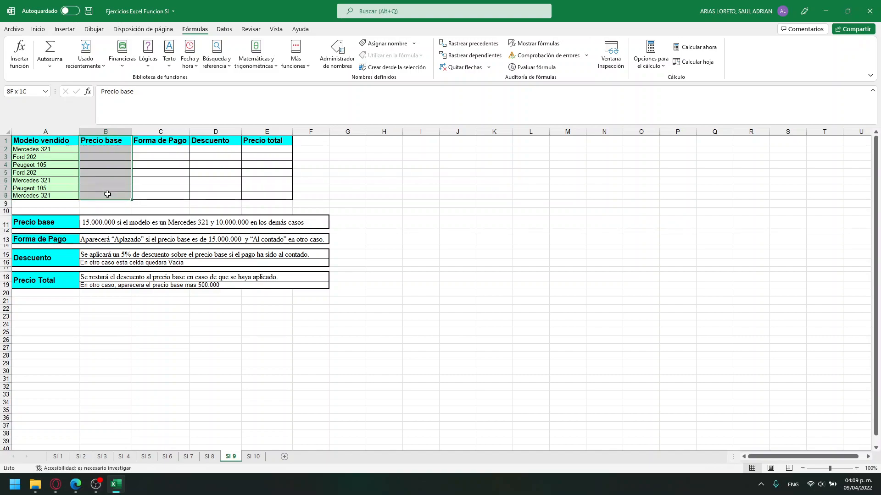
click(110, 223)
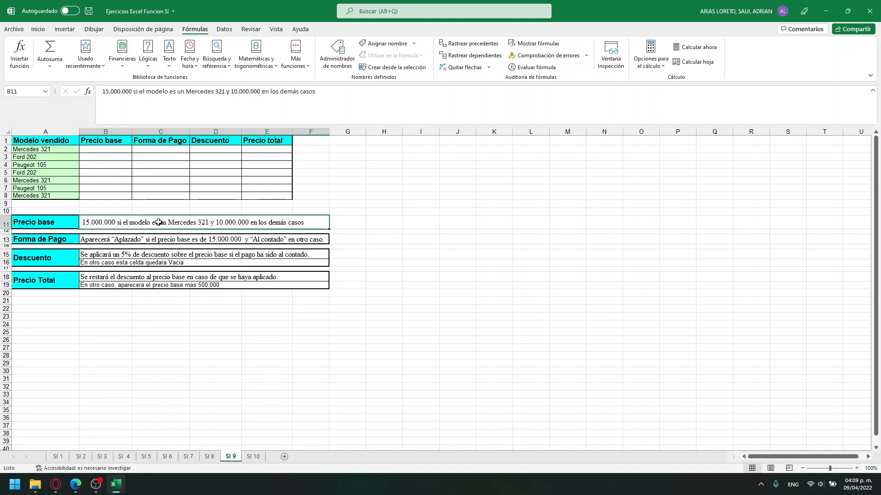
click(446, 355)
click(211, 225)
drag(101, 92, 315, 91)
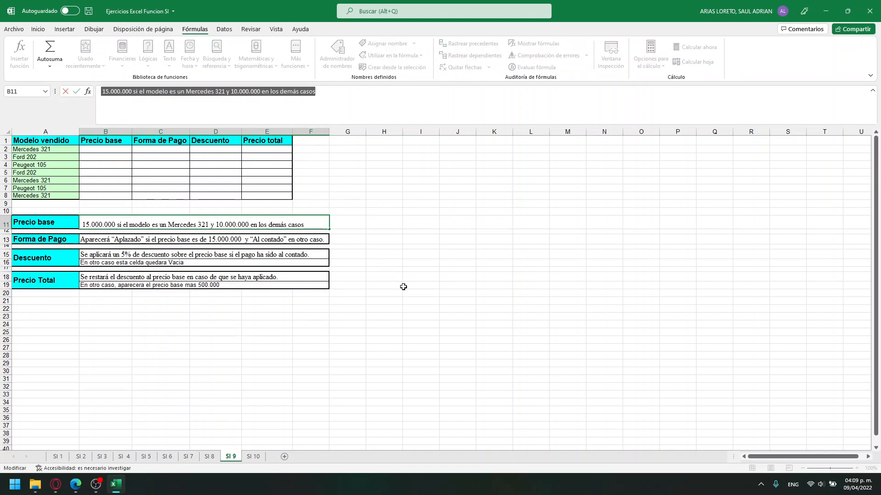
key(Escape)
Start the first Precio base formula in B2 as =SI(A2= to test the model sold
click(113, 154)
click(111, 149)
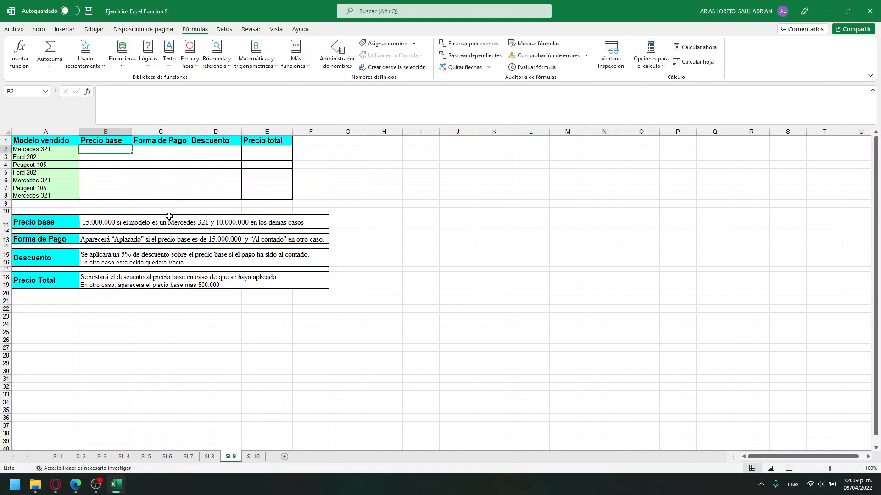
click(856, 468)
click(856, 468)
click(856, 468)
click(856, 468)
click(856, 468)
click(856, 468)
click(856, 468)
click(856, 468)
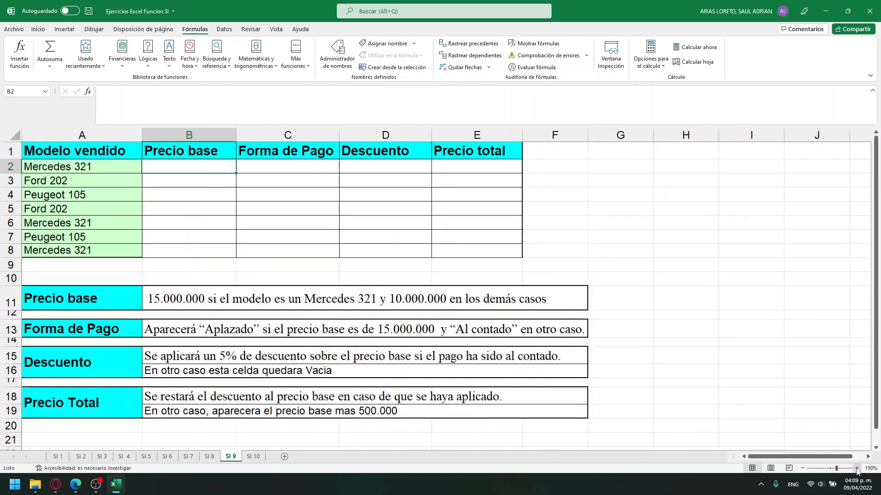
click(856, 468)
click(856, 468)
click(856, 468)
scroll(495, 357, up, 1)
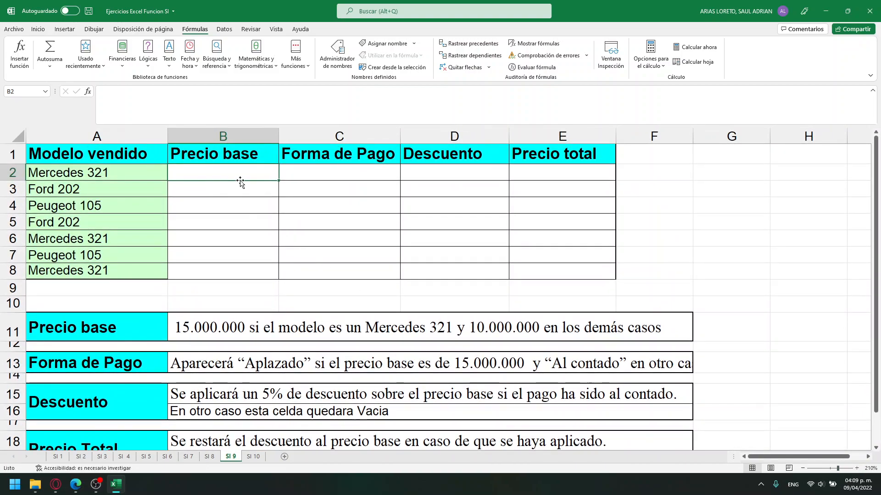
text(=S)
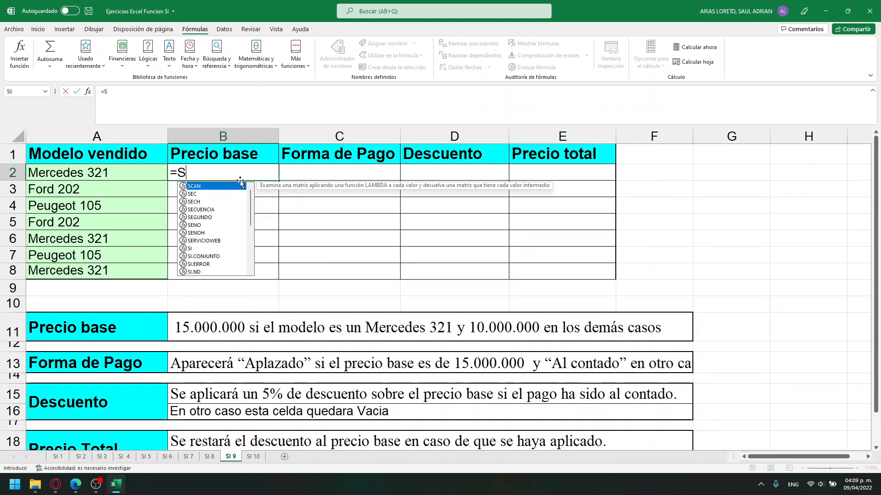
text(I()
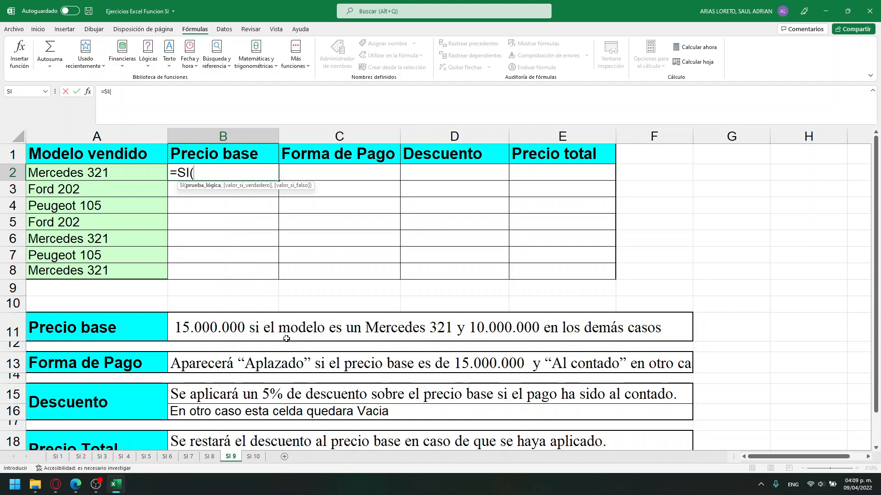
click(95, 176)
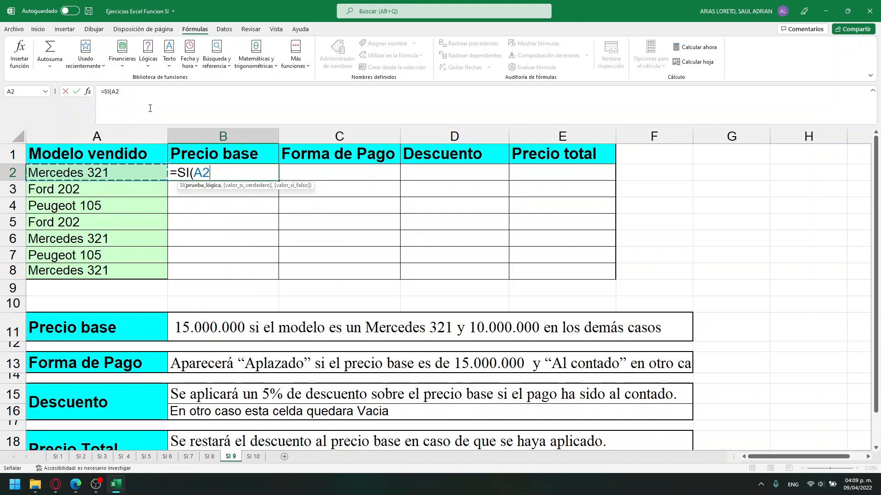
text(=)
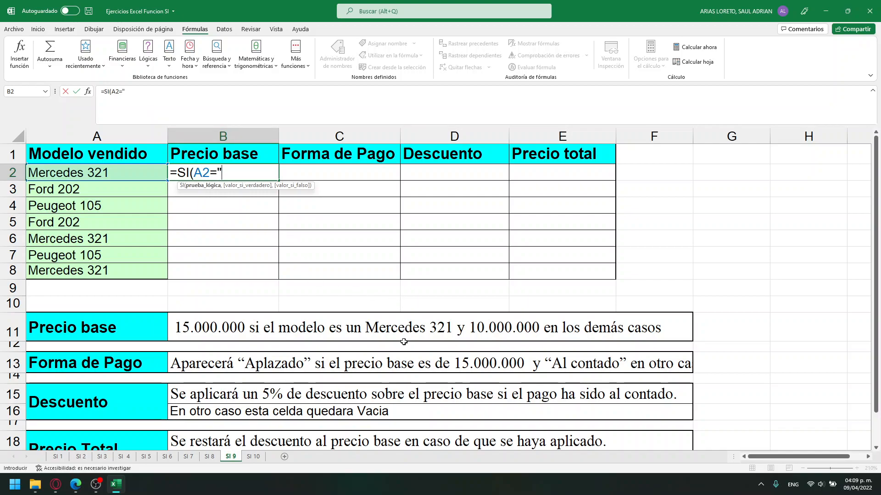
Complete the logical test in B2 by comparing A2 with the text "Mercedes 321"
text(m)
key(BackSpace)
text(Mercdes)
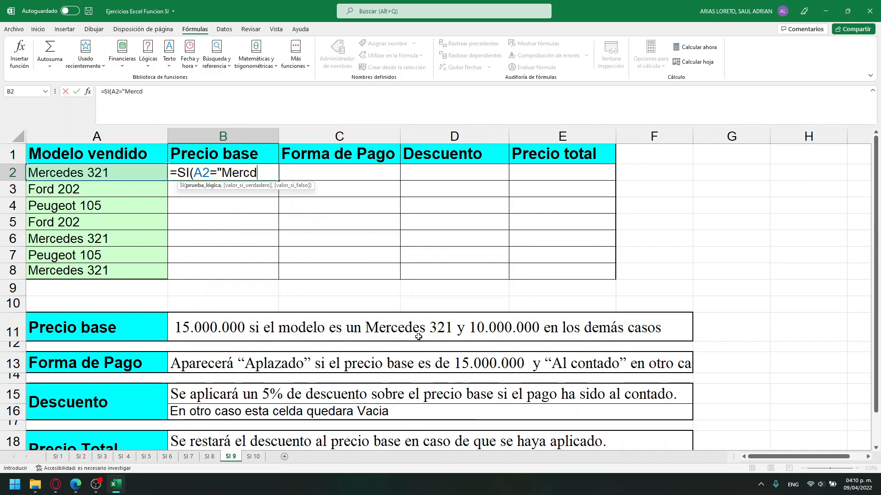
key(BackSpace)
key(BackSpace)
key(BackSpace)
text(edes 321)
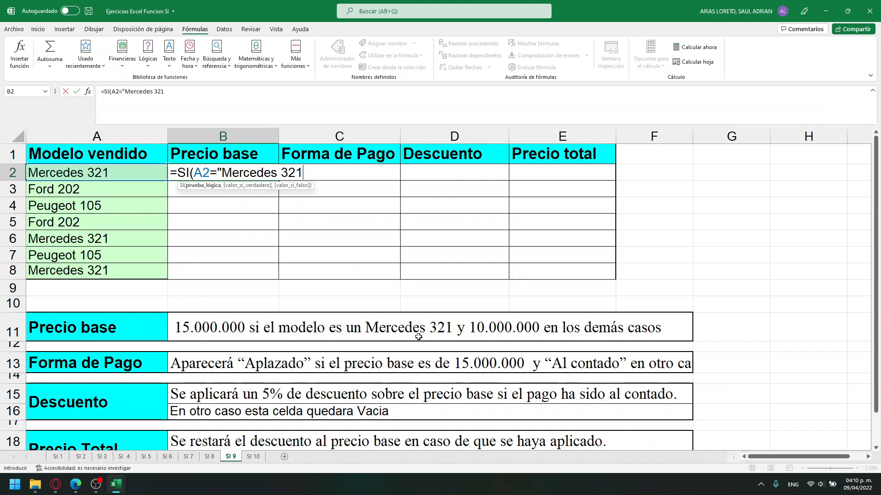
text(")
Add 15000000 as the true result of the B2 formula, followed by the separator for the false result
key(alt+Tab)
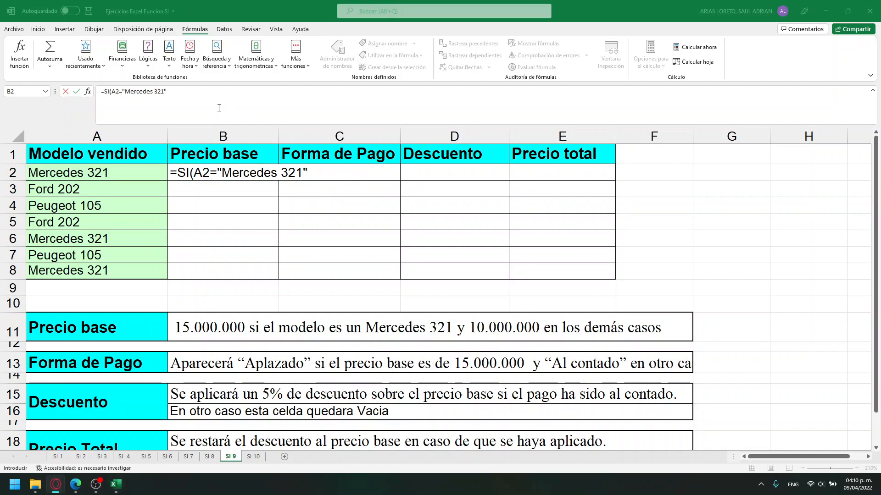
key(alt+Tab)
click(177, 90)
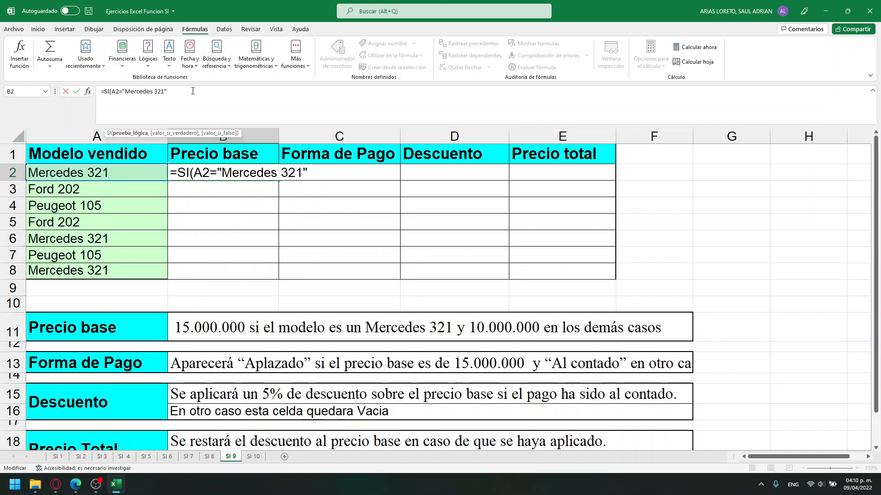
text(,)
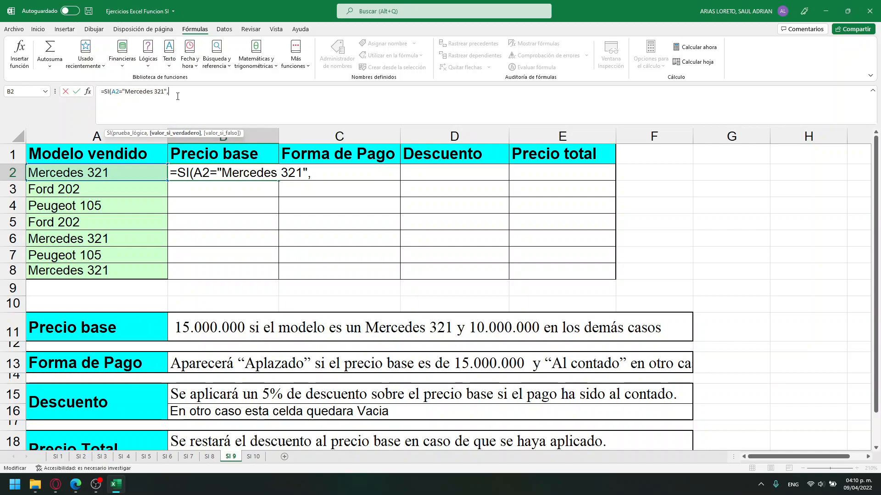
text(15)
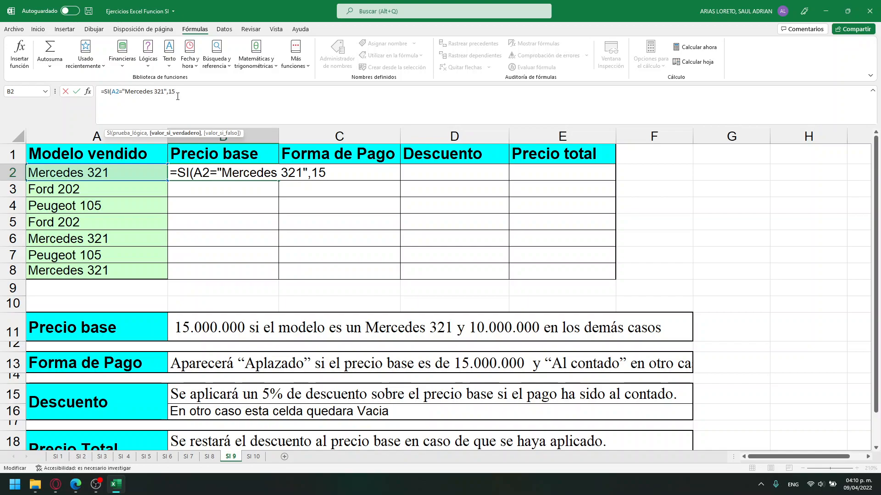
text(000000,)
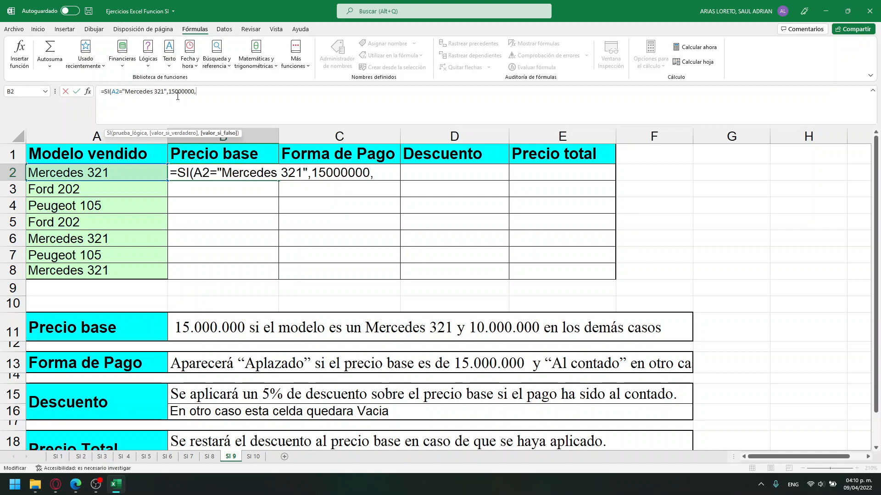
Complete the B2 formula with 10000000 as the false result and fill it down through B8
text(10000000)
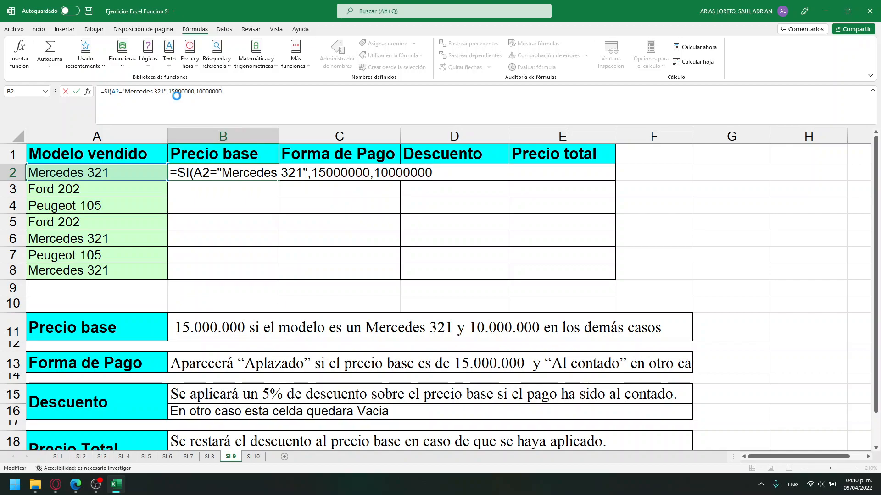
key(Return)
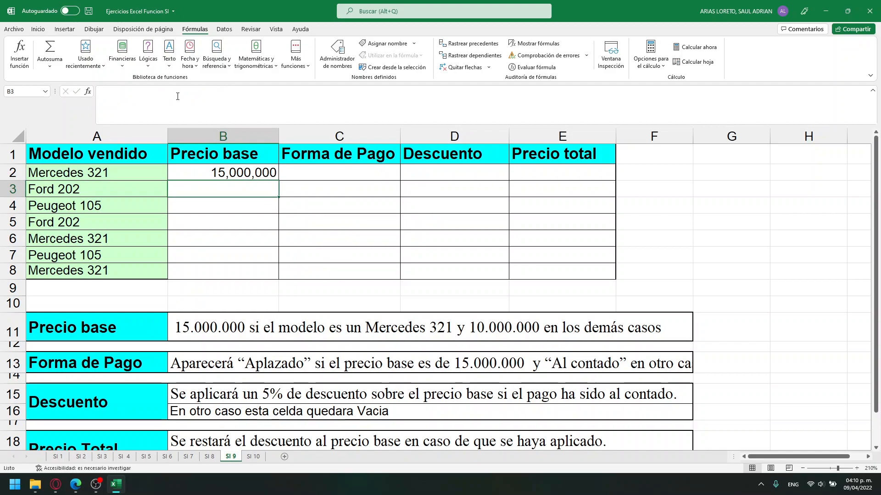
click(209, 170)
drag(279, 180, 288, 277)
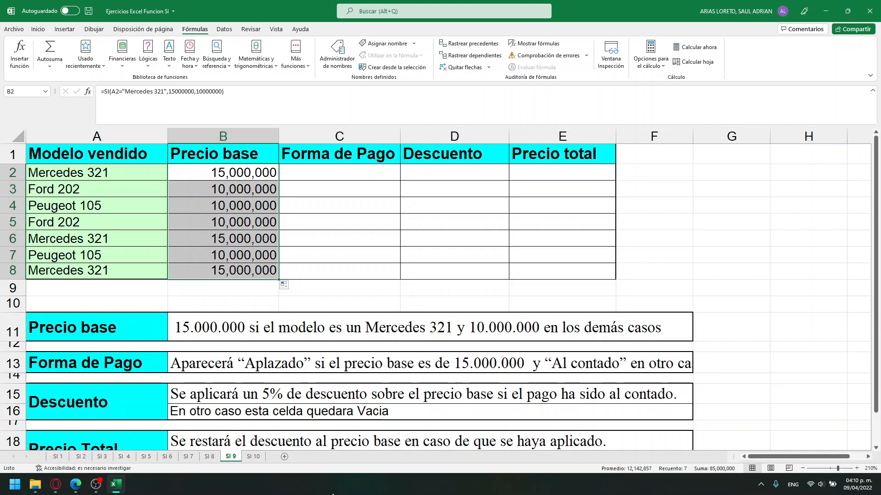
Check the Precio base results in rows 3 to 8 against the model sold in each row
click(13, 239)
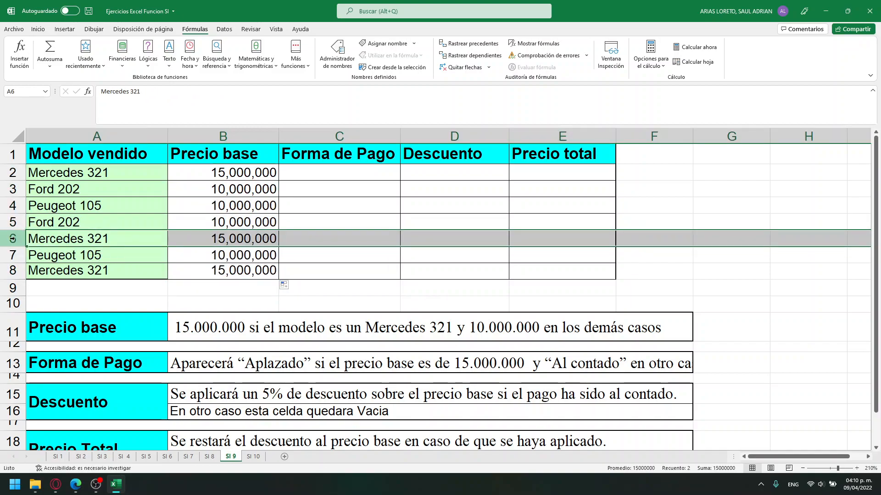
click(13, 271)
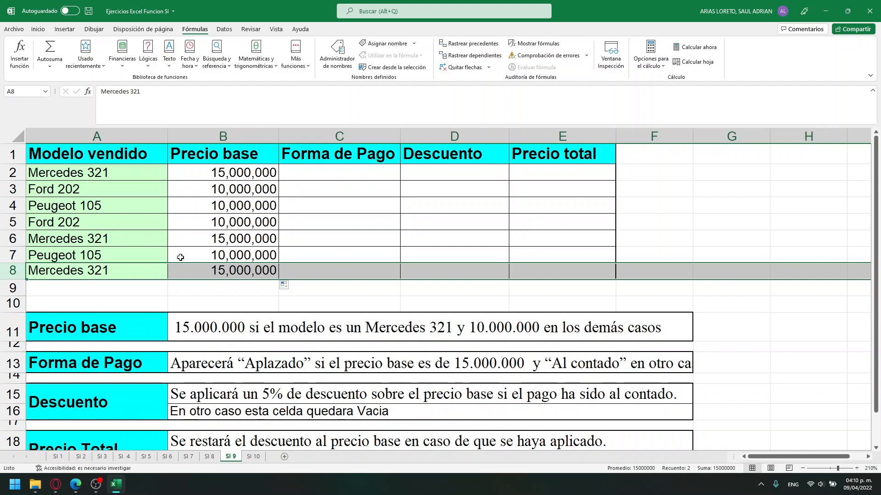
click(10, 255)
click(8, 239)
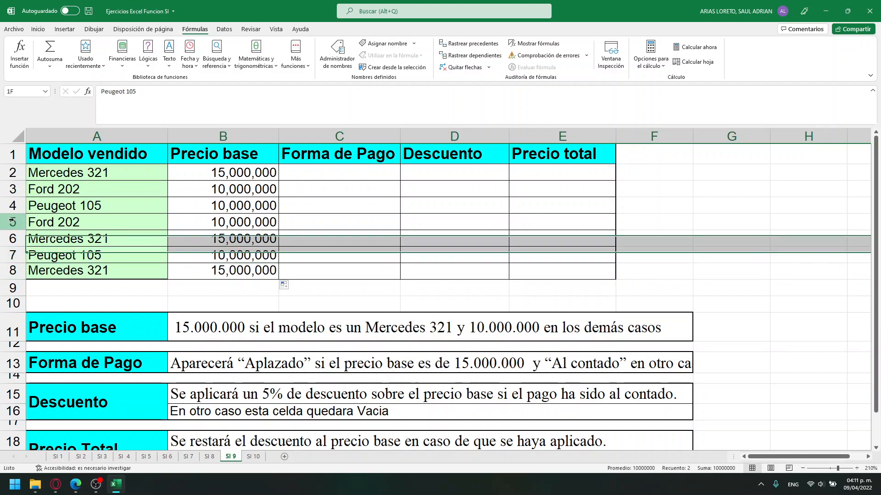
click(7, 222)
click(7, 205)
click(7, 189)
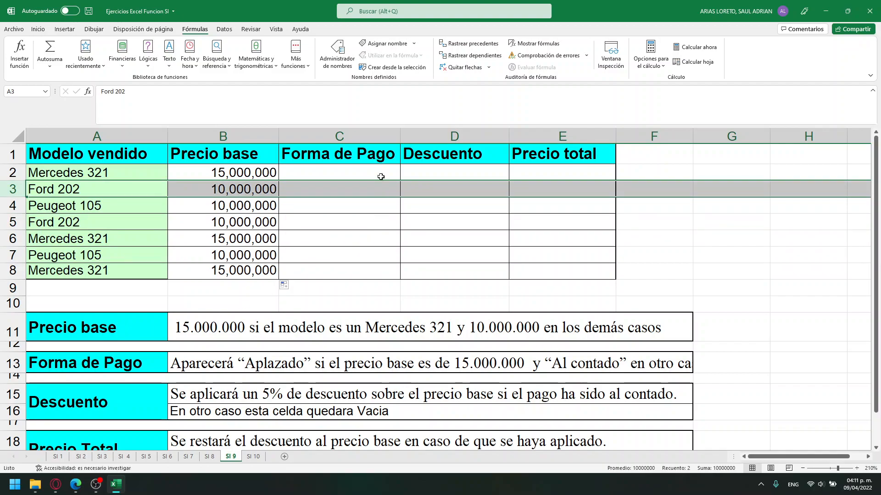
Start the Forma de Pago formula in C2 as =SI(B2=15000000, to test the base price
click(358, 177)
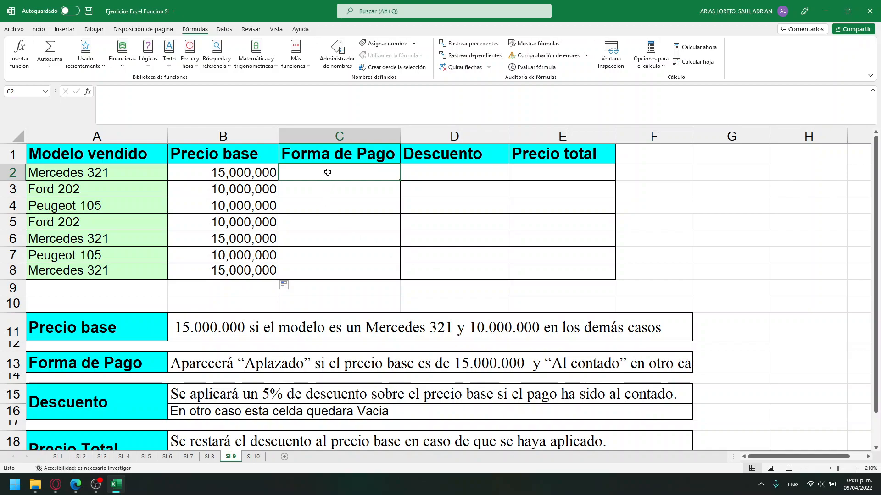
text(=si)
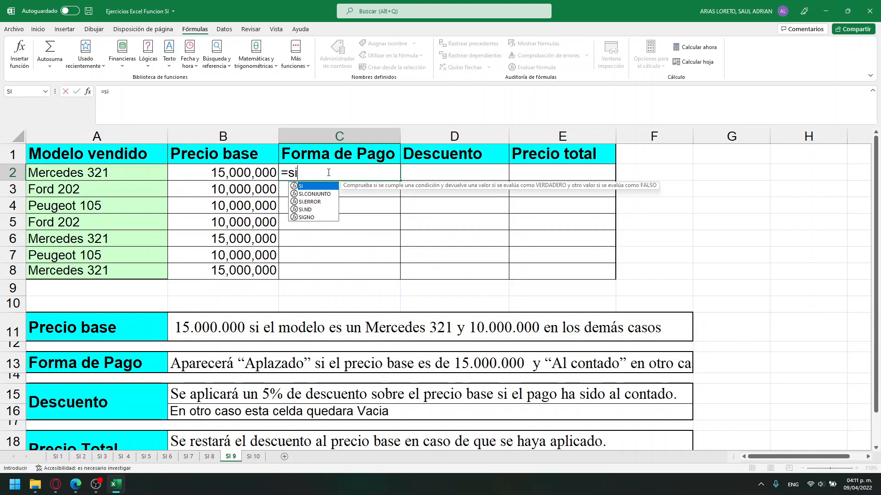
key(Tab)
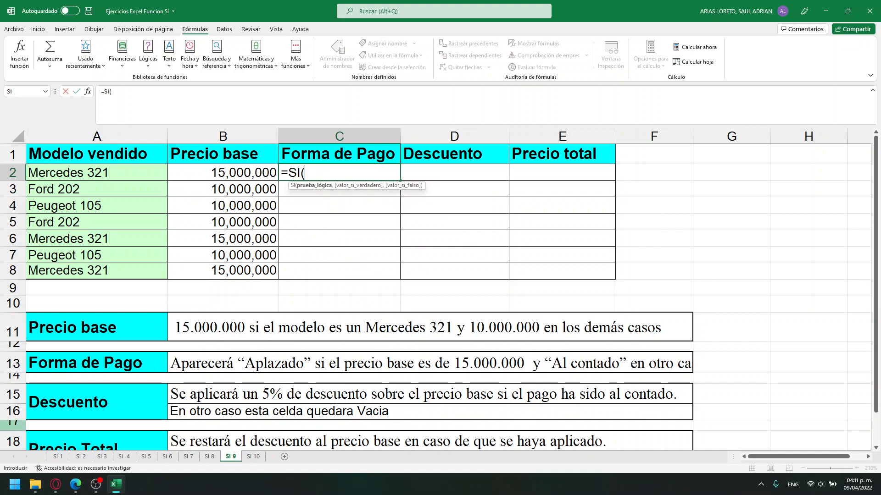
key(alt+Tab)
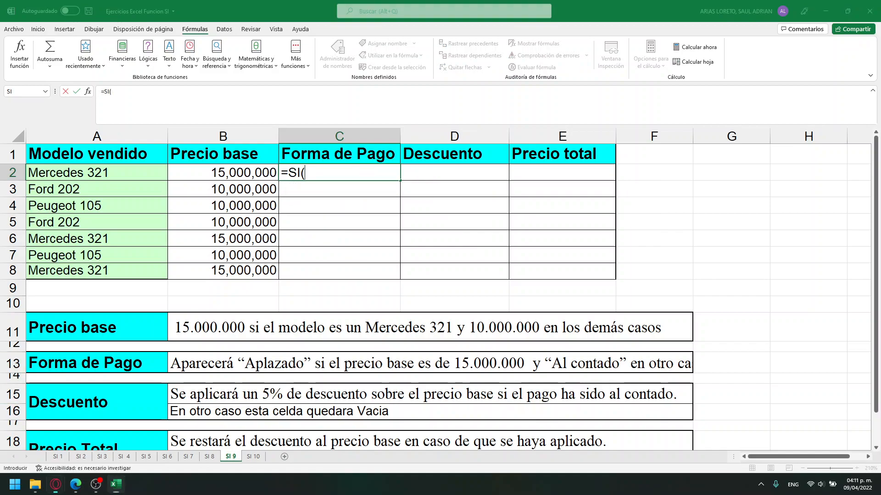
click(348, 171)
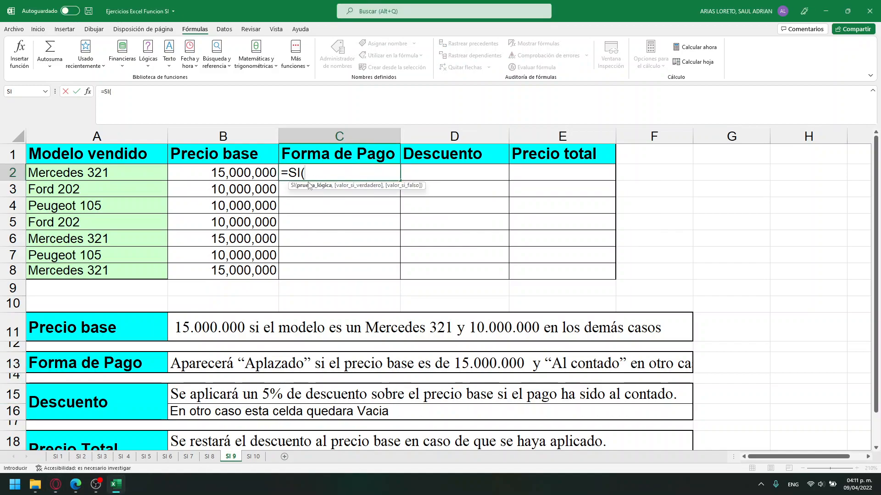
click(238, 172)
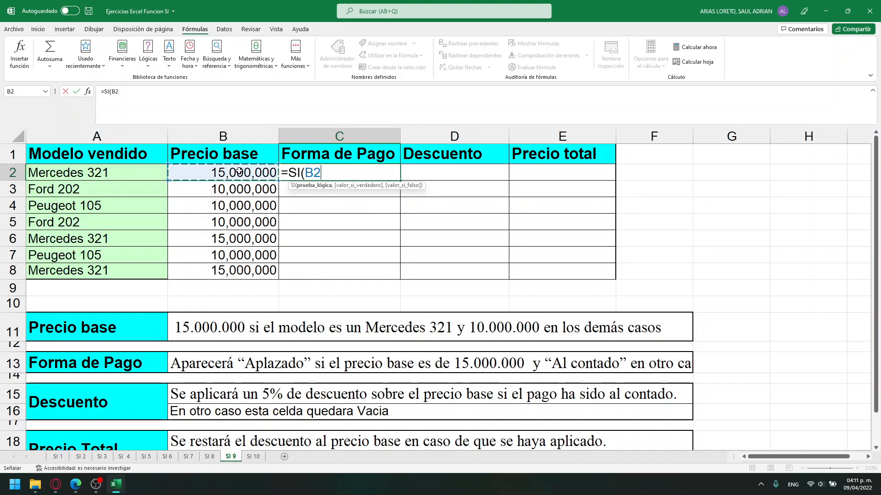
text(=15000000)
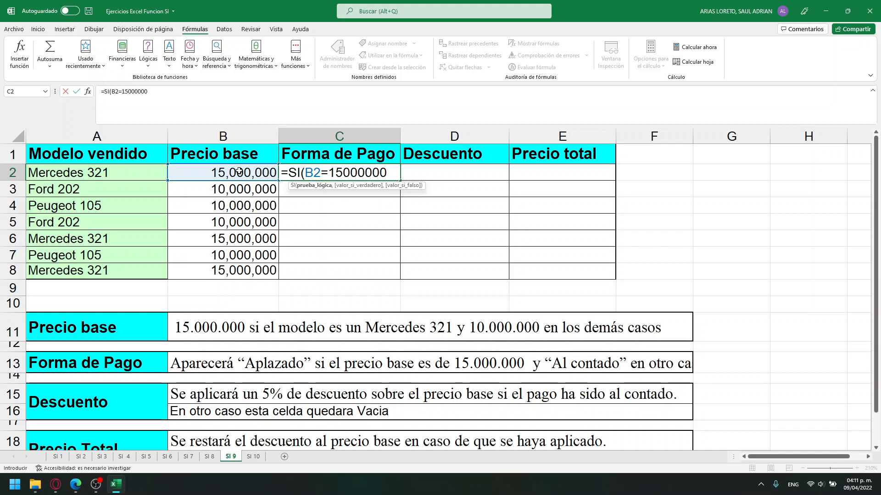
text(,)
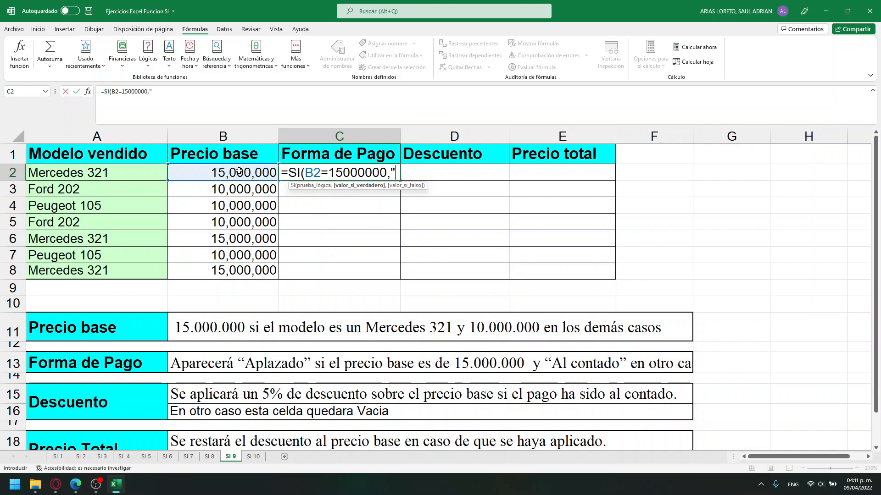
Add "Aplazado" as the true result of the C2 formula, followed by the separator for the false result
text("Aplazadp)
key(BackSpace)
text(o@)
key(BackSpace)
text(",)
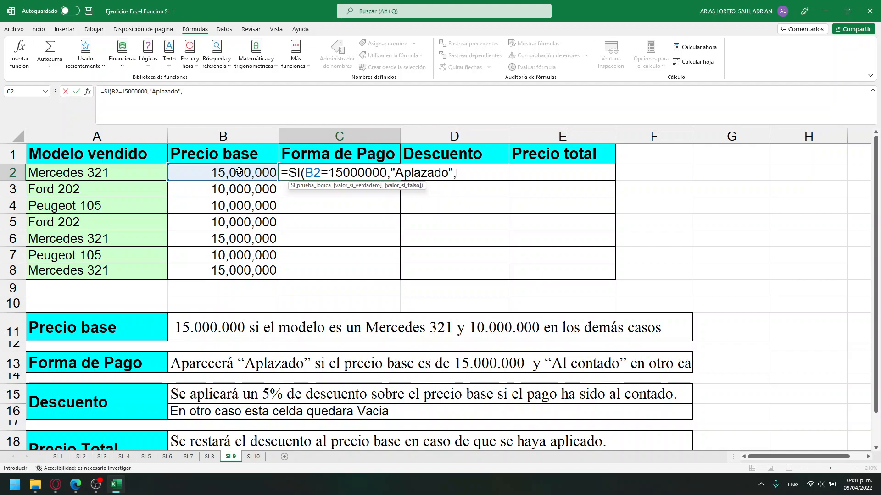
Complete the C2 formula with "Al contado" as the false result and fill it down through C8
text("A)
text(l contado)
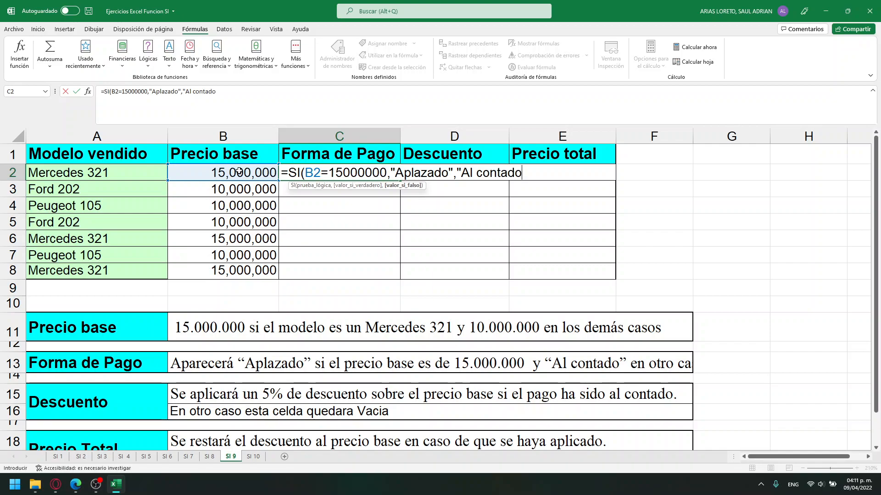
text("))
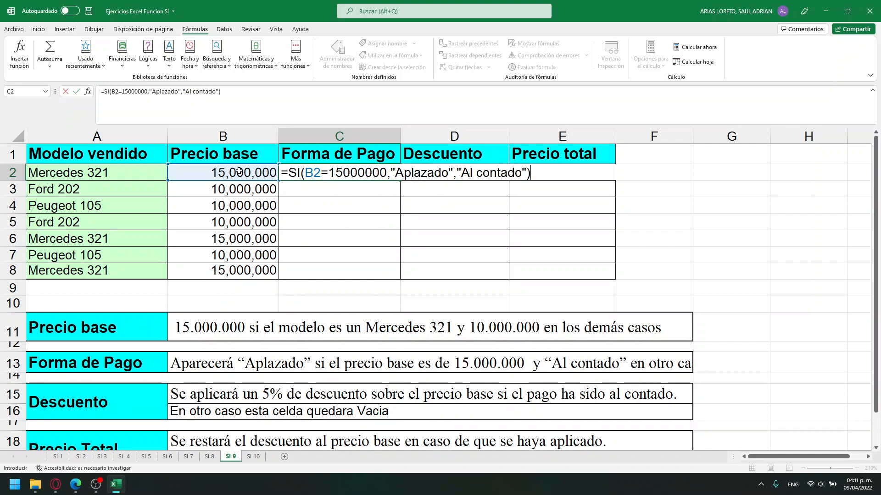
key(Return)
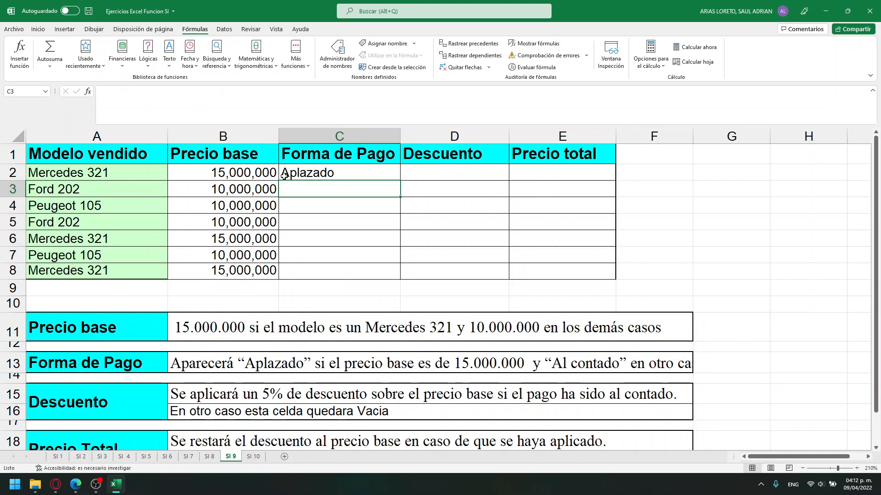
click(342, 178)
drag(400, 180, 415, 278)
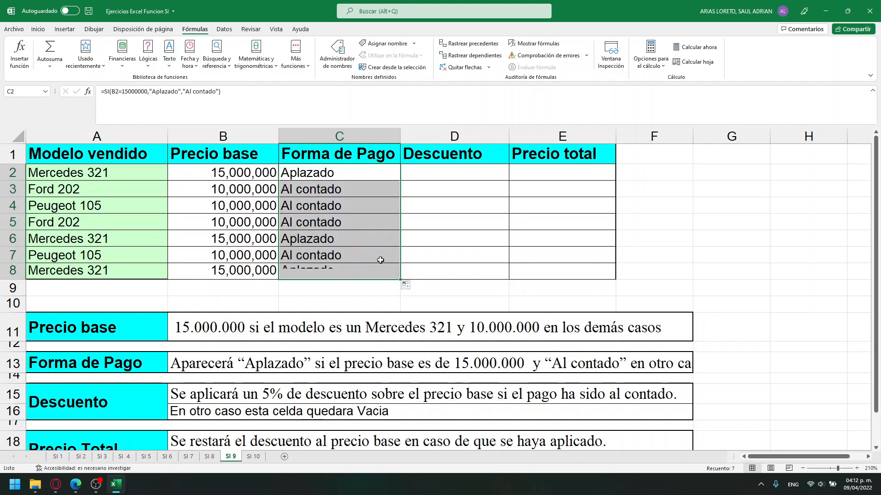
Check the Forma de Pago results for the Mercedes 321 rows, and read the Descuento and Precio Total rules
click(13, 239)
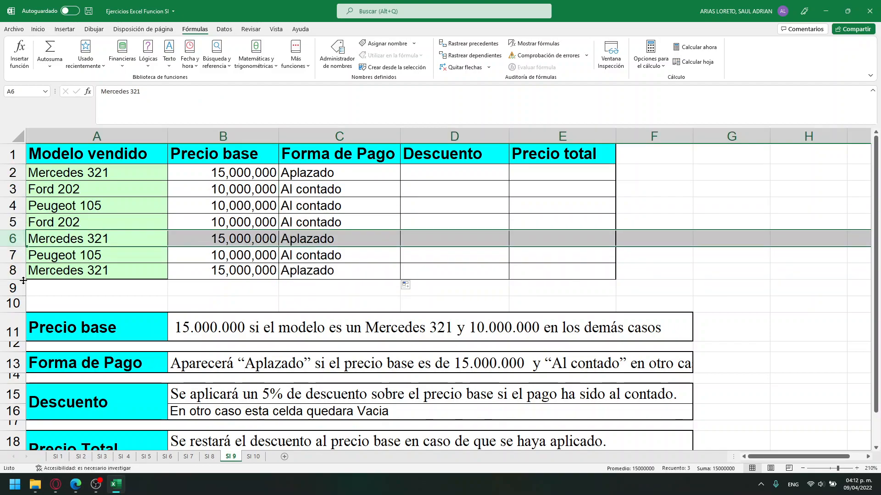
click(13, 271)
double_click(275, 239)
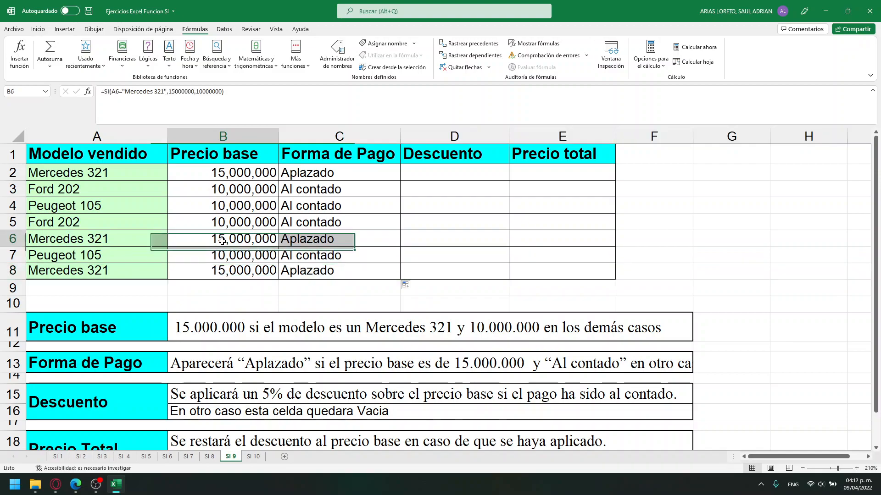
key(Escape)
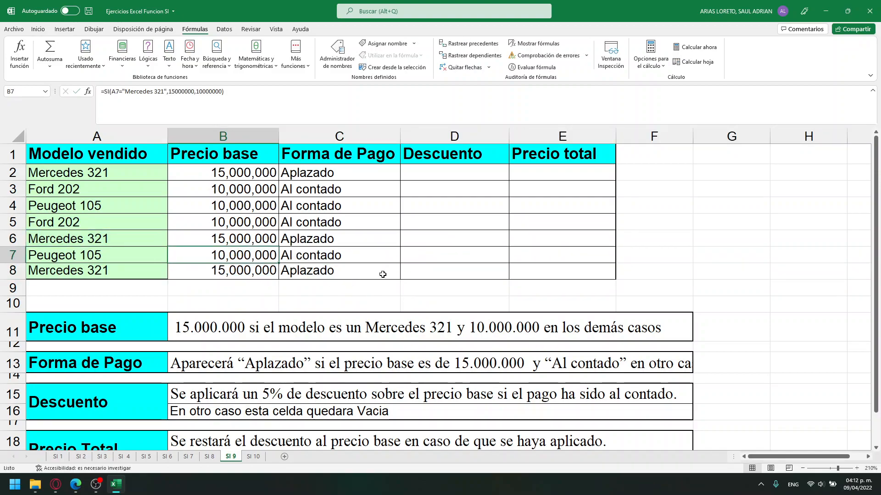
key(Right)
scroll(372, 303, down, 1)
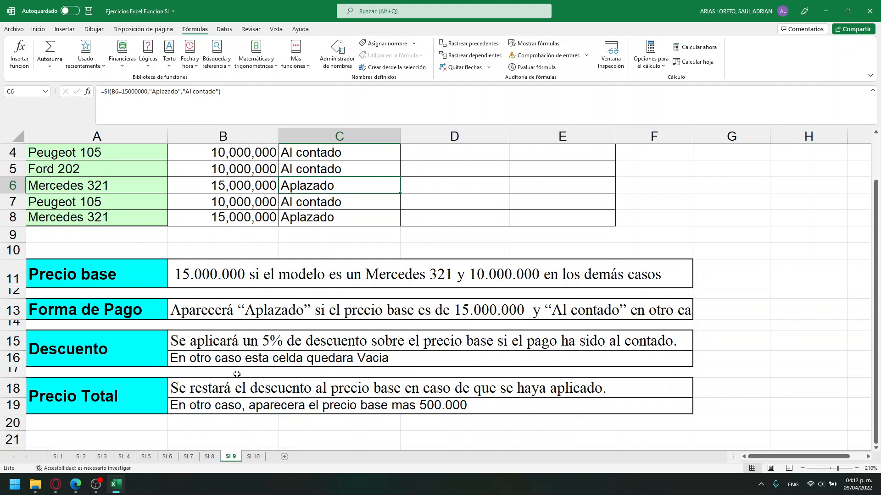
scroll(335, 370, up, 1)
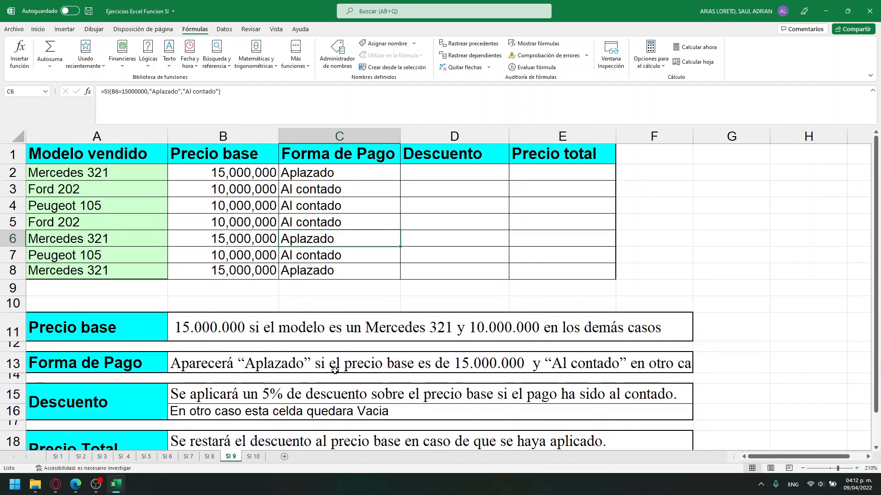
Start the Descuento formula in D2 as =SI(C2="Al contado" to test the payment method
click(419, 176)
click(179, 94)
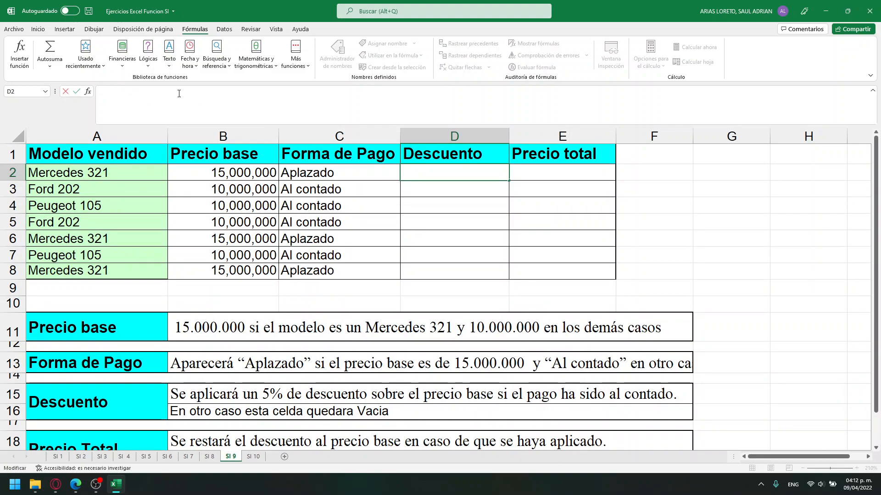
text())
key(BackSpace)
text(=si)
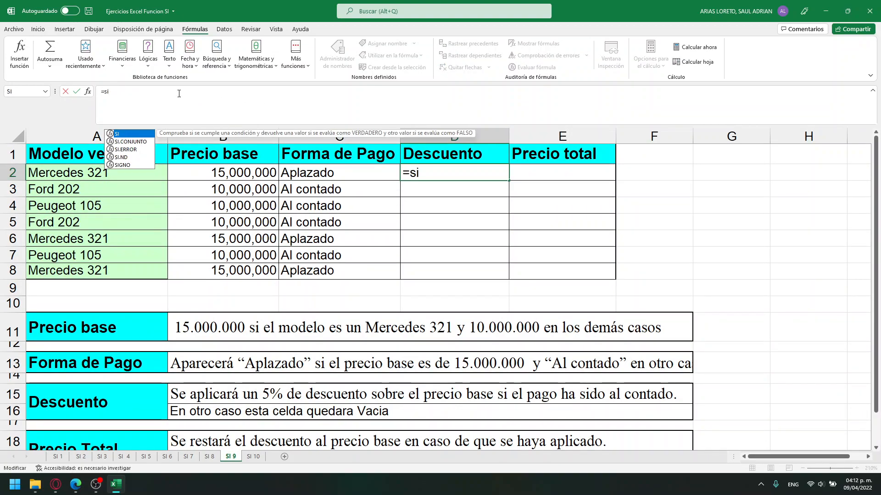
key(Tab)
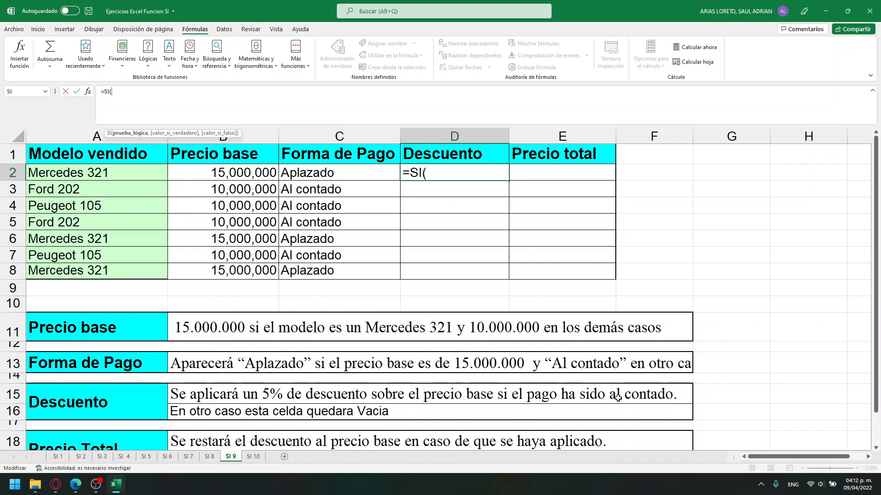
click(340, 176)
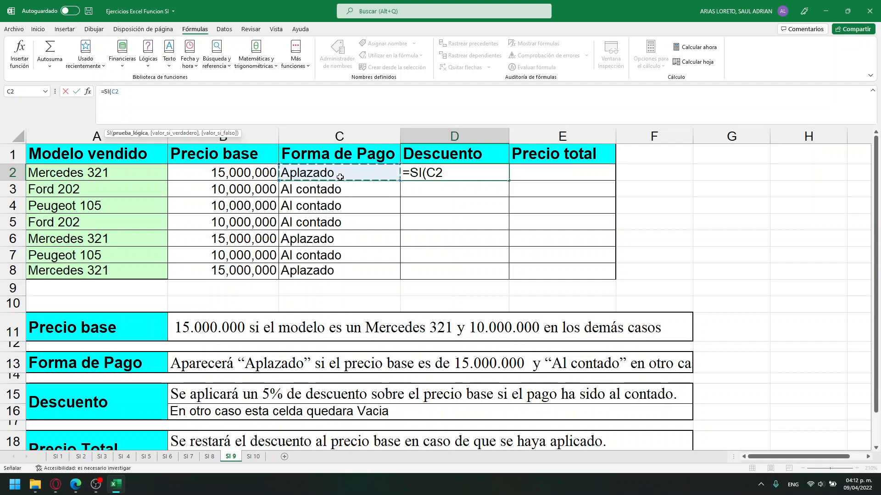
text(=)
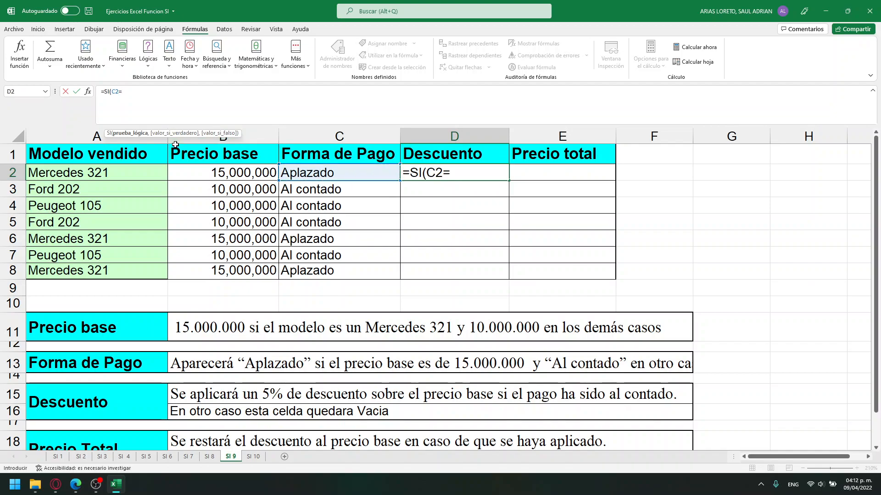
text("Al contado)
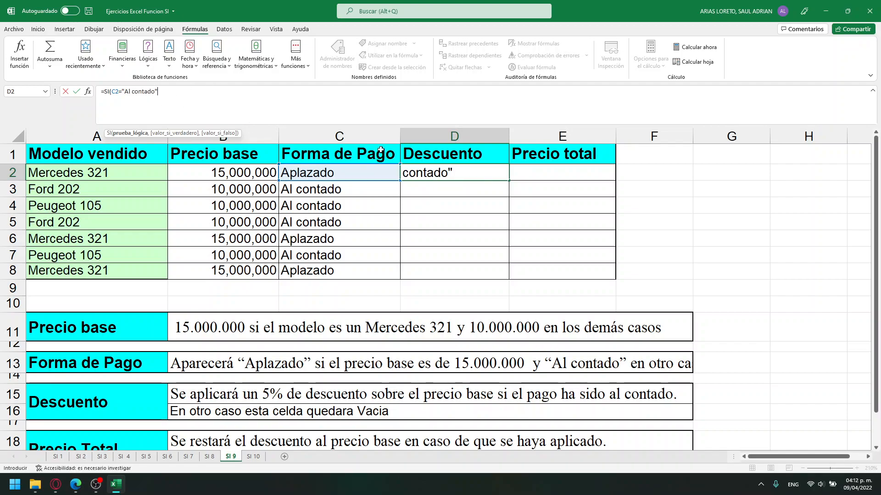
Review the "Al contado" criterion in the D2 formula and add the separator for the true result
drag(453, 173, 441, 174)
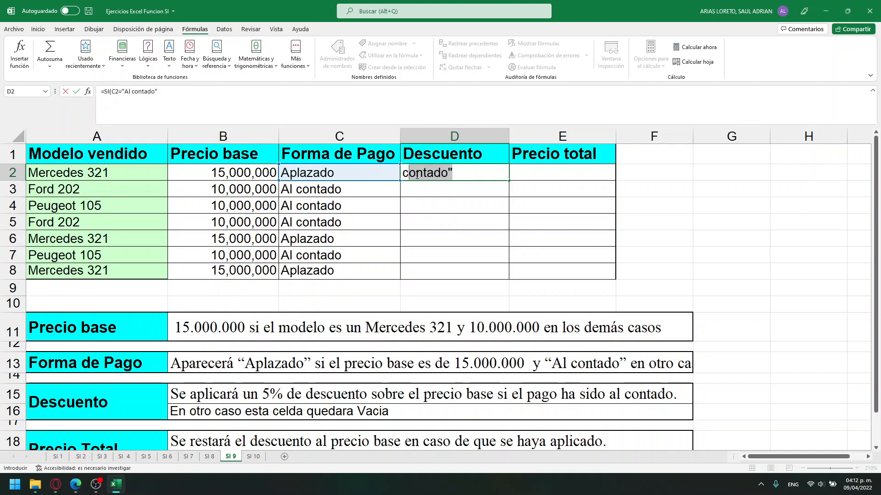
click(193, 94)
drag(193, 94, 121, 92)
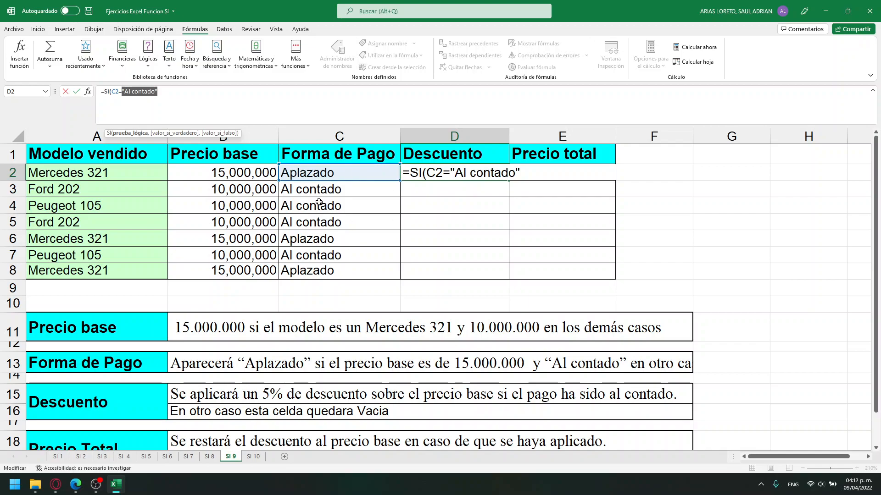
click(148, 93)
drag(160, 92, 125, 87)
click(198, 95)
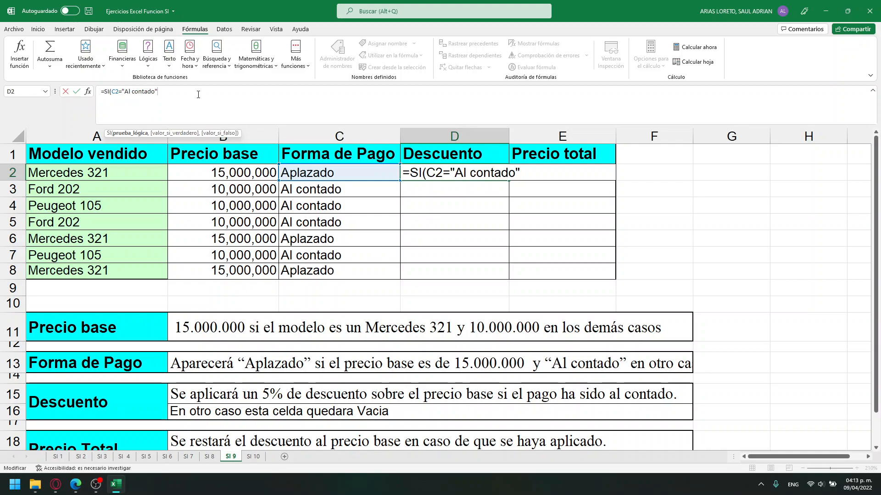
text(,)
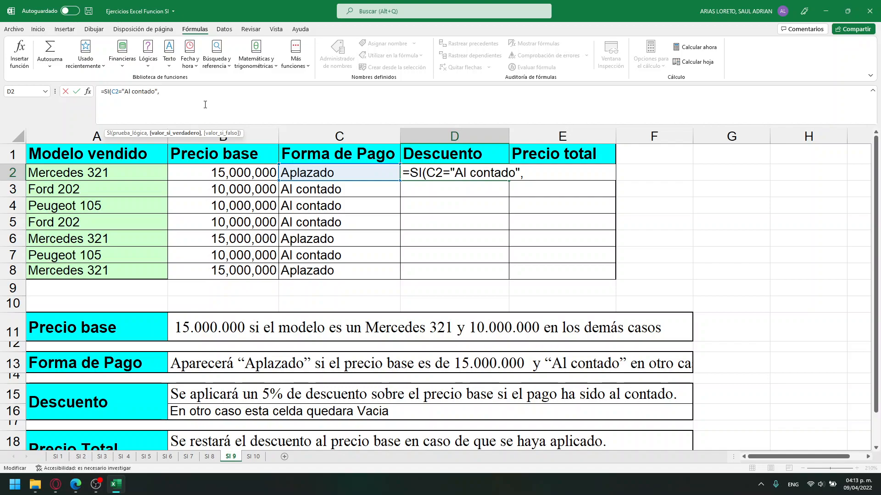
Complete the D2 formula with B2*5% as the true result and "" as the false result, and fill it down through D8
click(222, 175)
text(*5%,)
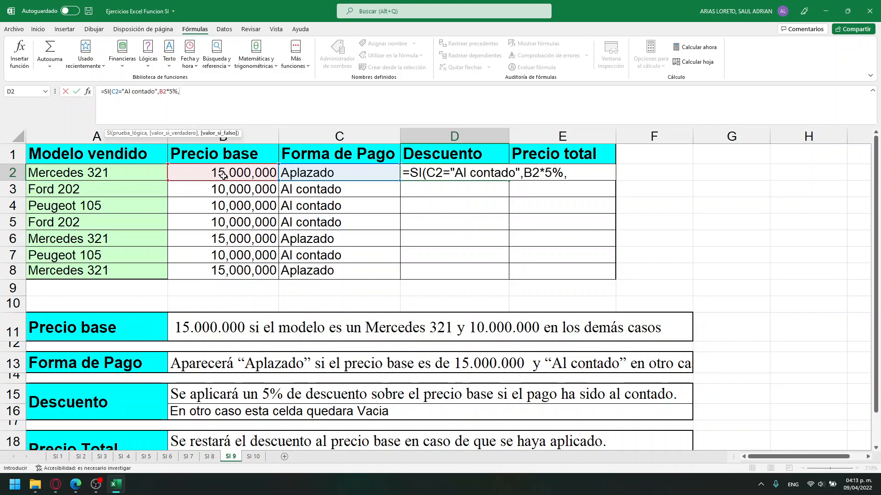
text(""))
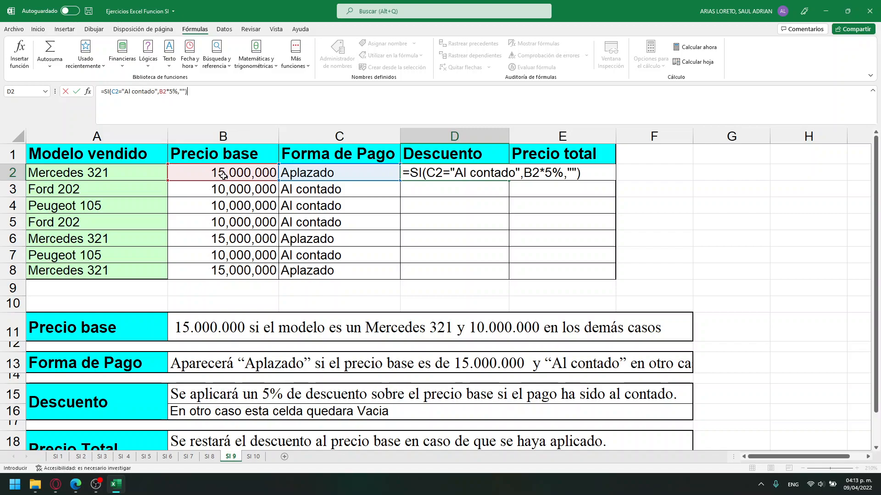
key(Return)
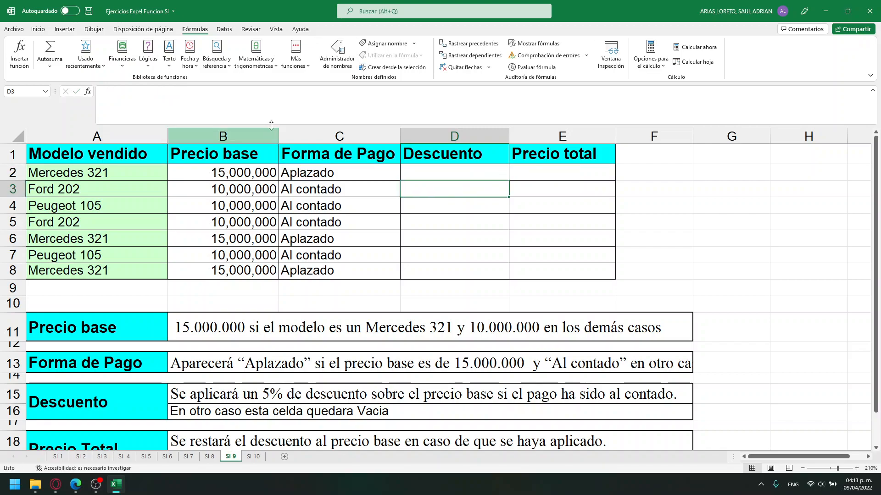
click(438, 178)
drag(508, 182, 510, 277)
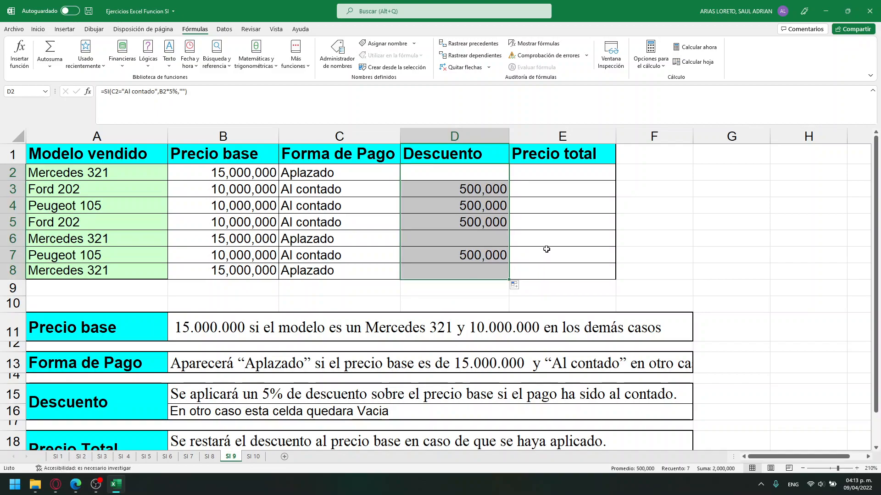
Check the Descuento results in column D against the payment methods, and read the Descuento and Precio Total rules
click(471, 265)
click(337, 194)
click(461, 191)
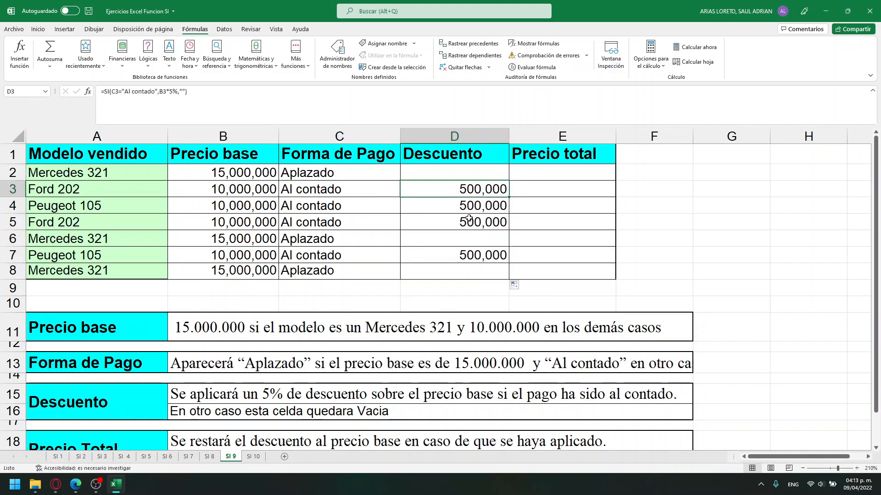
click(470, 221)
scroll(561, 234, down, 2)
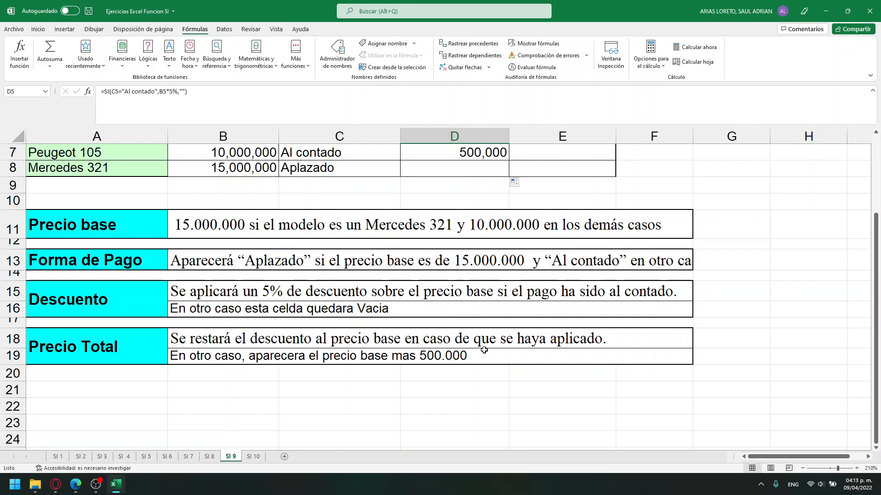
scroll(484, 350, up, 2)
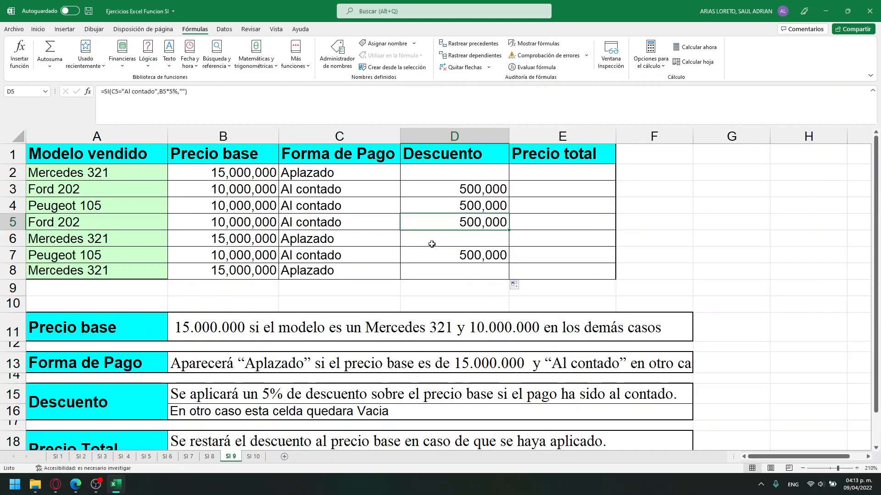
Review the logical test, true result and empty-text false result in the D2 formula
double_click(462, 175)
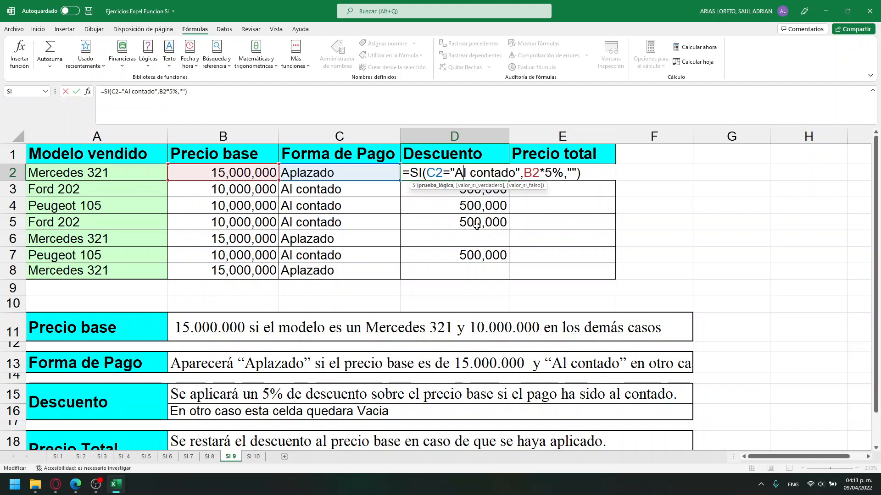
drag(430, 173, 576, 173)
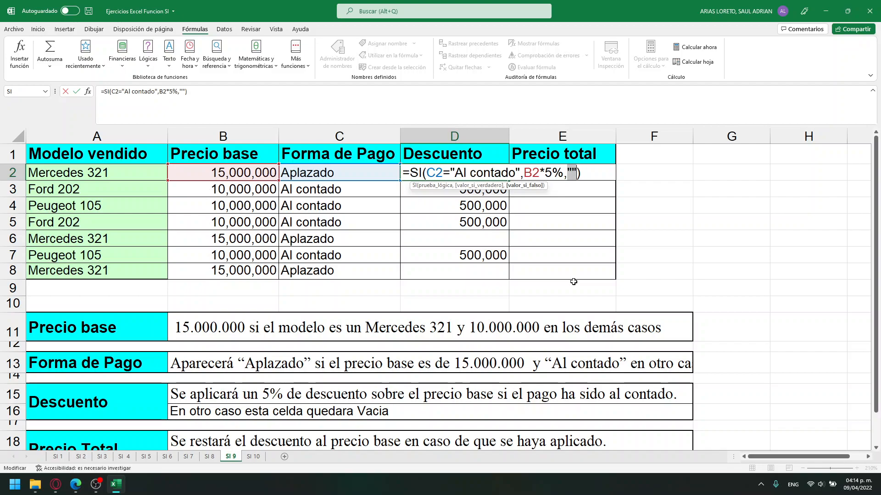
key(Return)
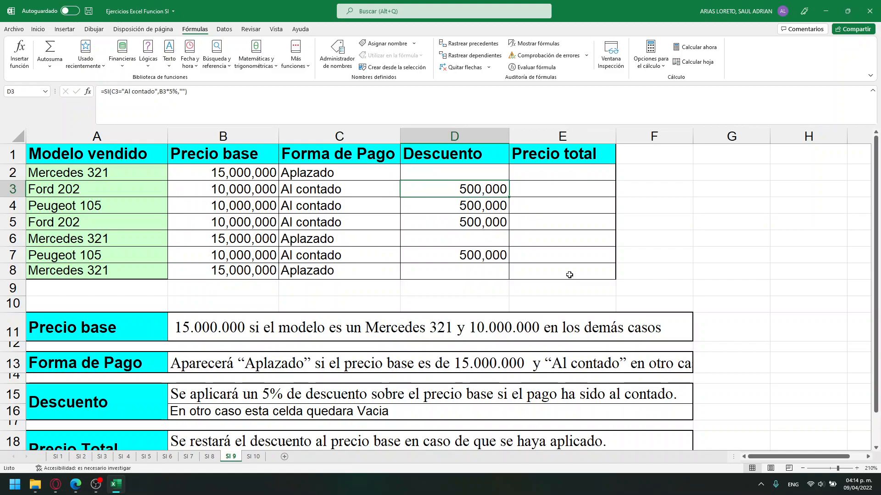
Read the Precio Total rule and start the Precio total formula in E2 with =SI(
click(551, 184)
scroll(564, 329, down, 1)
scroll(564, 330, down, 2)
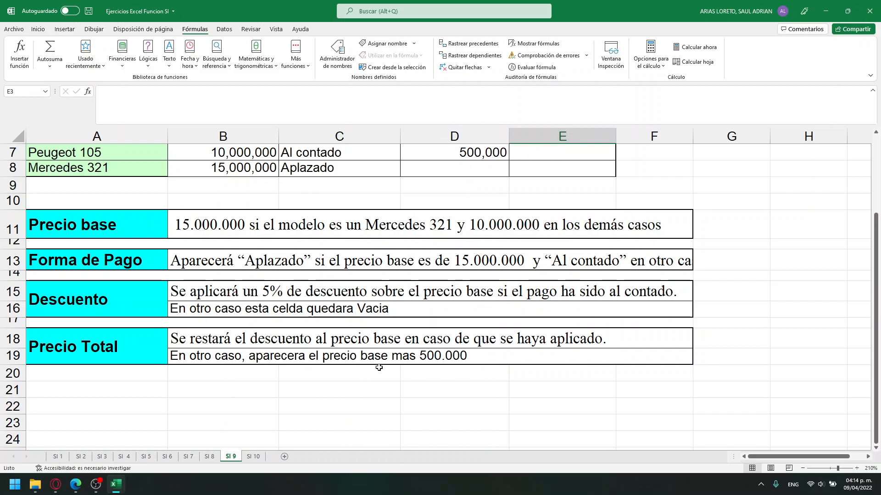
scroll(449, 354, up, 2)
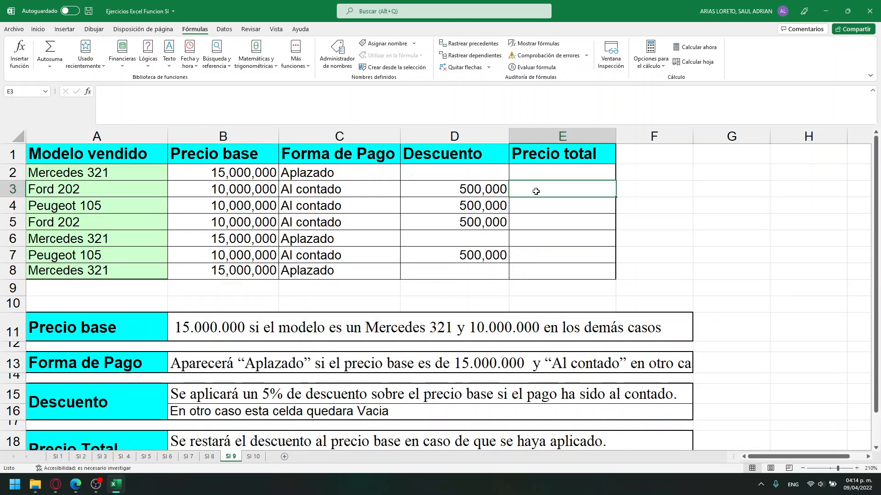
click(539, 175)
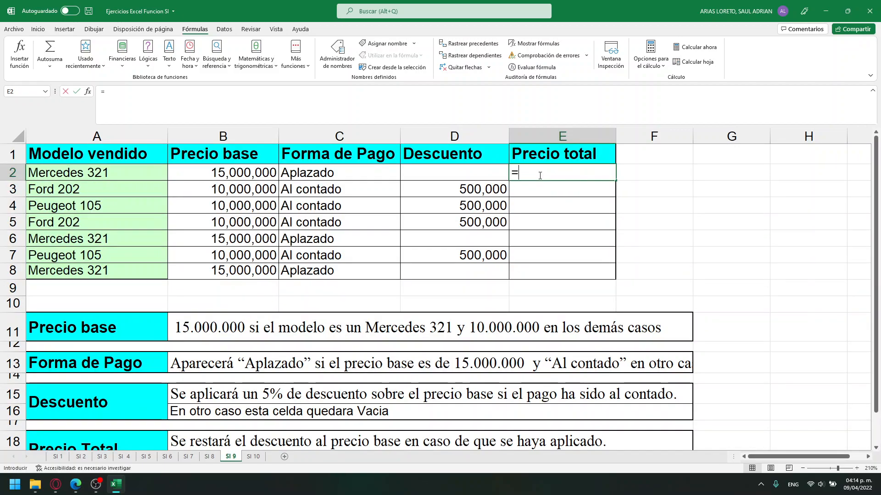
text(=si)
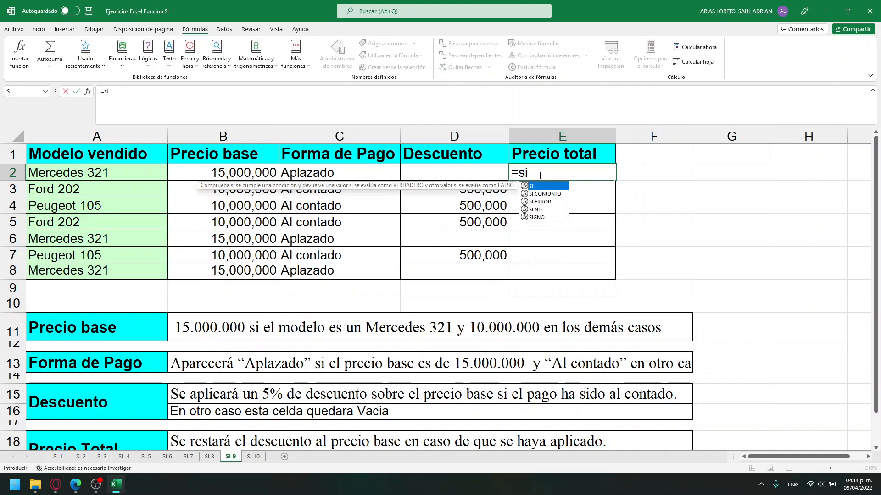
key(Tab)
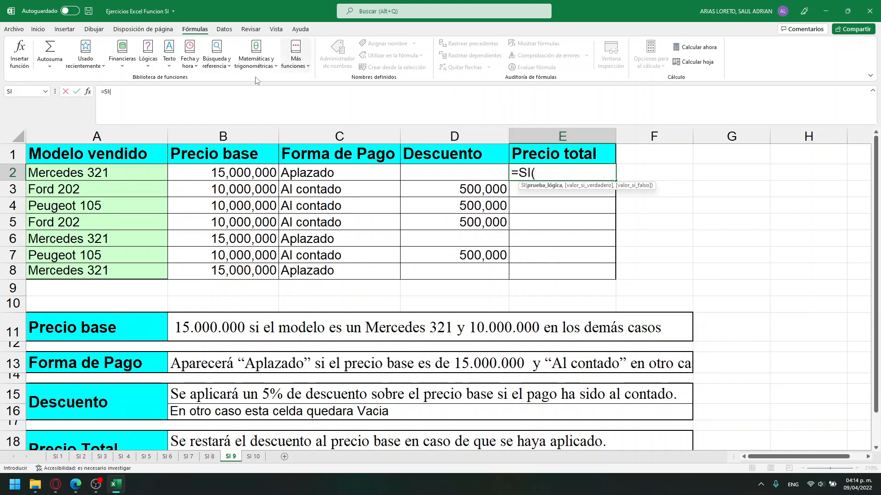
Browse the logical, text, date and other function categories for a function that can test for an empty cell
click(148, 57)
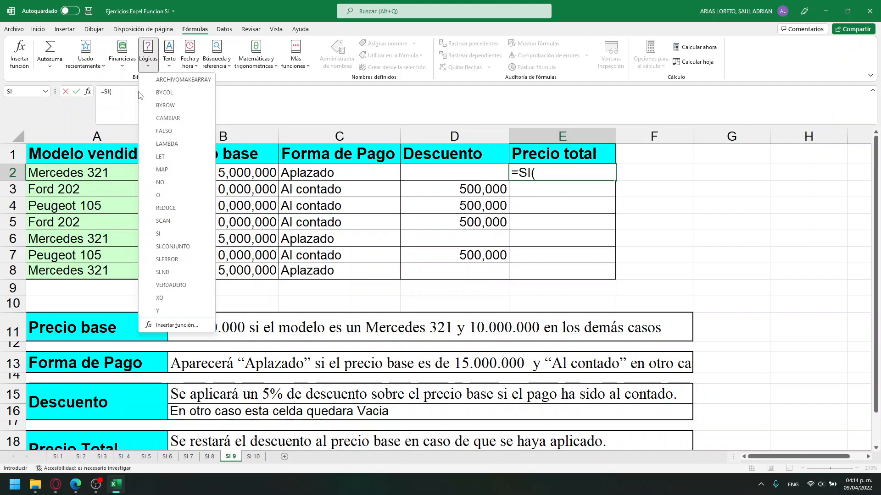
click(170, 58)
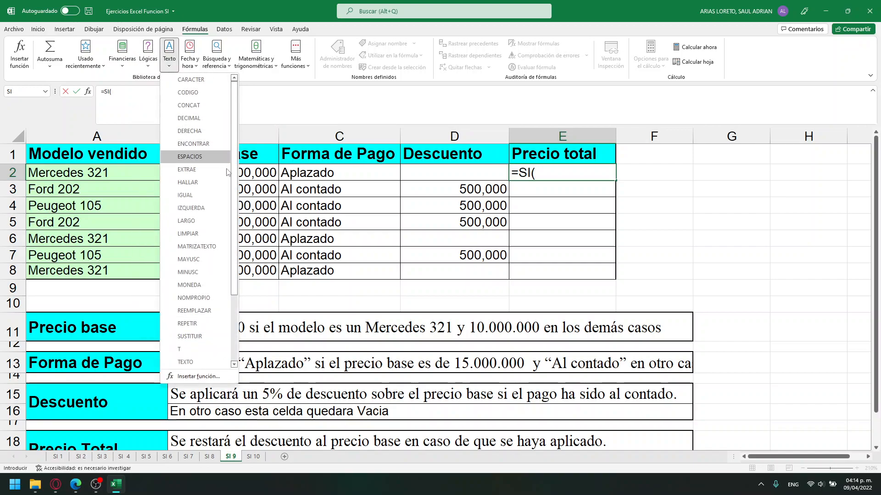
click(301, 68)
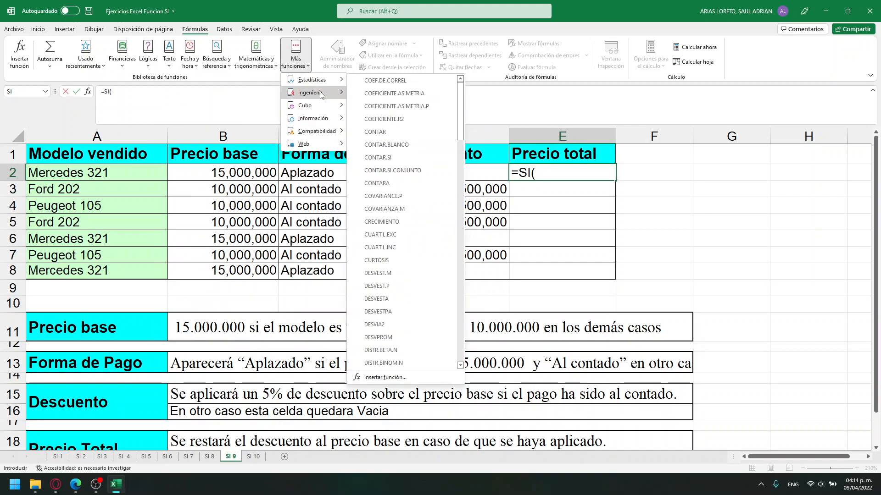
mouse_move(322, 94)
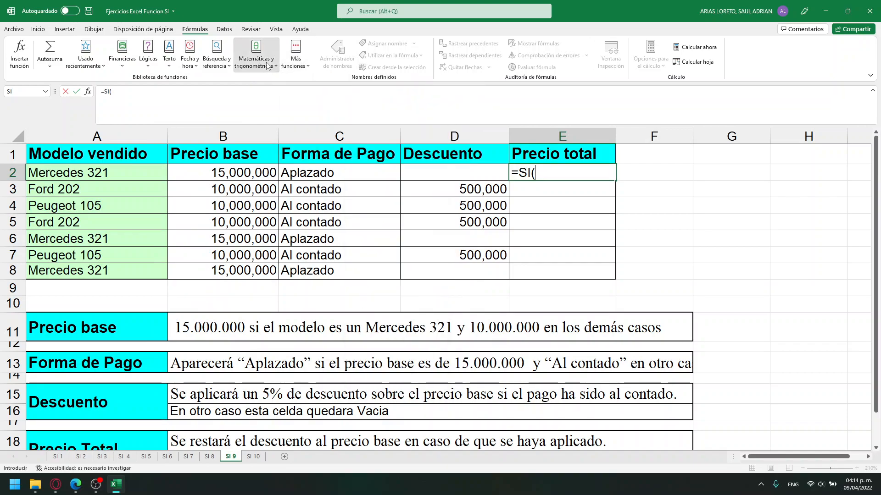
click(223, 64)
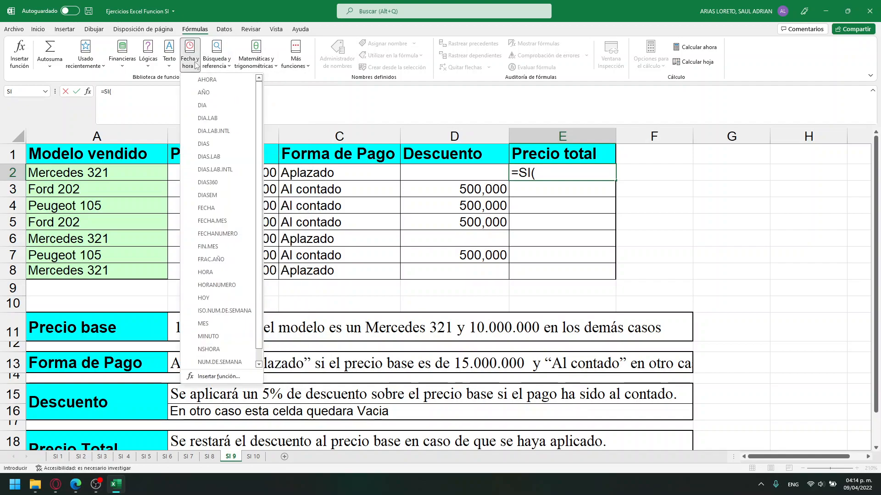
mouse_move(171, 64)
scroll(195, 114, down, 3)
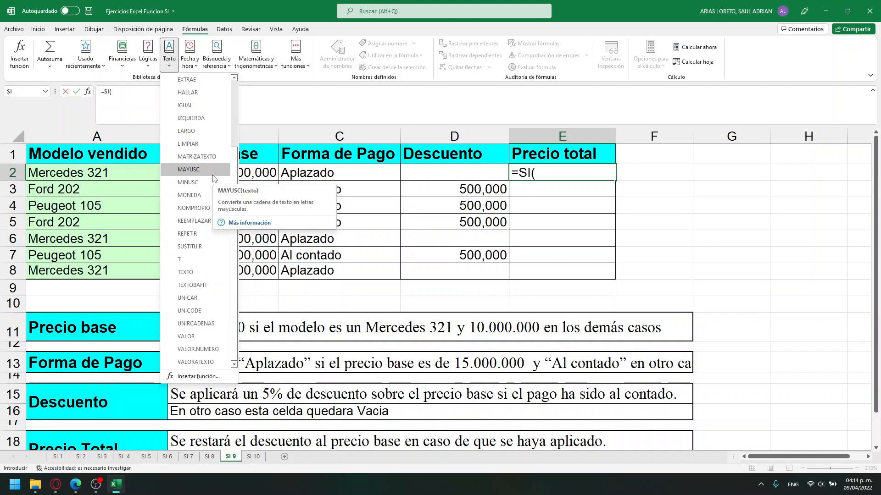
click(148, 55)
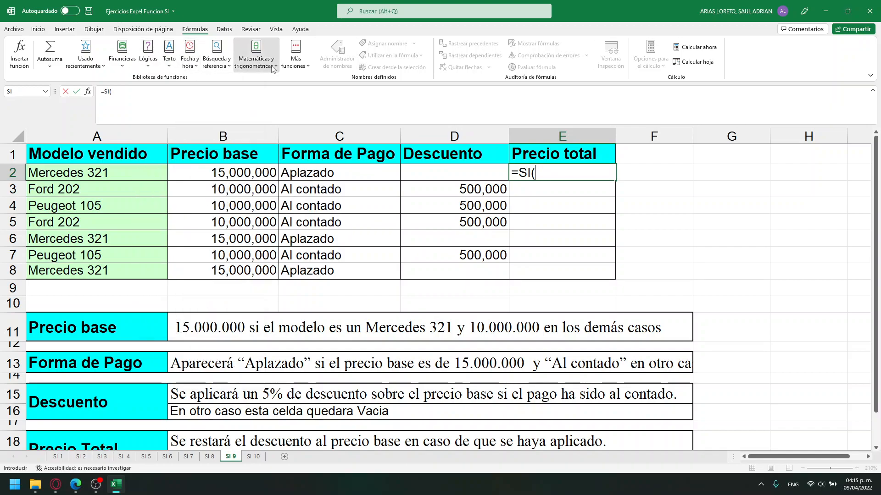
Nest the information function ESBLANCO on D2 as the logical test in E2, and add the separator for the true result
click(295, 57)
mouse_move(321, 82)
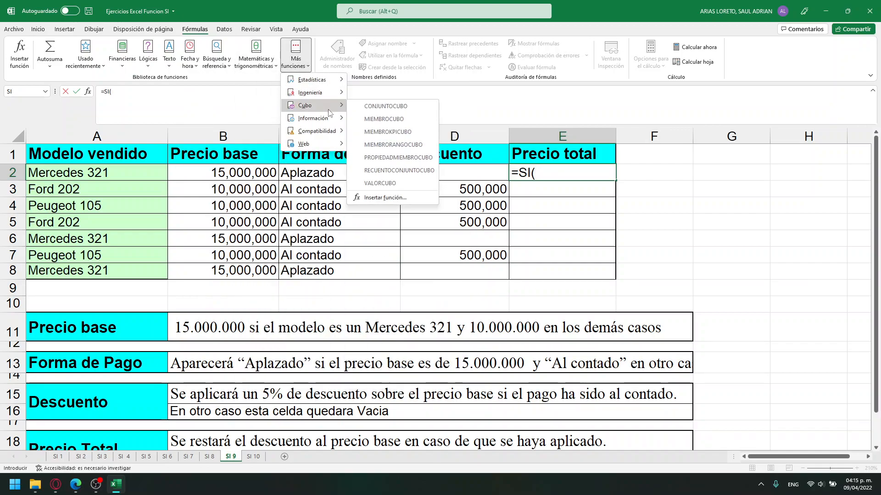
mouse_move(332, 122)
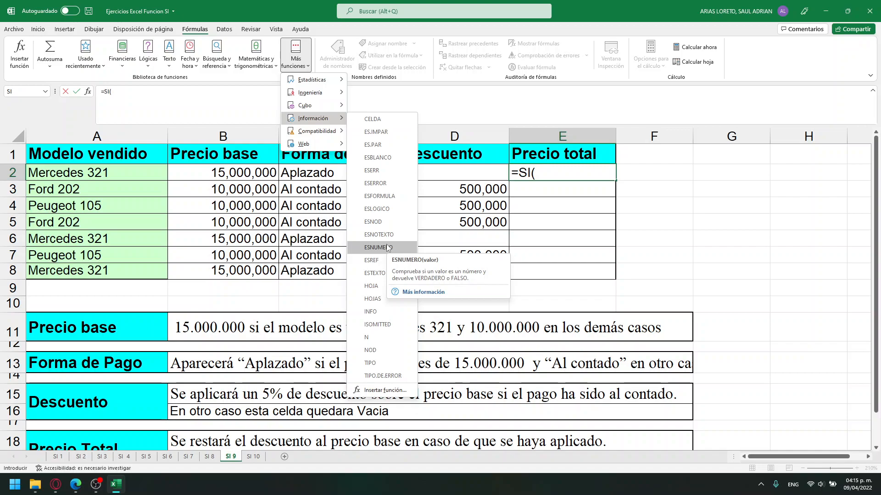
click(391, 158)
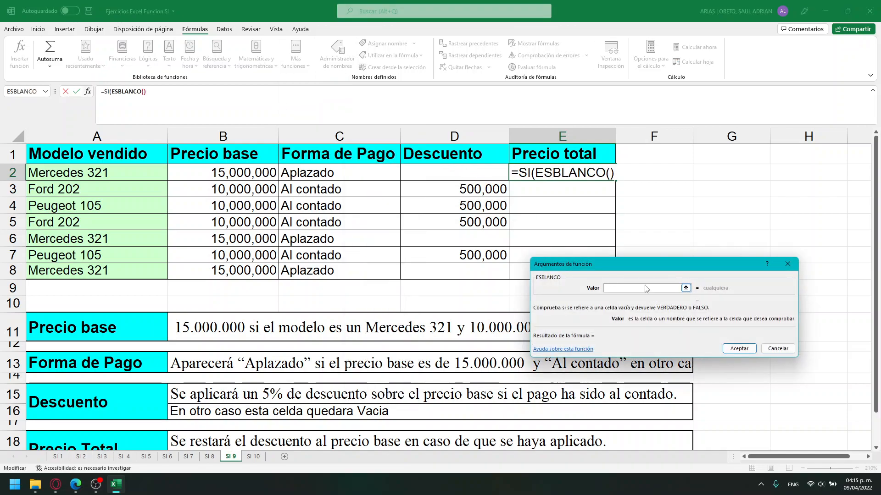
click(483, 172)
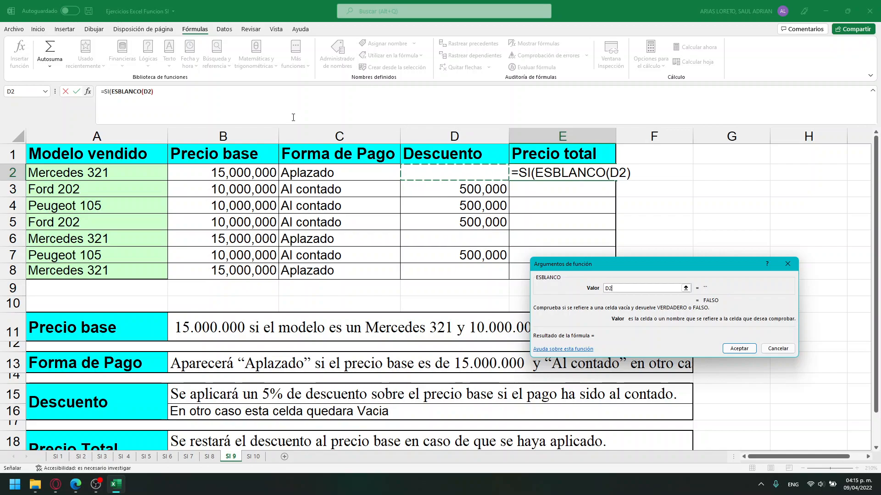
click(297, 119)
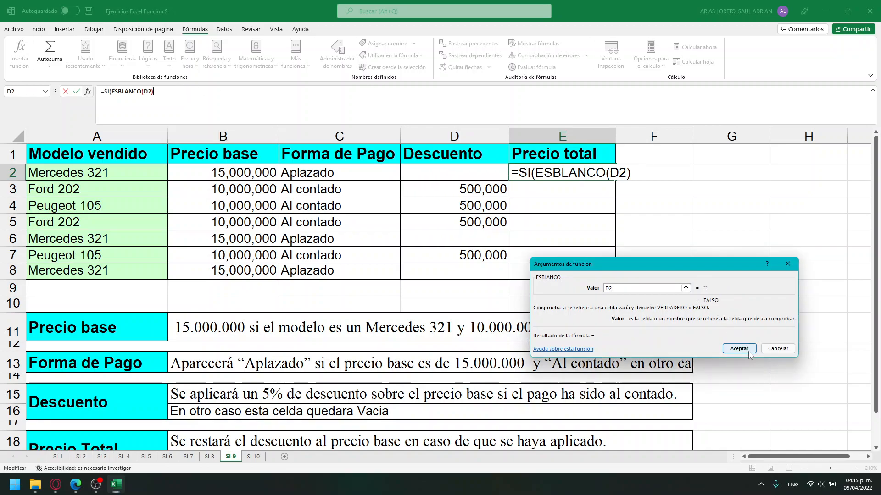
click(749, 355)
click(444, 271)
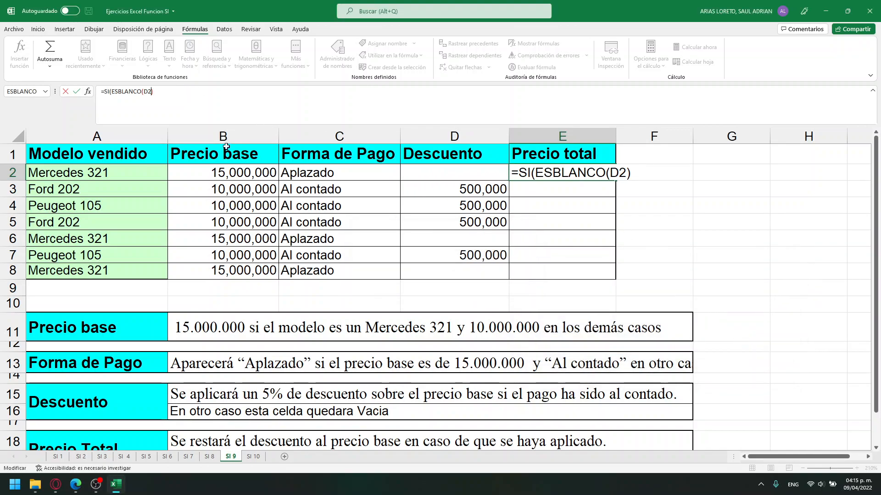
click(175, 98)
text(),)
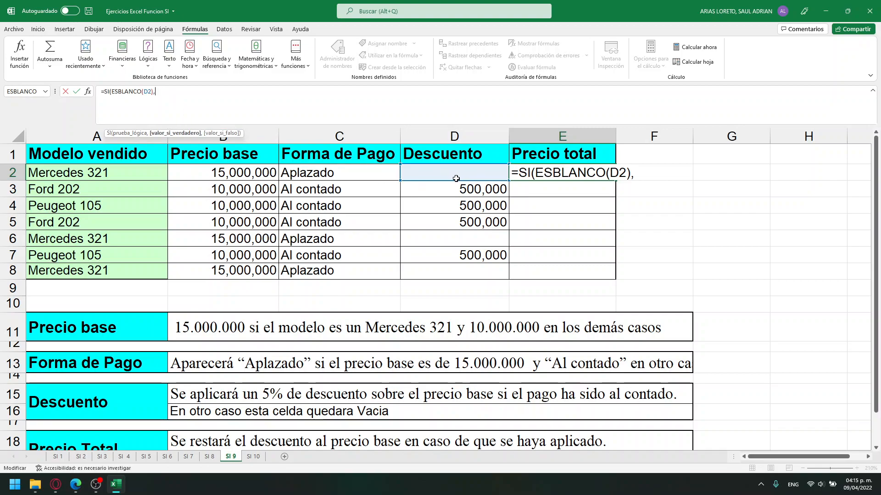
Compare the Precio Total rule with the Descuento column to determine the true result for an empty discount
scroll(561, 439, down, 2)
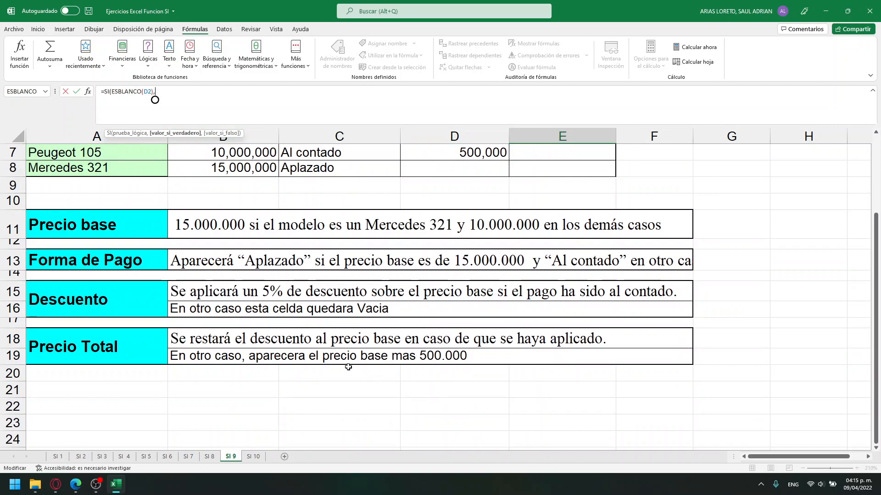
scroll(496, 358, up, 2)
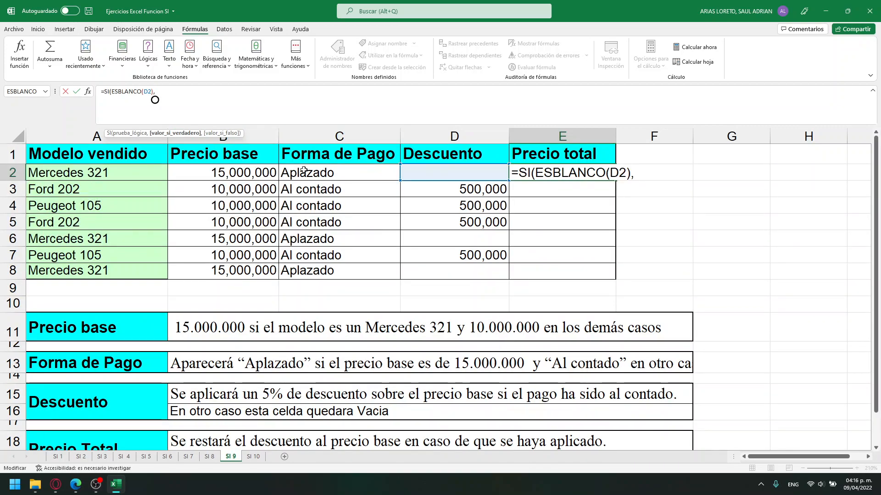
scroll(408, 261, down, 6)
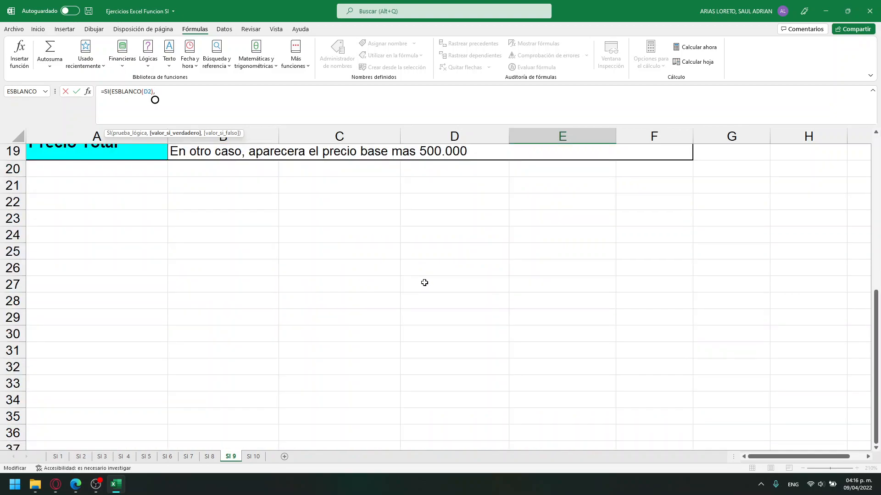
scroll(425, 281, up, 2)
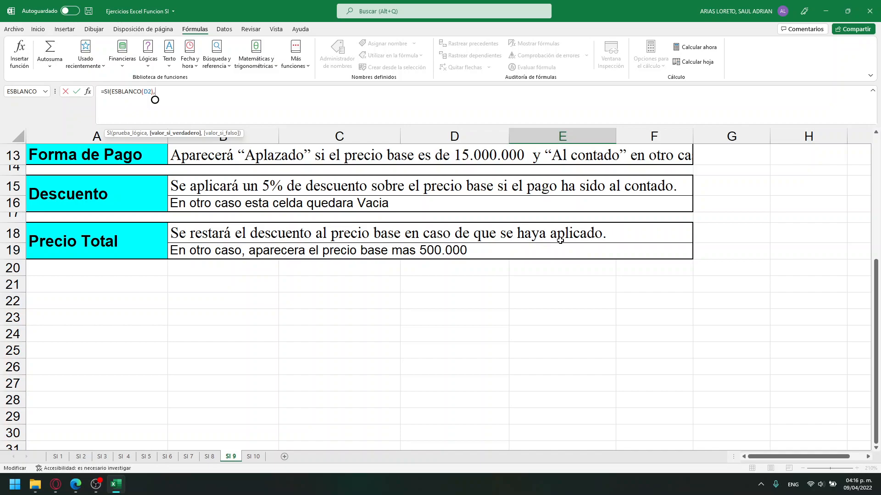
scroll(560, 241, up, 4)
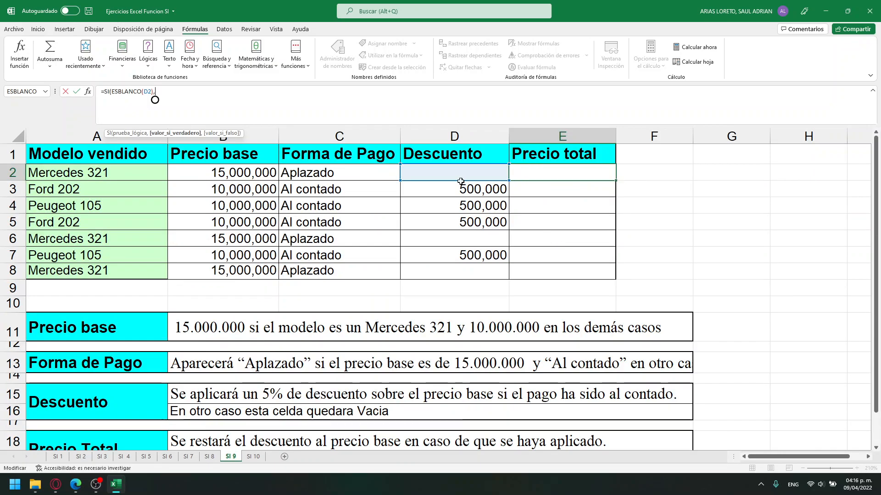
scroll(459, 182, down, 3)
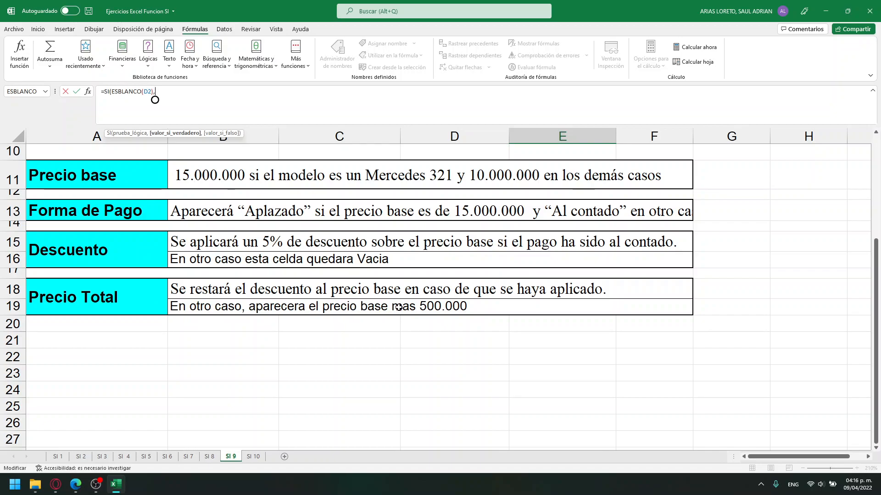
Complete the E2 formula with B2+500000 for an empty discount and B2-D2 otherwise
scroll(449, 311, up, 3)
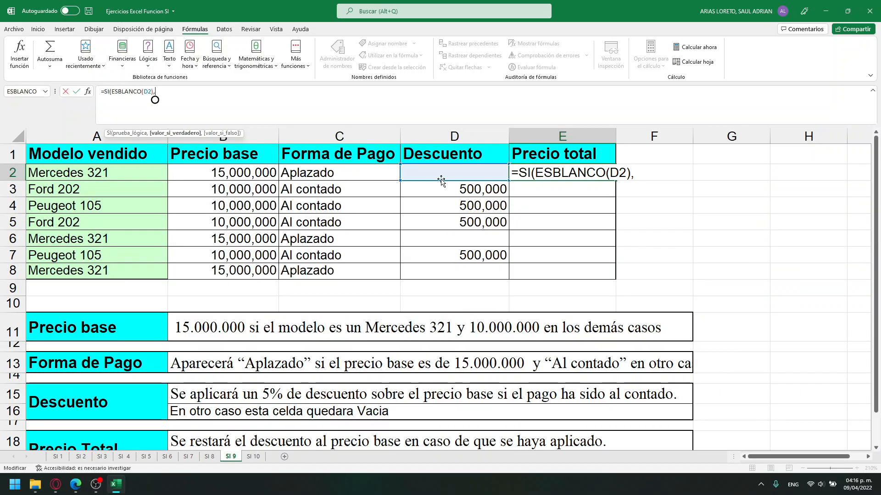
click(240, 173)
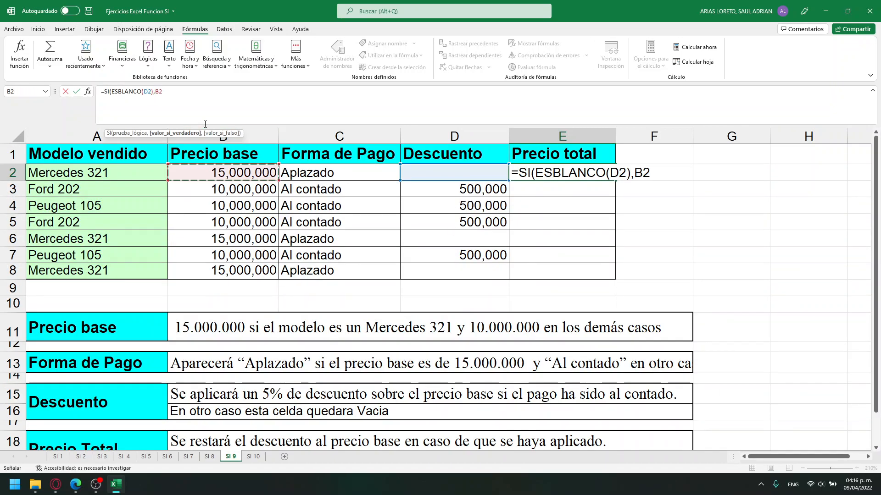
text(+5)
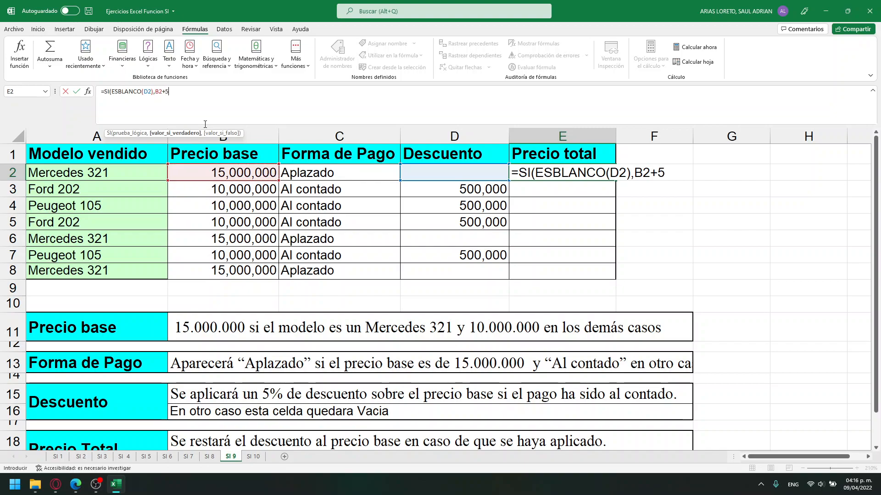
text(0 0000,)
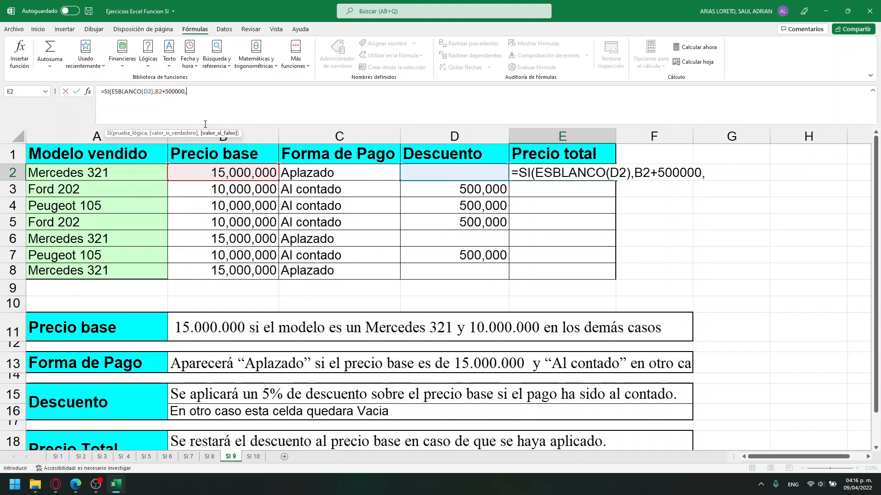
click(201, 170)
text(-)
click(419, 176)
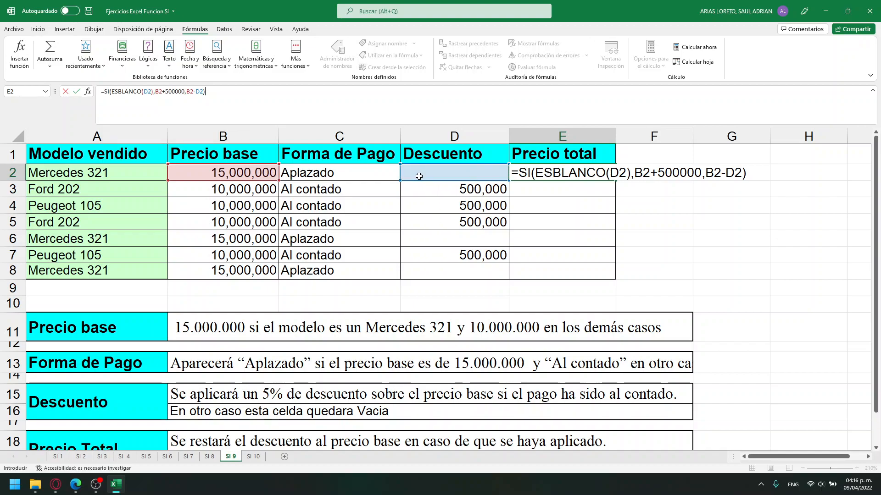
key(Return)
Evaluate the E2 formula step by step to trace its error, including a restart of the evaluation
click(554, 179)
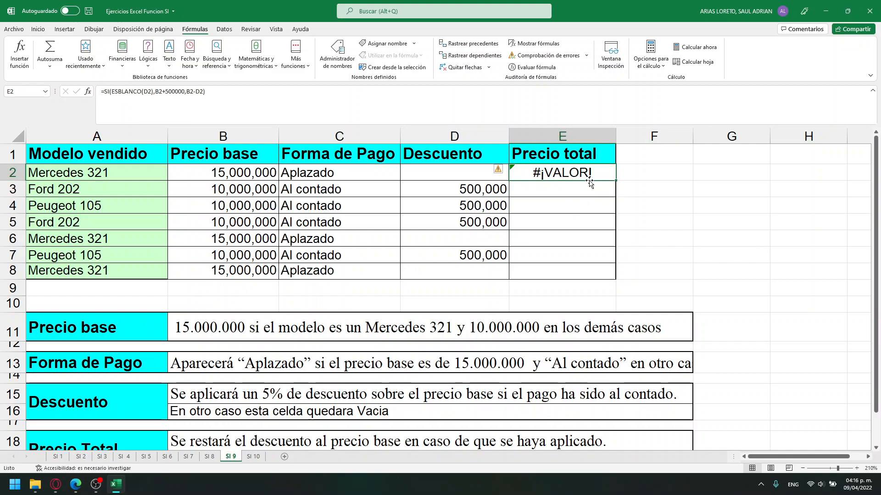
click(500, 172)
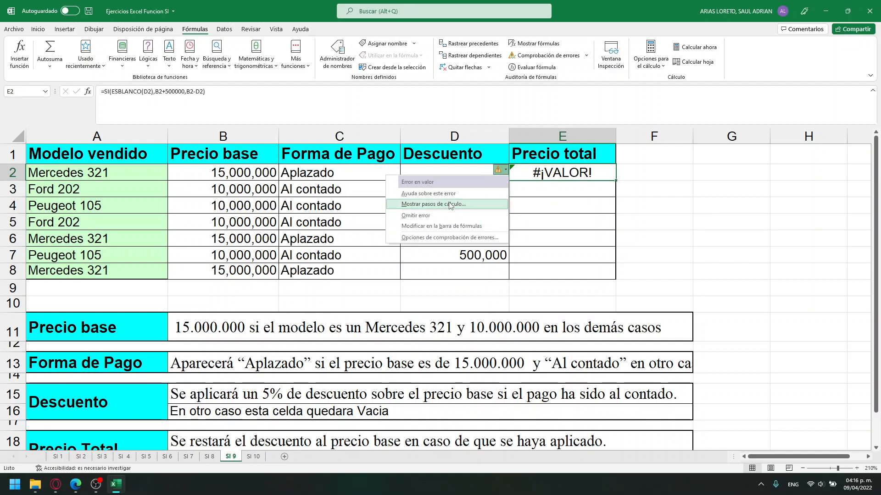
click(450, 205)
drag(664, 253, 438, 186)
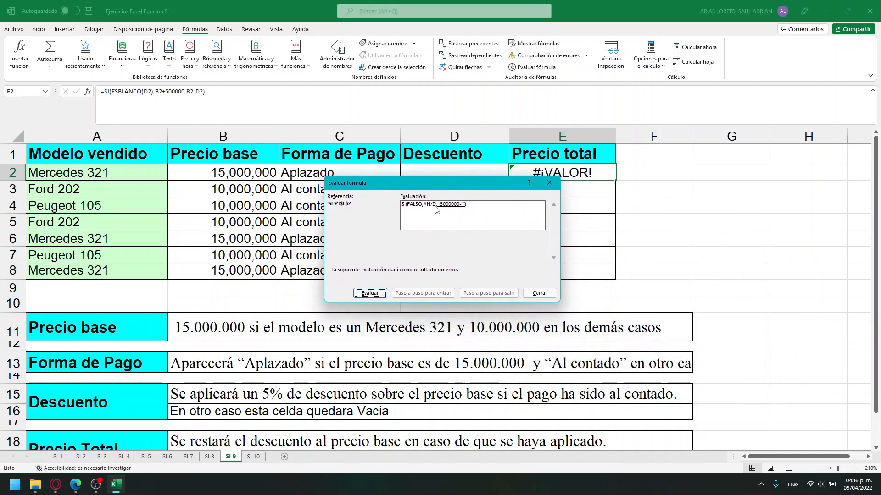
click(369, 293)
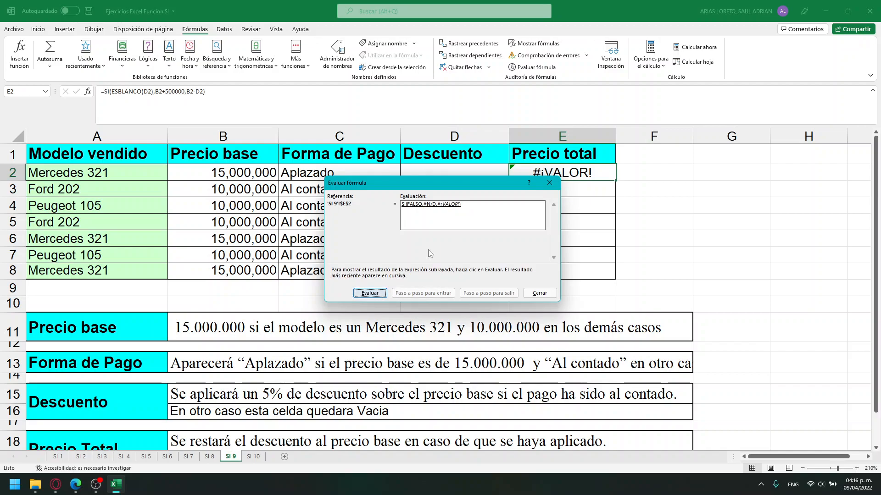
click(370, 293)
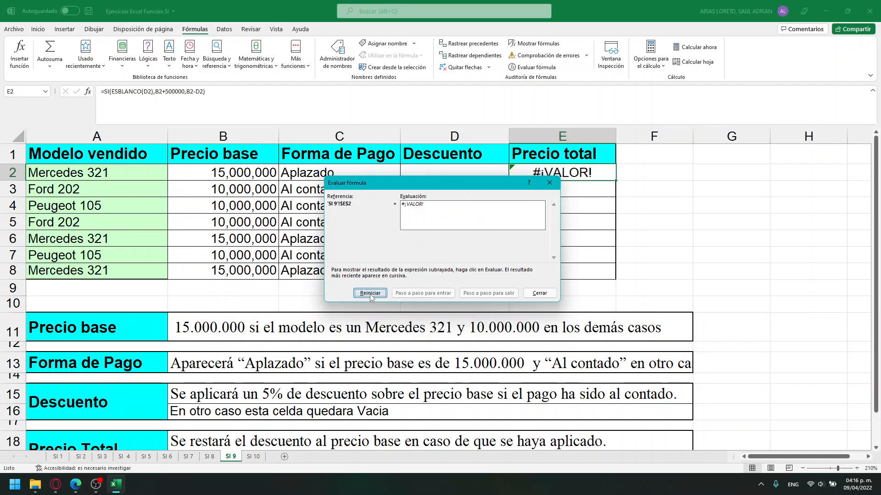
click(370, 293)
click(370, 293)
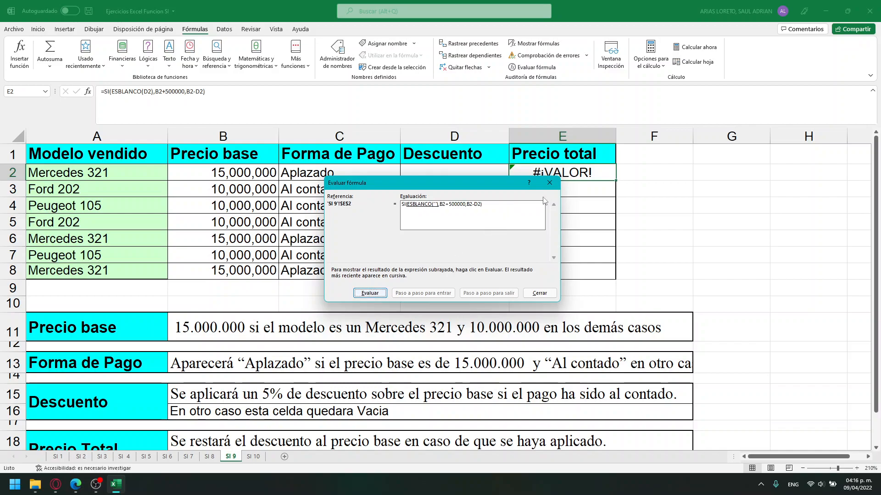
click(549, 182)
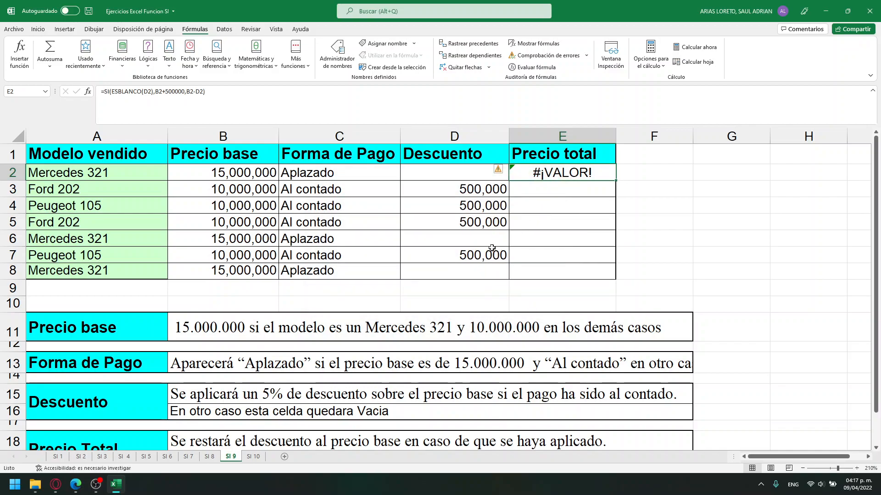
Inspect the formulas in D2, B2 and E2 to find out why the Precio total calculation fails
click(464, 178)
click(540, 175)
click(478, 174)
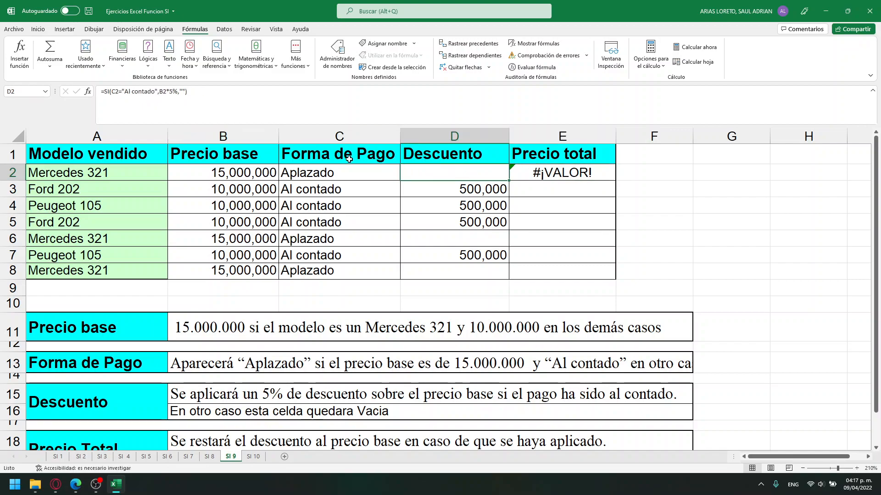
click(263, 177)
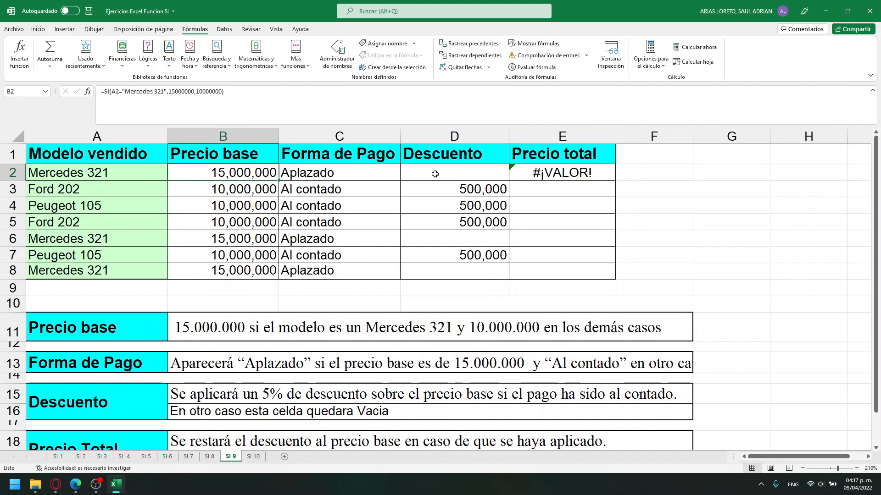
click(491, 173)
click(546, 172)
click(204, 94)
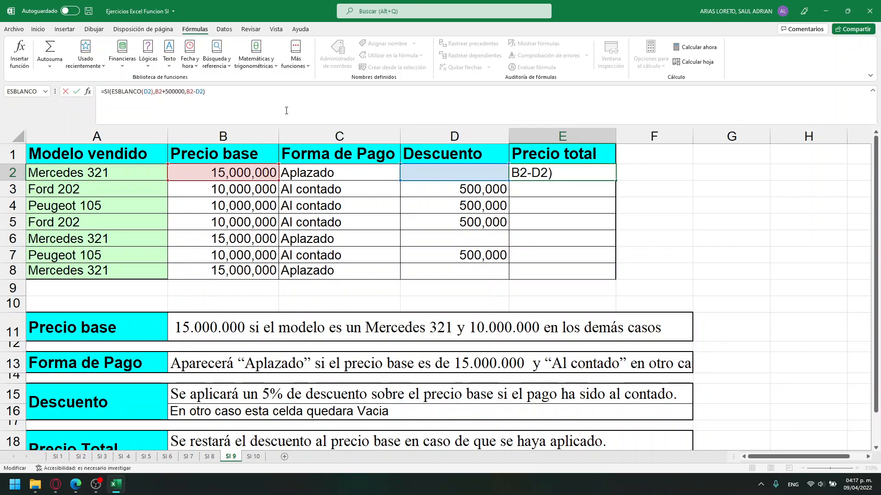
key(Return)
click(525, 172)
click(501, 175)
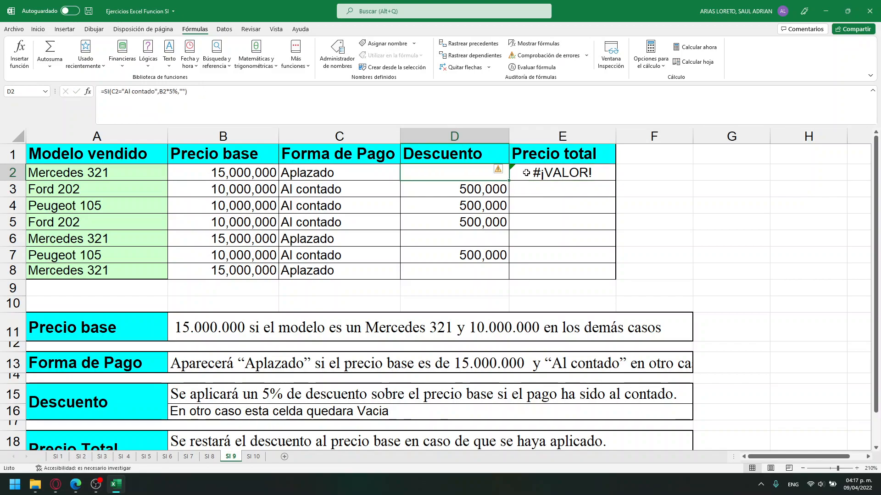
Show the calculation steps of E2 again and examine how ESBLANCO evaluates the discount cell
click(516, 174)
click(499, 170)
click(479, 207)
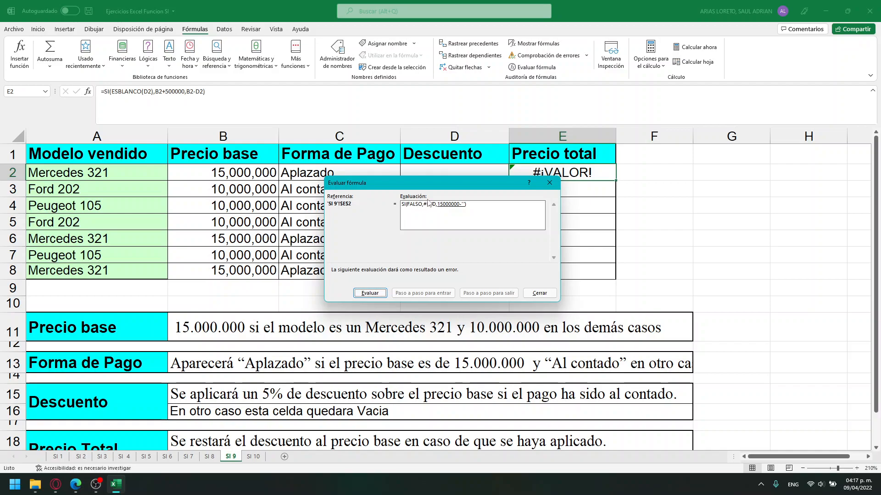
drag(453, 186, 428, 157)
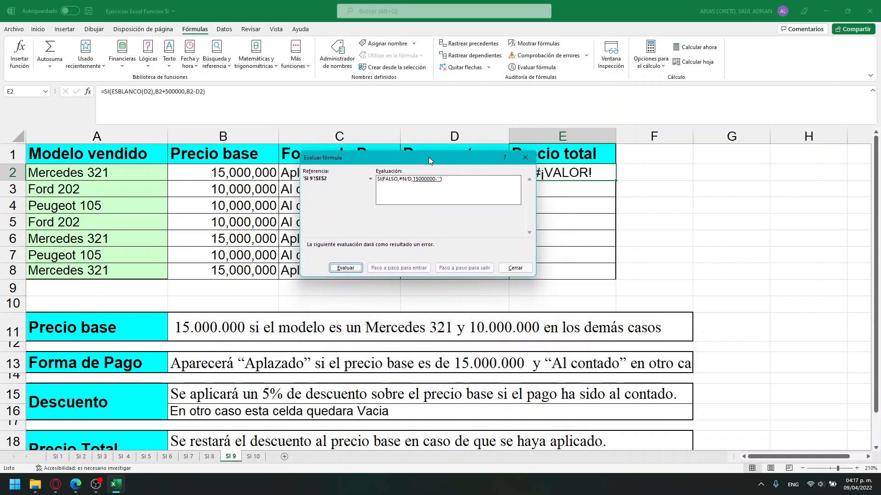
click(515, 268)
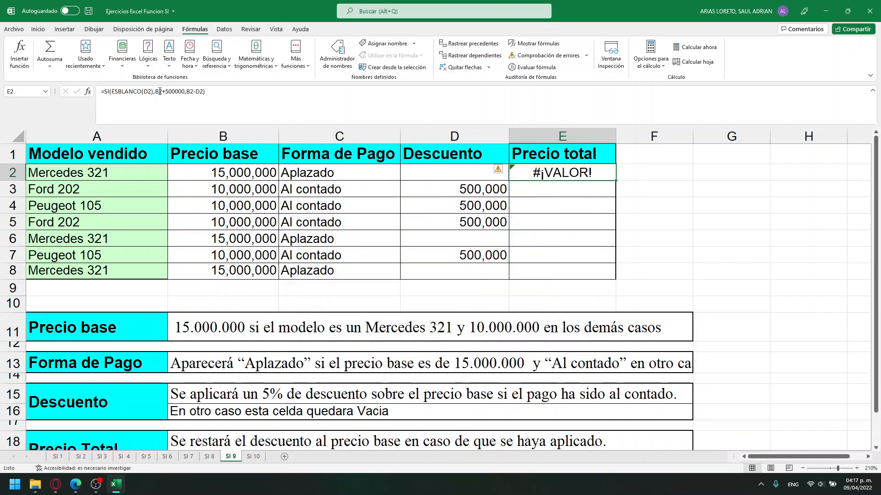
Replace the logical test ESBLANCO(D2) in the E2 formula with ESNUMERO(D2)
drag(152, 93, 115, 93)
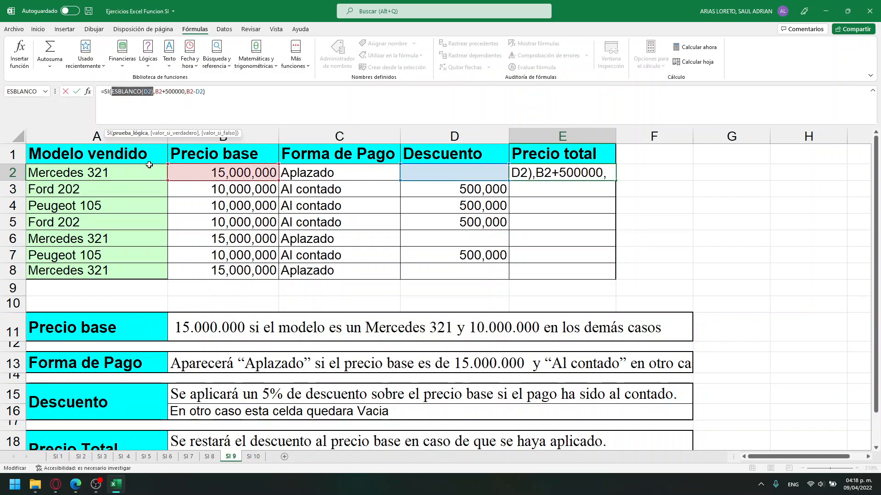
key(BackSpace)
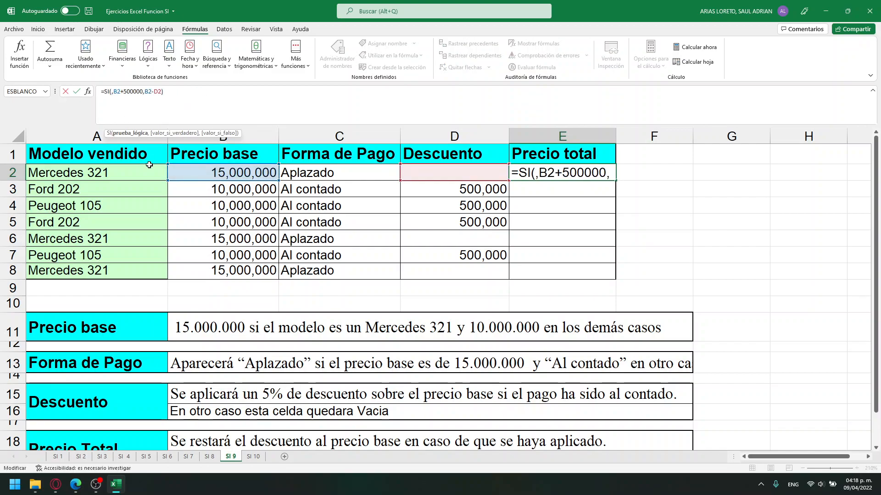
text(esnu)
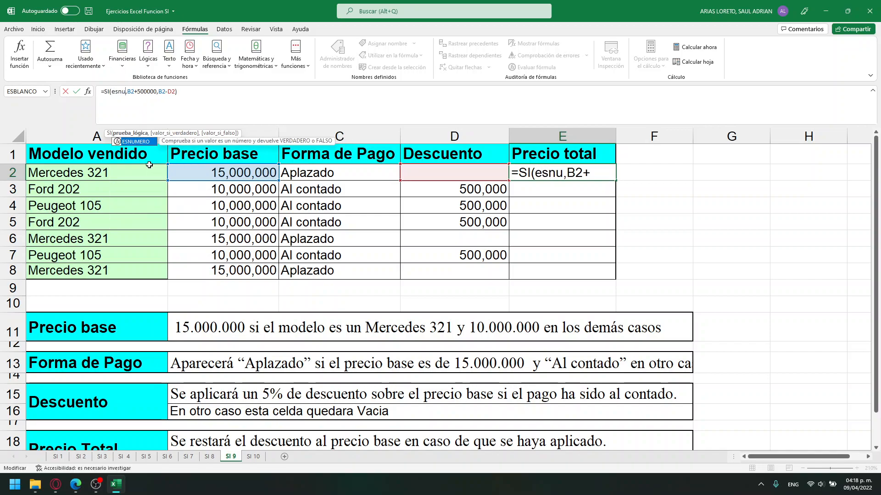
key(Tab)
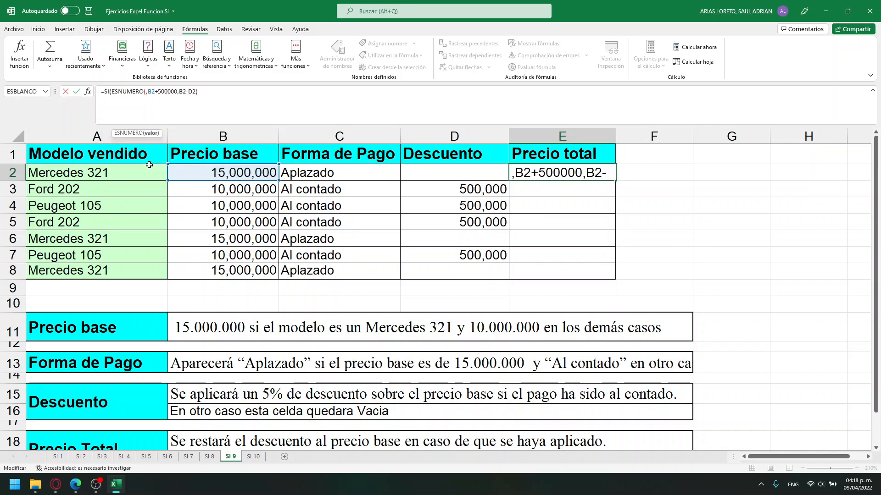
click(423, 176)
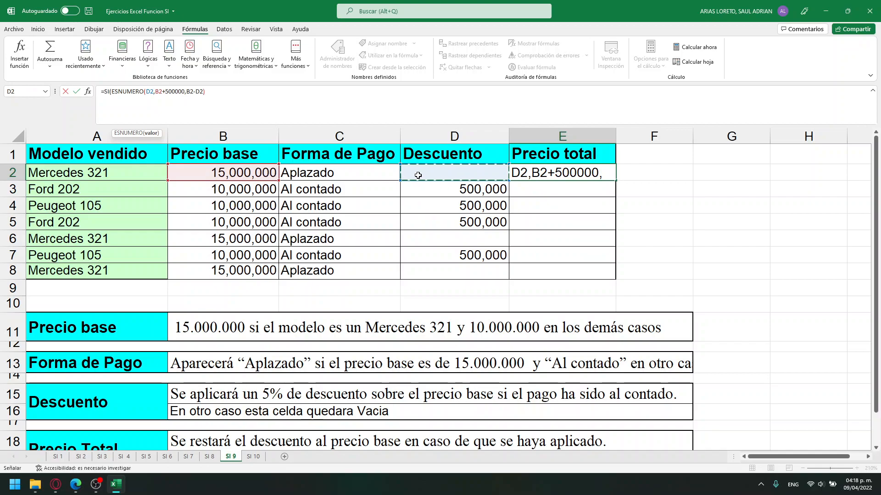
text())
key(BackSpace)
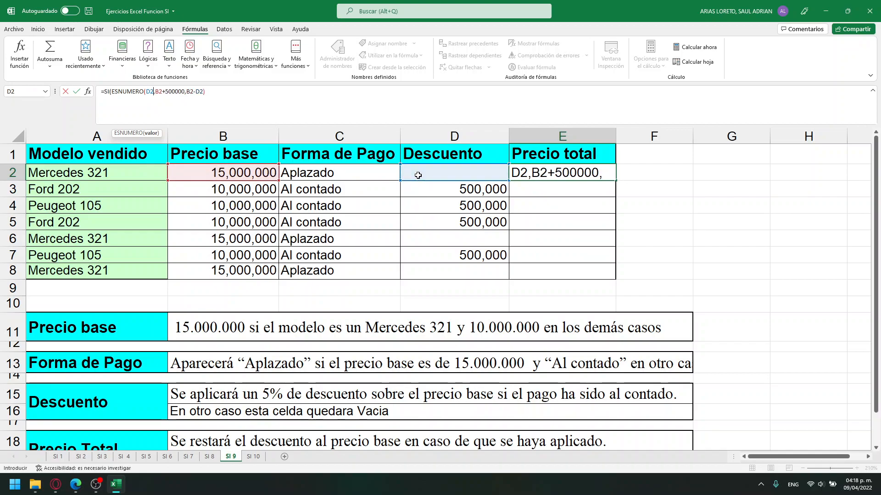
text())
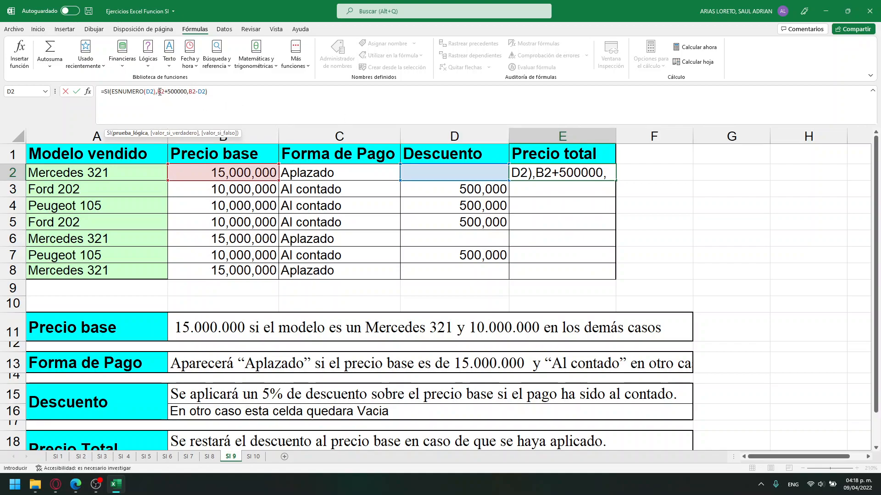
Swap the results in the E2 formula so B2-D2 is the true value and B2+500000 the false value
drag(158, 91, 186, 90)
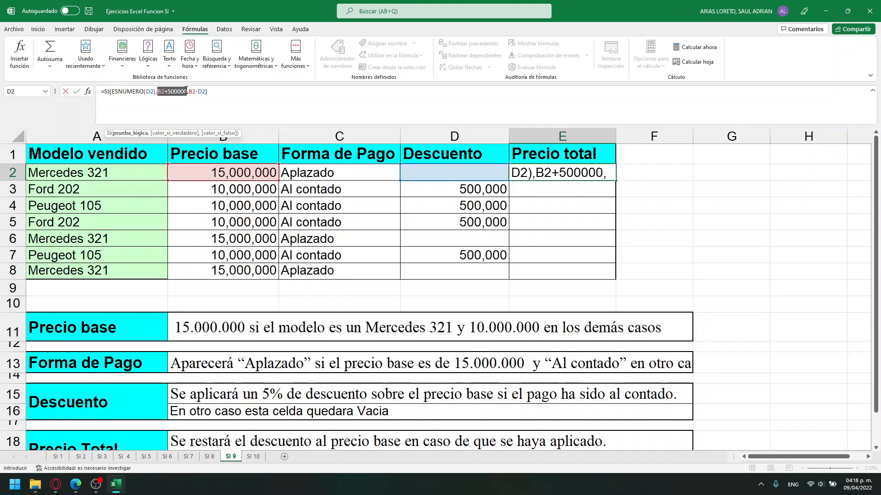
key(BackSpace)
key(BackSpace)
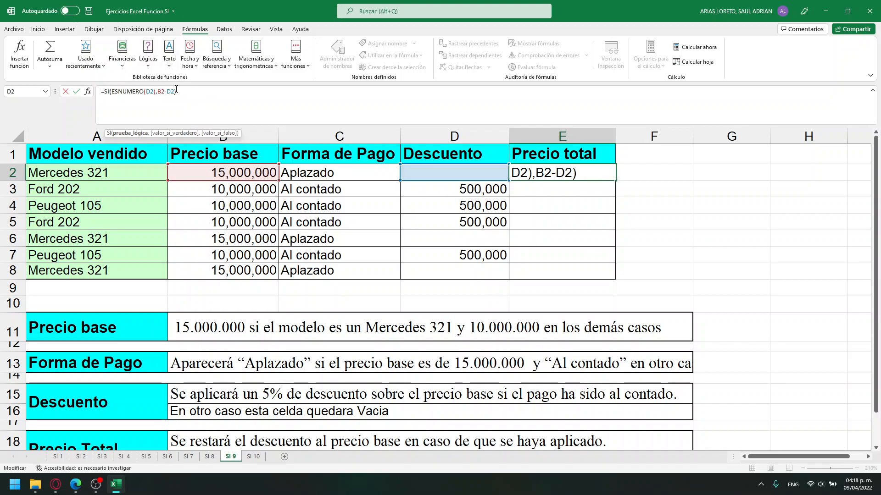
key(Left)
text(,)
click(242, 176)
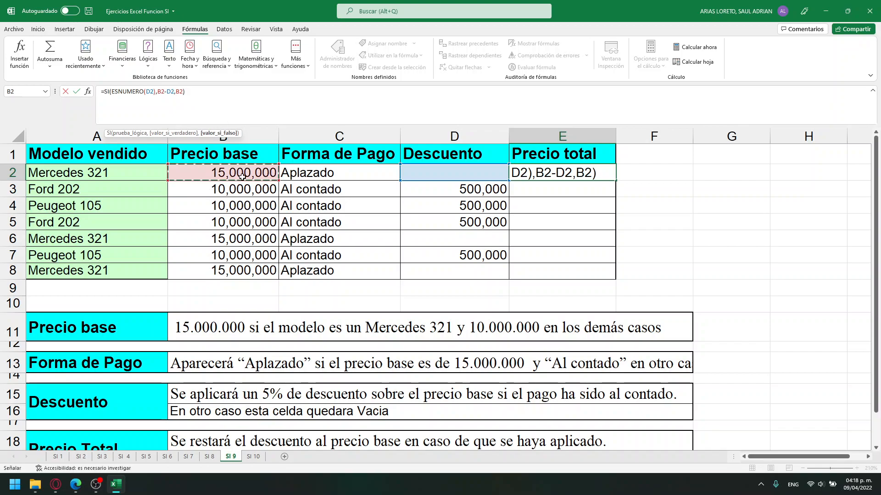
text(+500)
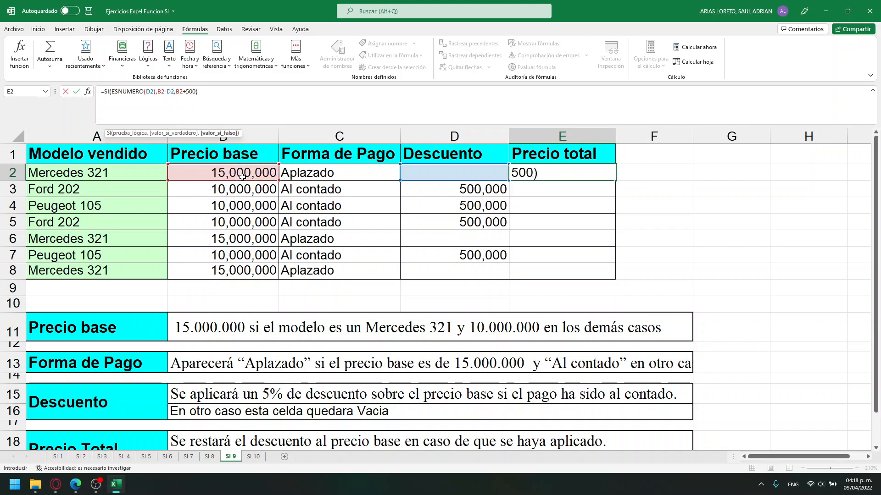
text(000)
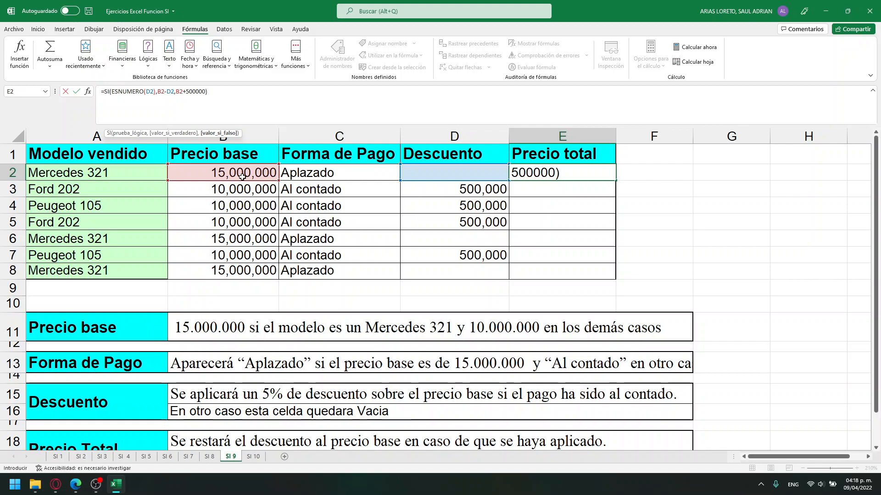
key(Return)
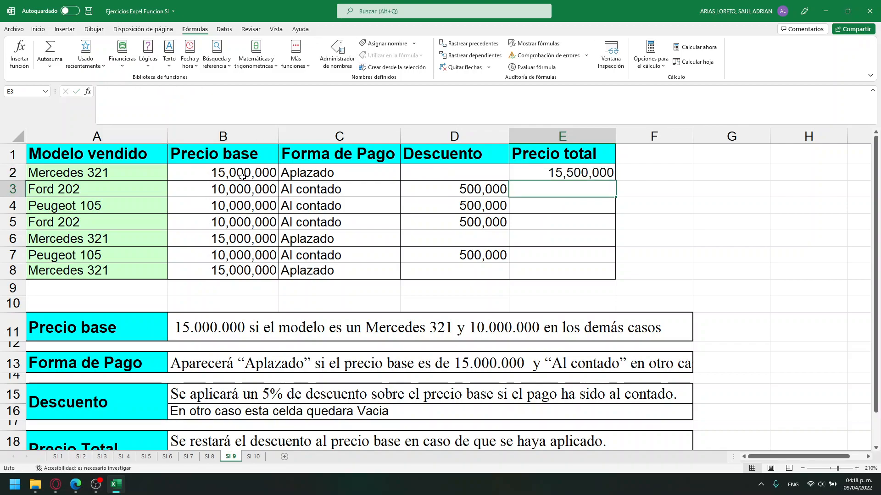
Copy the E2 formula down to E8 and check the Descuento and Precio total formulas in row 3
click(548, 174)
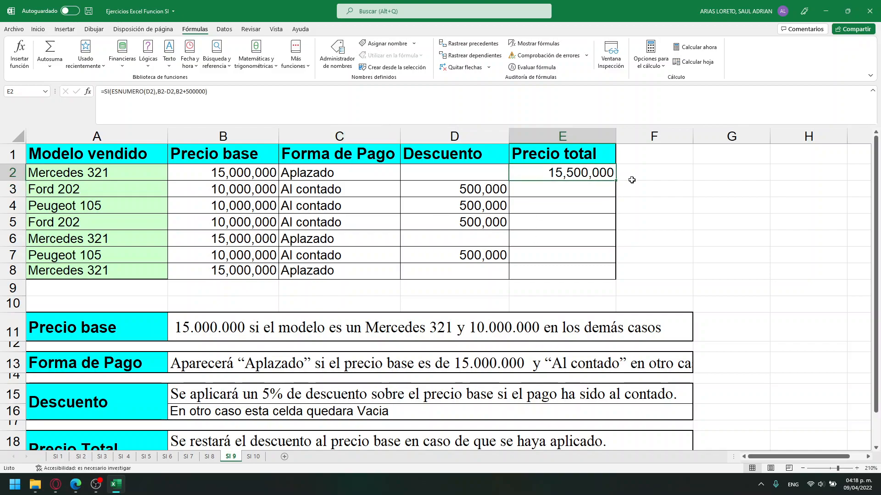
drag(616, 180, 624, 275)
click(475, 189)
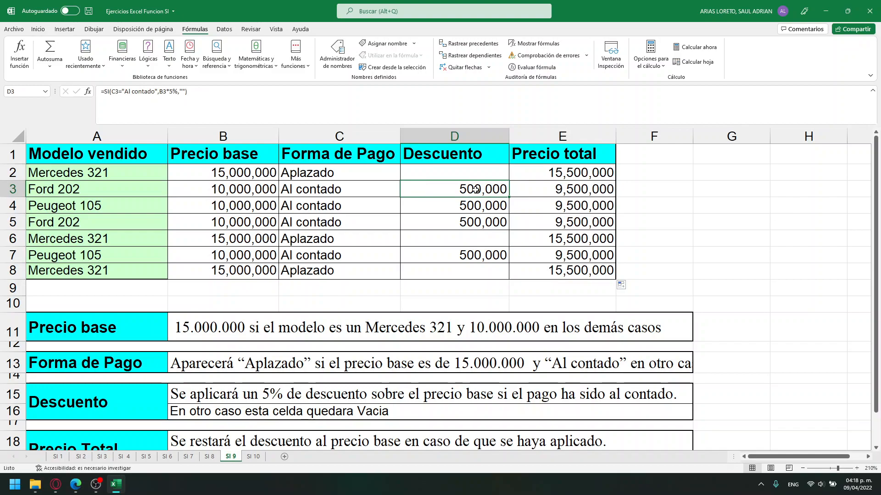
click(574, 193)
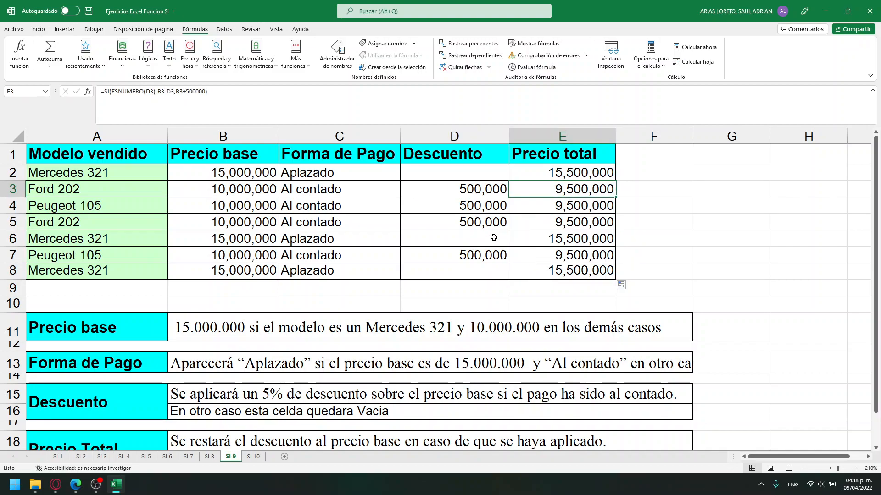
Compare the Precio total formulas in column E with the base price, payment form and discount of each car sold
click(494, 237)
click(492, 274)
click(560, 270)
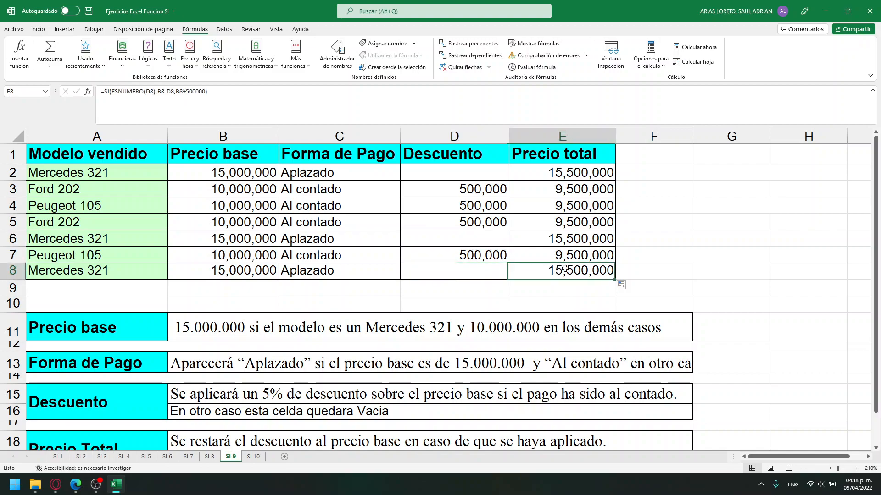
click(549, 238)
click(555, 173)
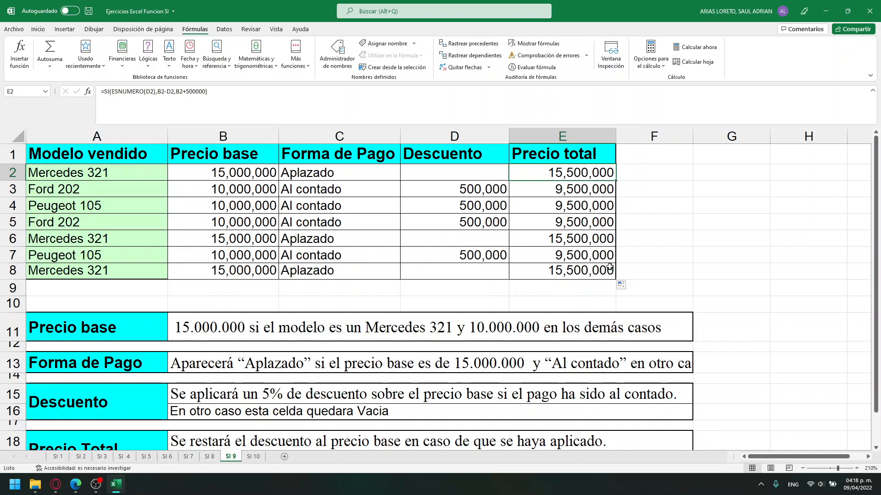
drag(574, 188, 591, 273)
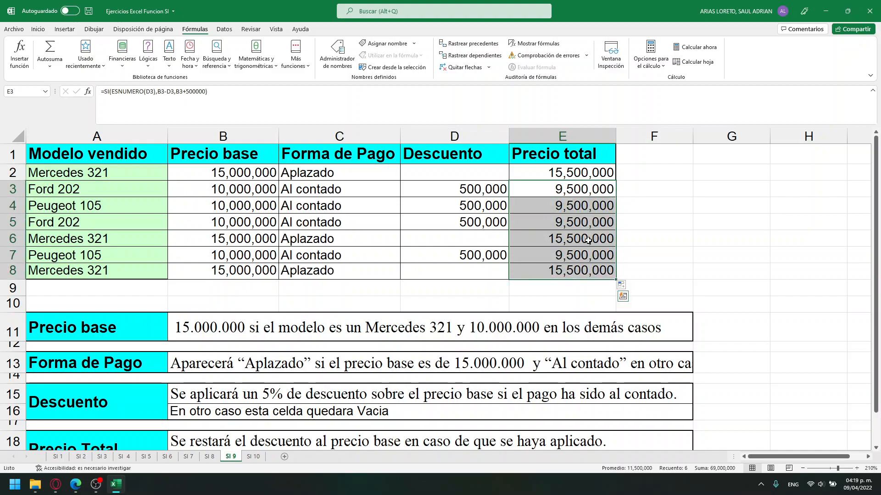
click(579, 225)
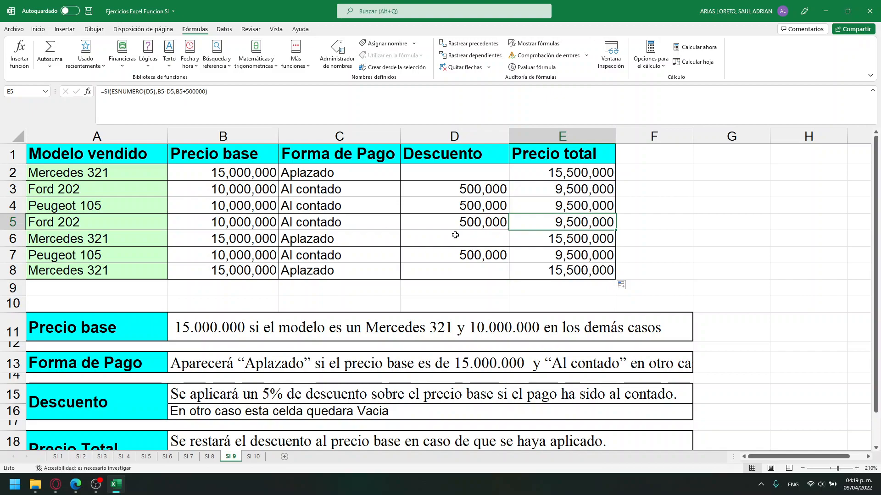
drag(238, 226, 562, 225)
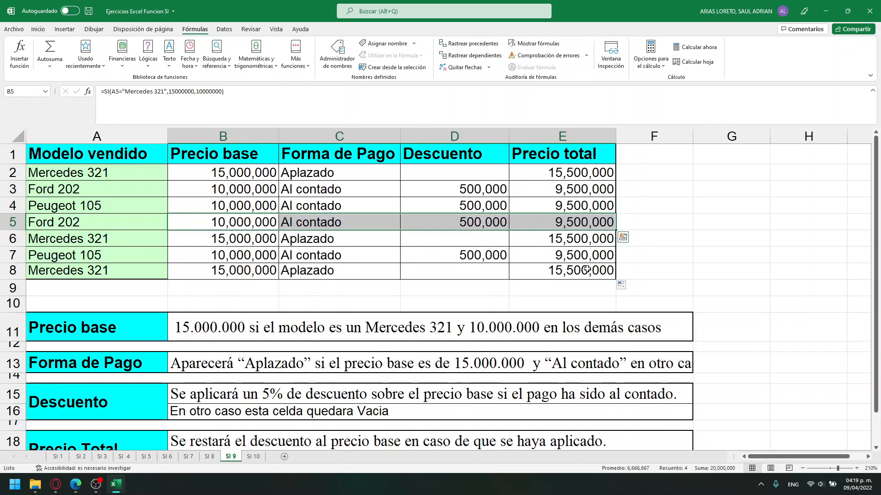
click(576, 177)
drag(269, 97, 89, 106)
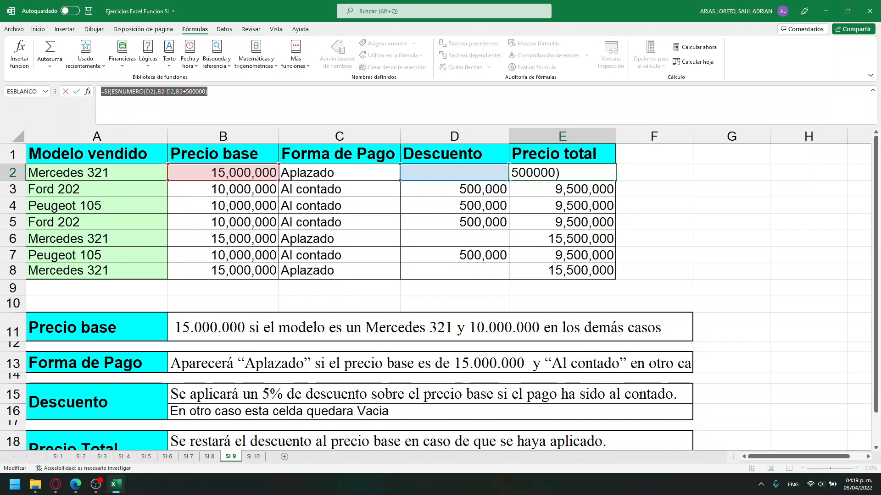
key(alt+Tab)
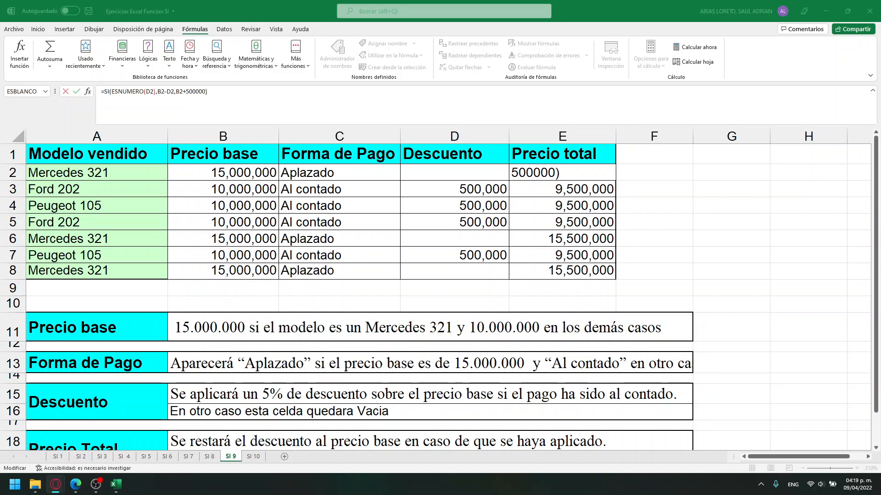
click(128, 458)
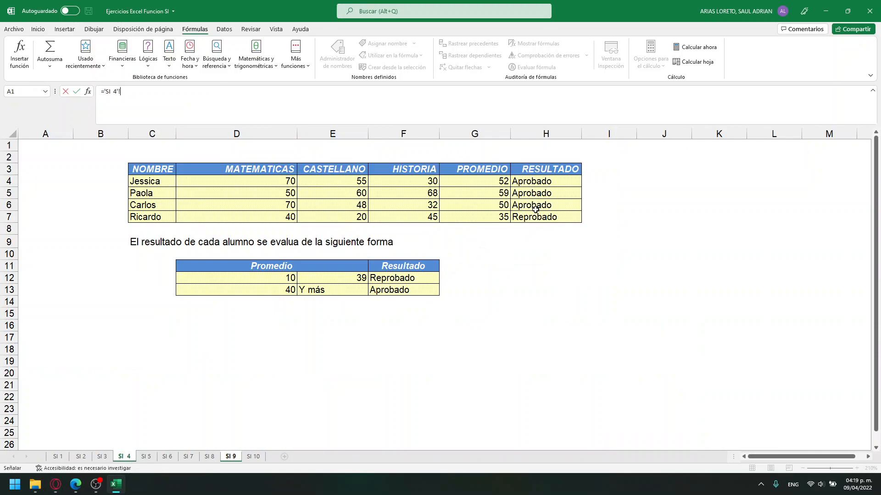
click(233, 458)
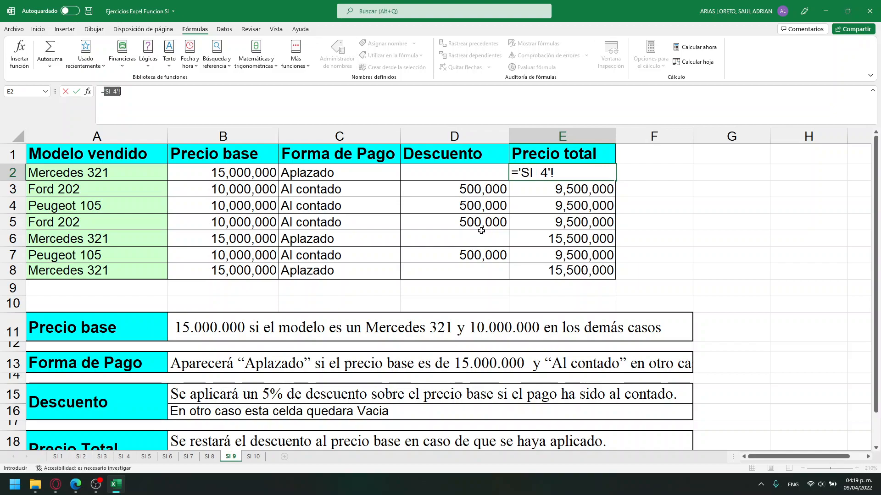
key(BackSpace)
key(BackSpace)
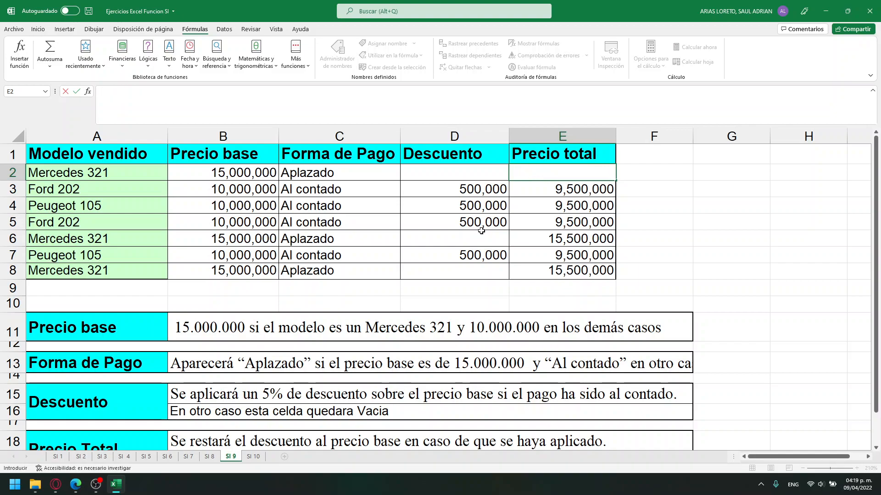
click(633, 169)
Restore the Precio total formula in E2 by copying it from E3
click(587, 187)
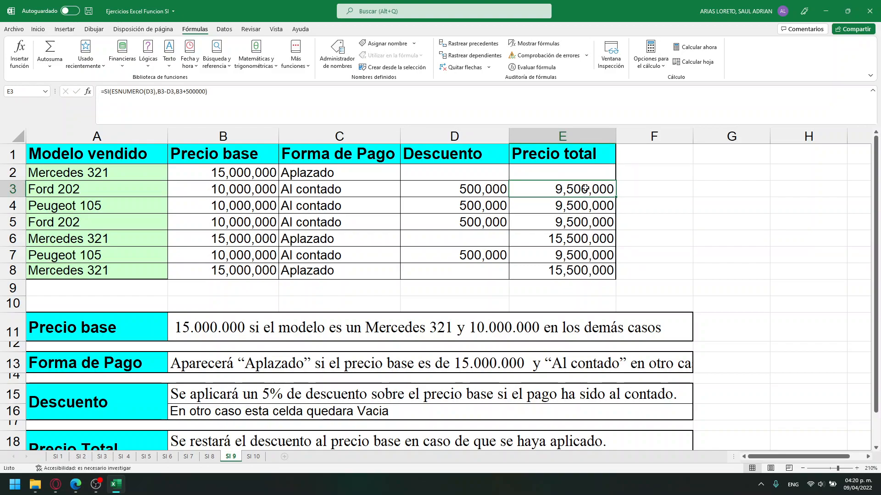
key(ctrl+c)
right_click(583, 173)
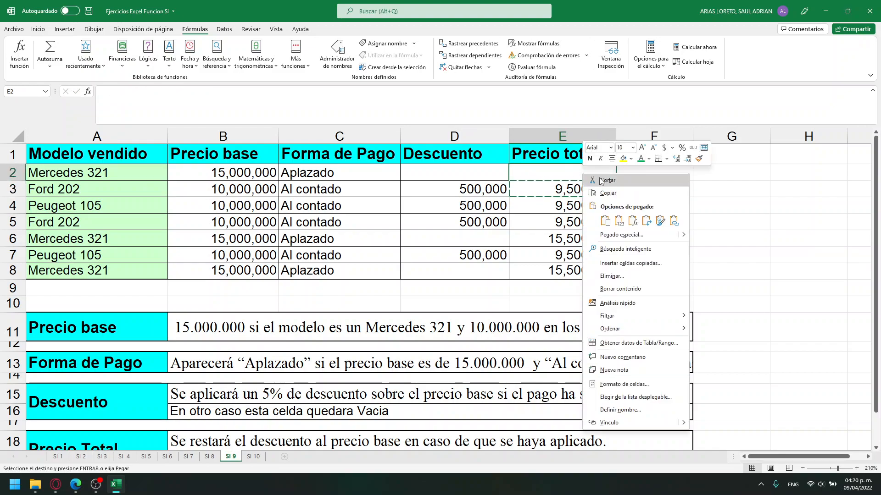
click(630, 213)
click(678, 223)
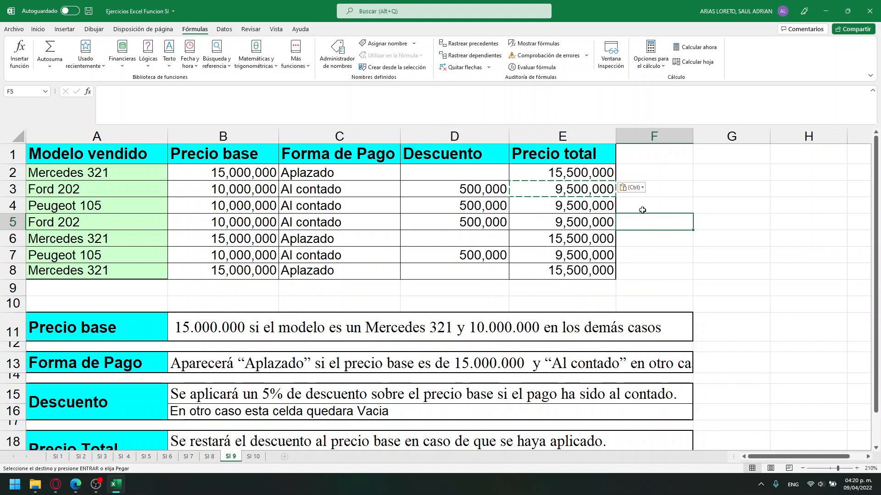
click(572, 172)
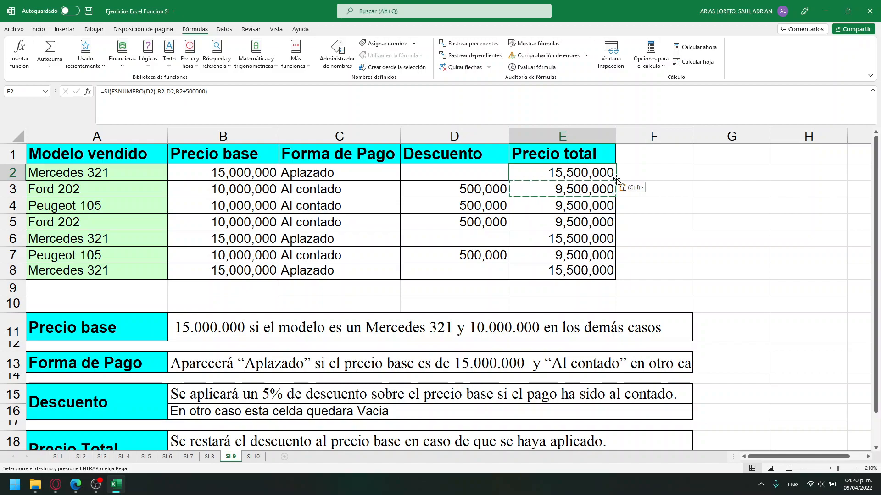
click(654, 227)
key(Return)
click(663, 233)
click(666, 225)
key(Delete)
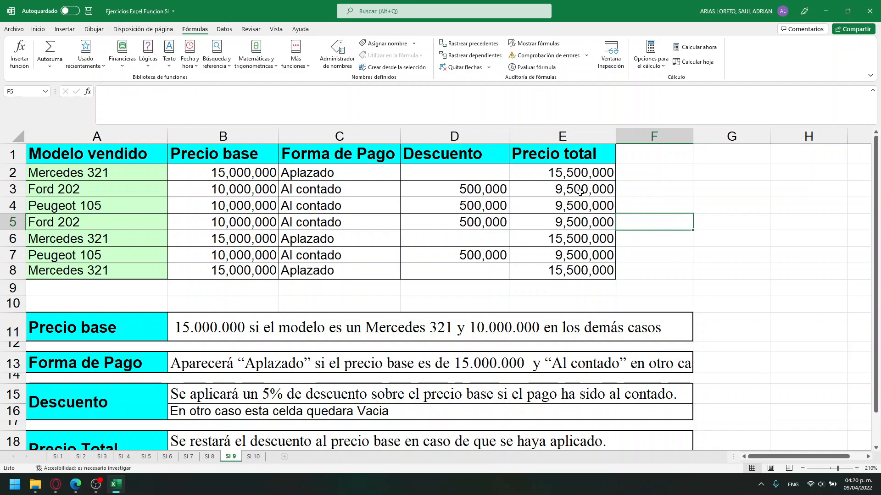
Check the Precio total formulas in E2 and E3 and save the workbook
click(567, 176)
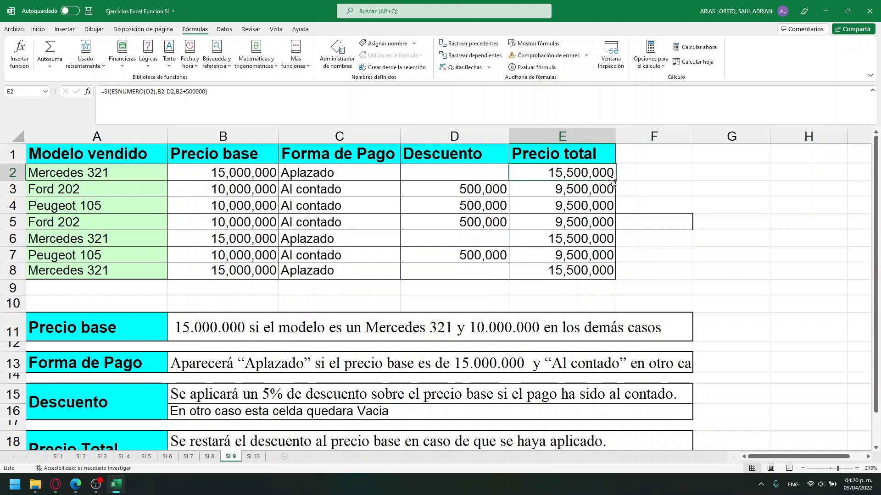
drag(600, 175, 601, 253)
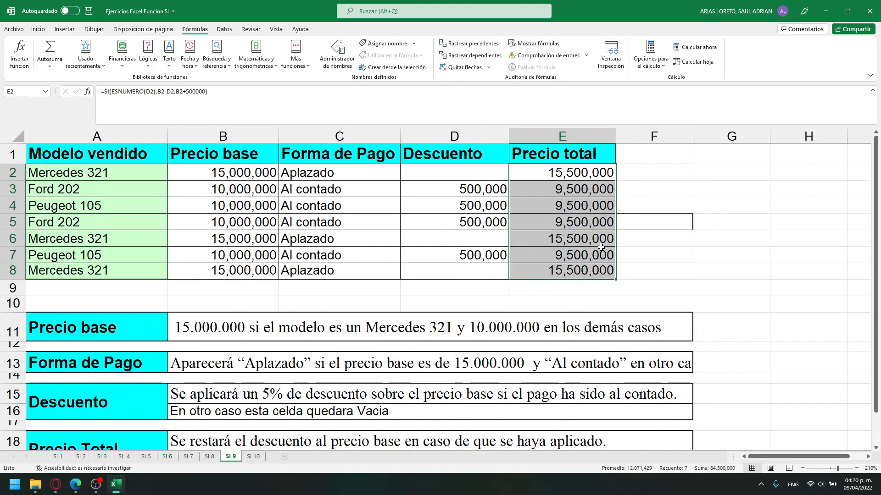
click(596, 186)
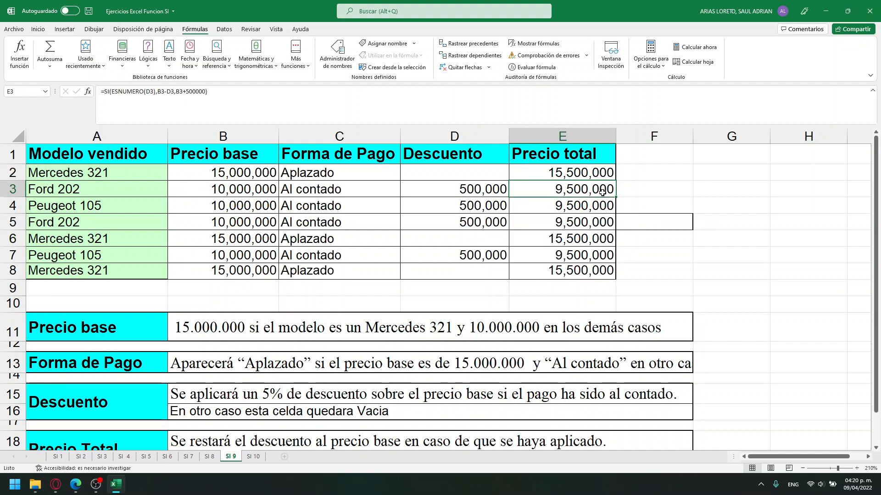
click(603, 171)
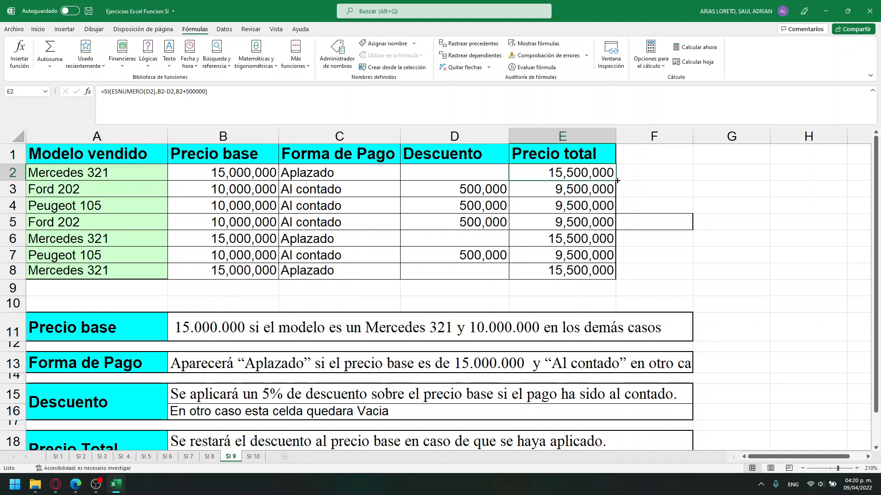
click(88, 11)
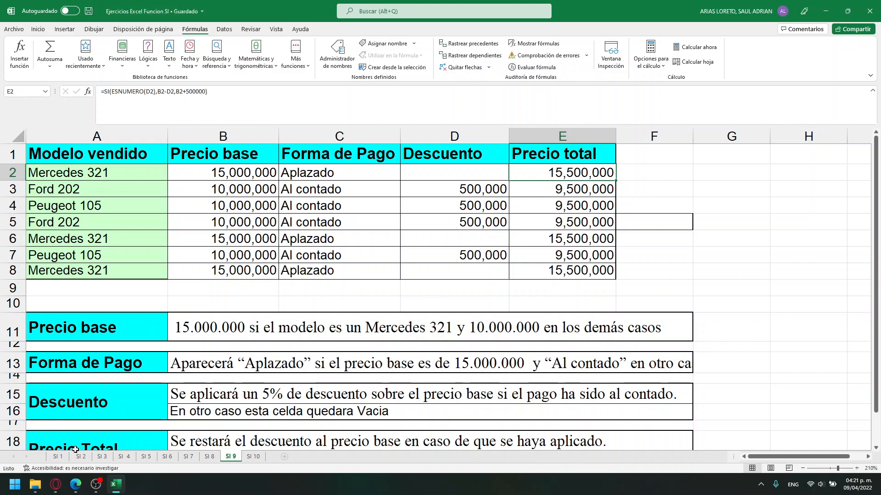
Go through the first exercise sheets and clear the range B16:B21 on sheet SI 3
click(58, 456)
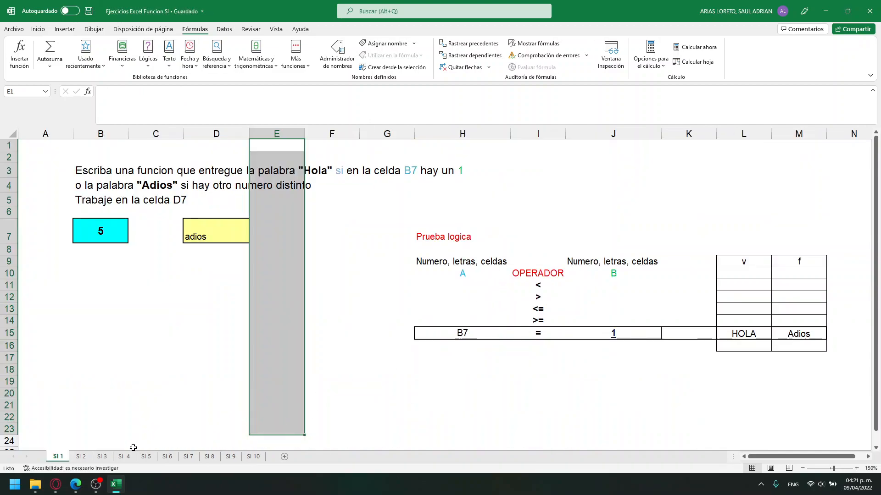
click(90, 457)
click(102, 456)
click(122, 457)
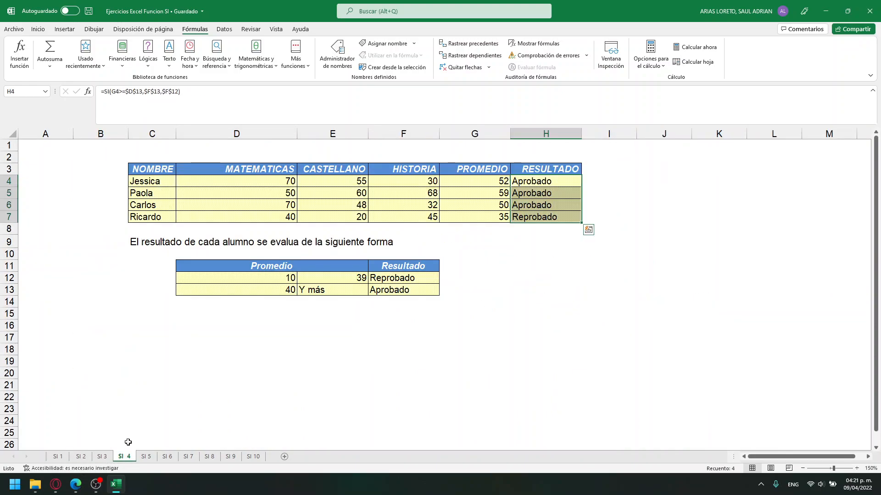
click(109, 458)
drag(113, 333, 113, 394)
key(Delete)
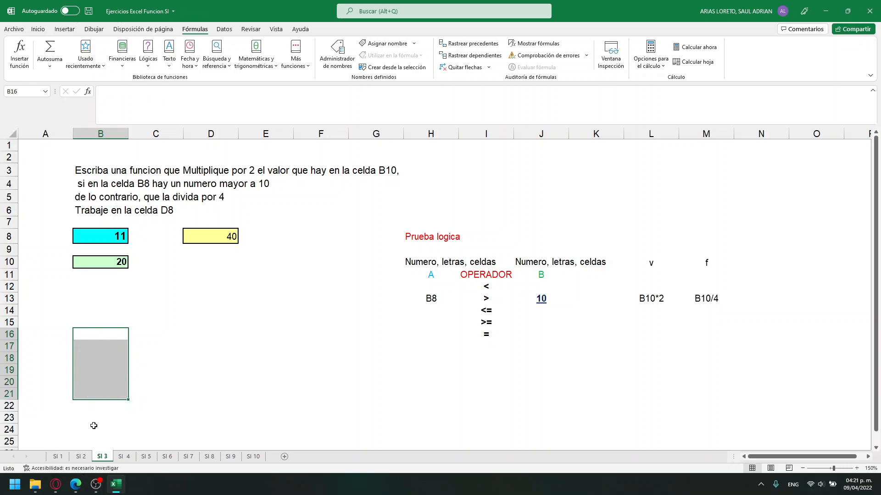
Review the exercise sheets SI 4 to SI 8 and examine the prize table and rules of exercise SI 10
click(119, 458)
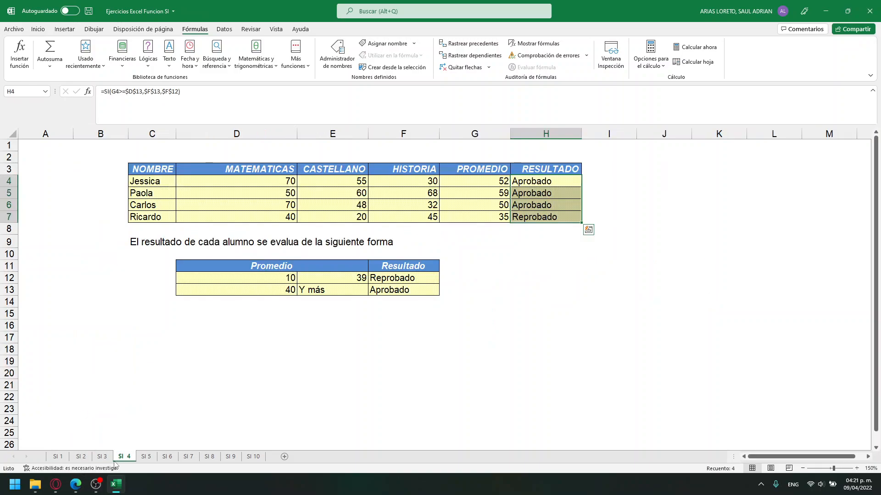
click(91, 459)
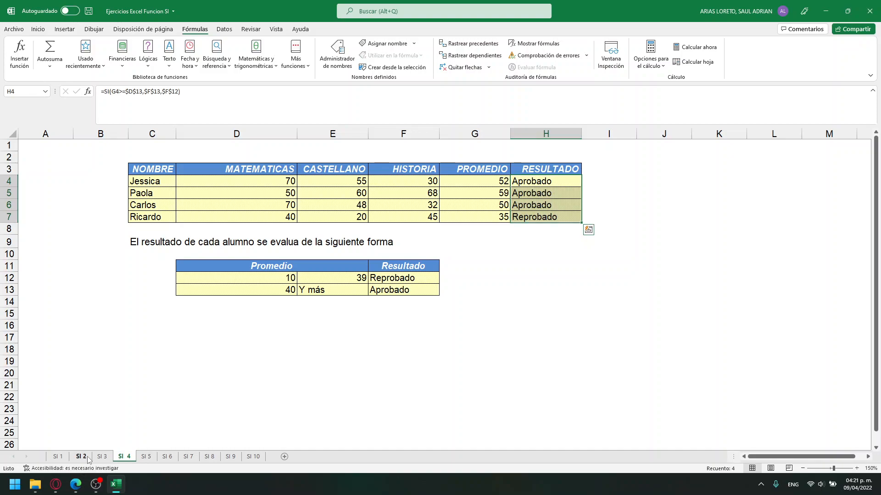
click(146, 459)
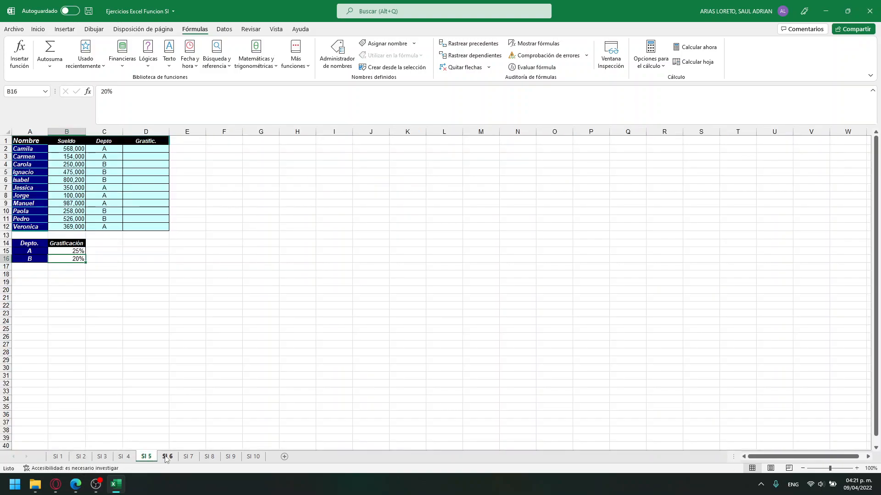
click(167, 459)
click(187, 459)
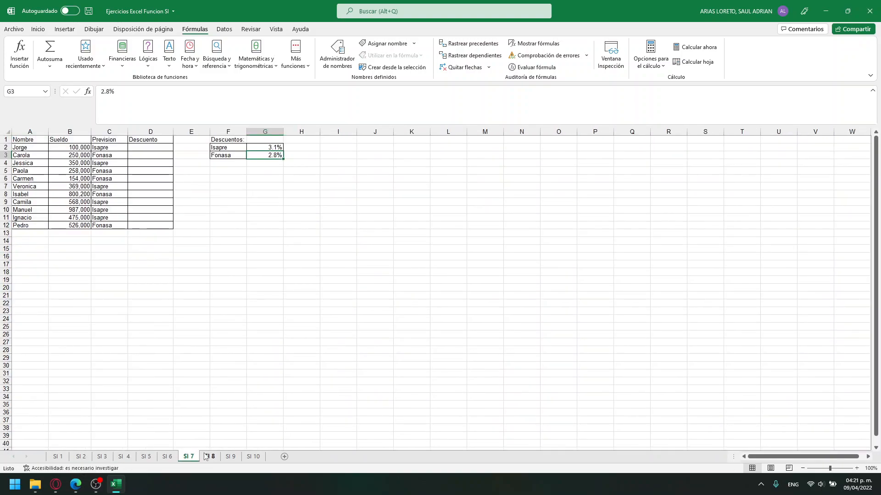
click(207, 458)
click(252, 458)
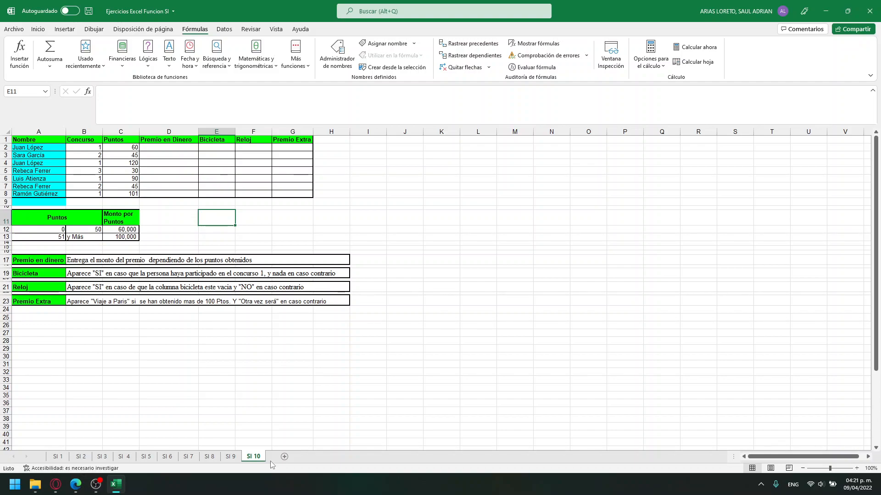
click(221, 422)
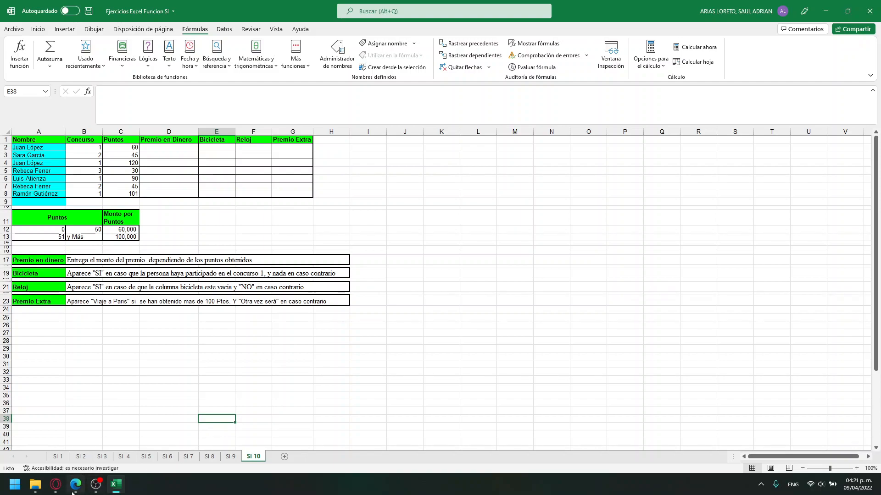
Switch to File Explorer and open the PDF Manual Excel basico y practicas from Clases, Curso excel Basico-Avanzado, Excel
click(35, 485)
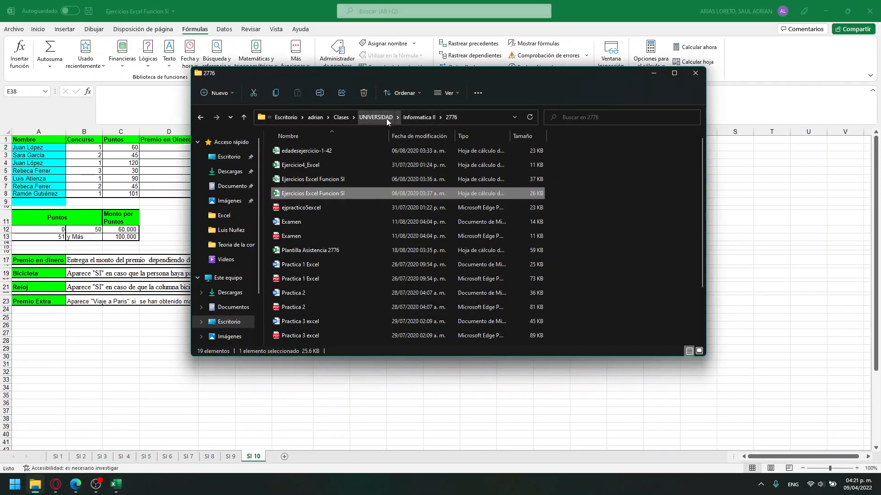
click(317, 118)
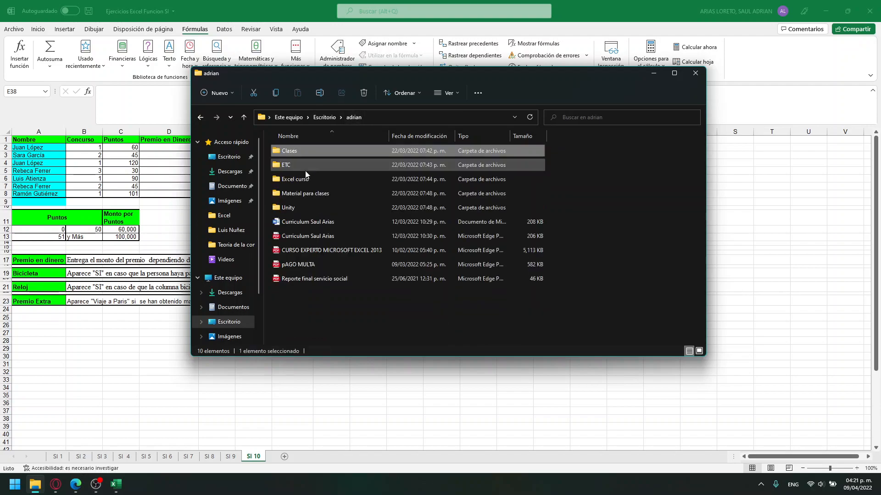
double_click(308, 179)
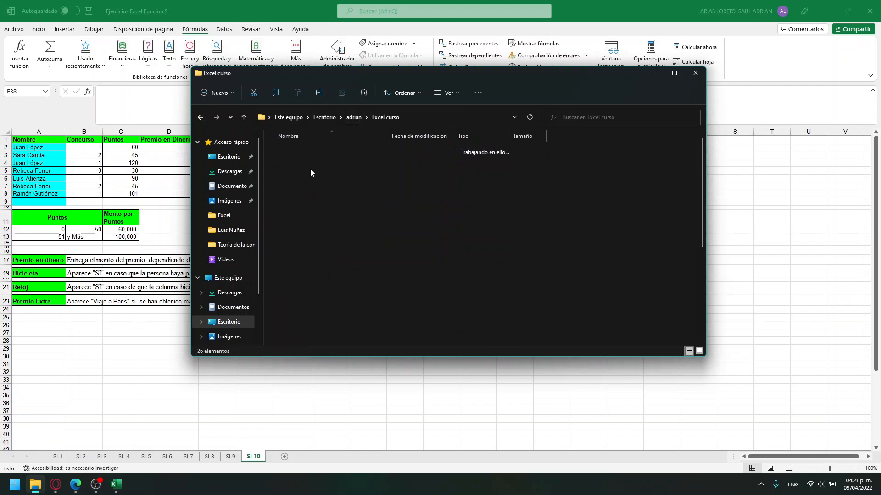
click(350, 118)
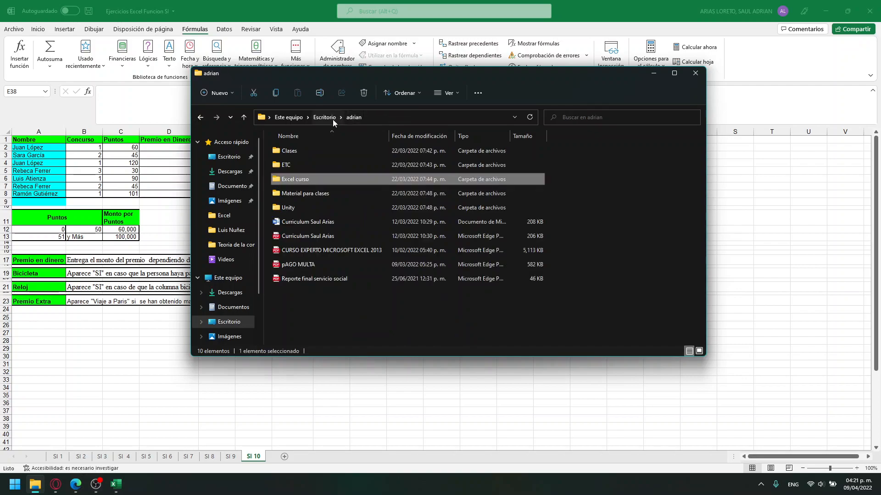
double_click(306, 153)
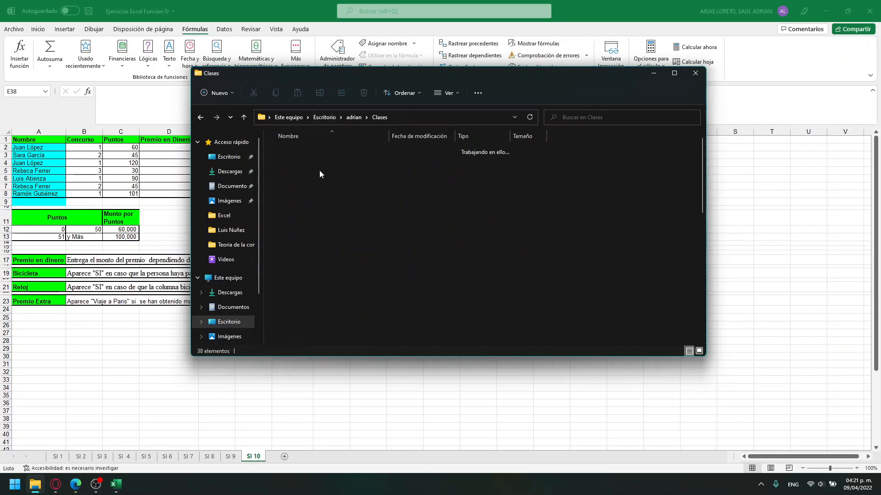
double_click(319, 167)
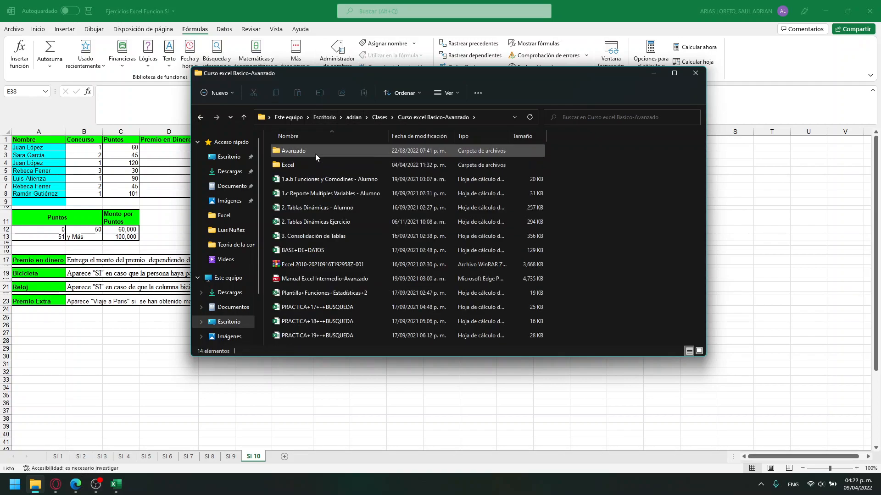
double_click(314, 163)
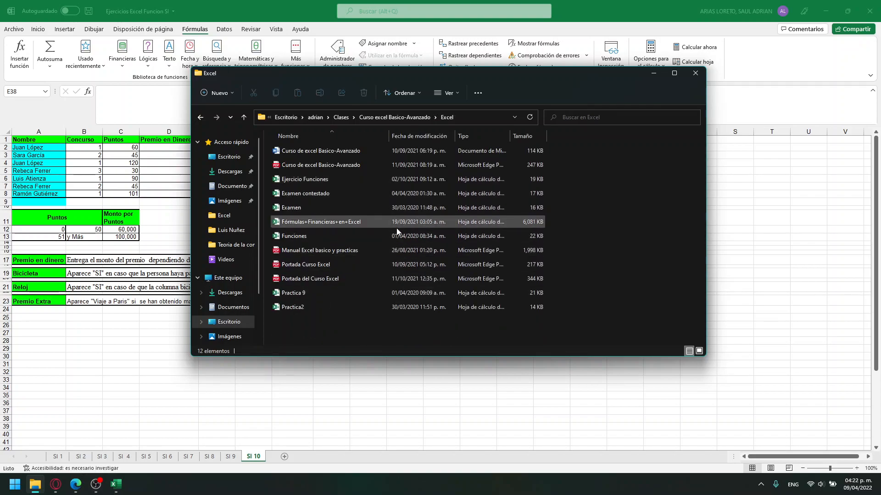
double_click(368, 253)
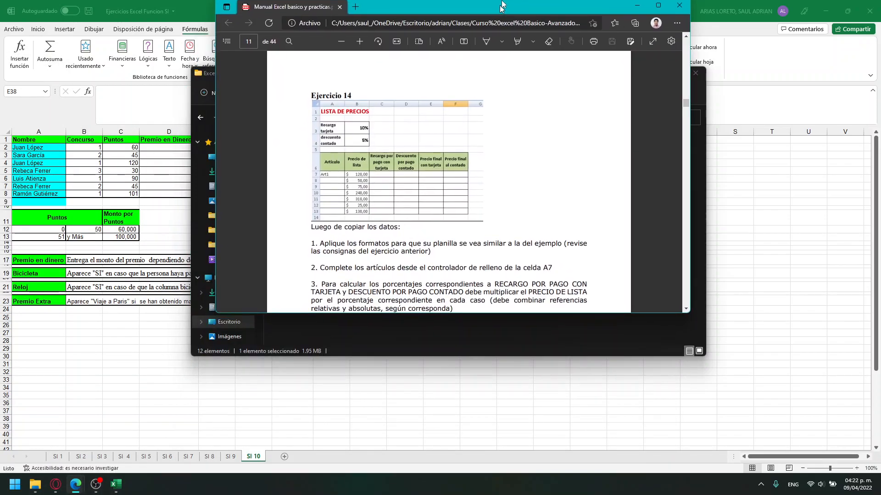
Look through the manual from Ejercicio 14 through the SI function section to find Ejercicio 30
scroll(757, 299, down, 15)
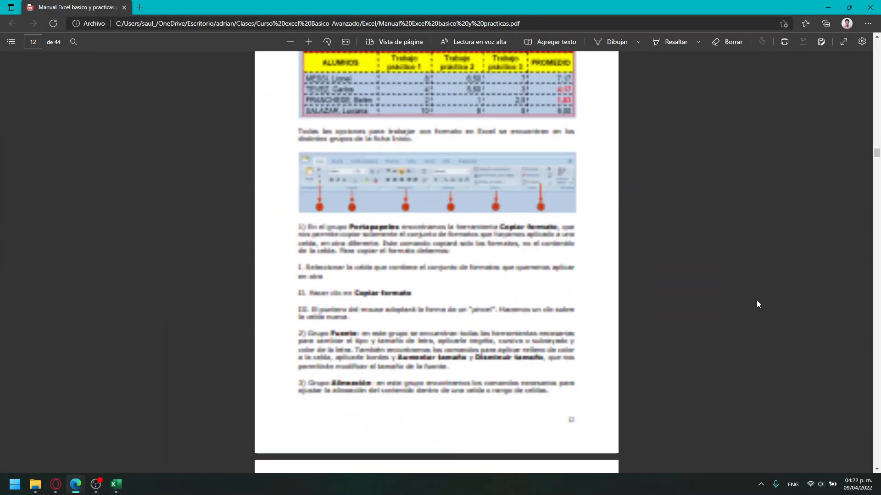
scroll(757, 304, down, 20)
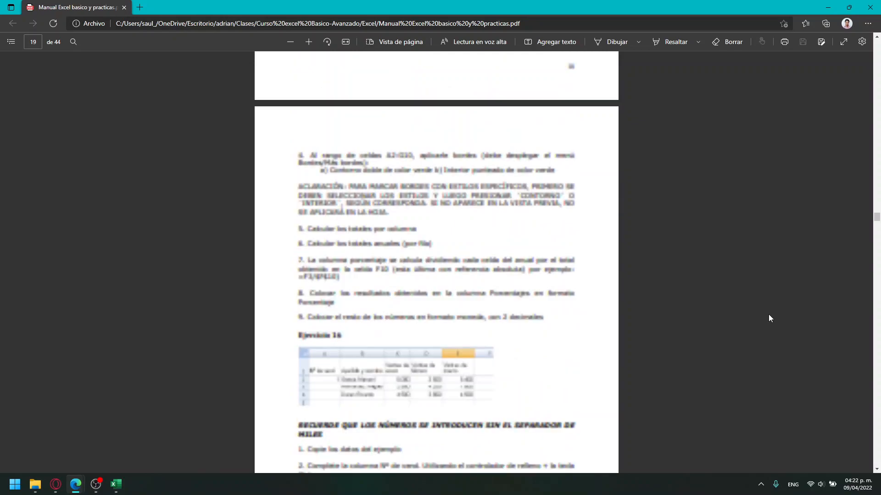
scroll(770, 321, down, 20)
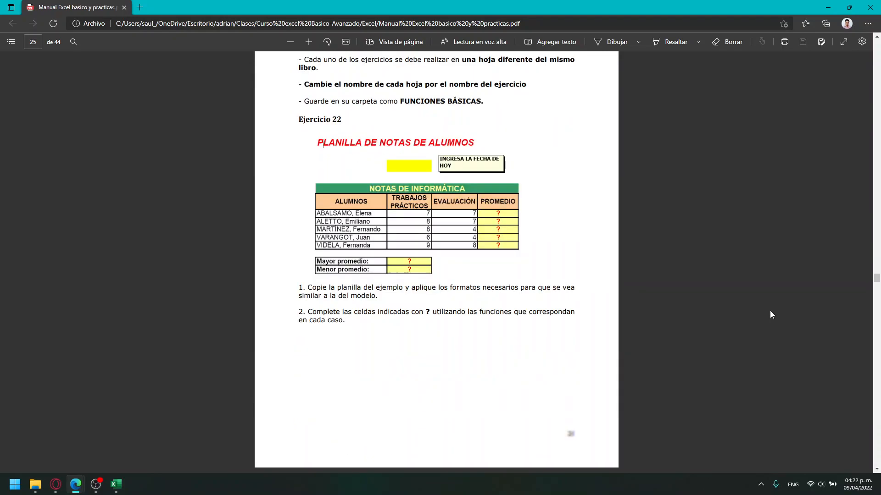
scroll(769, 314, down, 20)
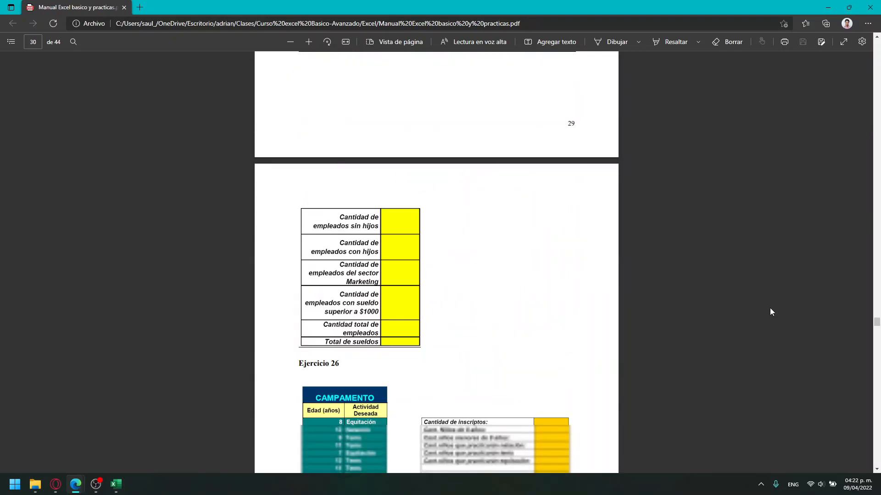
scroll(770, 309, down, 15)
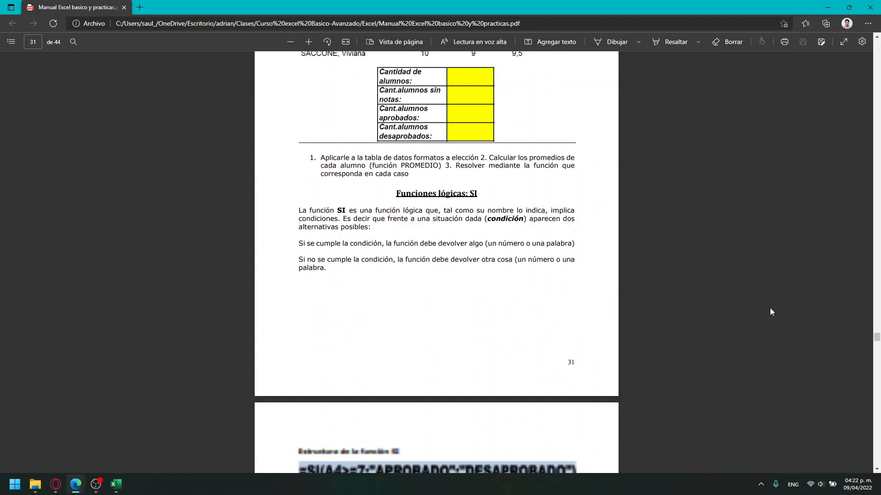
scroll(770, 309, down, 12)
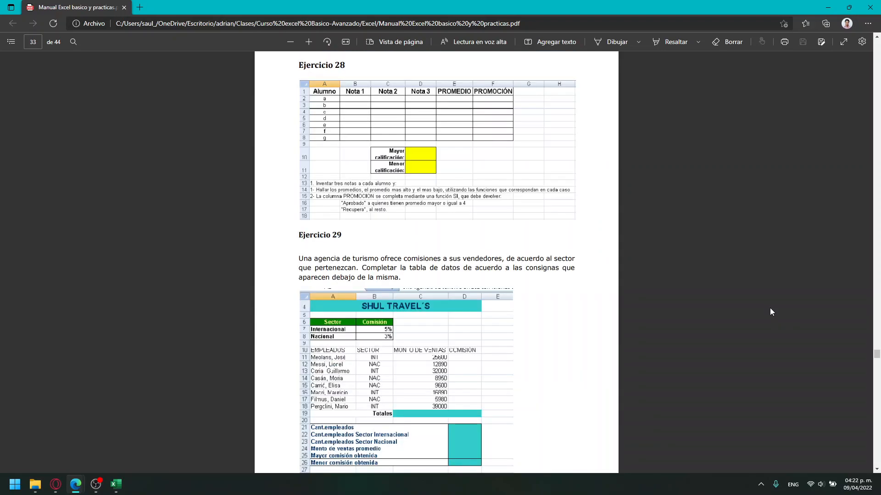
scroll(770, 312, down, 15)
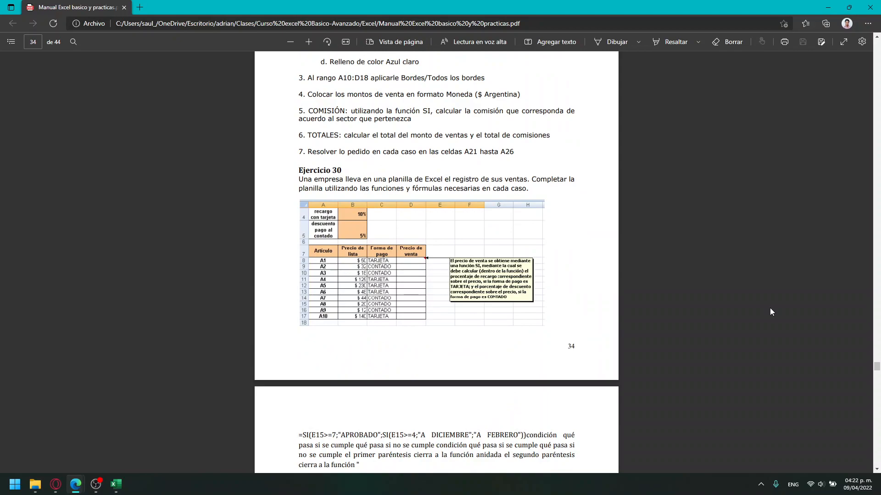
scroll(770, 309, down, 4)
scroll(770, 309, up, 10)
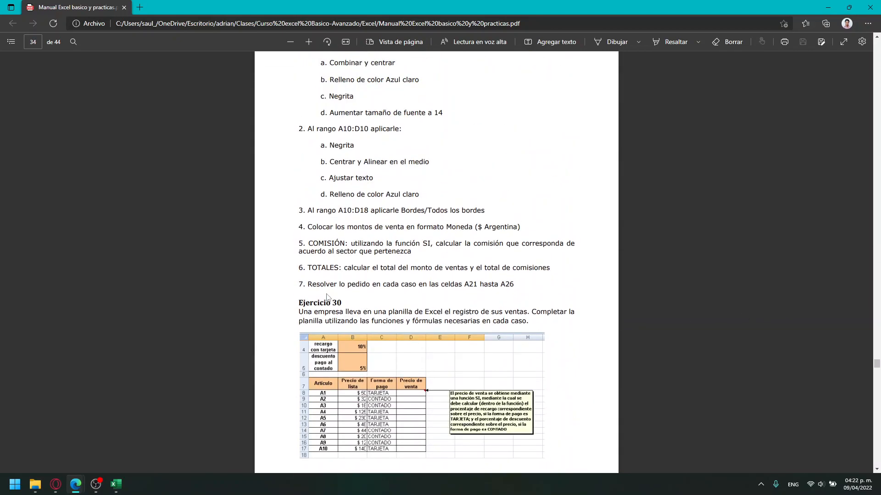
Examine the formatting and commission instructions on page 34 and the sales table of Ejercicio 30
drag(342, 300, 343, 303)
scroll(457, 343, up, 3)
scroll(456, 341, down, 1)
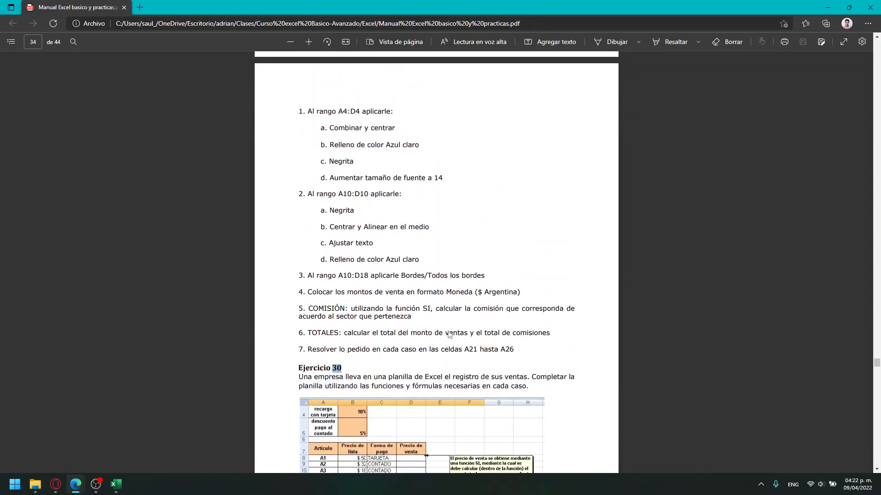
drag(330, 132, 408, 177)
click(364, 144)
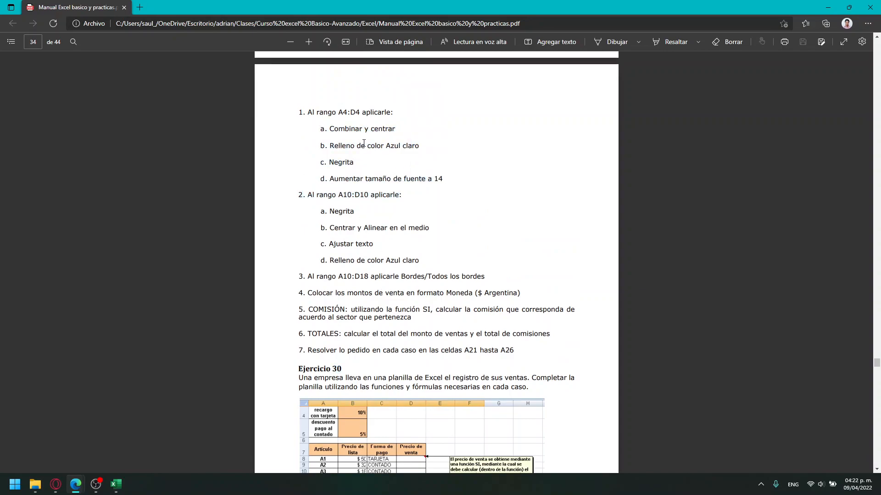
drag(339, 146, 385, 145)
scroll(454, 230, down, 5)
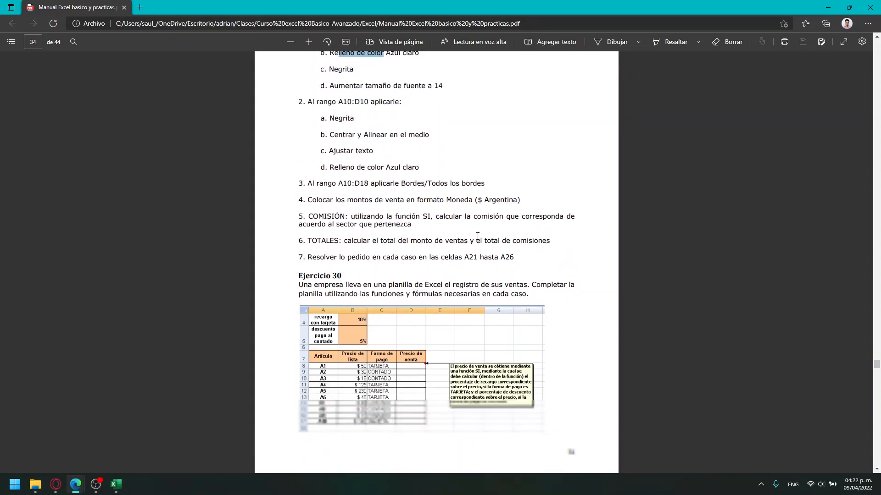
scroll(442, 230, up, 1)
scroll(454, 360, up, 4)
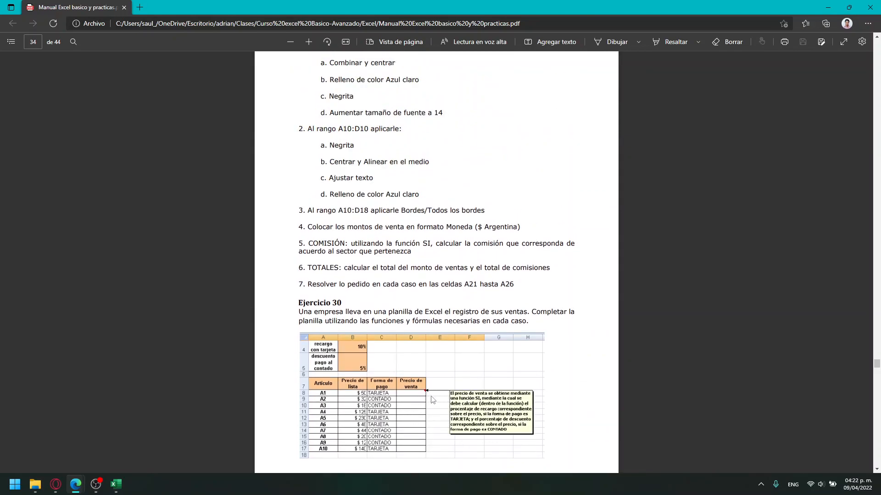
Review Ejercicio 29, Ejercicio 28 and the worked SI example about the Miami travel discount on page 32
scroll(427, 399, up, 10)
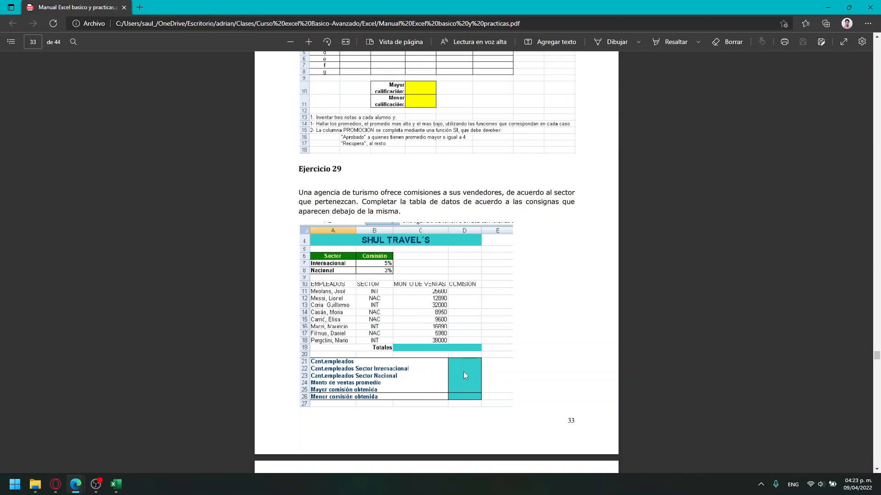
scroll(526, 354, up, 3)
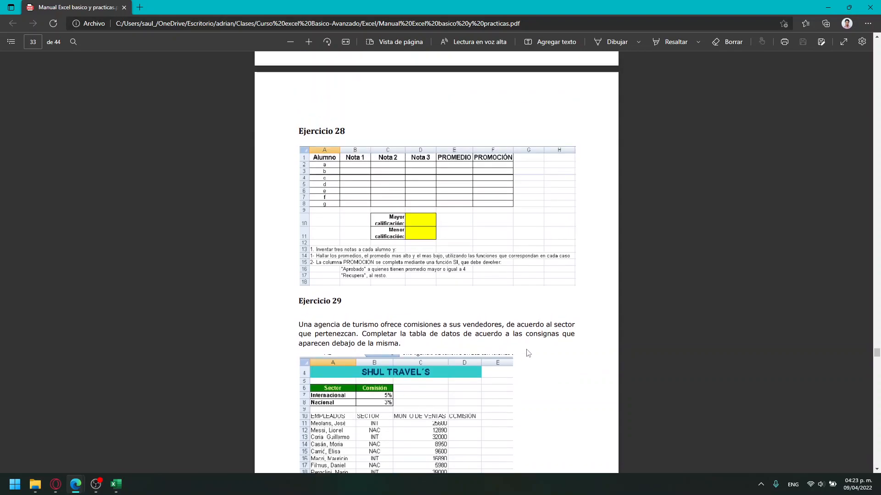
scroll(527, 354, up, 5)
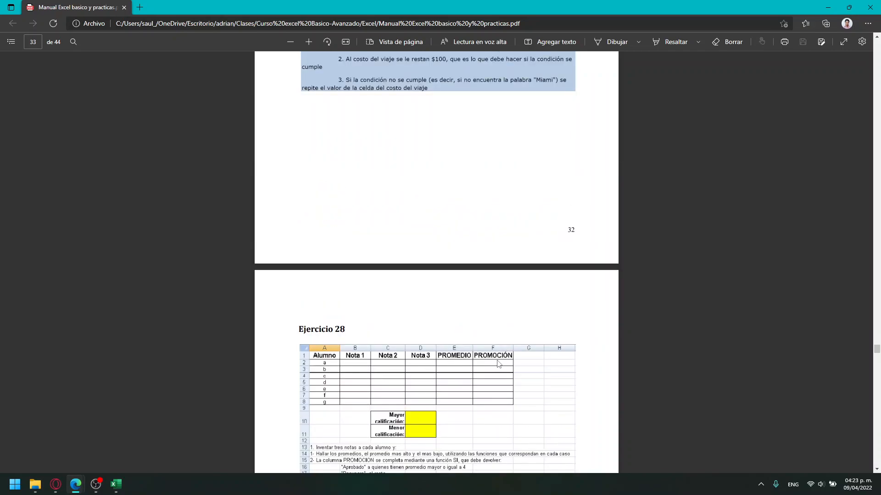
scroll(499, 364, down, 1)
scroll(503, 355, up, 5)
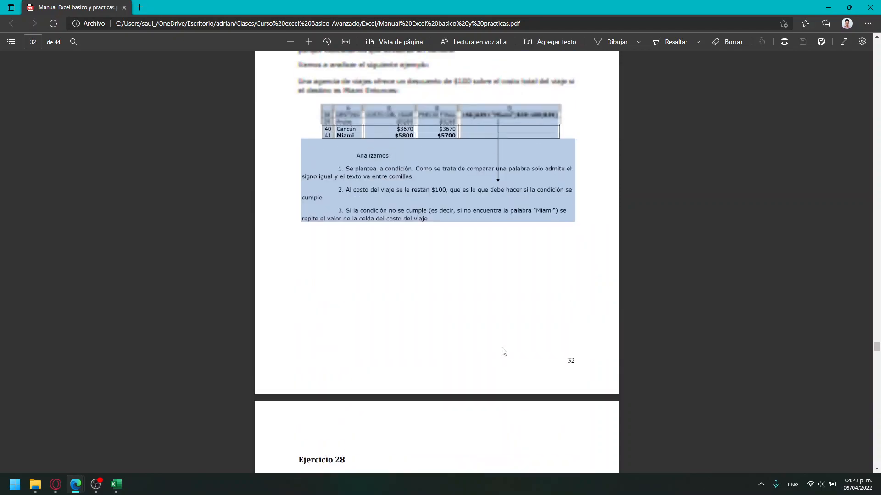
scroll(503, 346, down, 4)
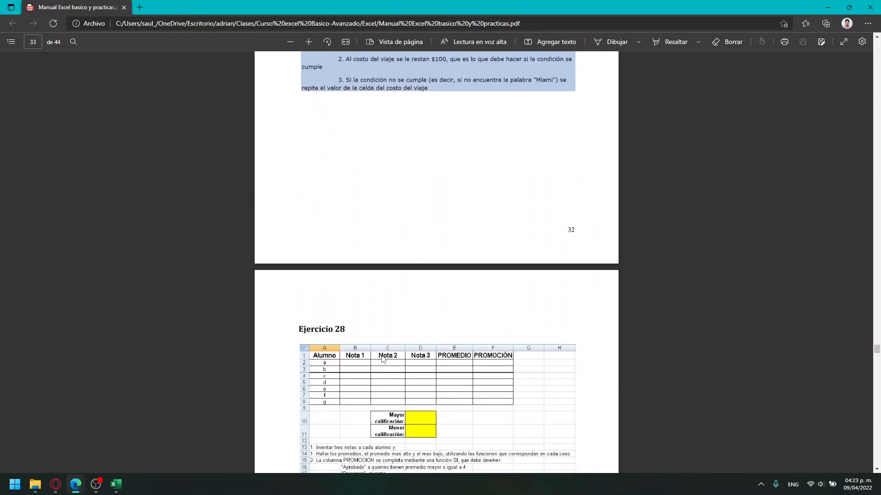
Review the manual's exercises from Ejercicio 27 back to Ejercicio 23, then forward again to Ejercicio 26
scroll(381, 355, up, 12)
scroll(380, 355, up, 7)
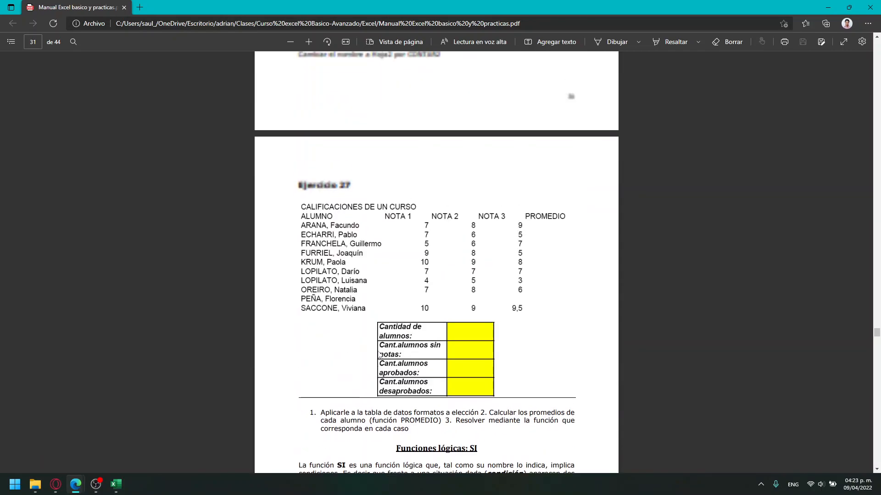
scroll(381, 353, up, 11)
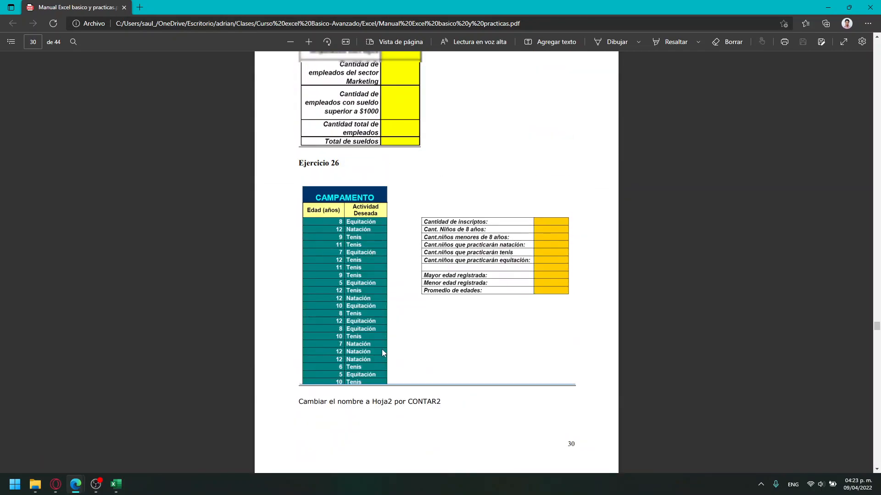
scroll(384, 352, up, 17)
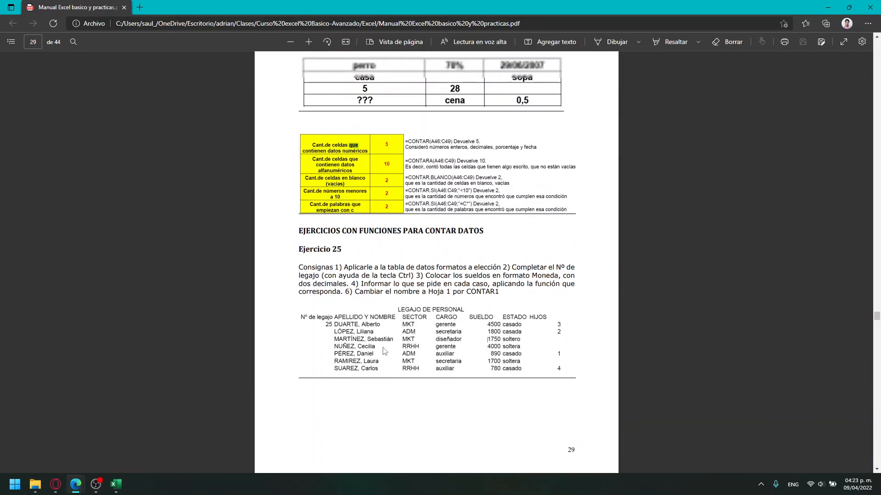
scroll(384, 349, up, 20)
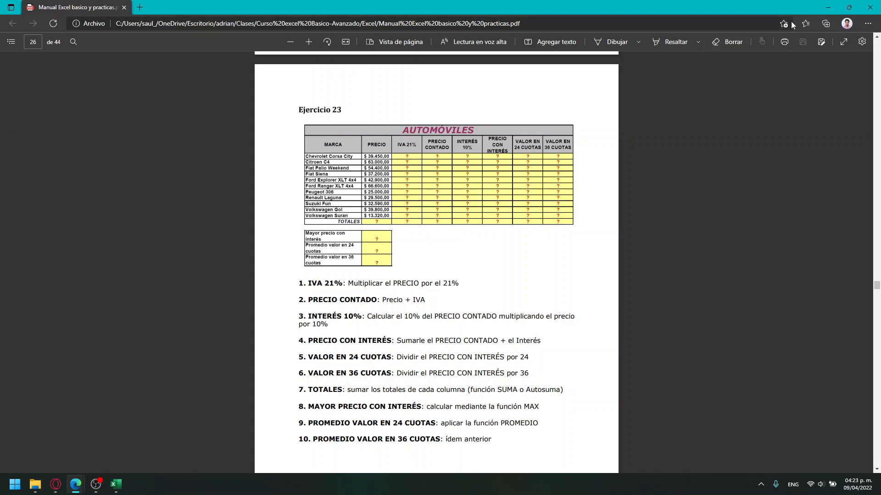
scroll(765, 115, down, 20)
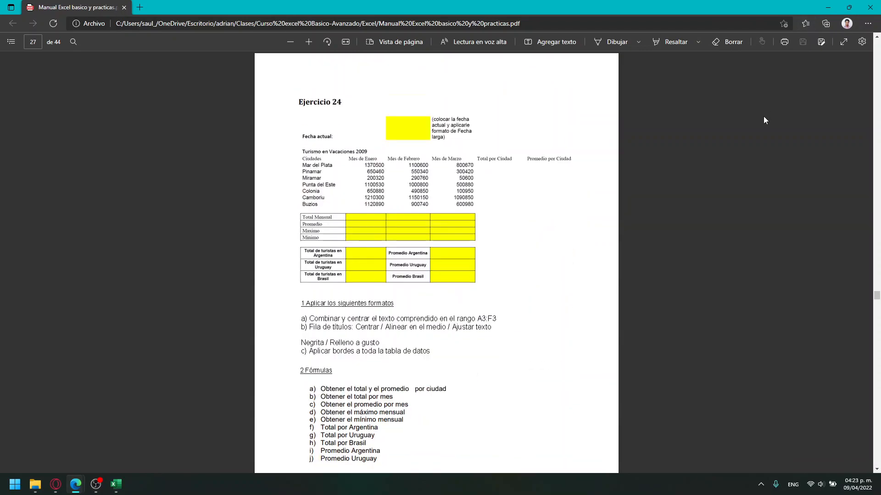
scroll(764, 114, down, 18)
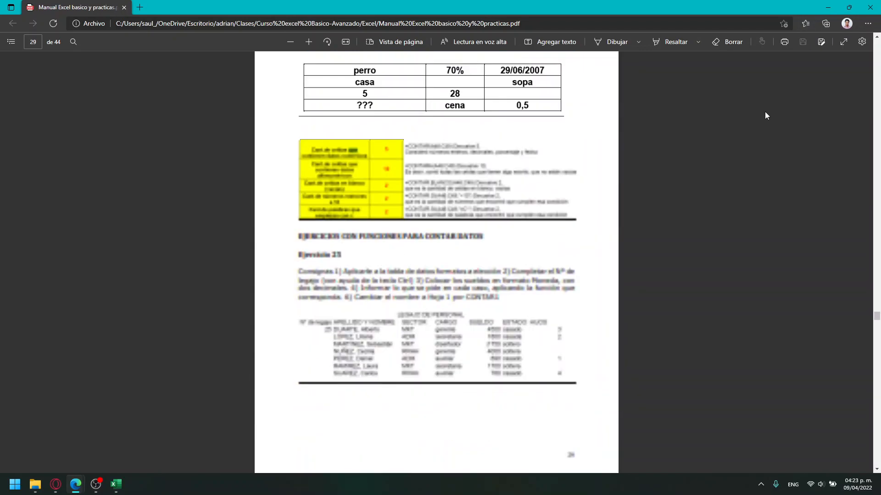
scroll(765, 112, down, 5)
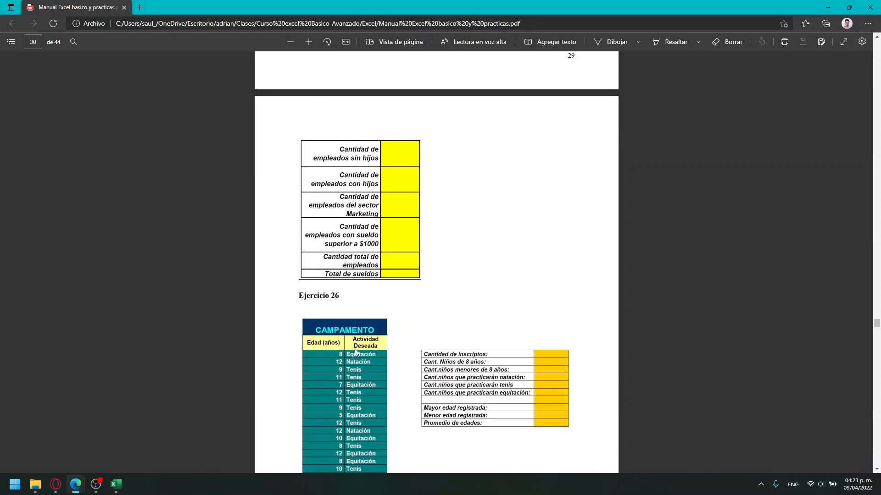
Open the Examen workbook from the Excel class folder with editing enabled and read the tasks above its sales table
click(122, 485)
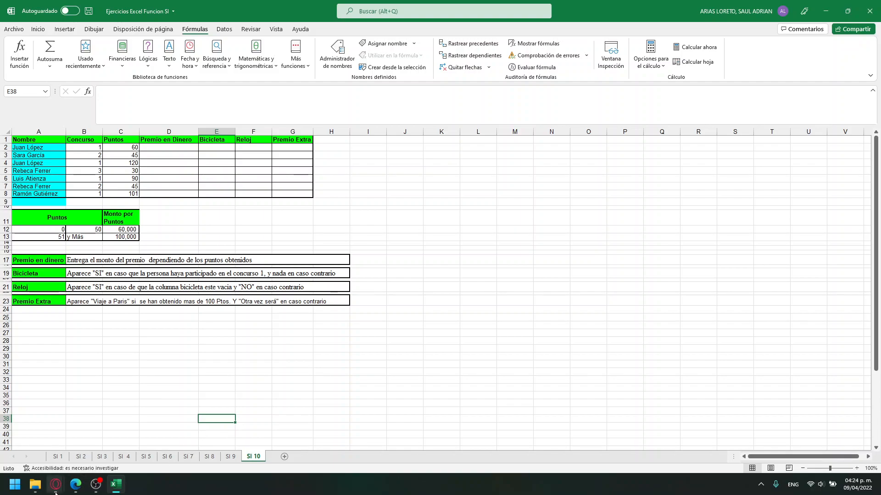
mouse_move(61, 488)
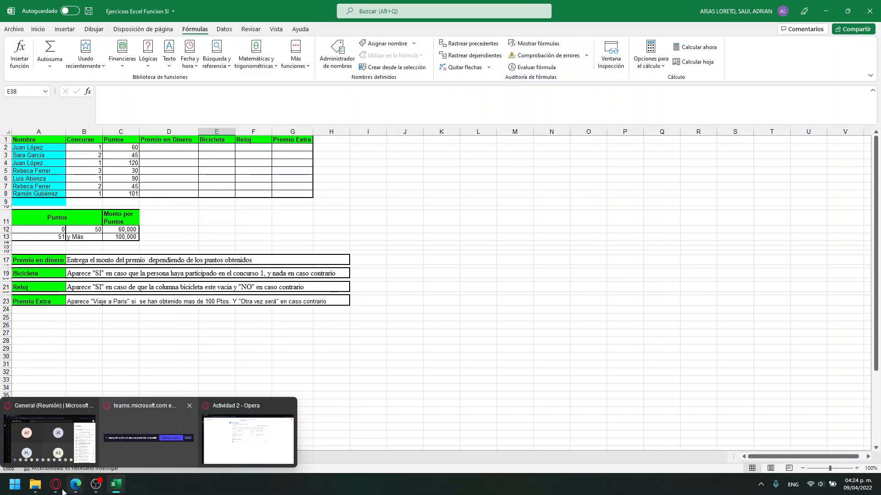
click(45, 489)
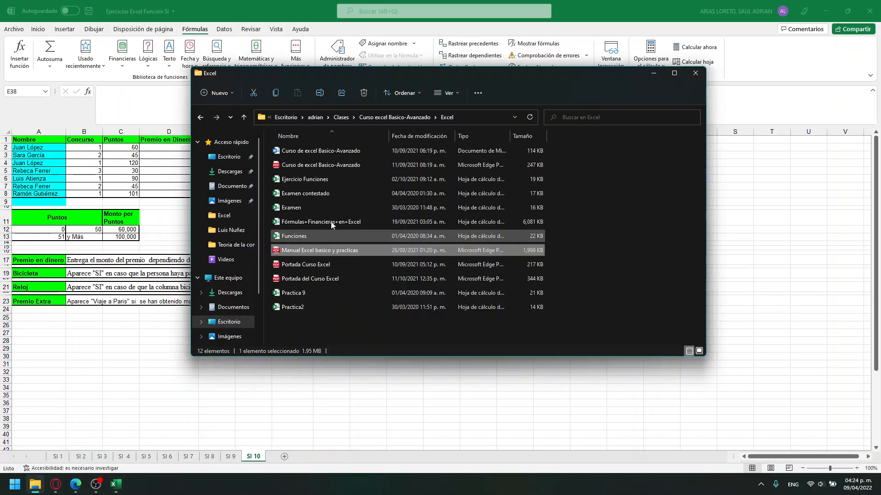
double_click(326, 207)
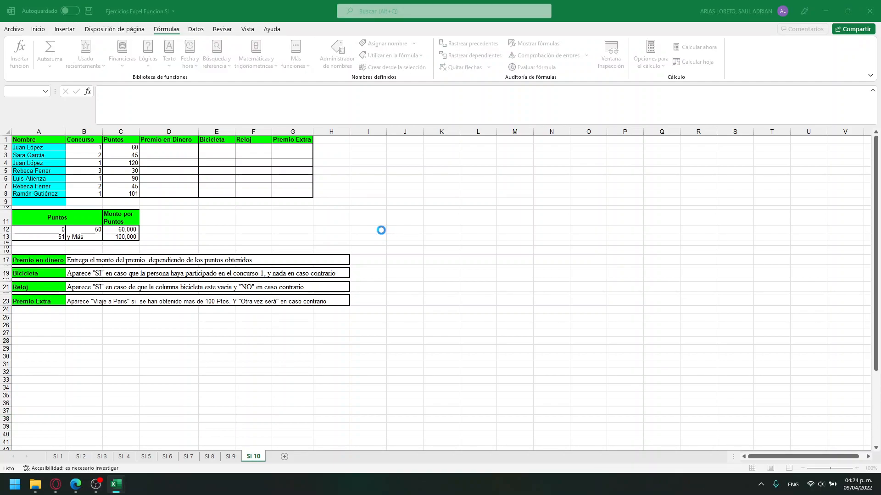
scroll(462, 251, up, 5)
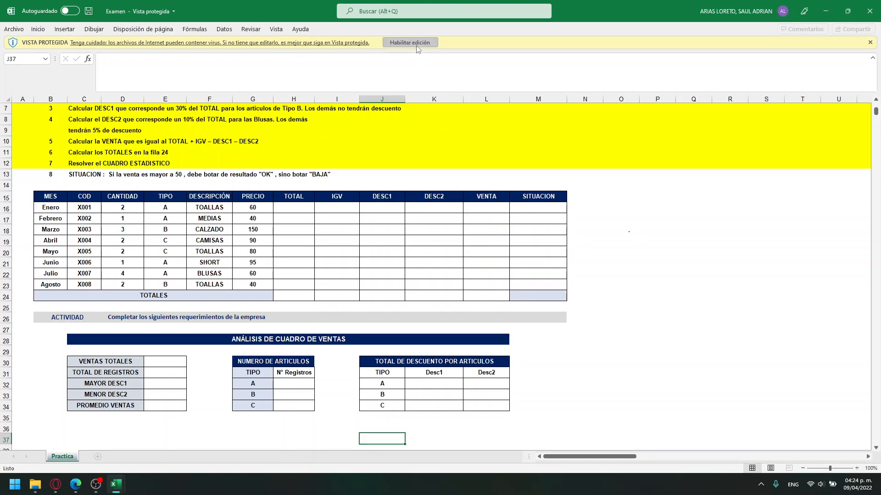
scroll(531, 210, up, 2)
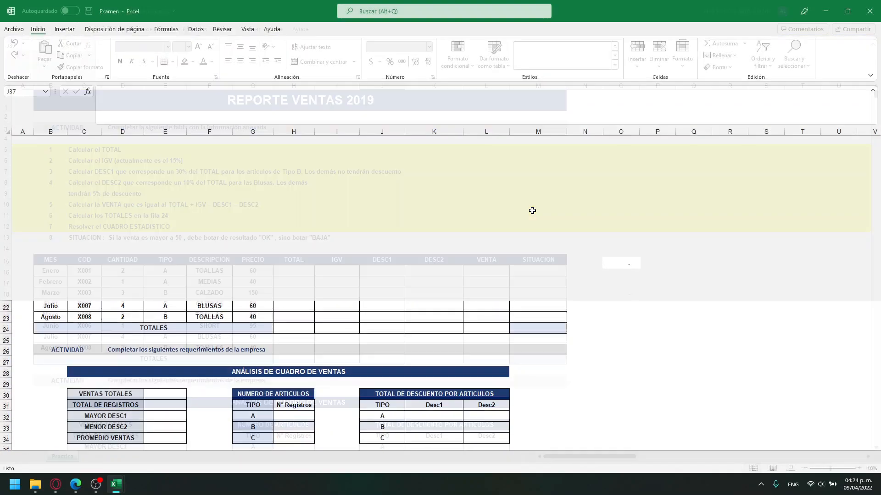
scroll(549, 233, up, 2)
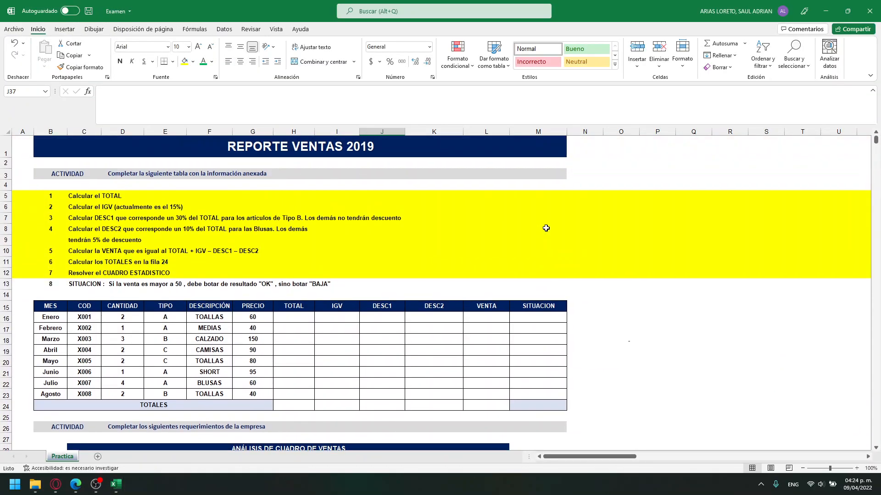
click(63, 198)
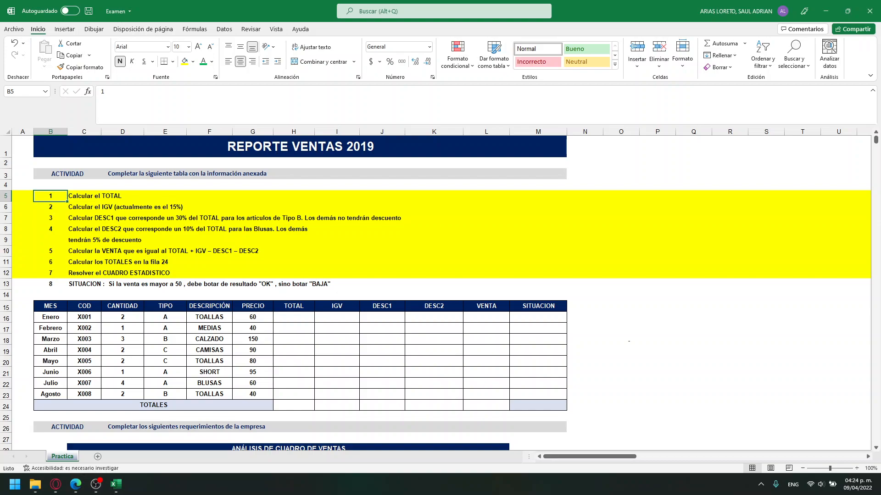
Switch to the Actividad 2 assignment in Google Classroom and check its due date and time
key(alt+Tab)
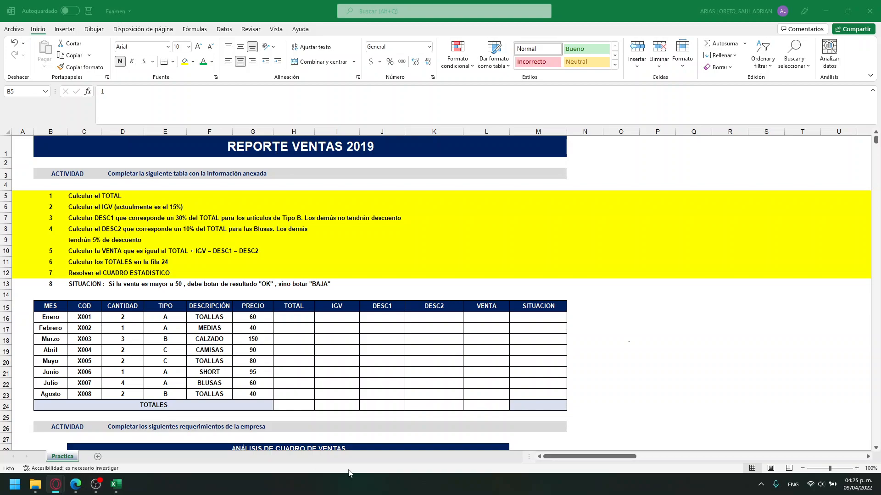
mouse_move(59, 484)
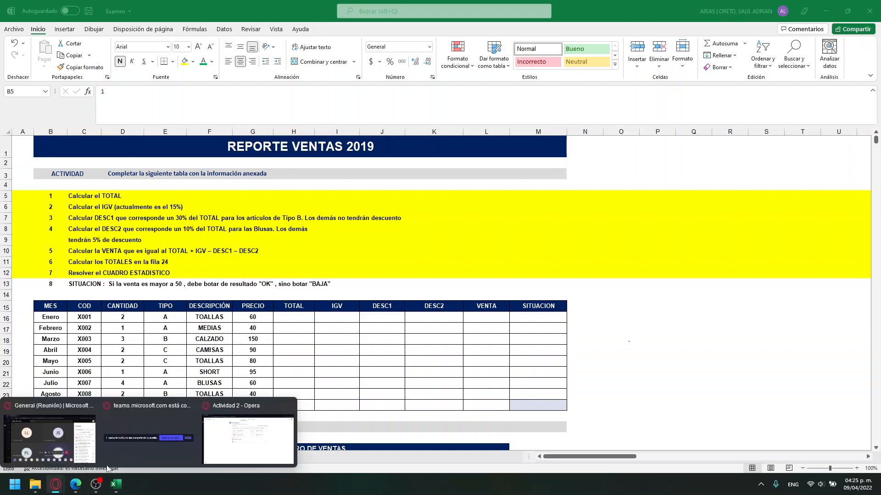
click(248, 440)
drag(536, 109, 618, 109)
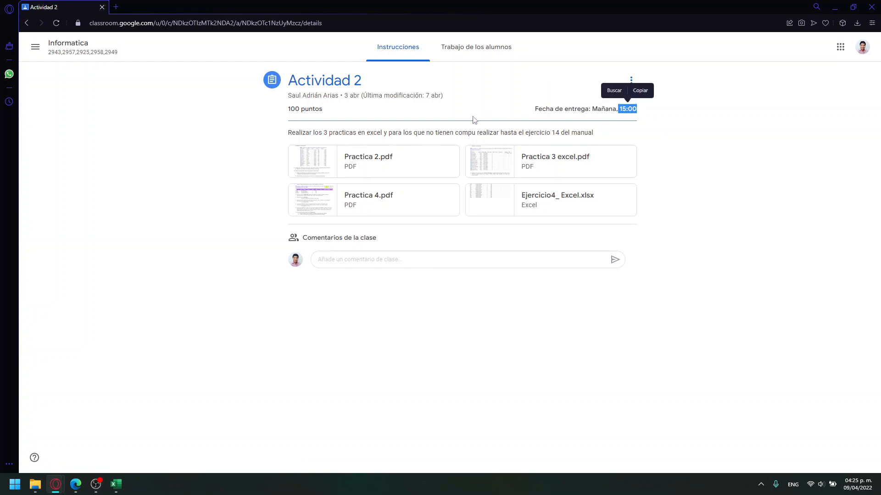
Review sheet SI 10 in the Ejercicios Excel Funcion SI workbook, then minimize the workbook
click(124, 486)
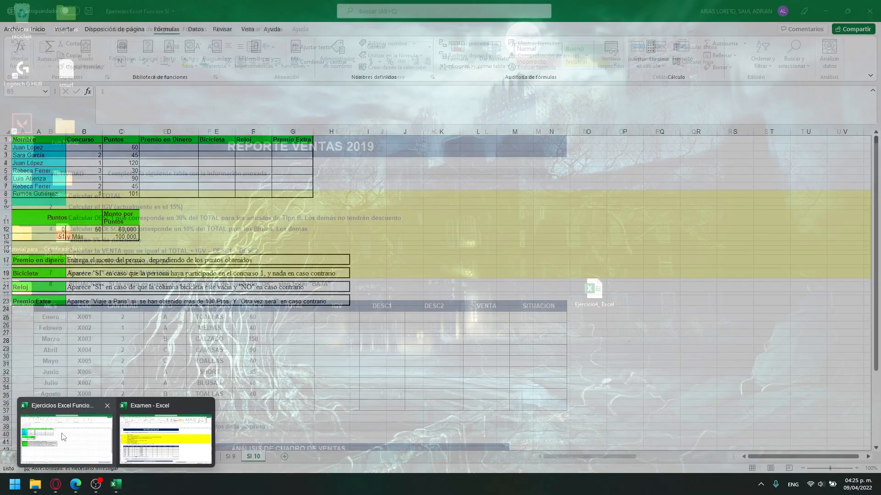
click(63, 436)
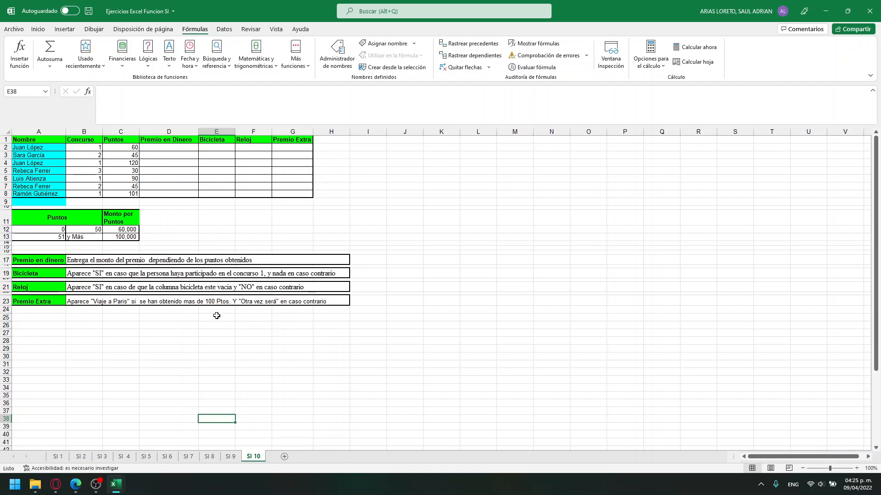
click(826, 11)
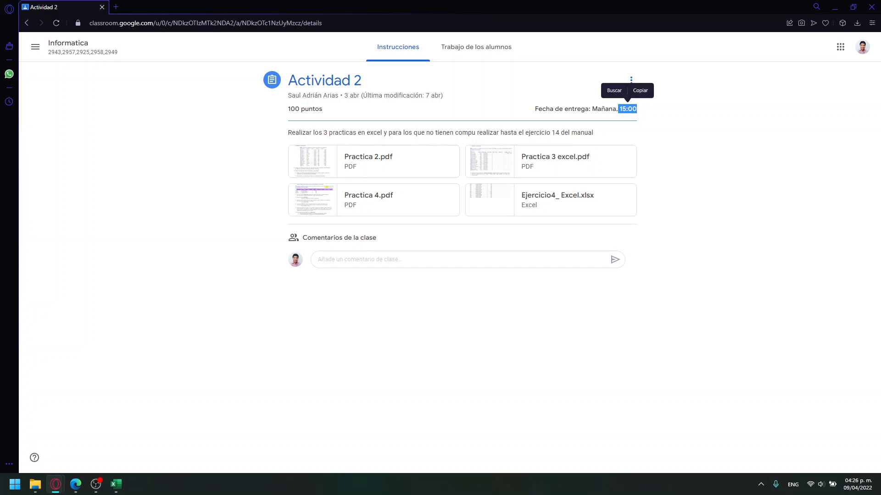
Switch to the Excel manual PDF and look back from Ejercicio 27 through the formatting section to Ejercicio 12
key(alt+Tab)
mouse_move(875, 328)
mouse_down()
mouse_move(877, 268)
mouse_move(877, 337)
mouse_up()
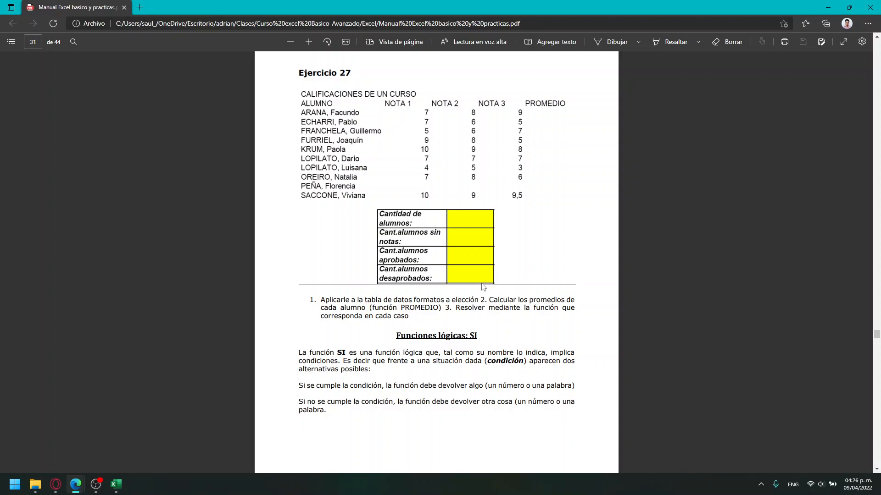
scroll(477, 195, up, 15)
scroll(476, 195, up, 20)
scroll(476, 196, up, 20)
scroll(475, 197, up, 20)
scroll(475, 196, up, 20)
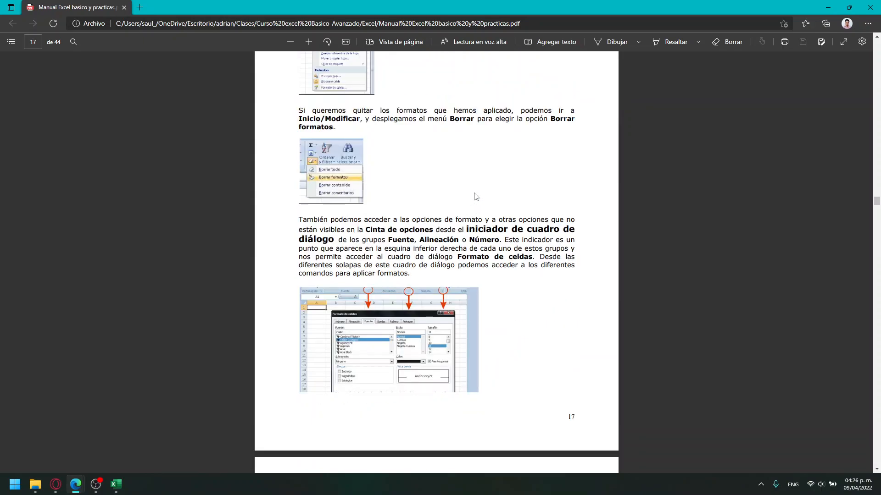
scroll(475, 197, up, 5)
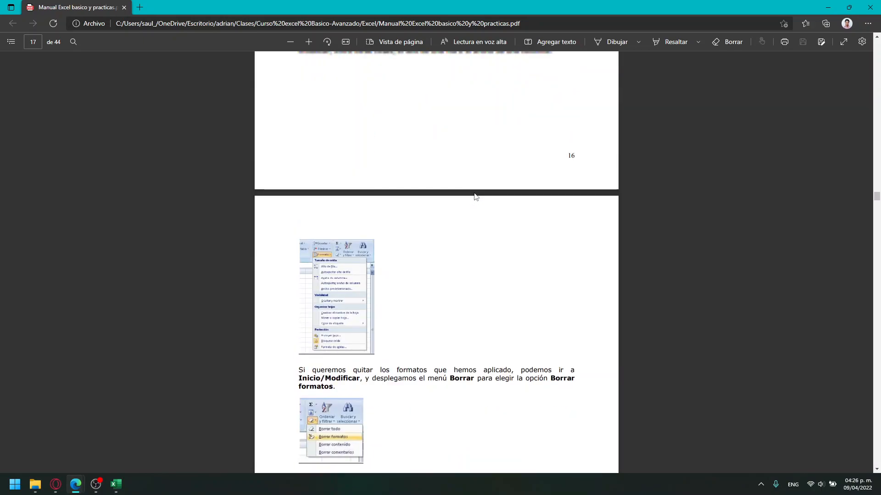
scroll(475, 196, up, 15)
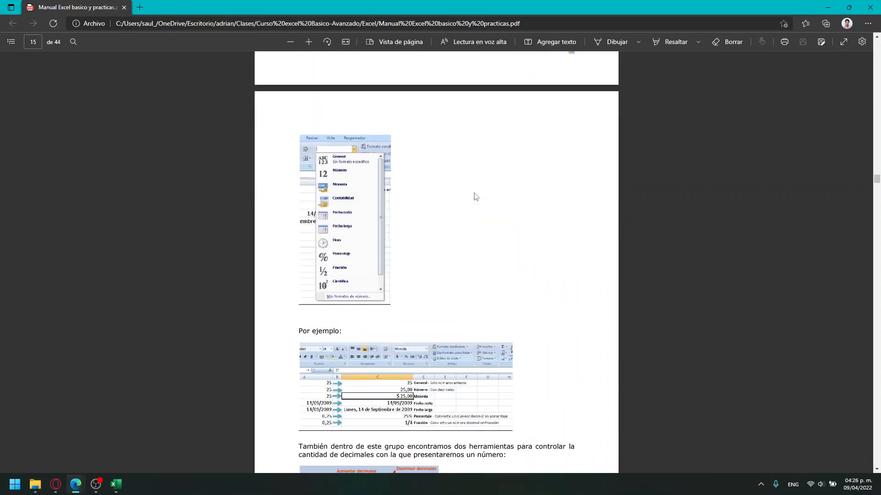
scroll(476, 196, up, 20)
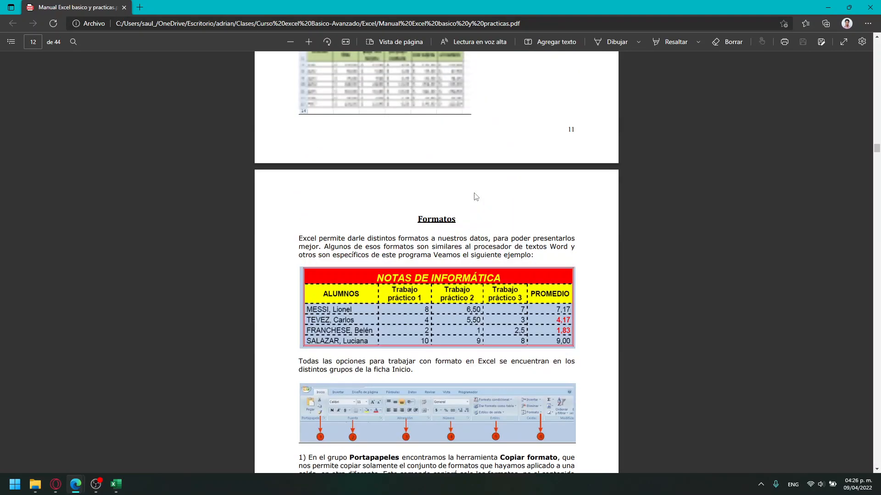
scroll(476, 196, up, 20)
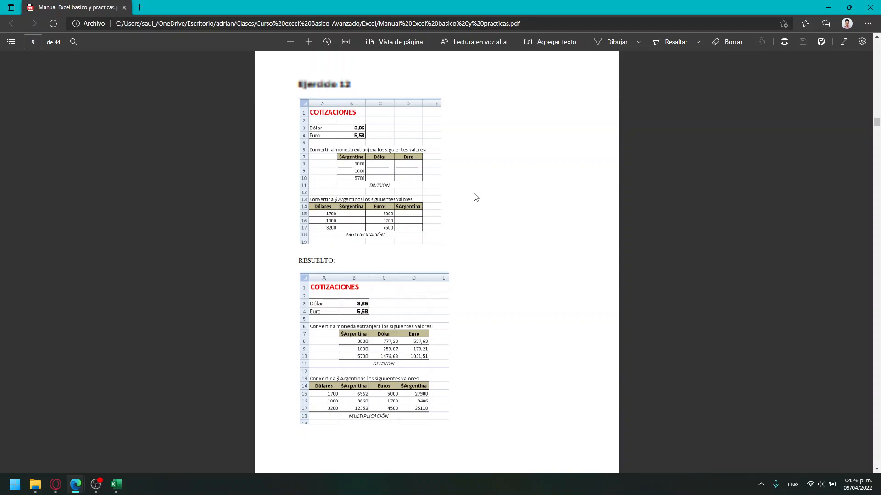
scroll(474, 196, down, 5)
scroll(475, 195, up, 6)
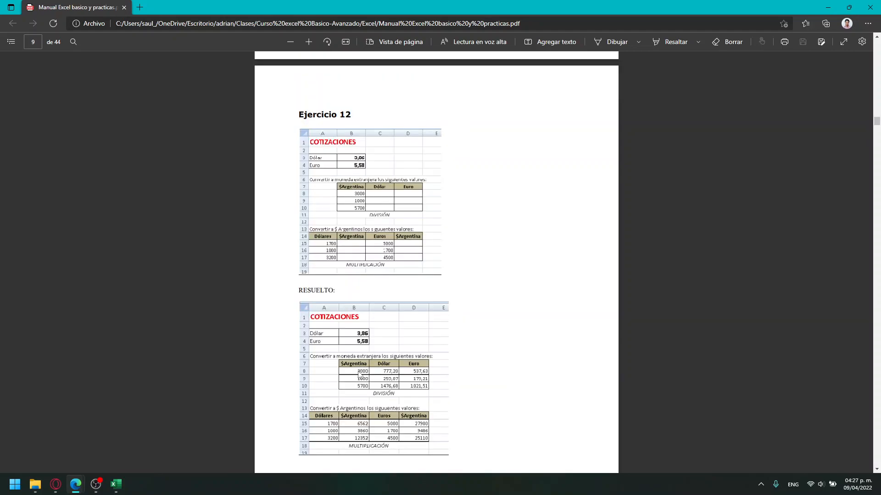
Look forward through the manual from Ejercicio 12, past Ejercicio 14 and the formatting exercises, to Ejercicio 23
scroll(386, 281, down, 15)
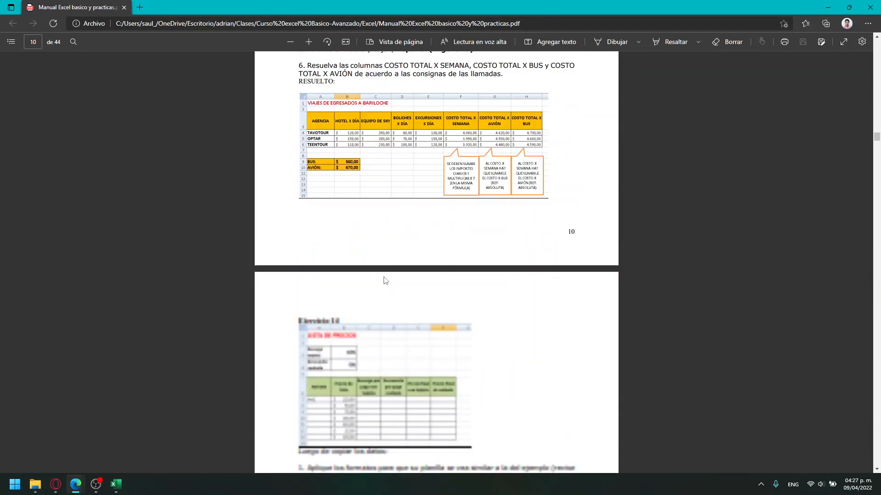
scroll(385, 281, down, 20)
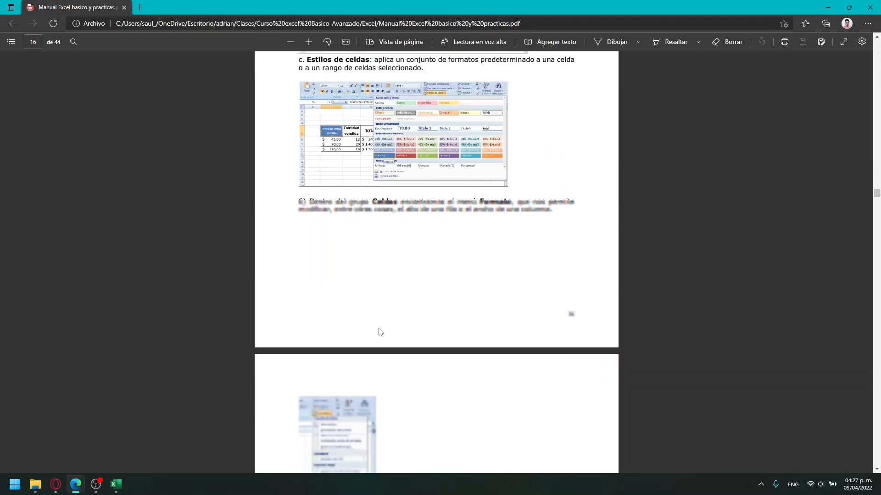
scroll(380, 331, down, 20)
scroll(381, 348, down, 20)
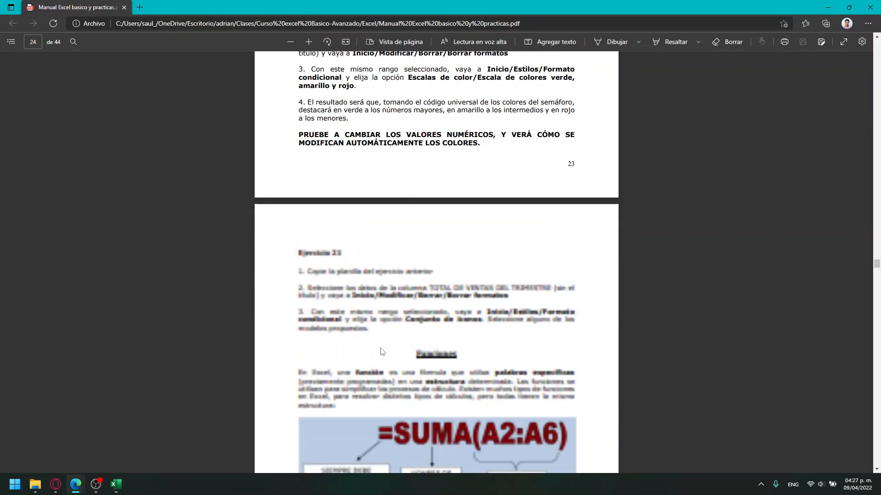
scroll(382, 352, down, 20)
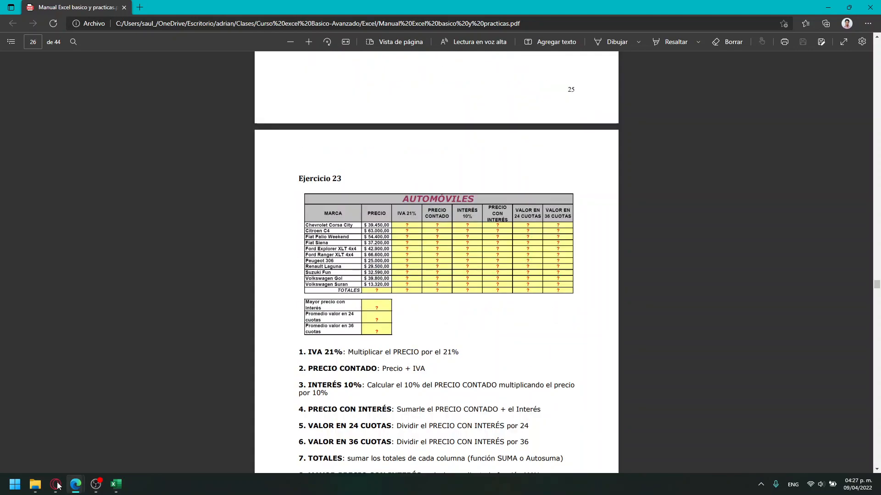
Return to Actividad 2 in Google Classroom and highlight the instruction about completing the manual up to exercise 14
mouse_move(56, 484)
click(247, 440)
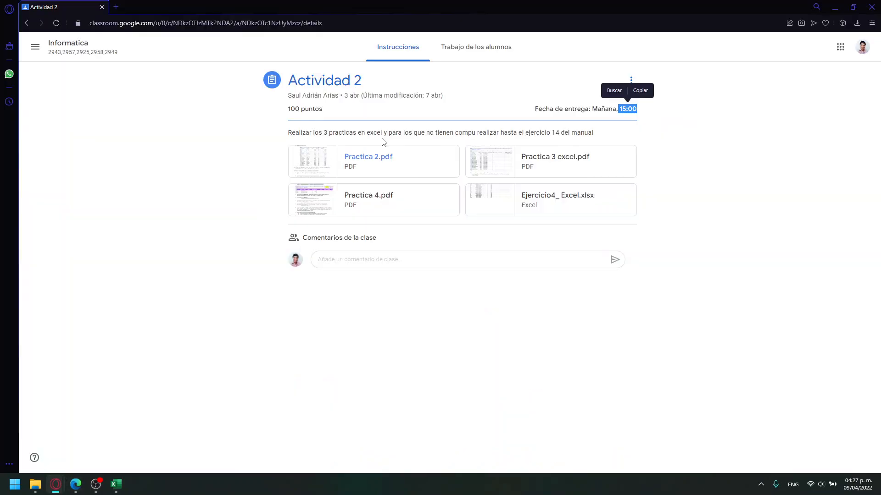
drag(292, 132, 553, 133)
double_click(557, 133)
double_click(582, 133)
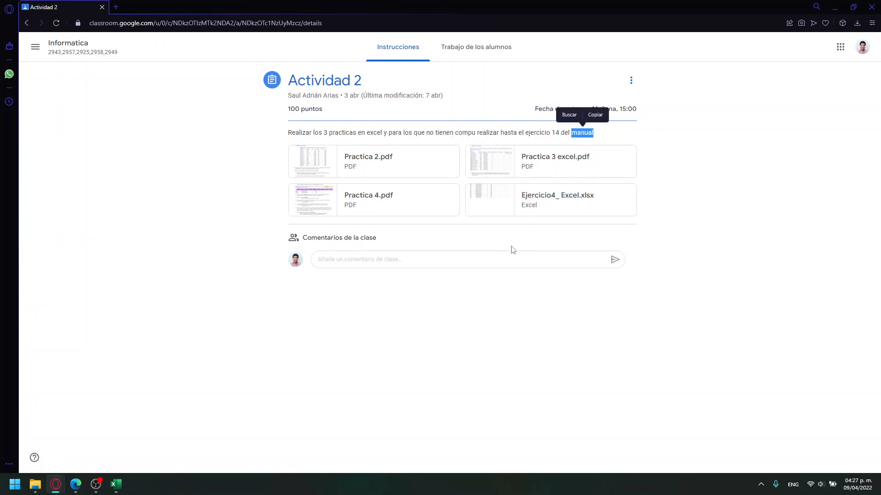